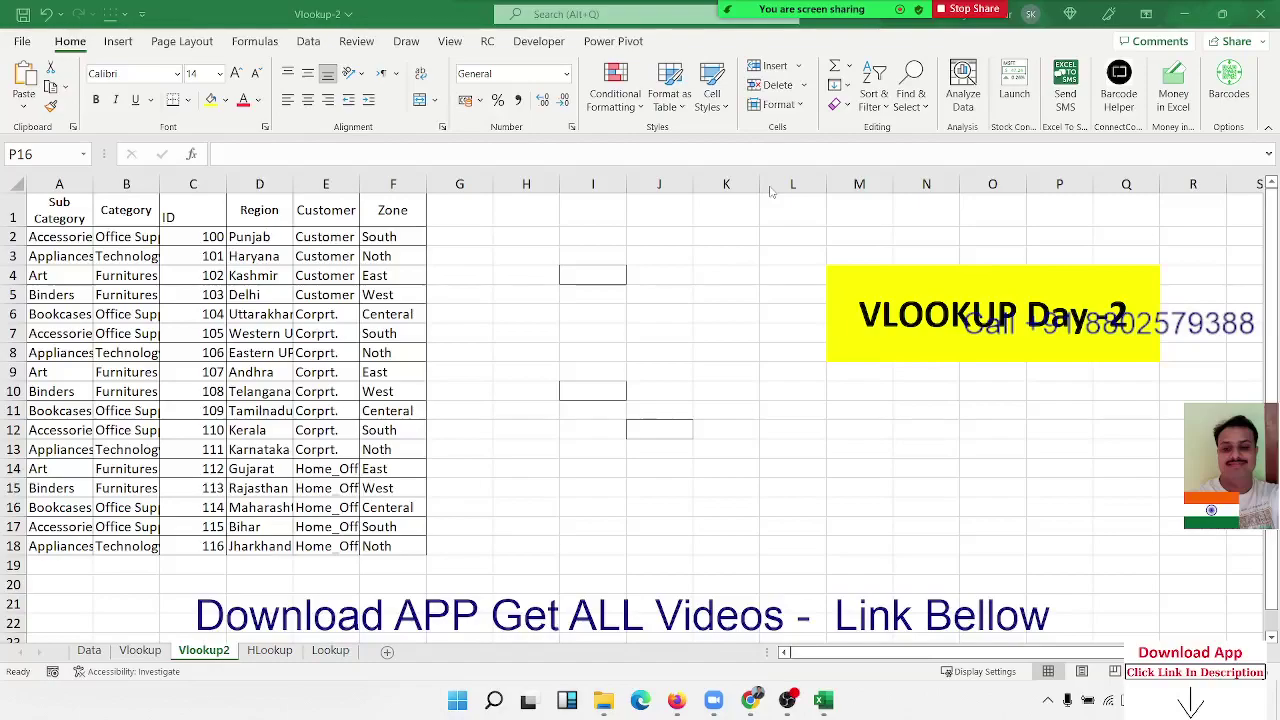
# Step: Open the meeting participants list and close it again
pyautogui.click(714, 22)
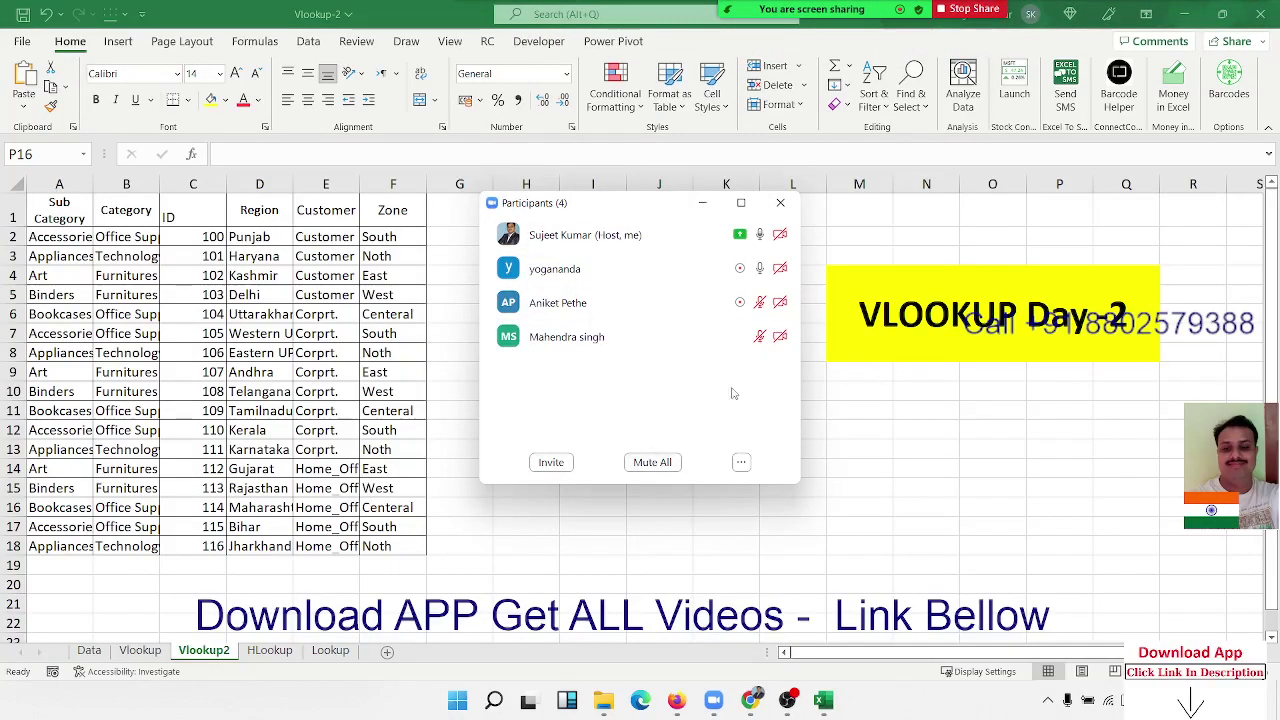
pyautogui.moveTo(752, 282)
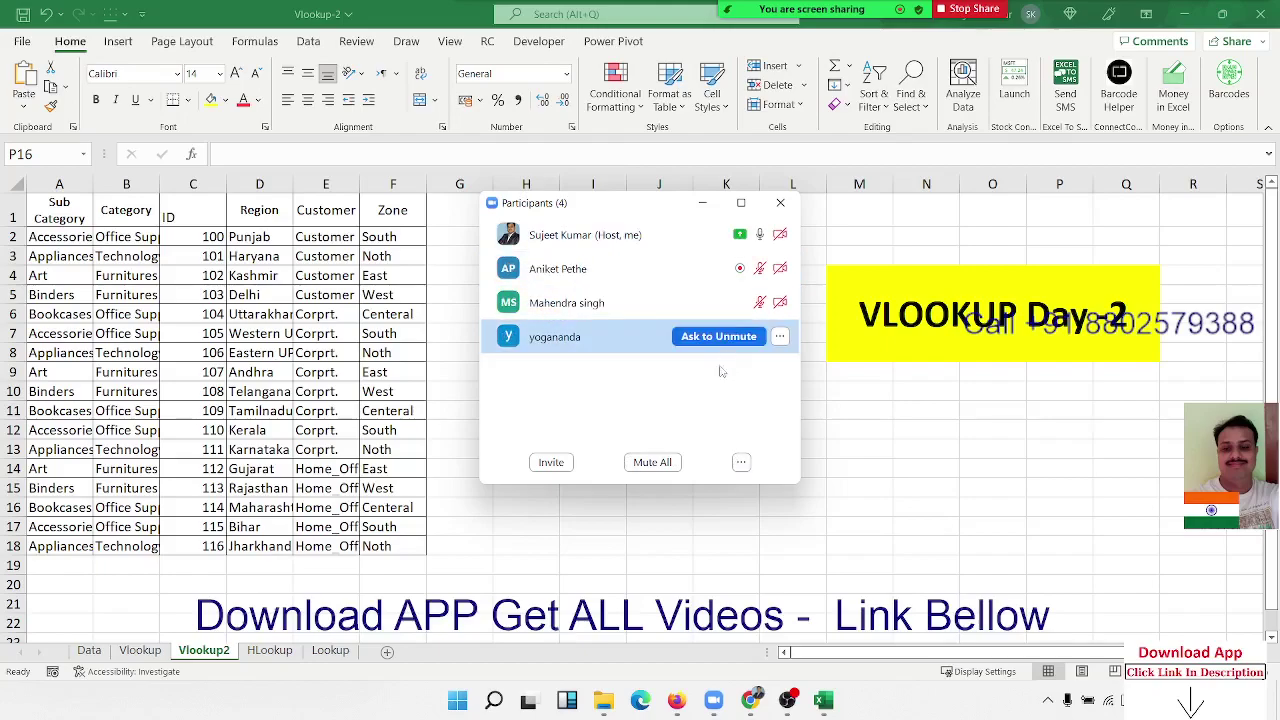
pyautogui.click(781, 204)
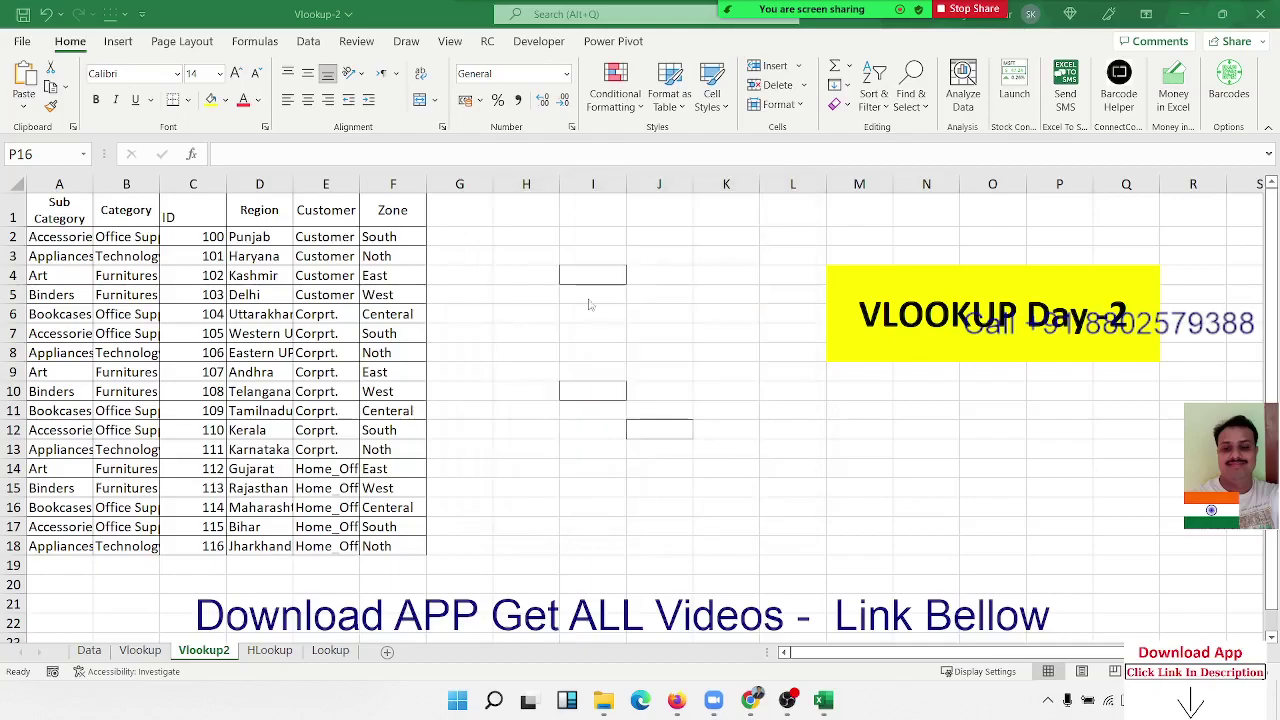
# Step: On the Vlookup sheet, review the VLOOKUP formulas in C5 and C13
pyautogui.click(370, 338)
pyautogui.click(140, 651)
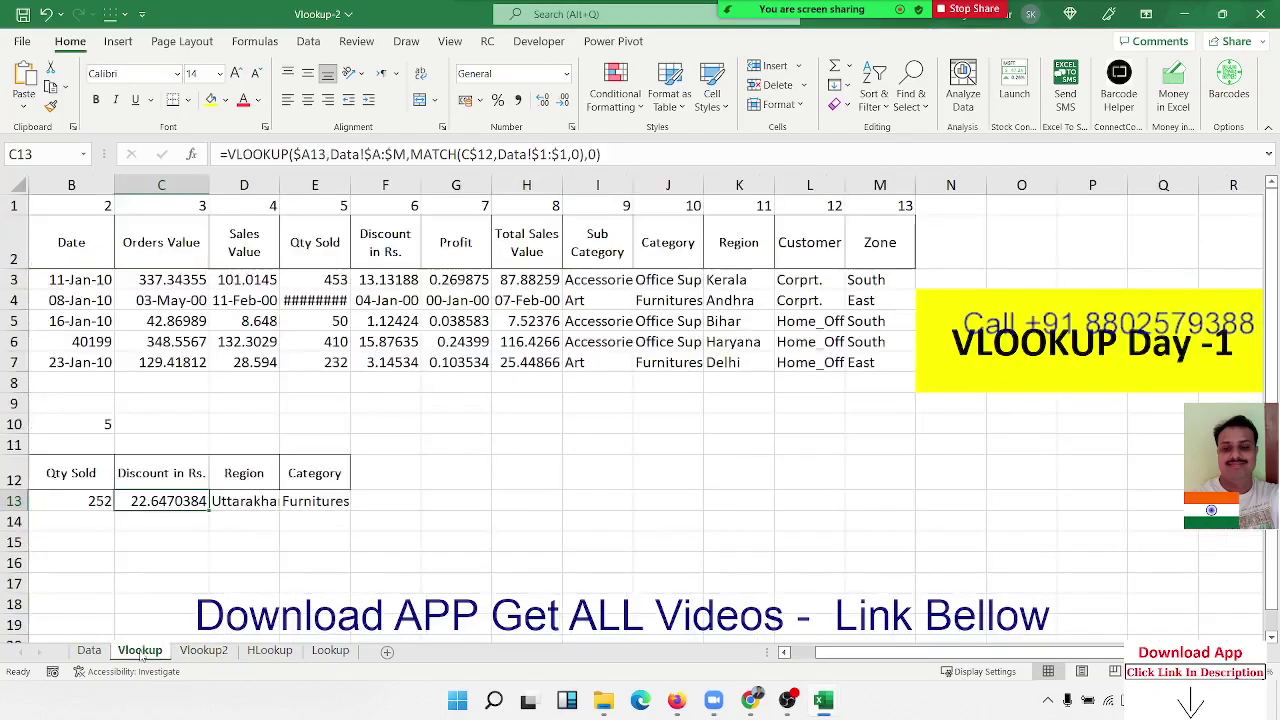
pyautogui.doubleClick(152, 505)
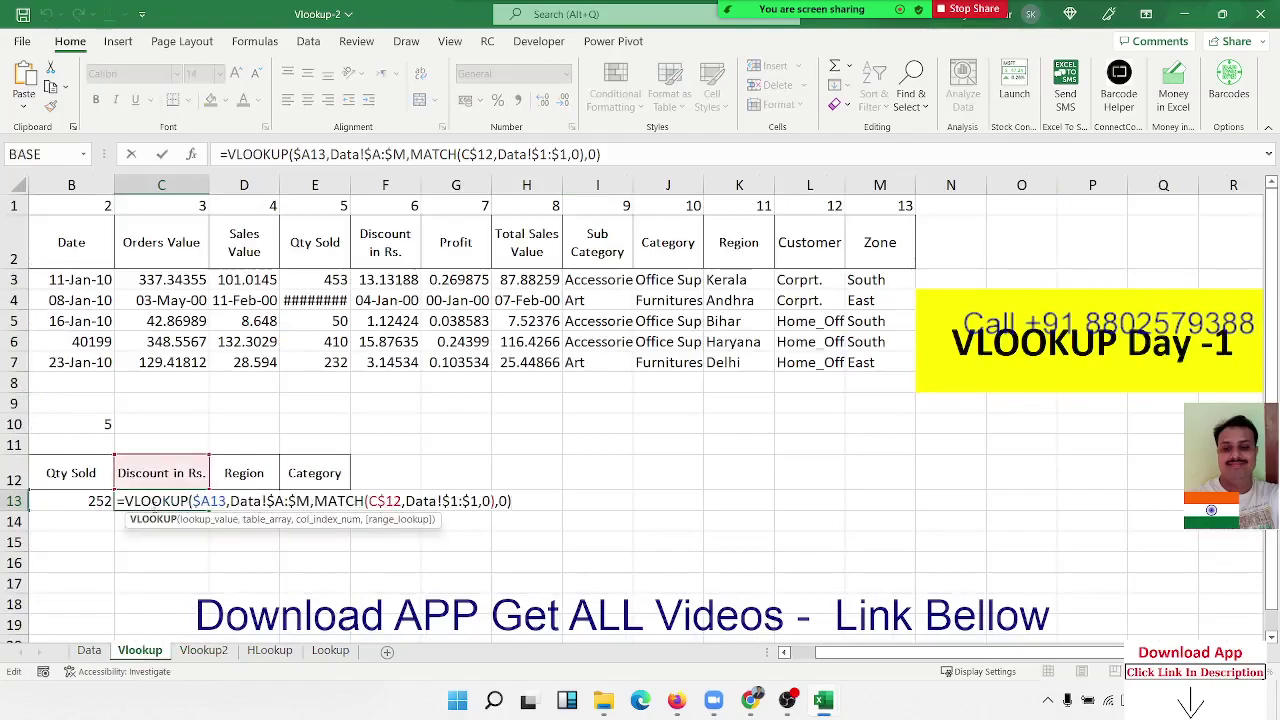
pyautogui.press('Return')
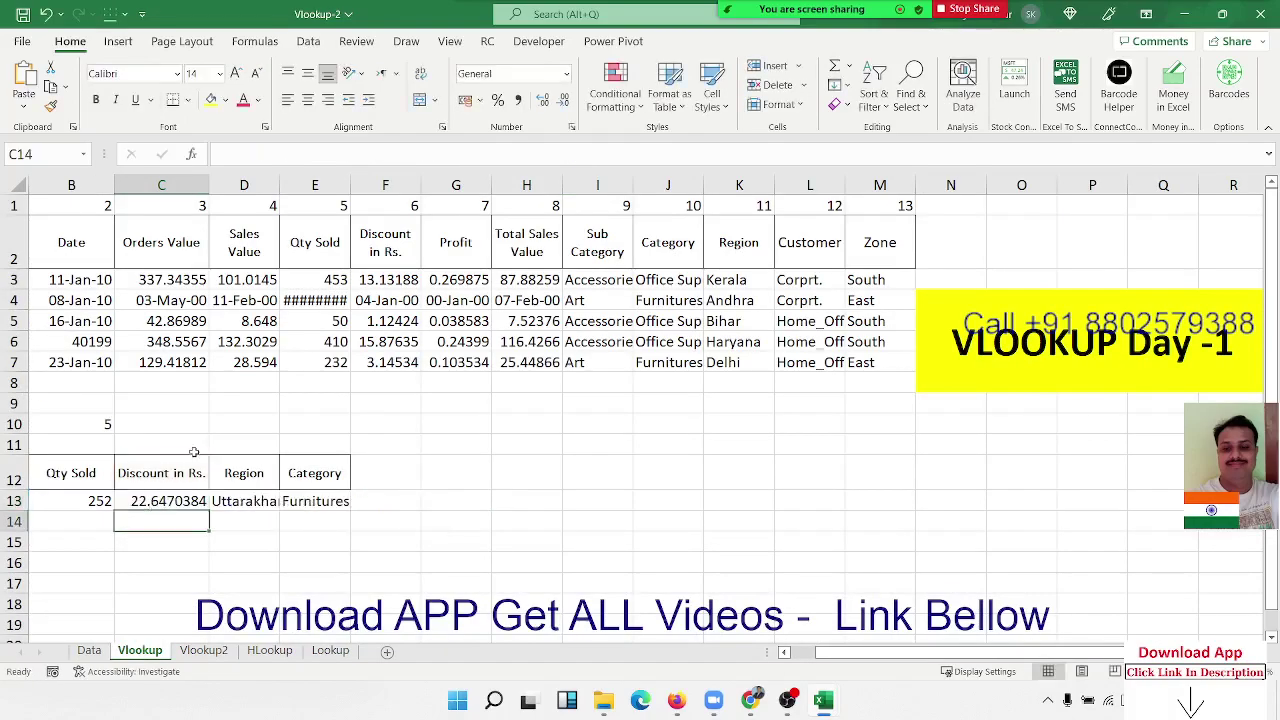
pyautogui.click(204, 362)
pyautogui.click(205, 321)
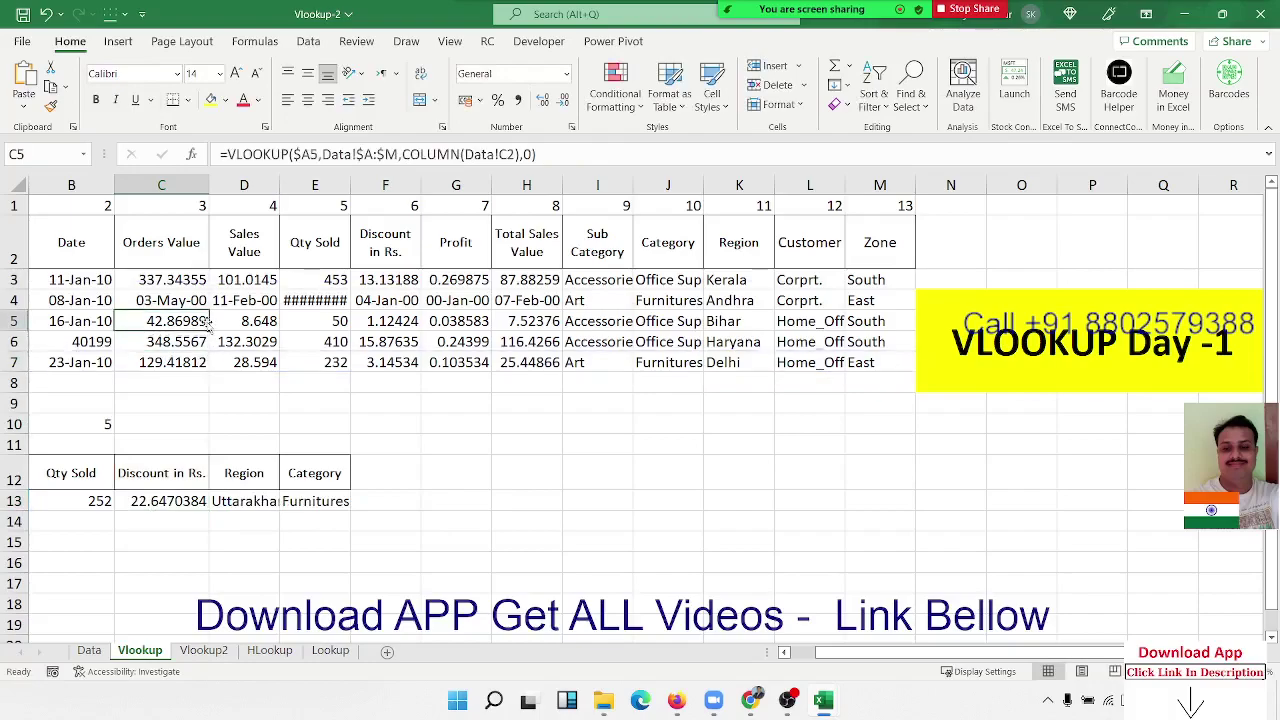
pyautogui.click(183, 501)
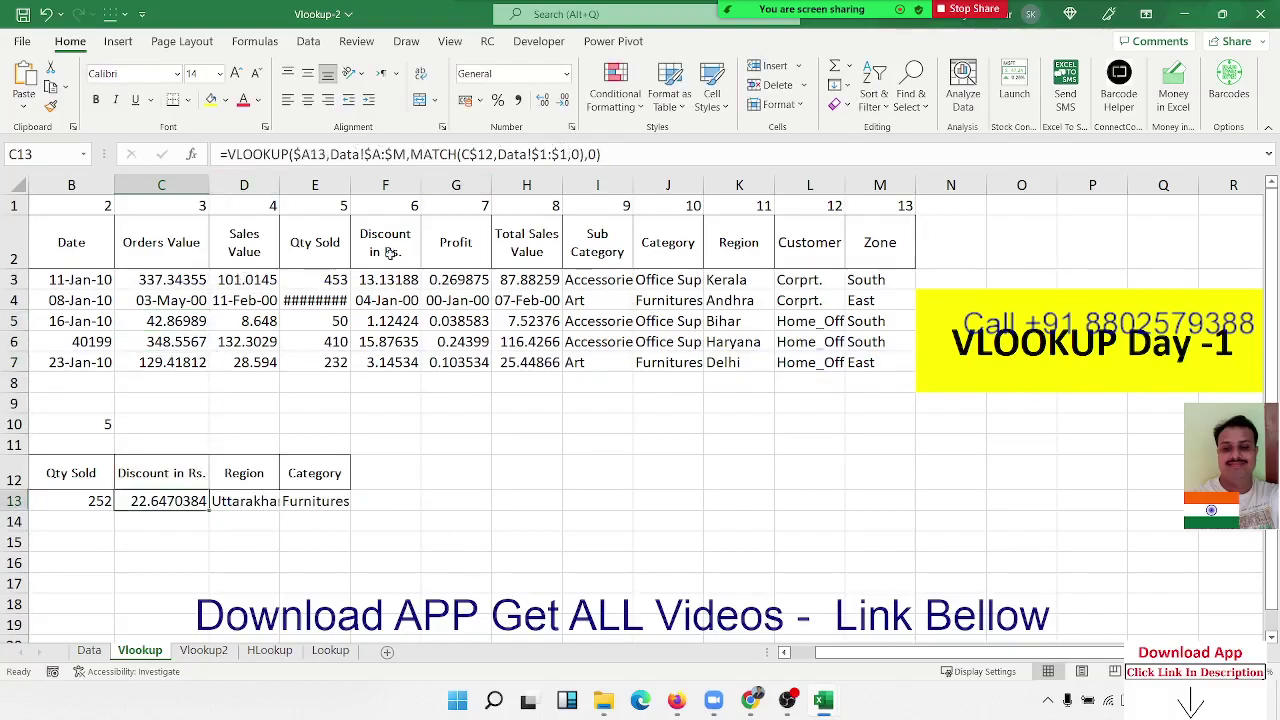
# Step: Check the ID values on the Data sheet, then look over the IDs on Vlookup2
pyautogui.click(89, 650)
pyautogui.click(256, 394)
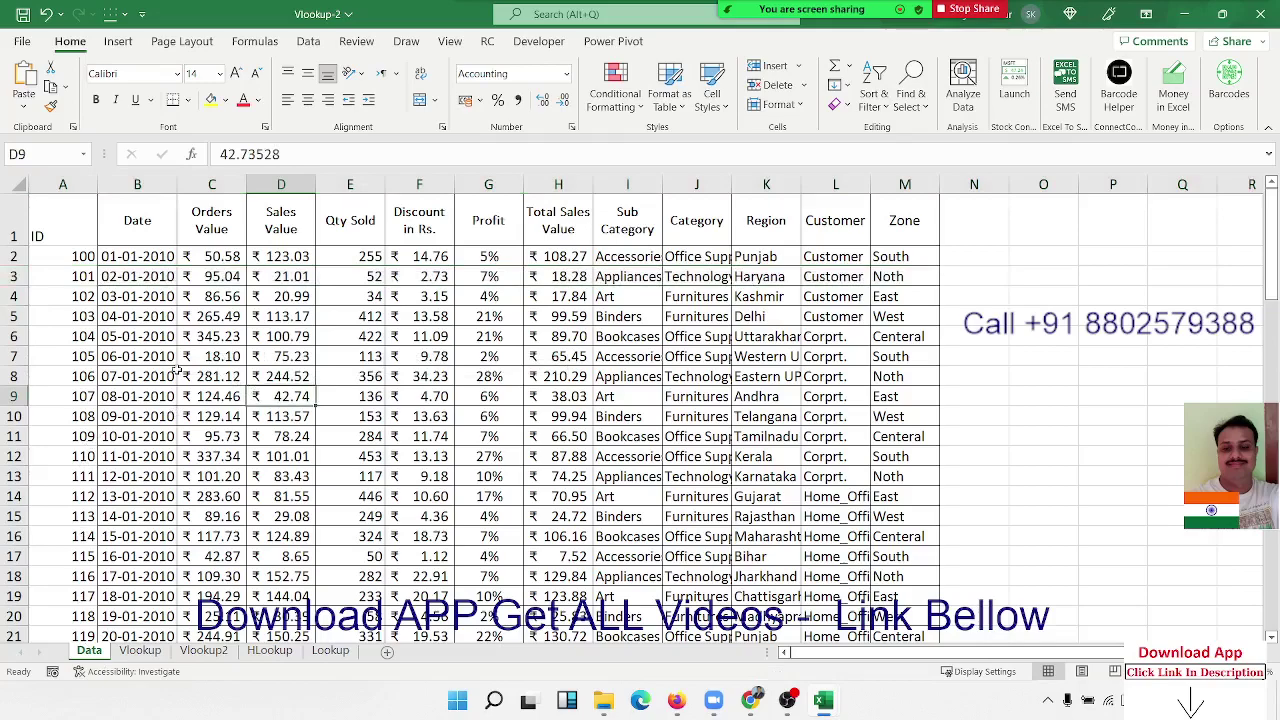
pyautogui.moveTo(72, 225); pyautogui.dragTo(72, 428)
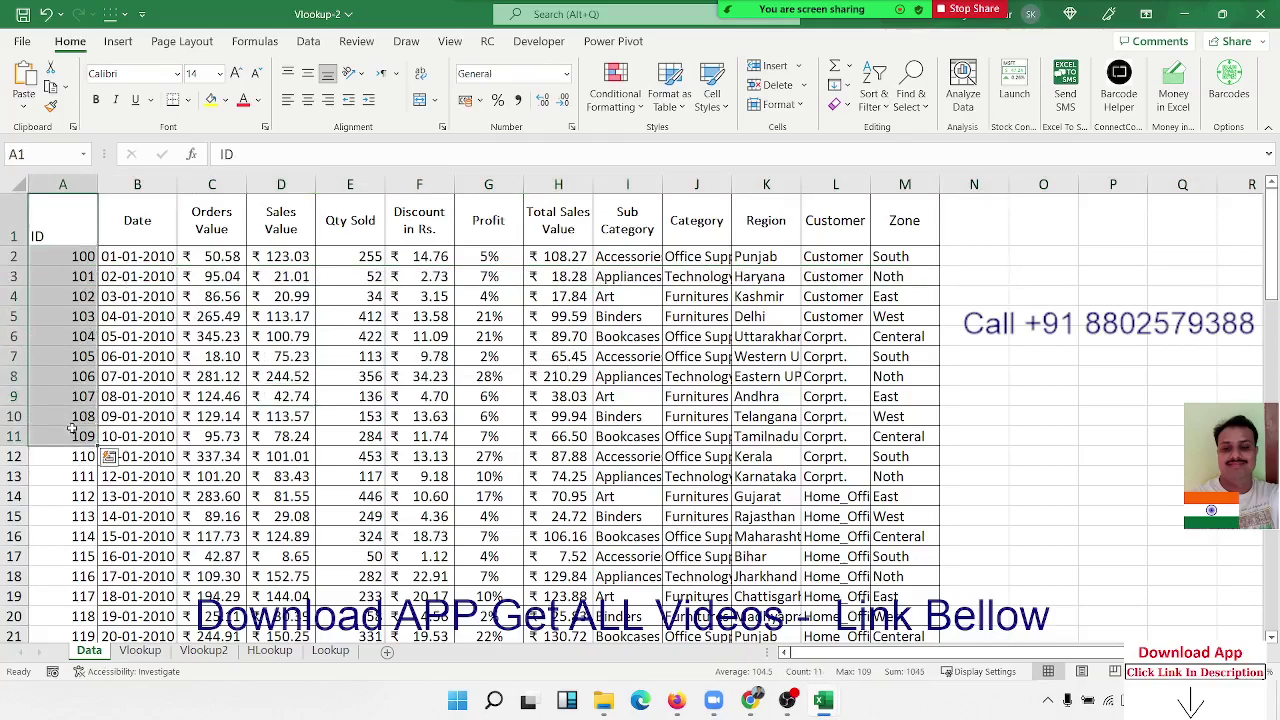
pyautogui.click(204, 650)
pyautogui.click(176, 488)
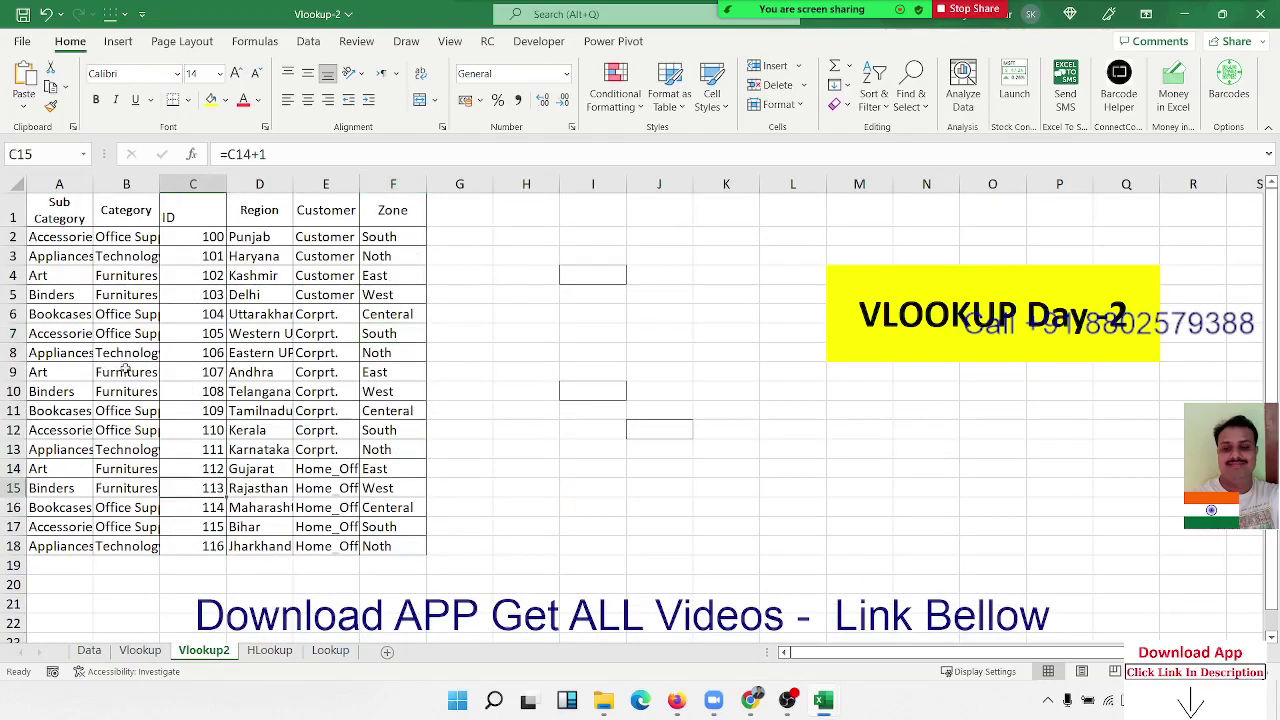
pyautogui.click(82, 255)
pyautogui.moveTo(182, 237); pyautogui.dragTo(174, 530)
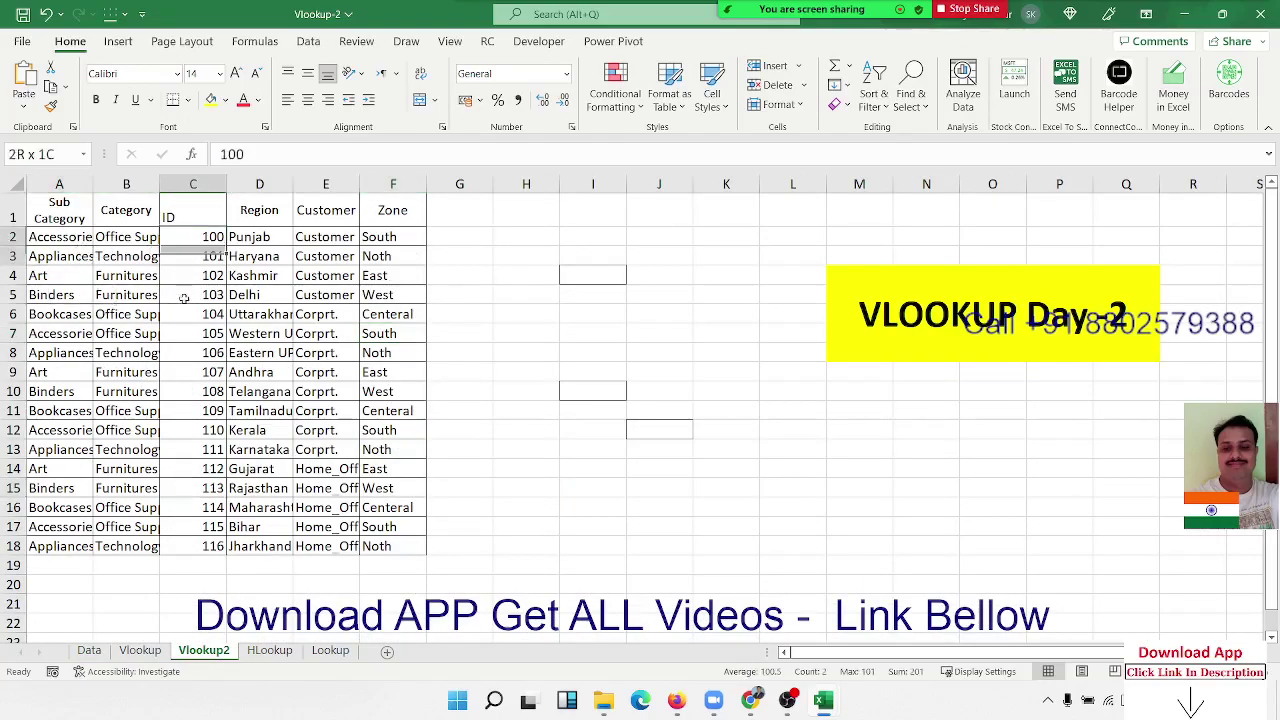
# Step: Enter lookup ID 107 in I4 and a Zone heading in J3
pyautogui.click(550, 275)
pyautogui.click(577, 277)
pyautogui.write('1')
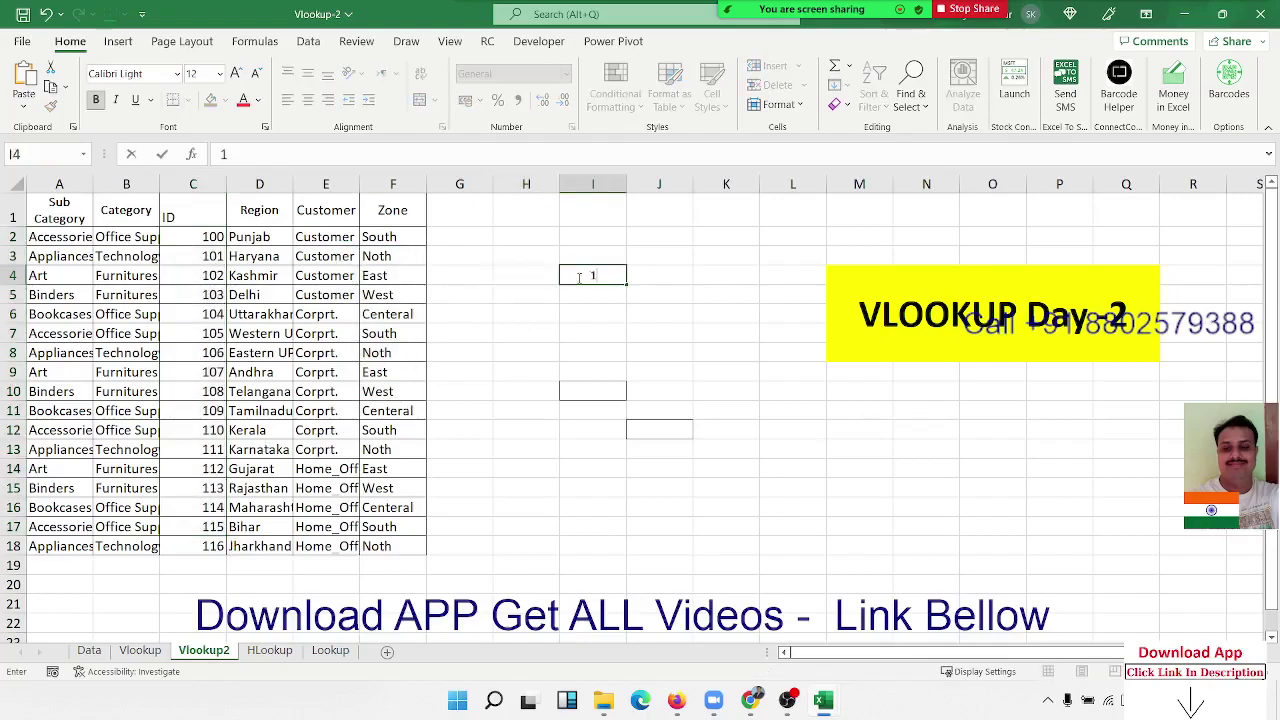
pyautogui.write('07')
pyautogui.press('Tab')
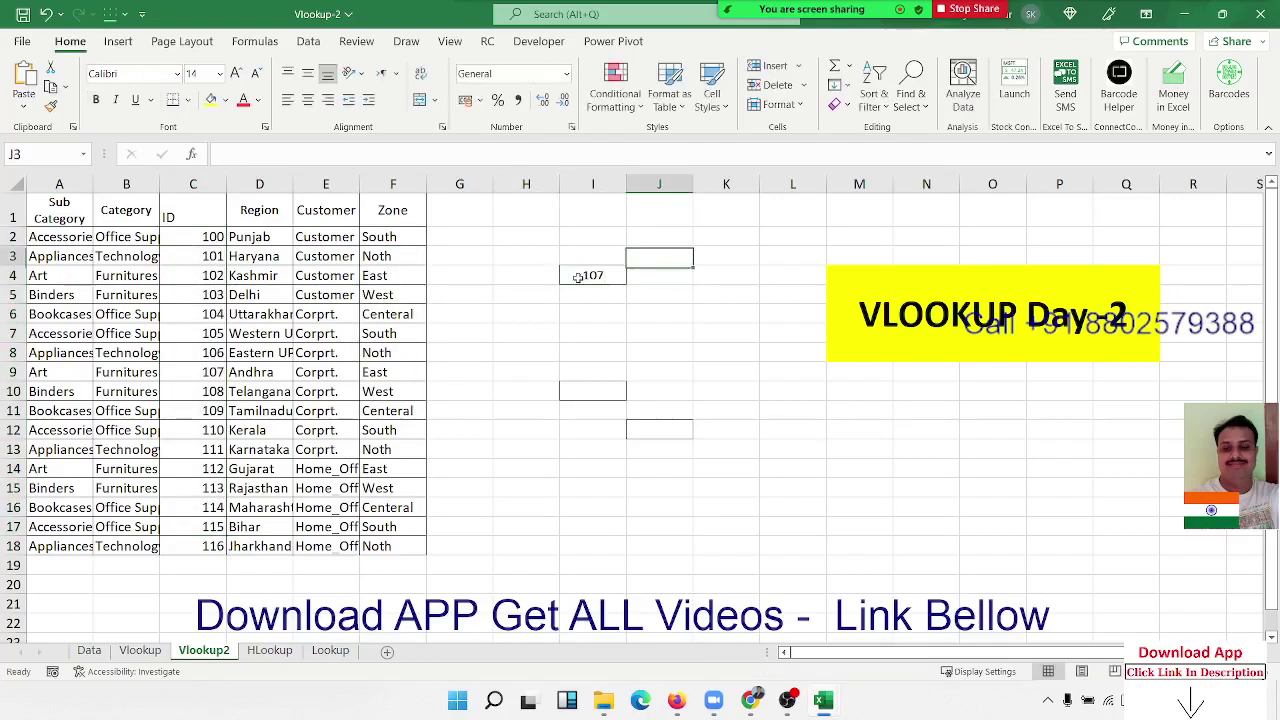
pyautogui.press('Up')
pyautogui.write('Z')
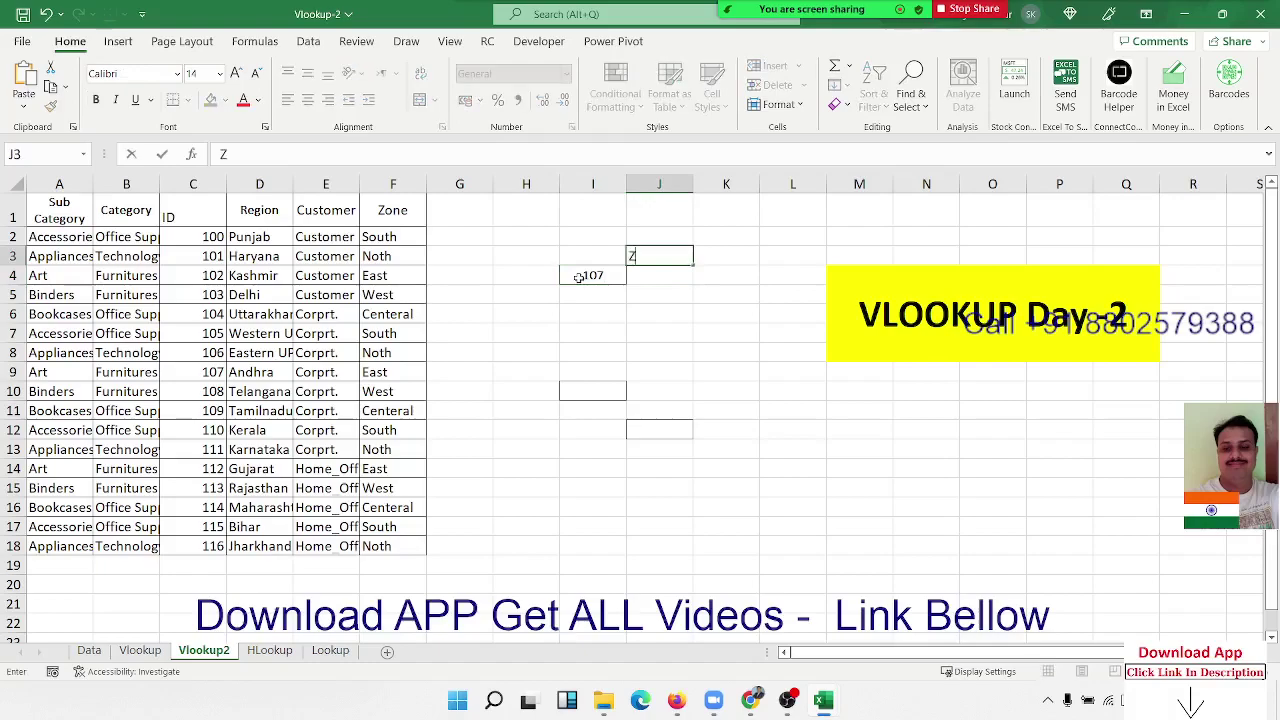
pyautogui.write('one')
pyautogui.press('Return')
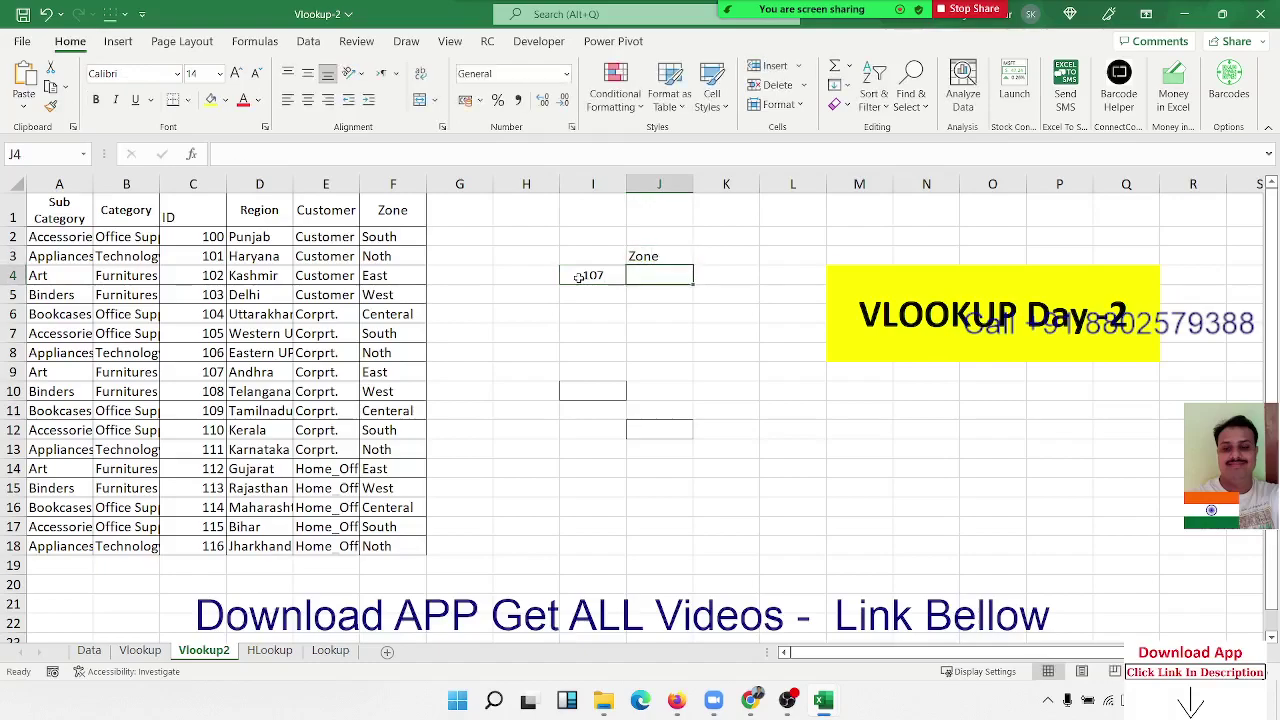
pyautogui.write('=vl')
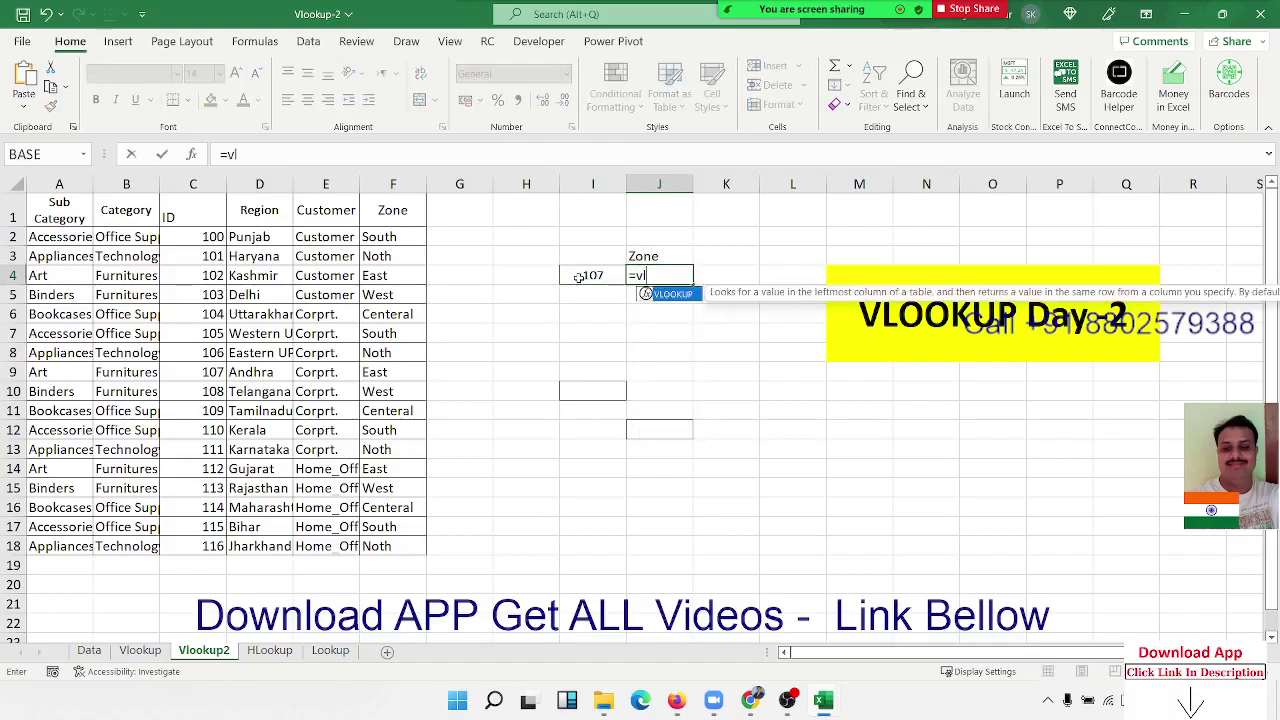
pyautogui.press('Escape')
pyautogui.press('Escape')
# Step: Insert a blank column A before the table
pyautogui.click(578, 276)
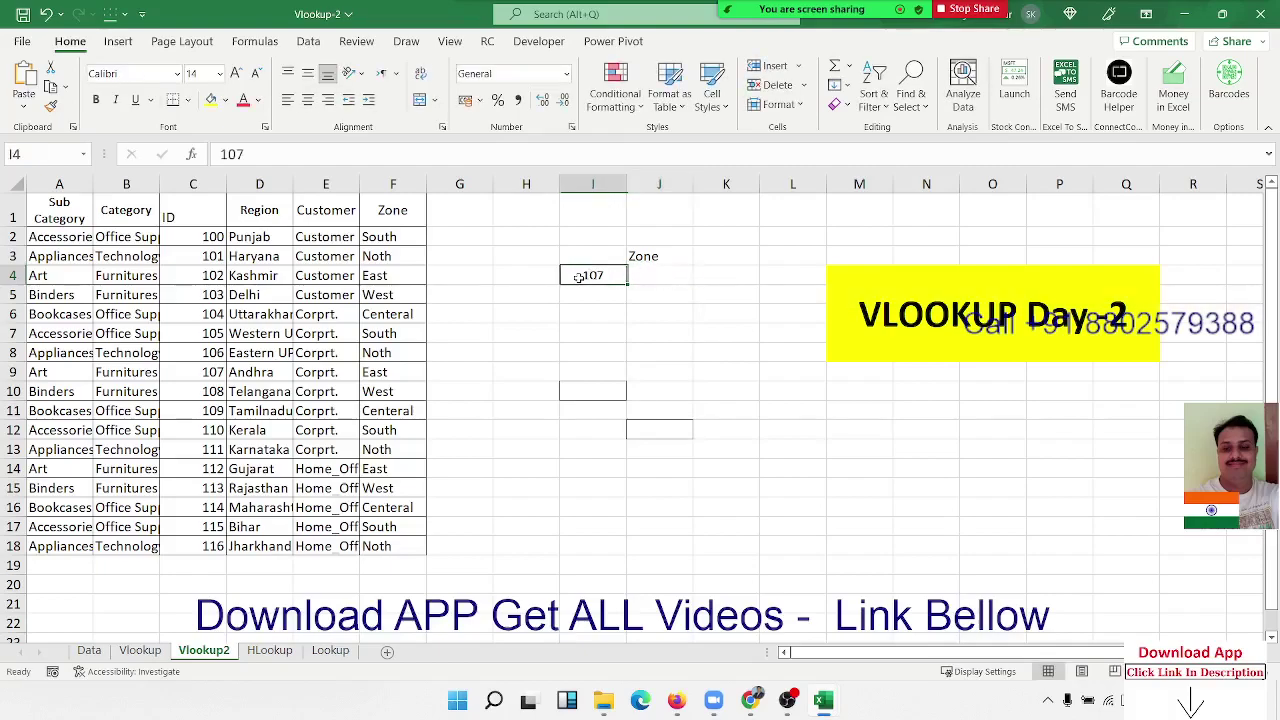
pyautogui.press('Right')
pyautogui.press('Up')
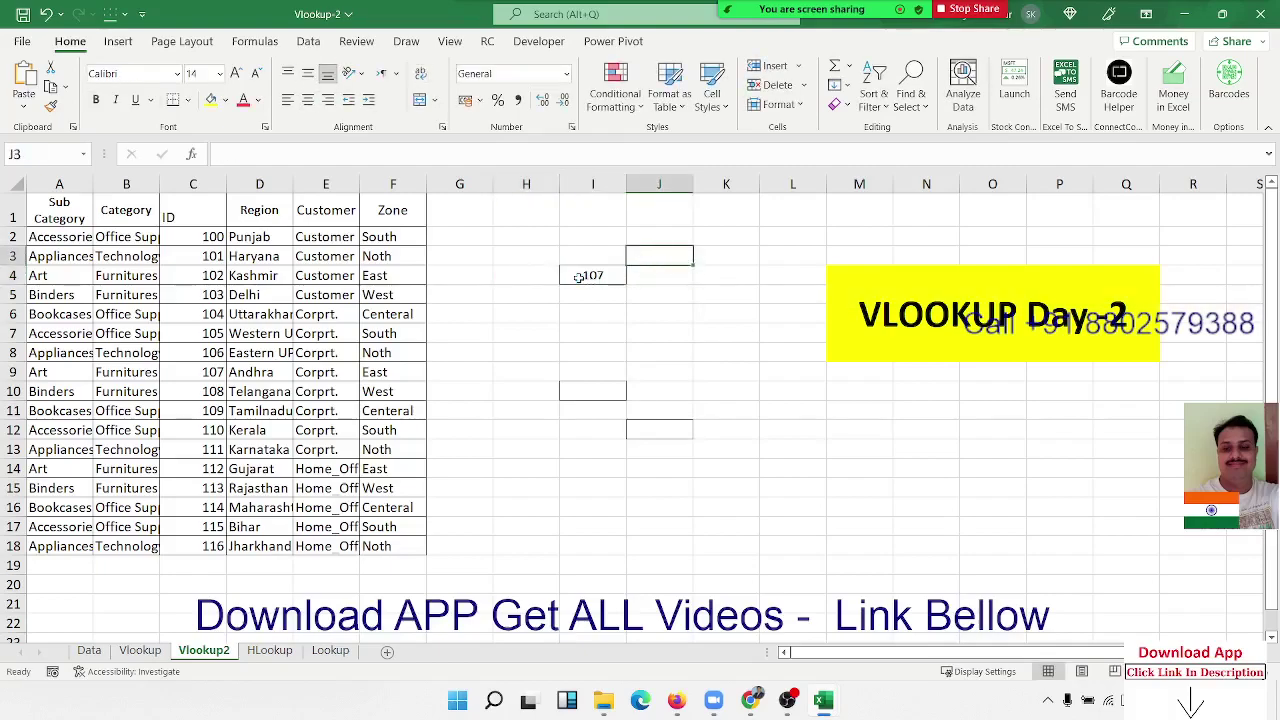
pyautogui.press('Left')
pyautogui.press('Left')
pyautogui.press('Left')
pyautogui.press('Left')
pyautogui.press('Left')
pyautogui.press('Up')
pyautogui.press('Right')
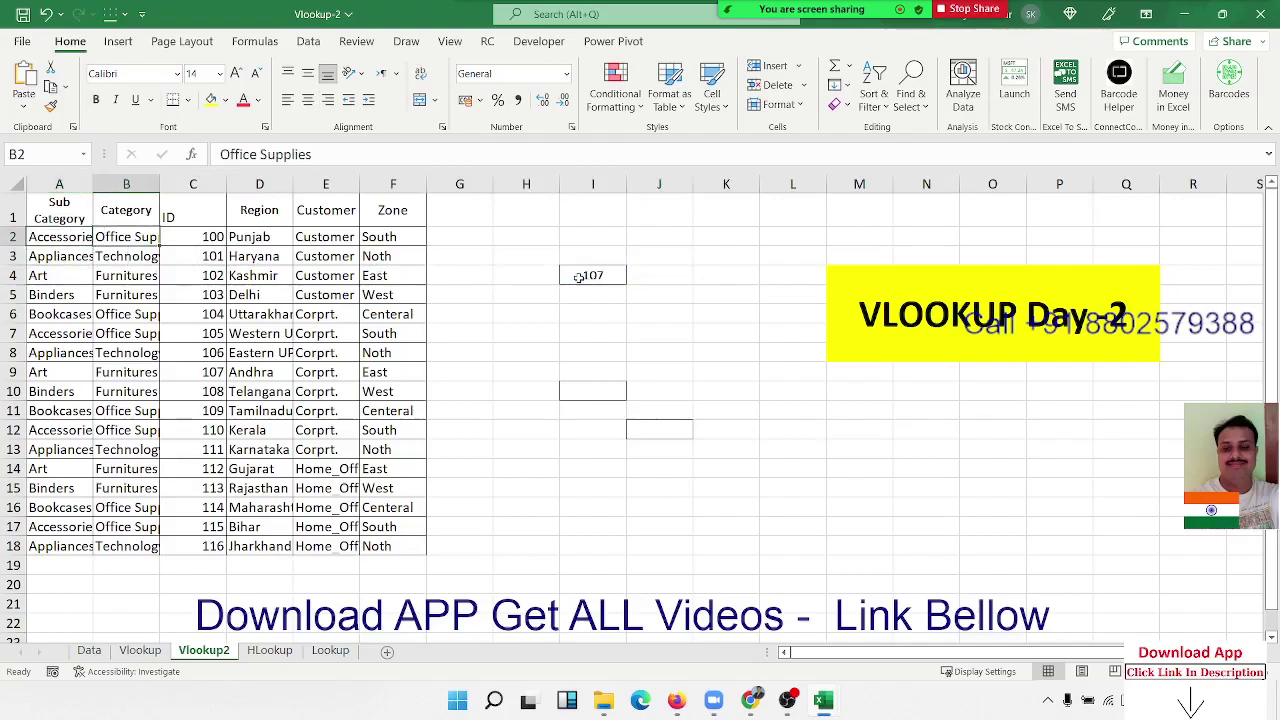
pyautogui.press('Up')
pyautogui.press('Left')
pyautogui.hotkey('ctrl', 'space')
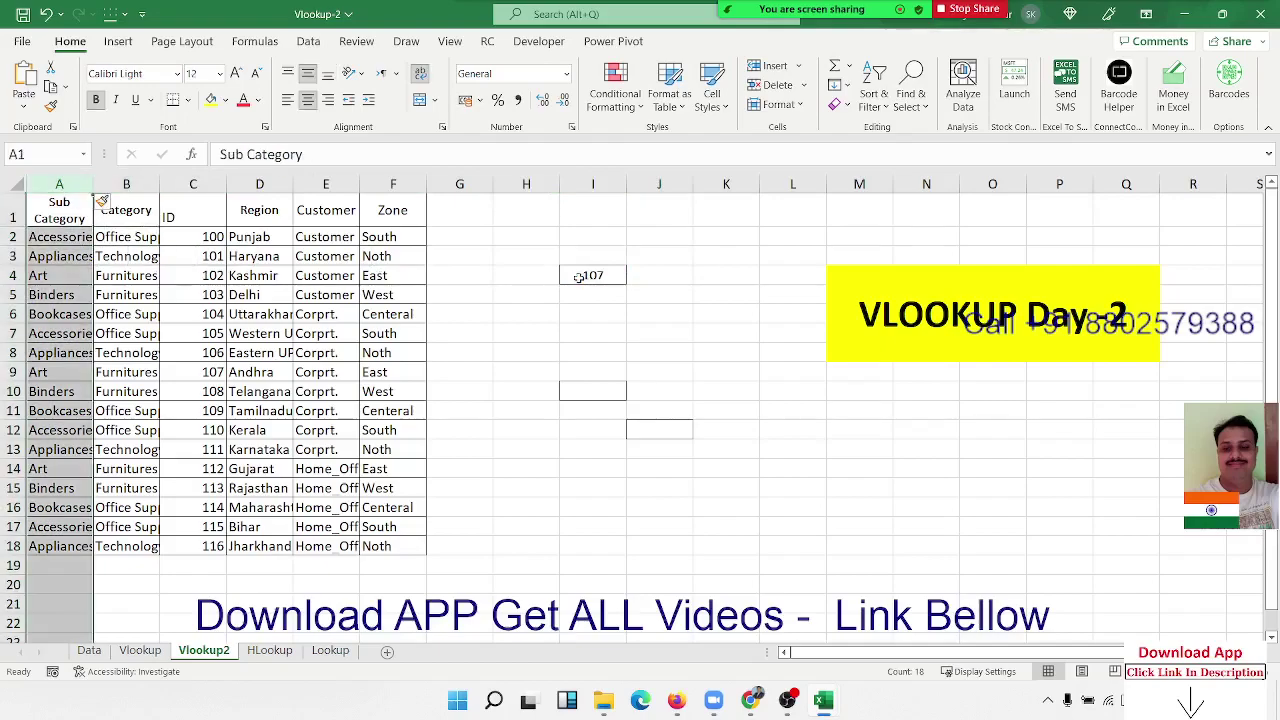
pyautogui.hotkey('ctrl', 'shift', '+')
# Step: Head new column A 'Name', fill names down to row 18 and fit its width
pyautogui.write('Name')
pyautogui.press('Return')
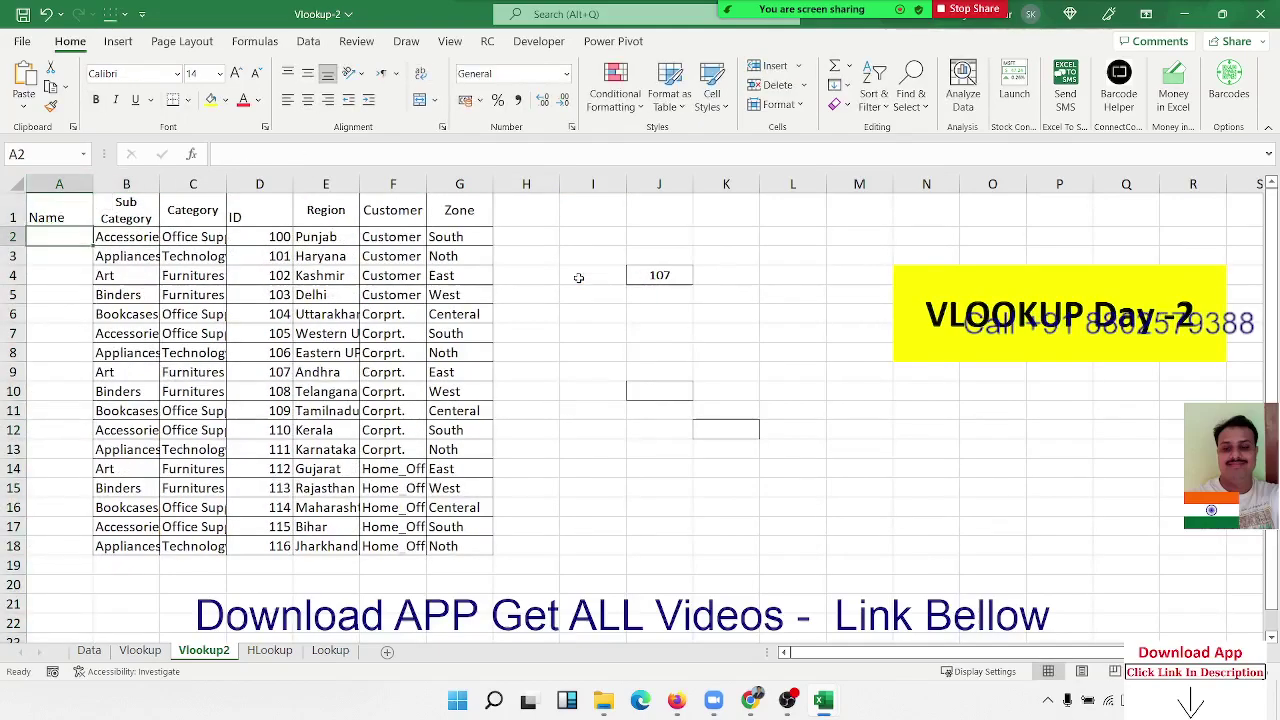
pyautogui.write('Puja')
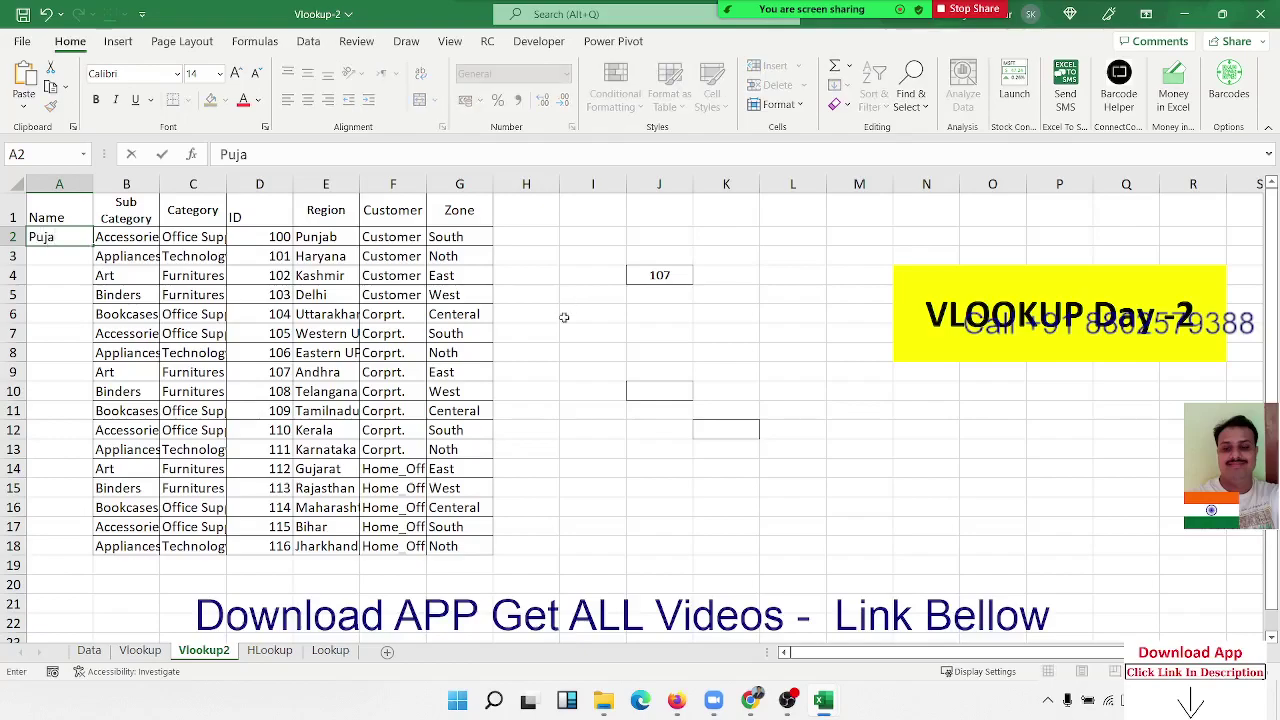
pyautogui.click(310, 320)
pyautogui.click(64, 240)
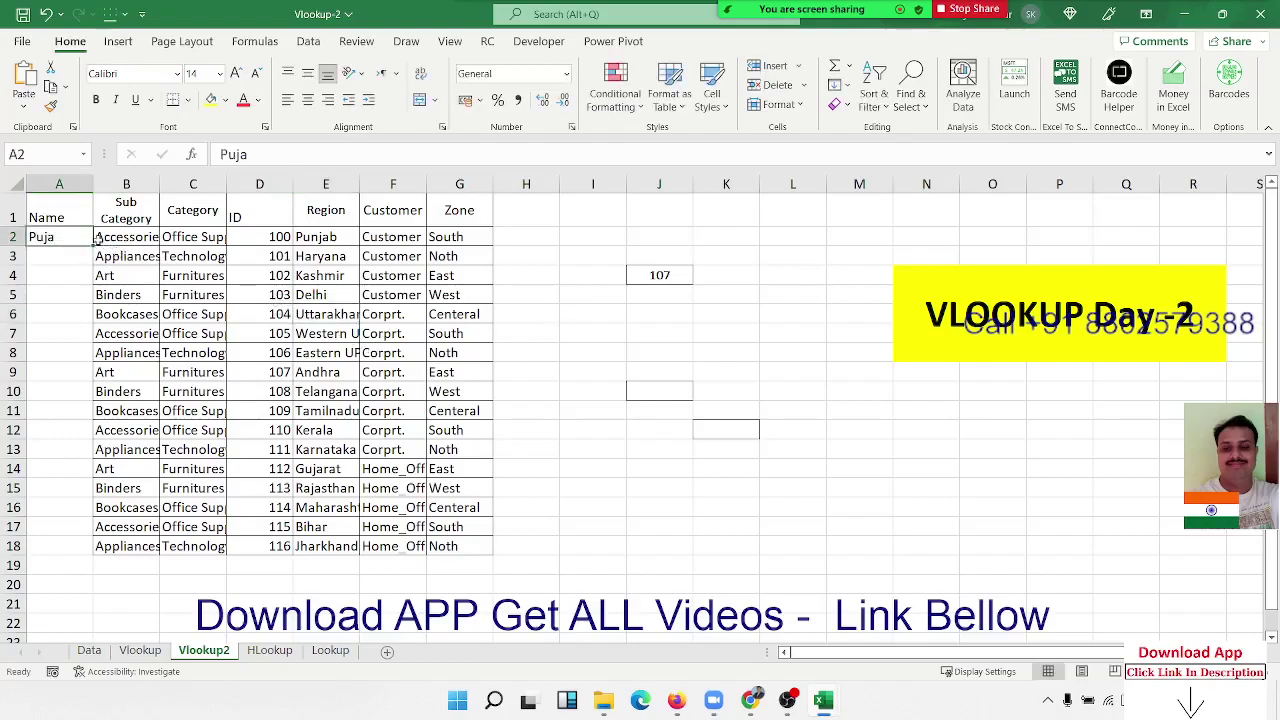
pyautogui.doubleClick(93, 246)
pyautogui.doubleClick(93, 184)
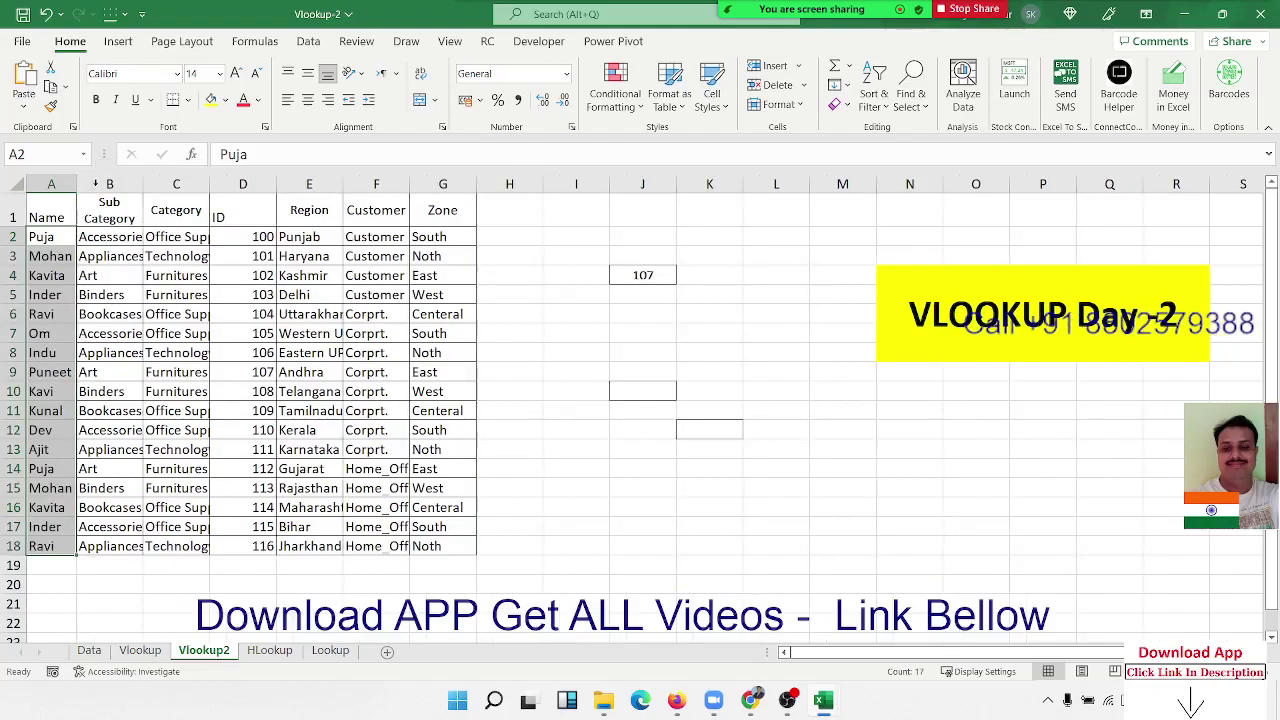
# Step: Add a 'Name' heading in K3 beside the lookup ID
pyautogui.click(615, 315)
pyautogui.click(634, 293)
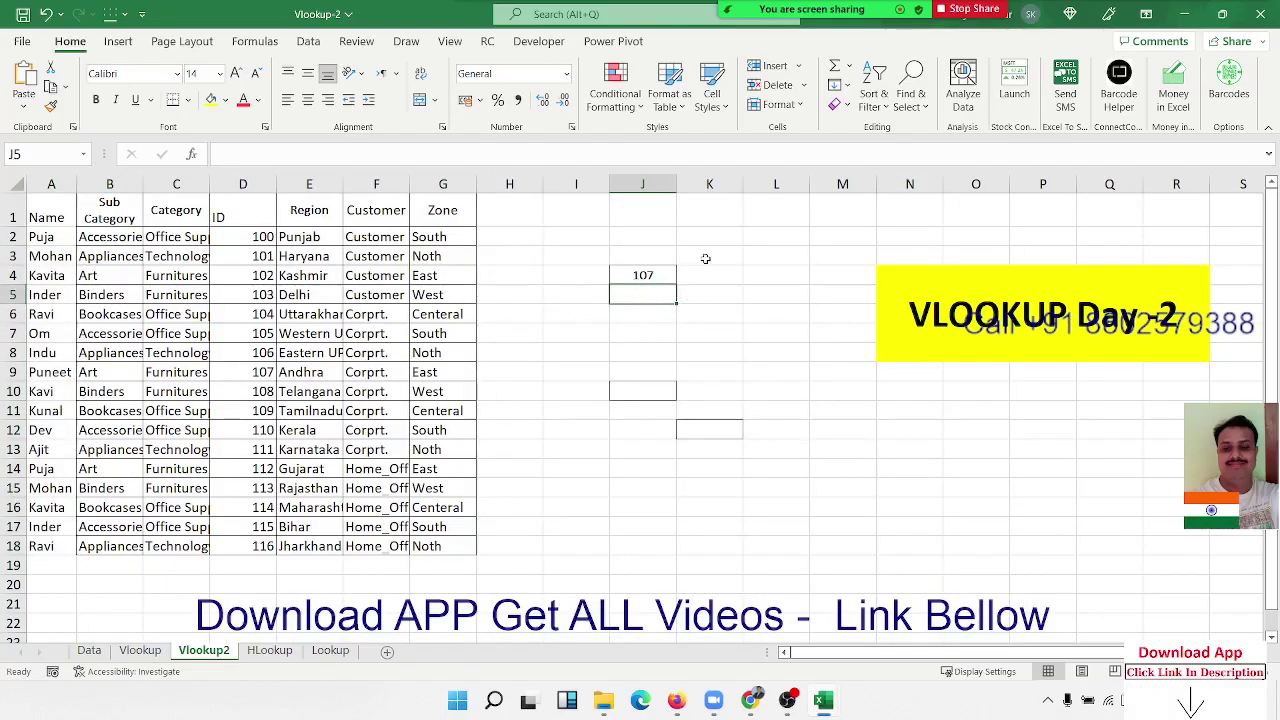
pyautogui.click(705, 259)
pyautogui.write('Name')
pyautogui.press('Return')
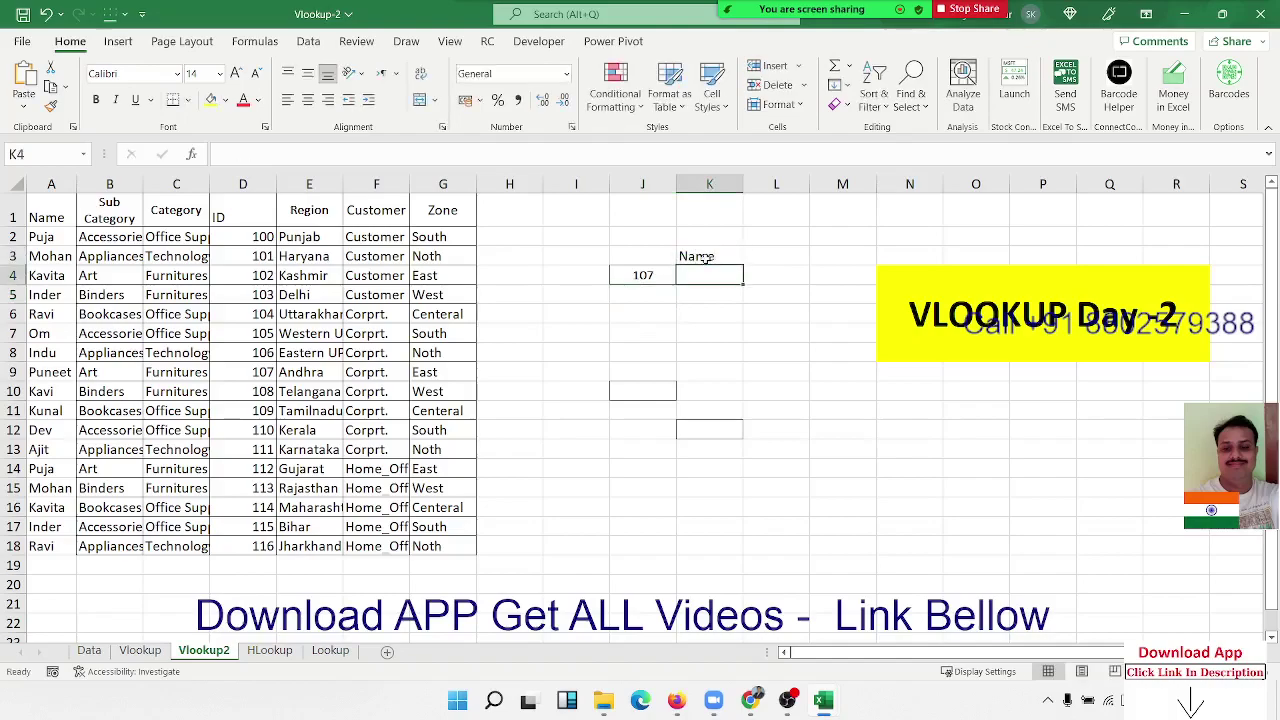
# Step: Select the Name-to-Zone table range and zoom in so columns D–O fill the window
pyautogui.moveTo(227, 218); pyautogui.dragTo(453, 553)
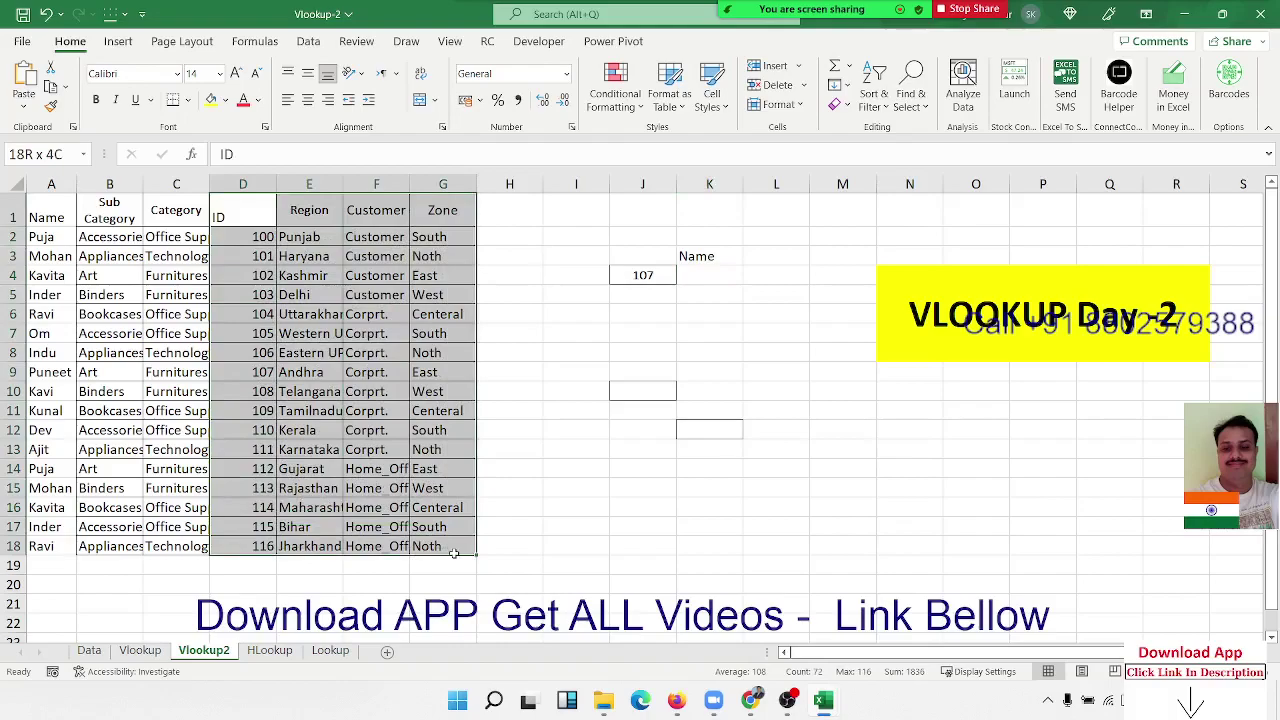
pyautogui.moveTo(453, 553); pyautogui.dragTo(20, 521)
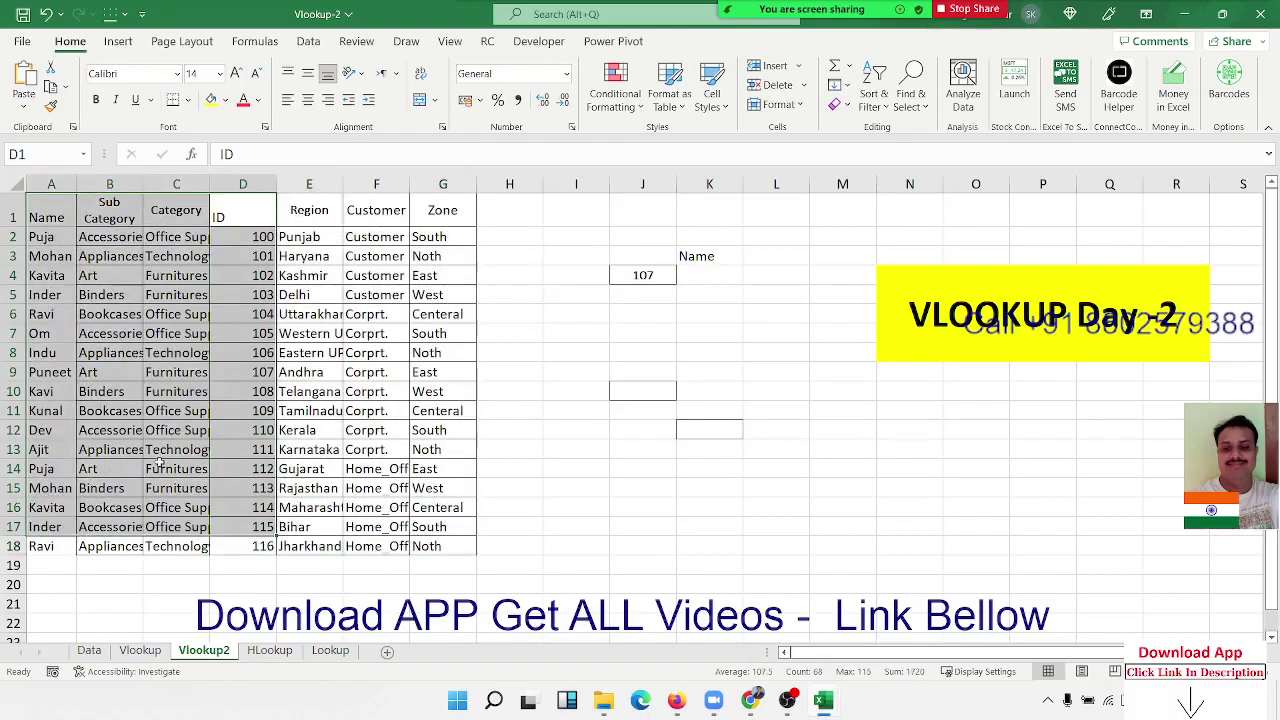
pyautogui.click(704, 278)
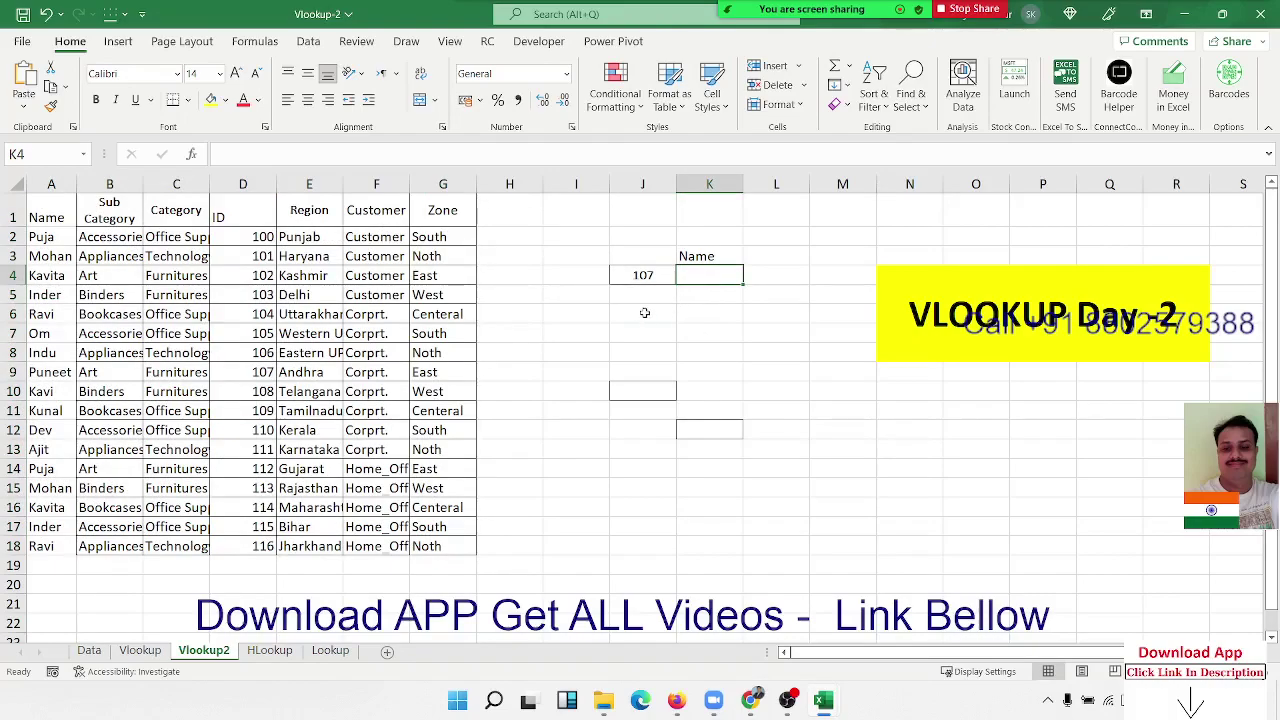
pyautogui.click(701, 300)
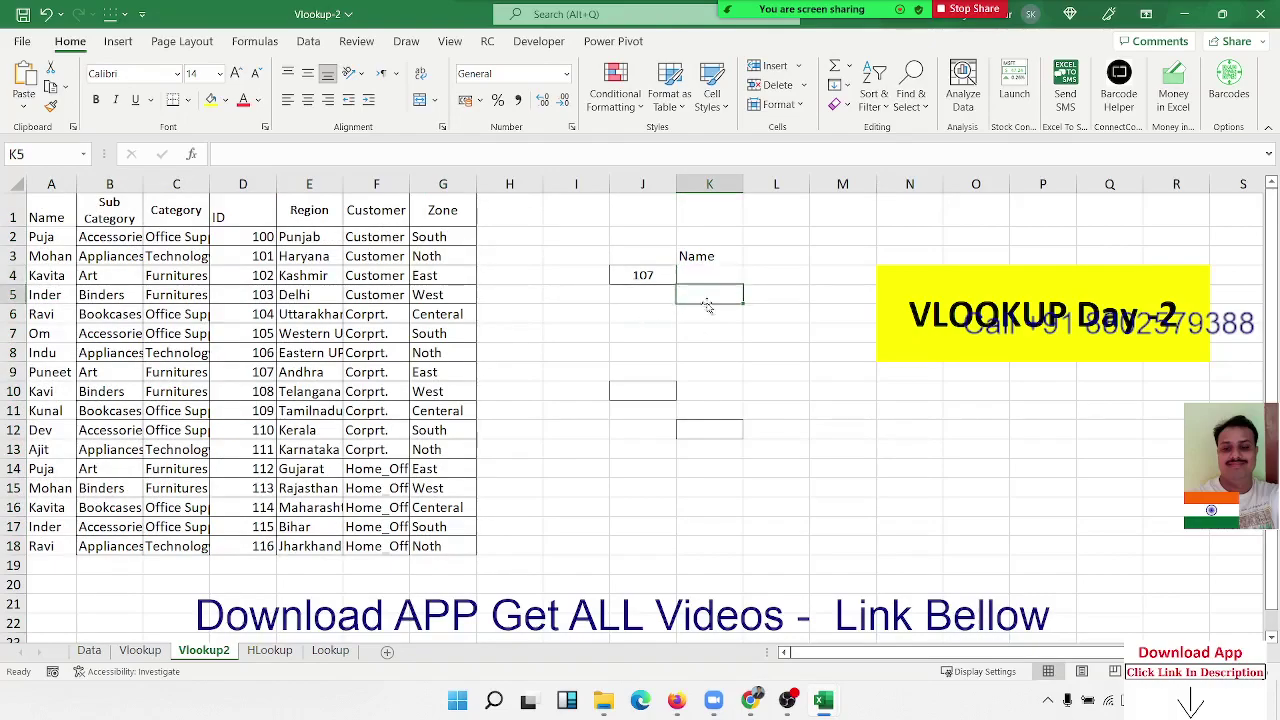
pyautogui.scroll(2, 737, 342)
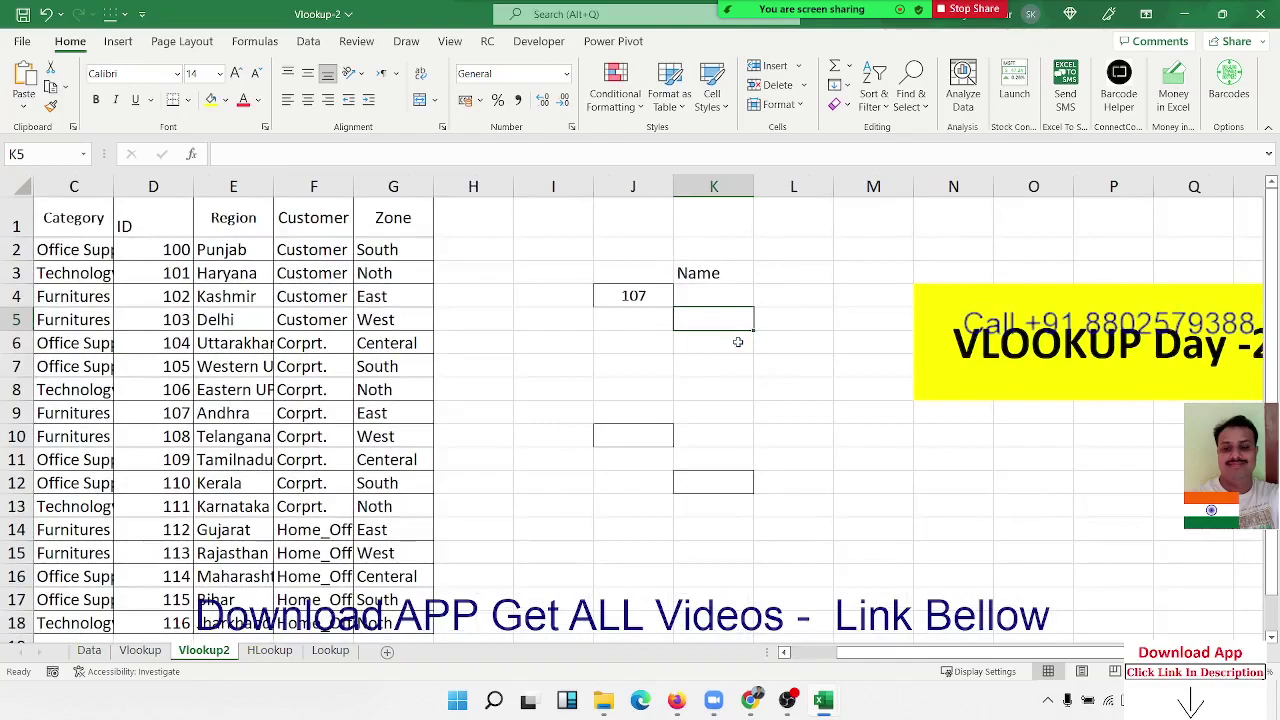
pyautogui.scroll(2, 737, 342)
pyautogui.scroll(1, 780, 403)
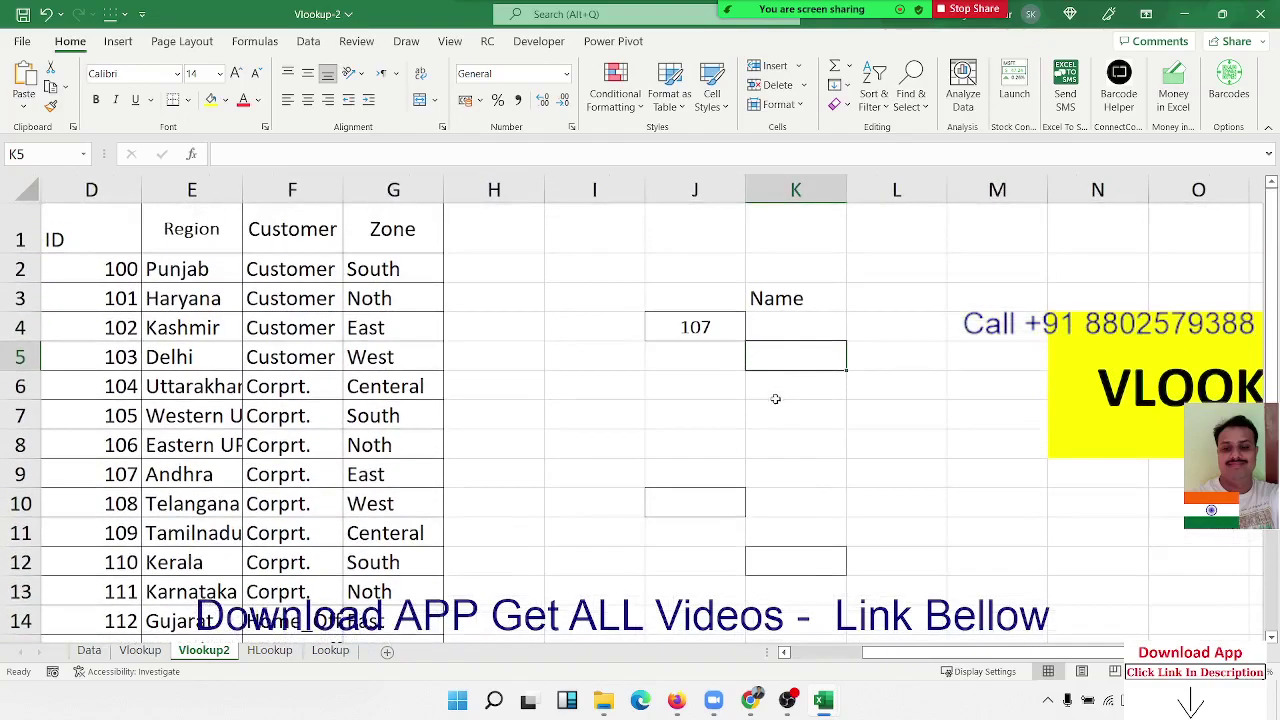
# Step: Start a MATCH formula in K5 pointing at J4, then abandon it
pyautogui.write('=m')
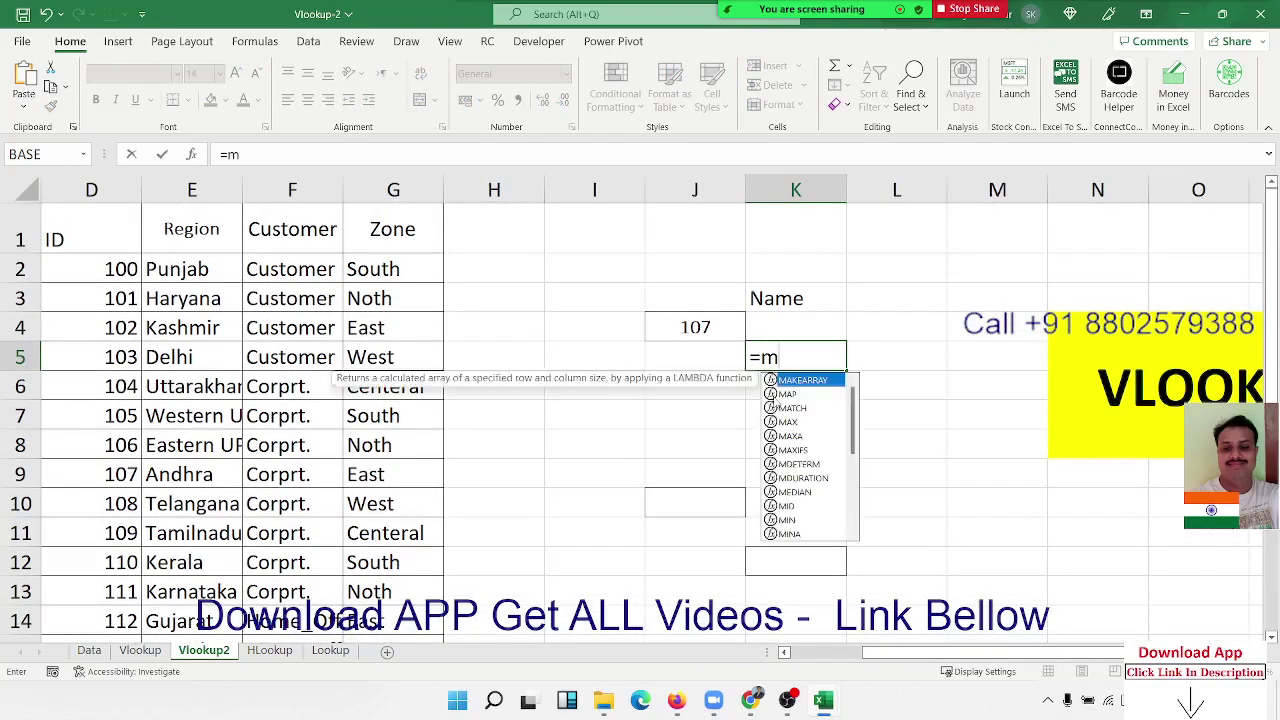
pyautogui.write('a')
pyautogui.press('Tab')
pyautogui.press('Left')
pyautogui.press('Up')
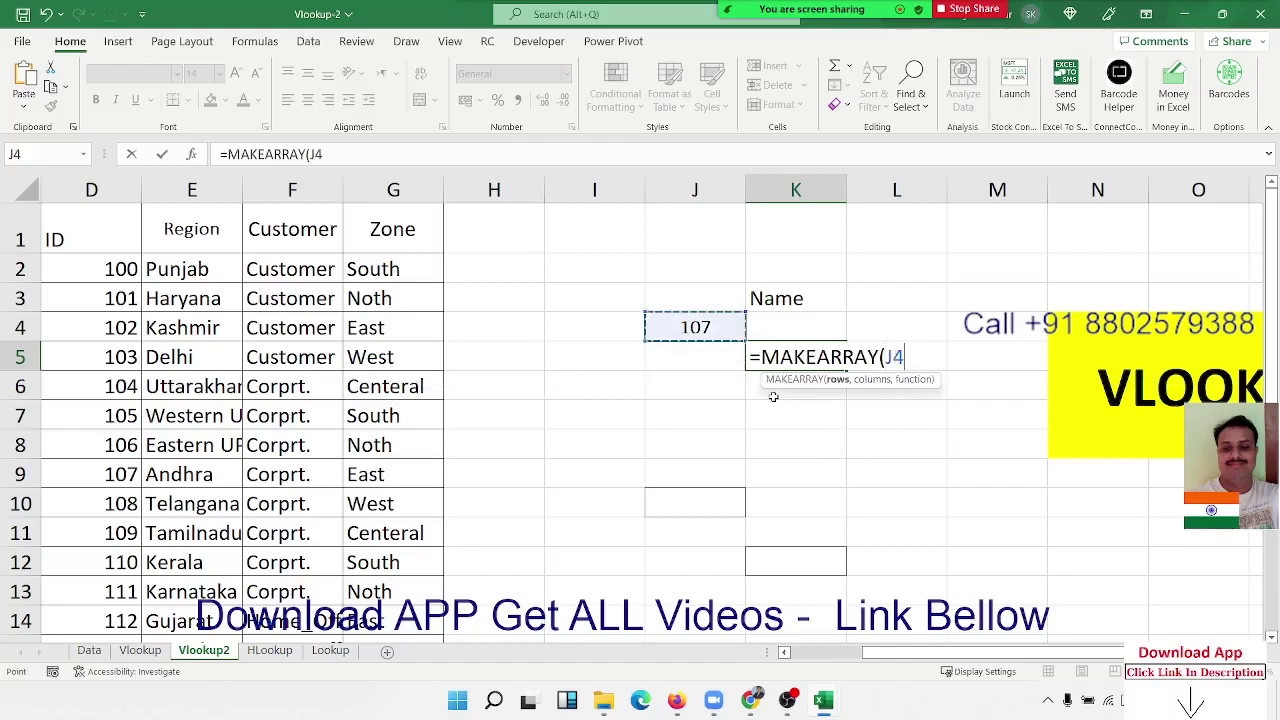
pyautogui.press('Escape')
# Step: Build =MATCH(J4,D1:D18,0) in K5 to locate ID 107 in the ID column
pyautogui.write('=ma')
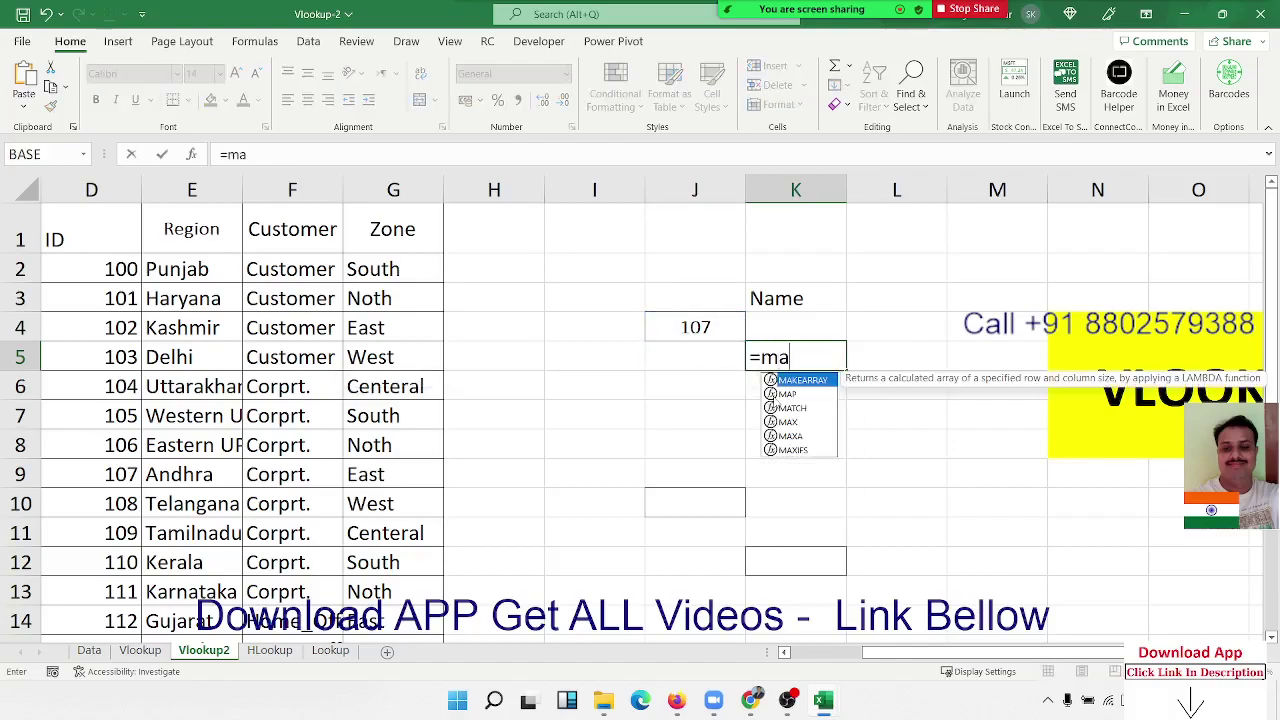
pyautogui.write('tc')
pyautogui.press('Tab')
pyautogui.press('Left')
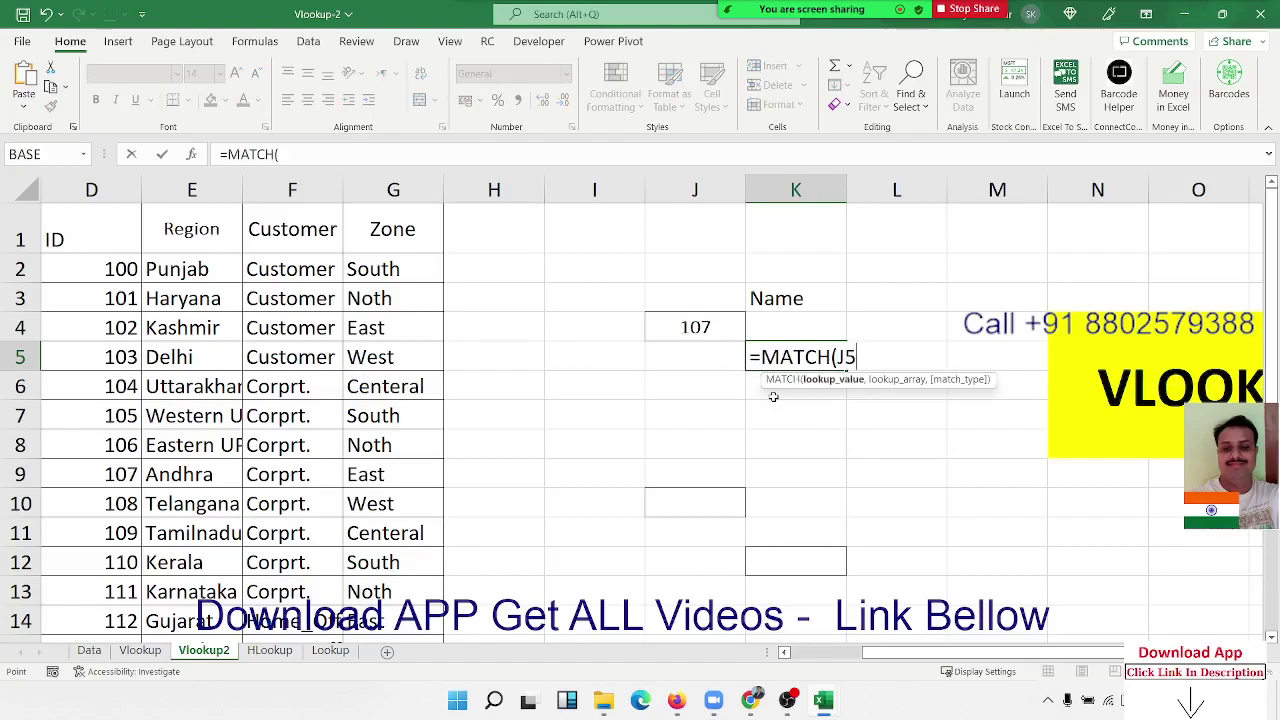
pyautogui.press('Up')
pyautogui.write(',')
pyautogui.press('Left')
pyautogui.press('Left')
pyautogui.press('Left')
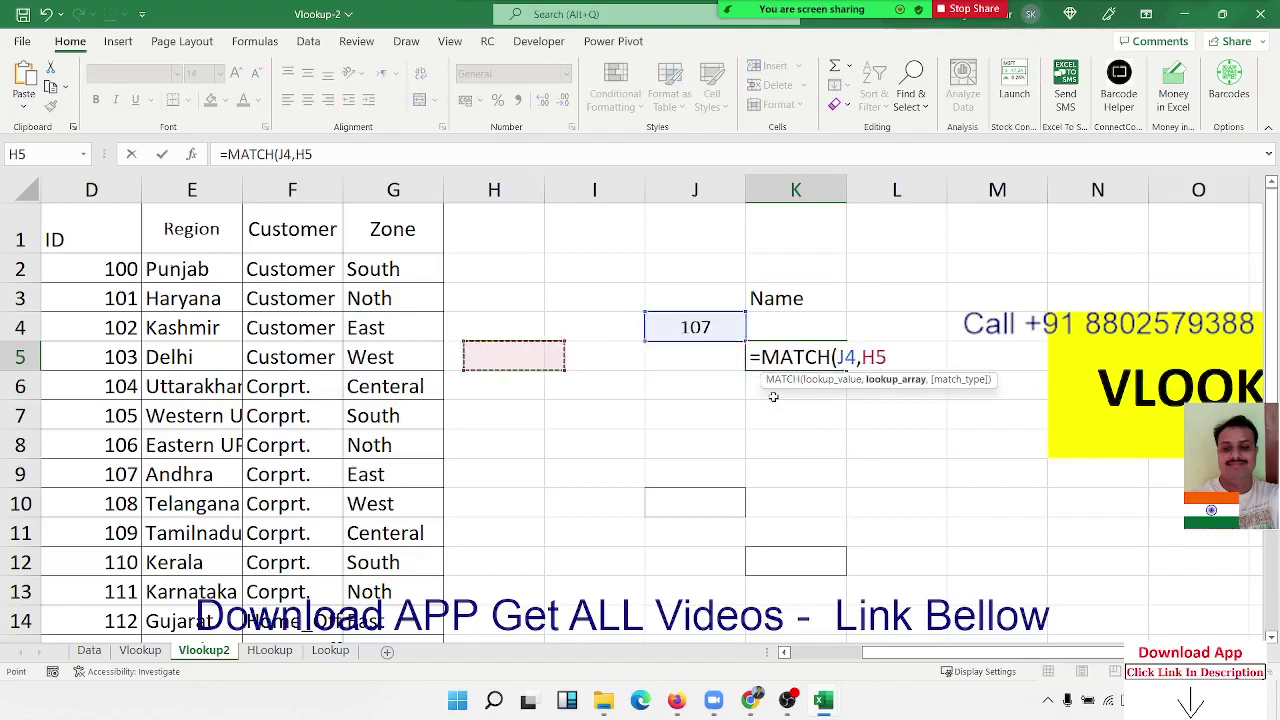
pyautogui.press('Left')
pyautogui.hotkey('ctrl', 'Left')
pyautogui.press('Right')
pyautogui.press('Right')
pyautogui.press('Right')
pyautogui.press('Right')
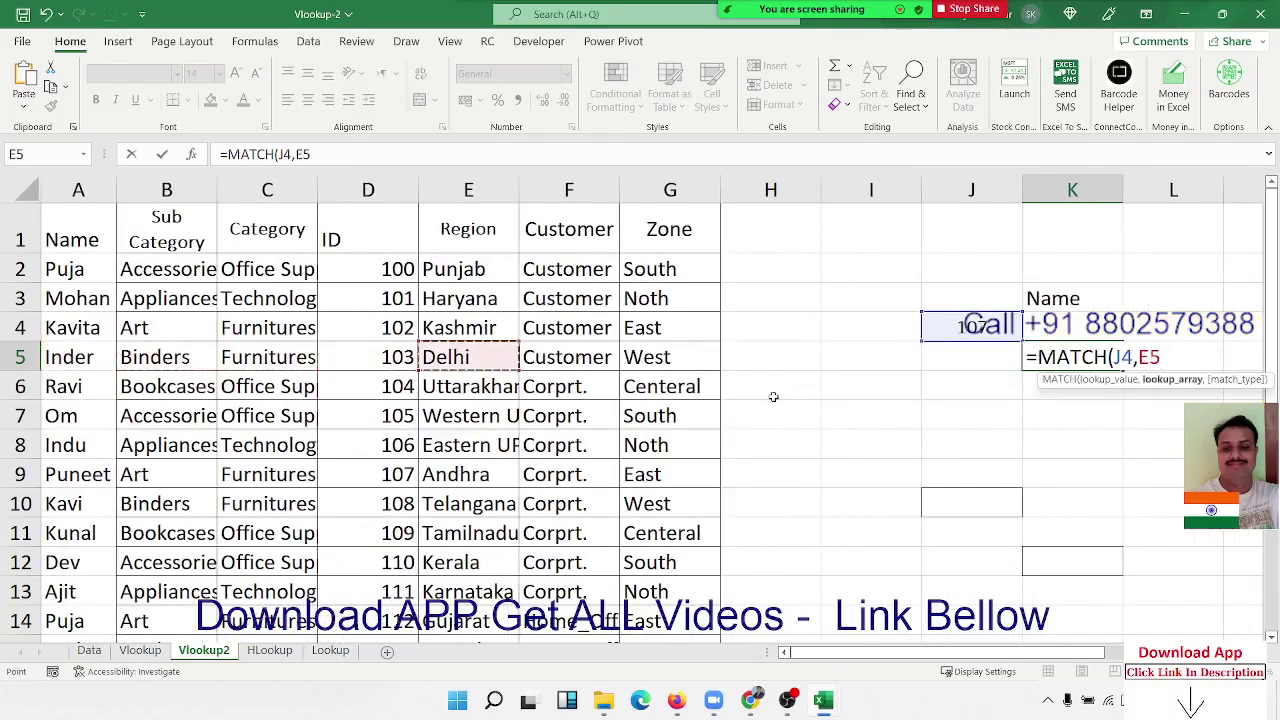
pyautogui.press('Up')
pyautogui.press('Up')
pyautogui.press('Up')
pyautogui.press('Up')
pyautogui.press('Left')
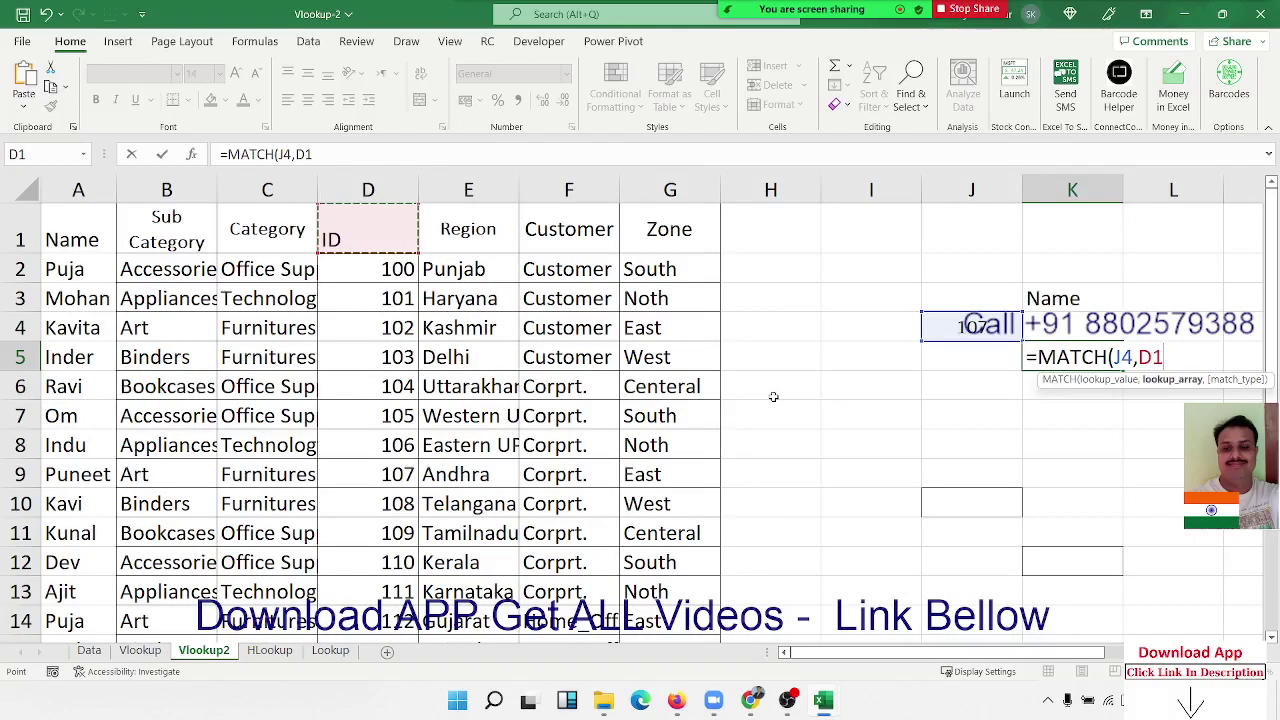
pyautogui.hotkey('ctrl', 'shift', 'Down')
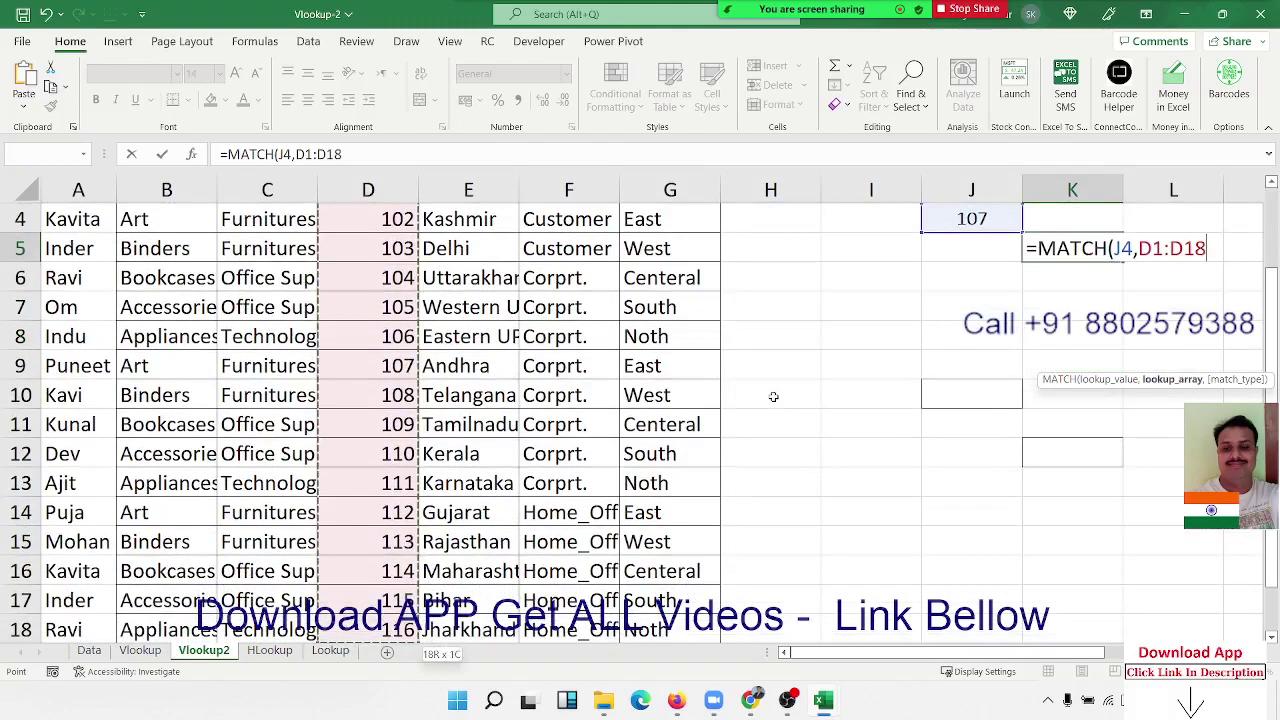
pyautogui.write(',0)')
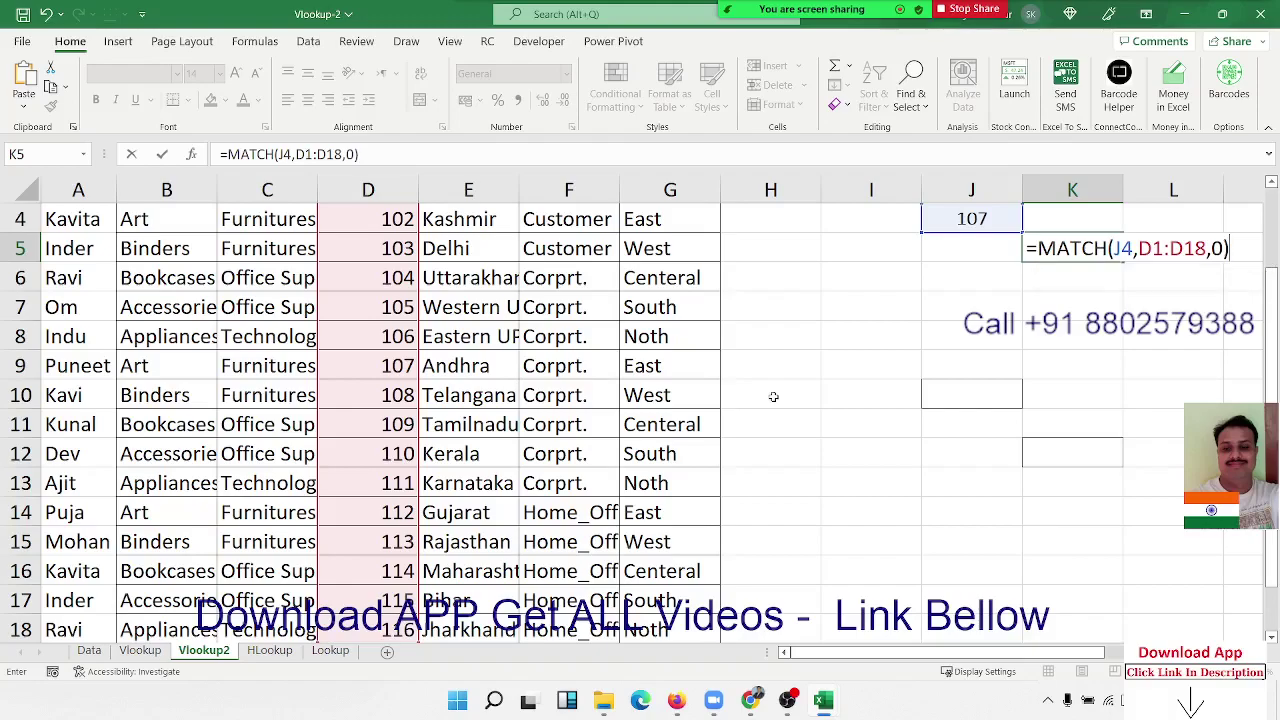
# Step: Commit the K5 MATCH formula, which returns 9, and re-check its references
pyautogui.press('Return')
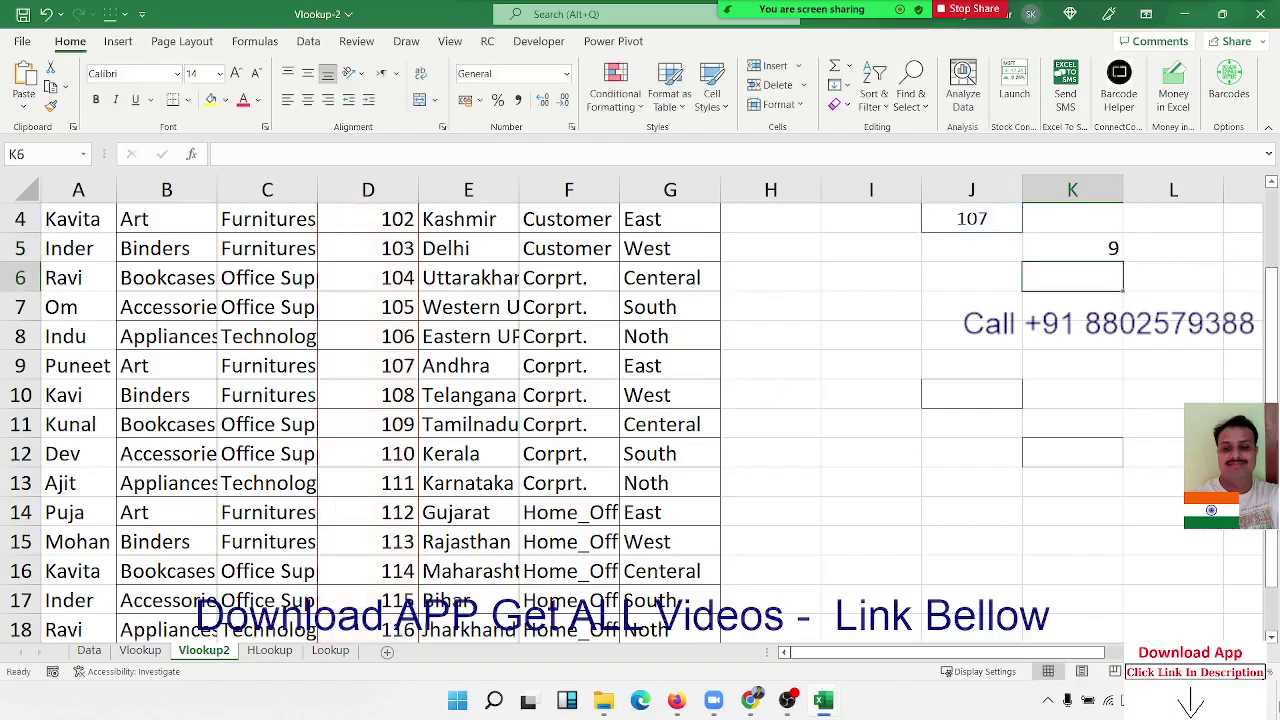
pyautogui.hscroll(1, 1030, 512)
pyautogui.hscroll(2, 1030, 512)
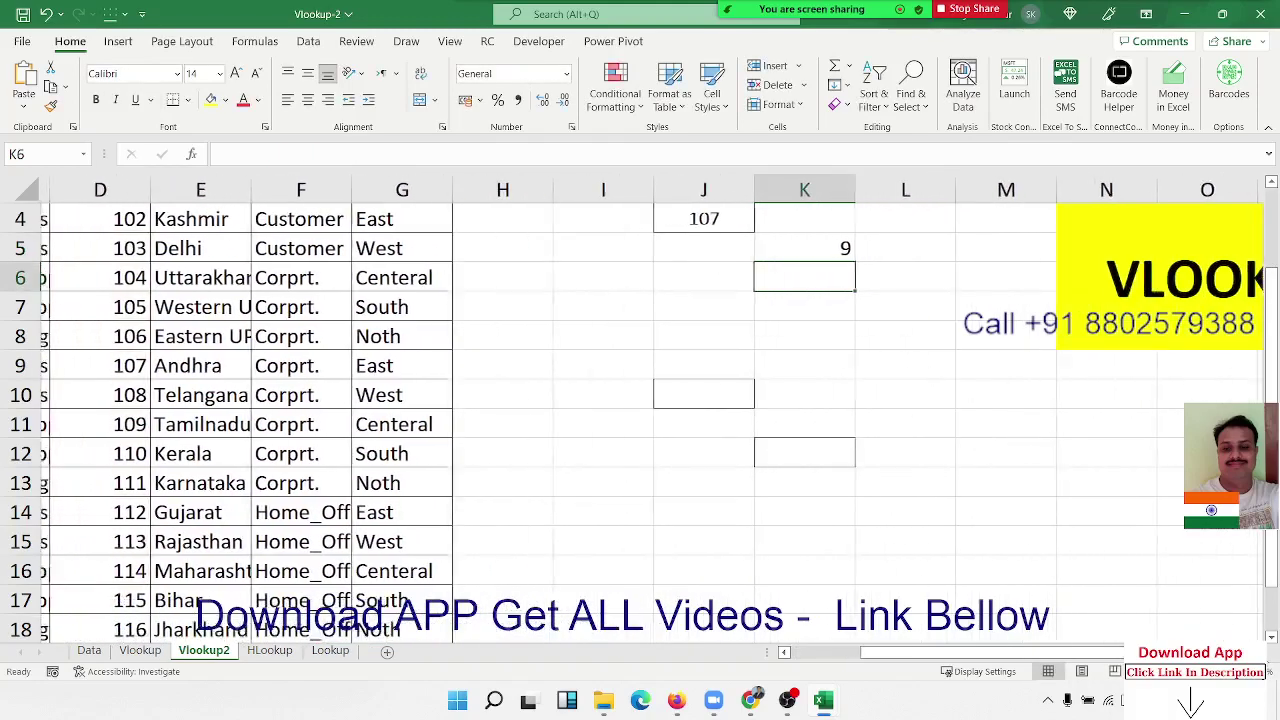
pyautogui.scroll(1, 1030, 512)
pyautogui.doubleClick(834, 352)
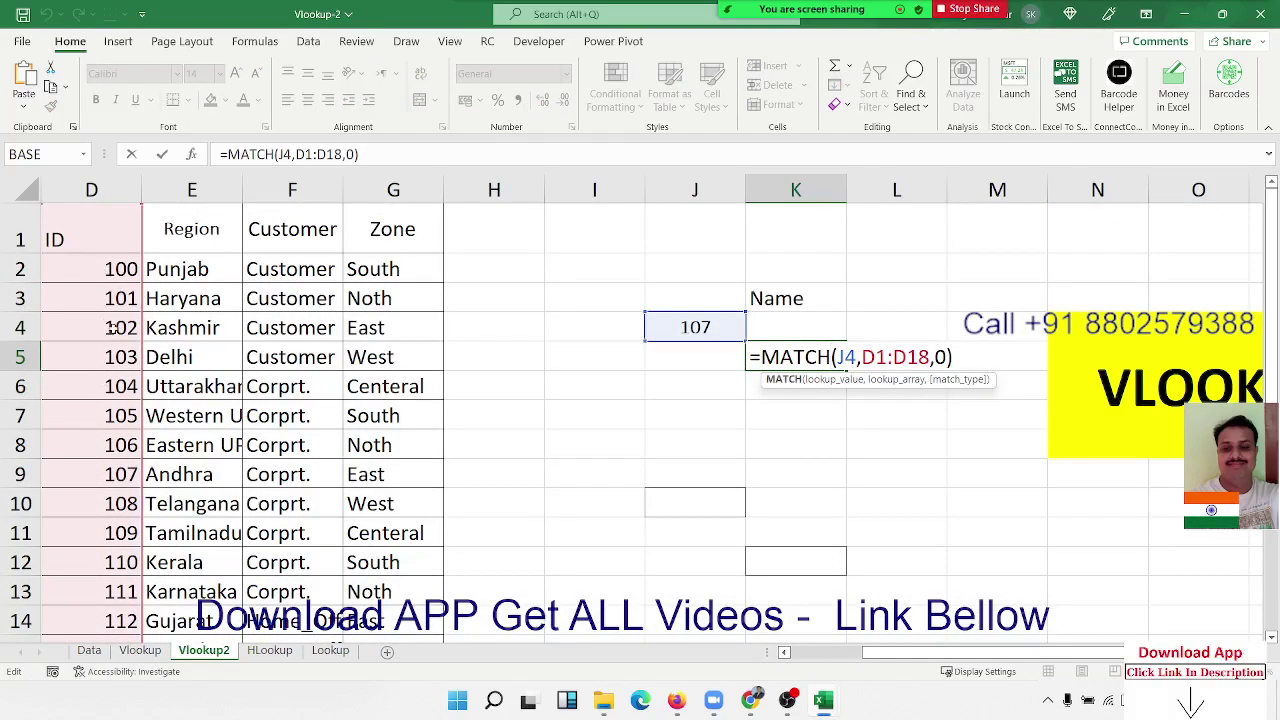
pyautogui.hotkey('ctrl', 'Return')
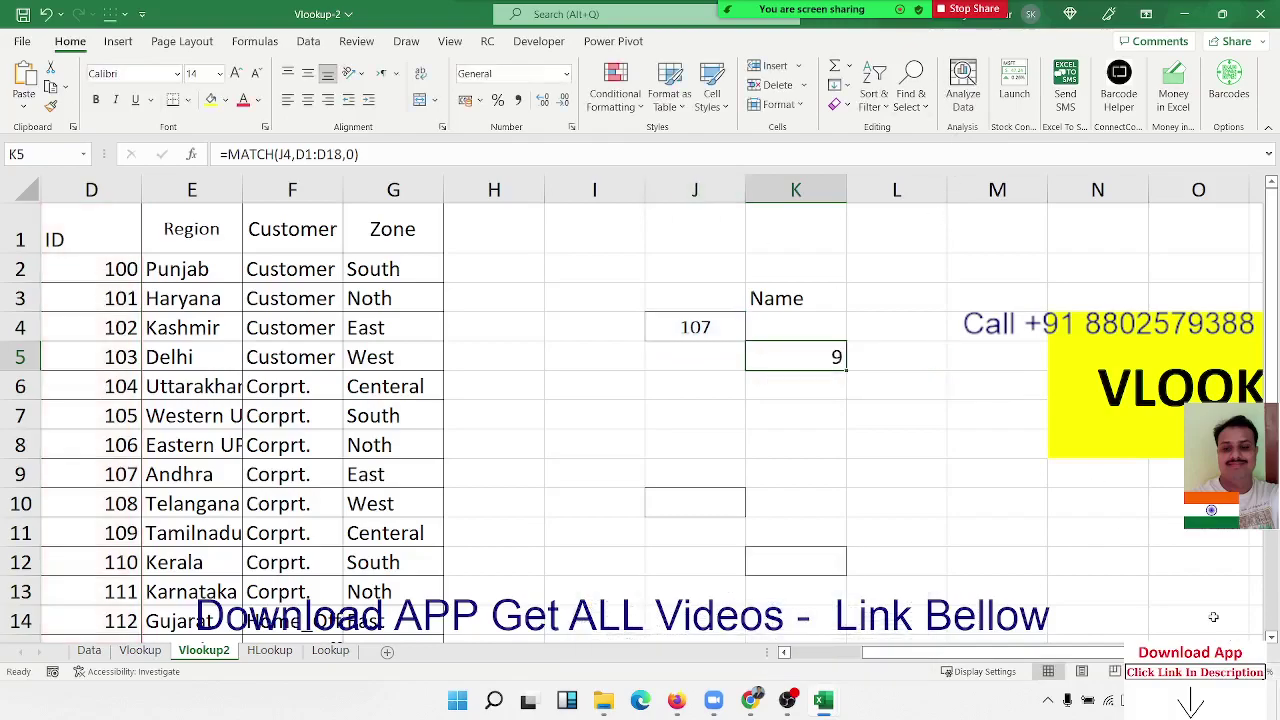
# Step: AutoFit all column widths, return to the top-left cell and dismiss the waiting-room notification
pyautogui.click(31, 182)
pyautogui.doubleClick(243, 181)
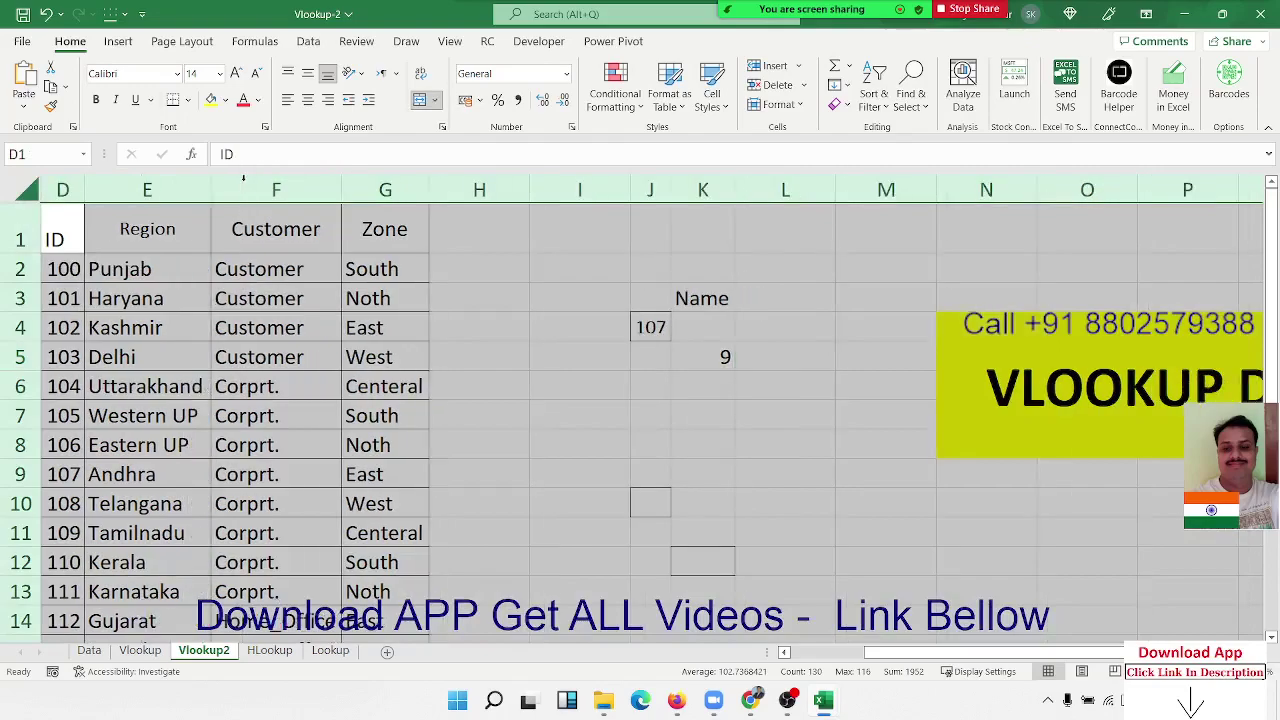
pyautogui.click(268, 248)
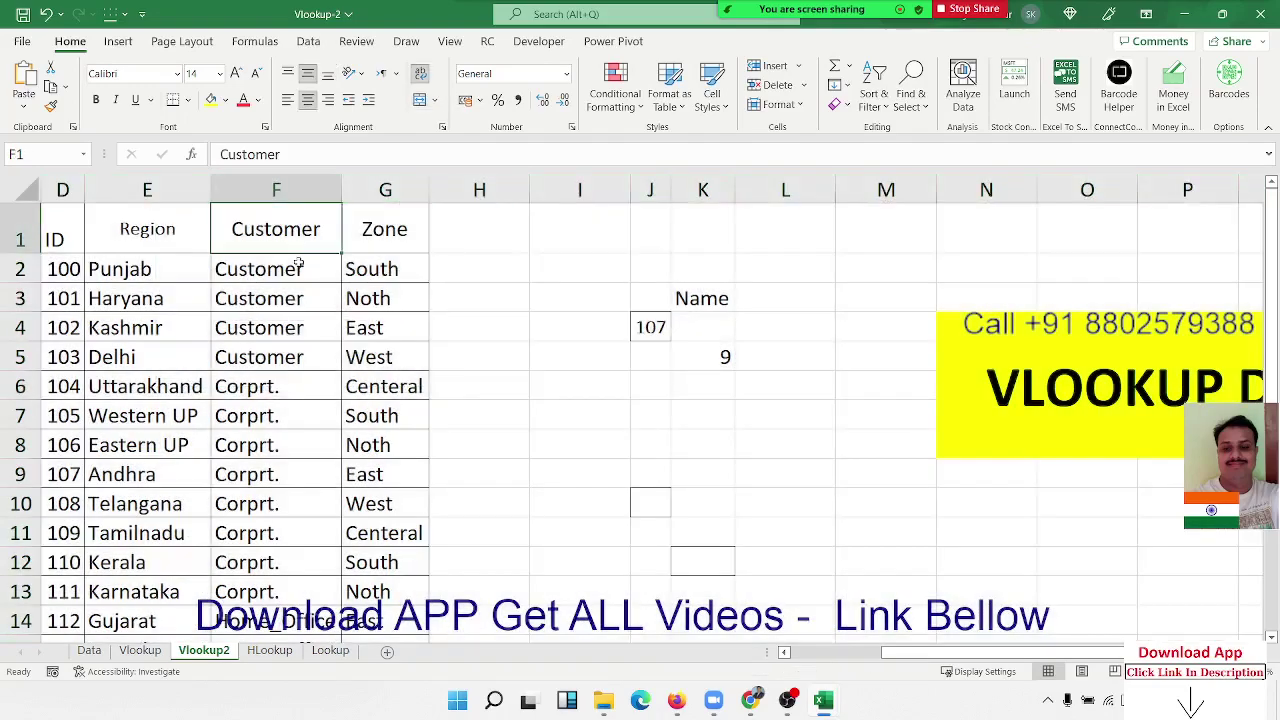
pyautogui.hotkey('ctrl', 'Home')
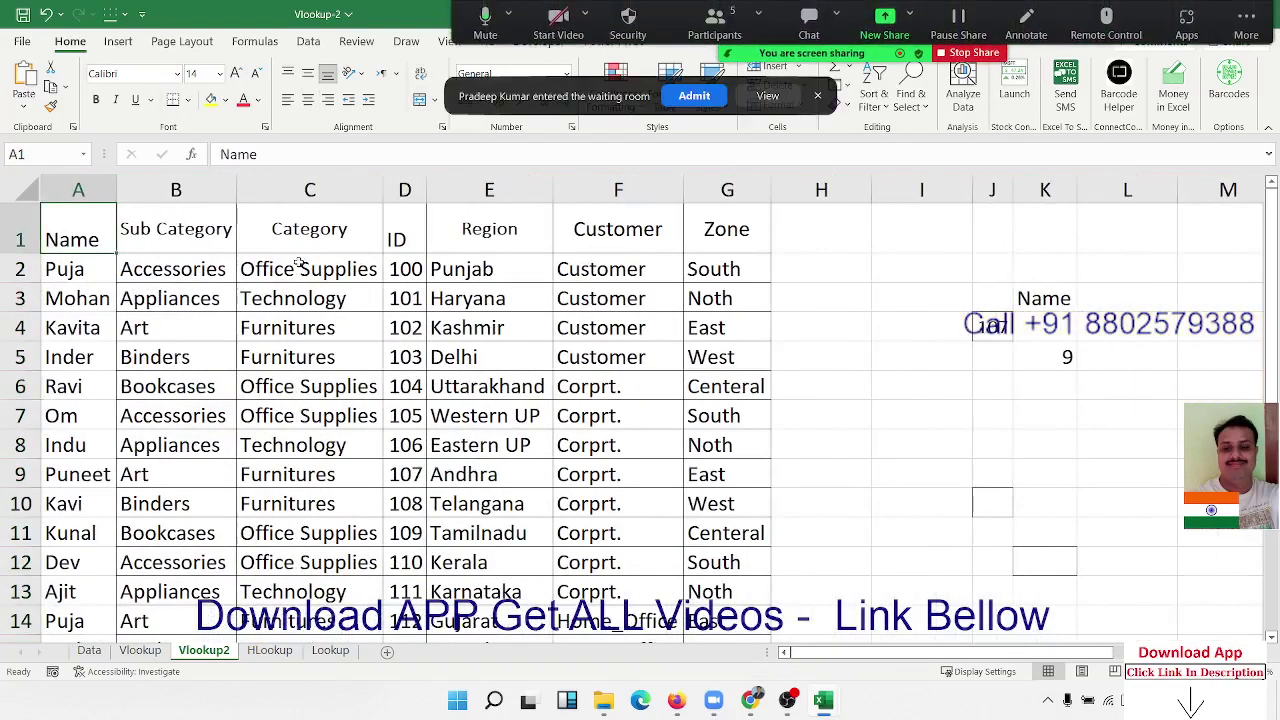
pyautogui.click(717, 94)
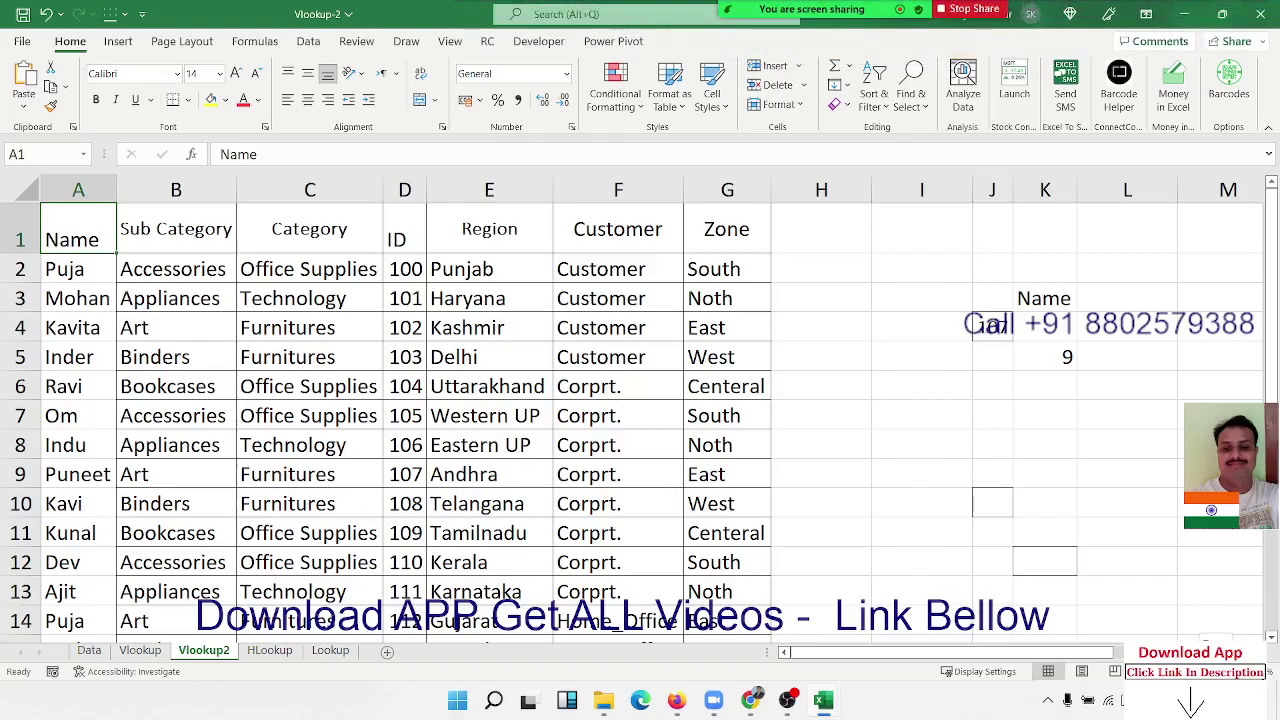
pyautogui.keyDown('ctrl'); pyautogui.scroll(-1, 640, 410); pyautogui.keyUp('ctrl')
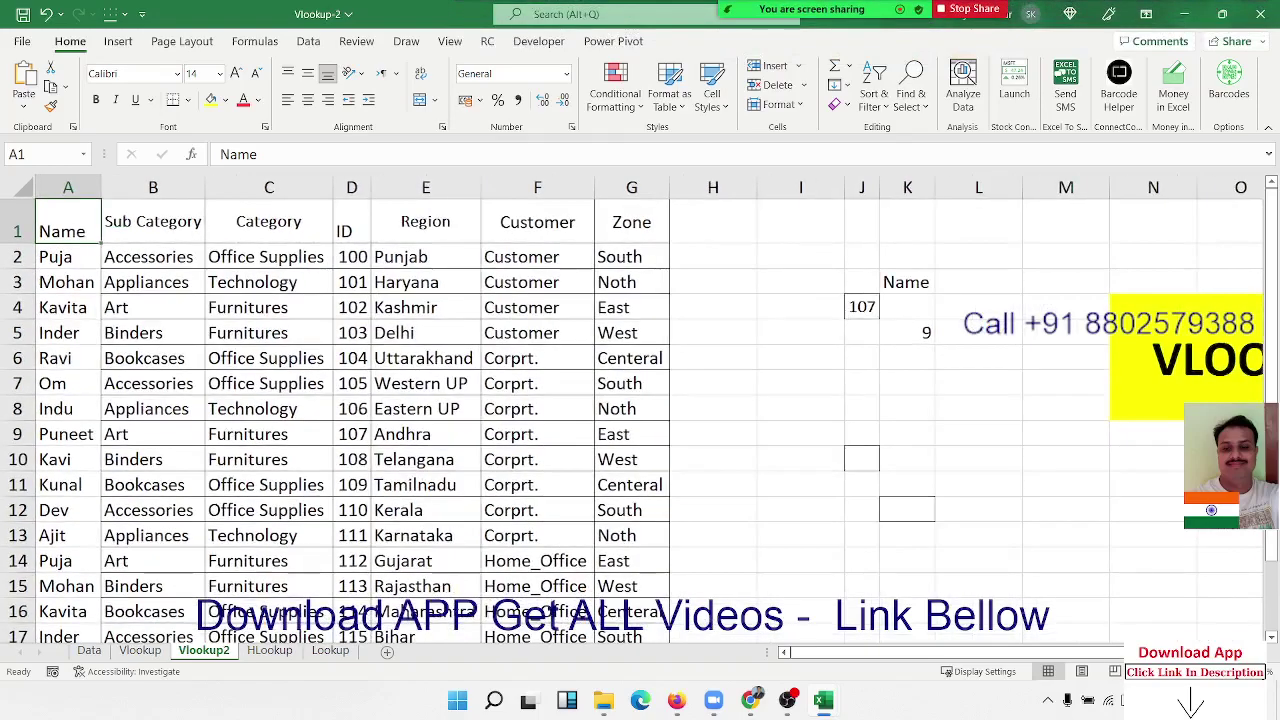
pyautogui.keyDown('ctrl'); pyautogui.scroll(-1, 640, 410); pyautogui.keyUp('ctrl')
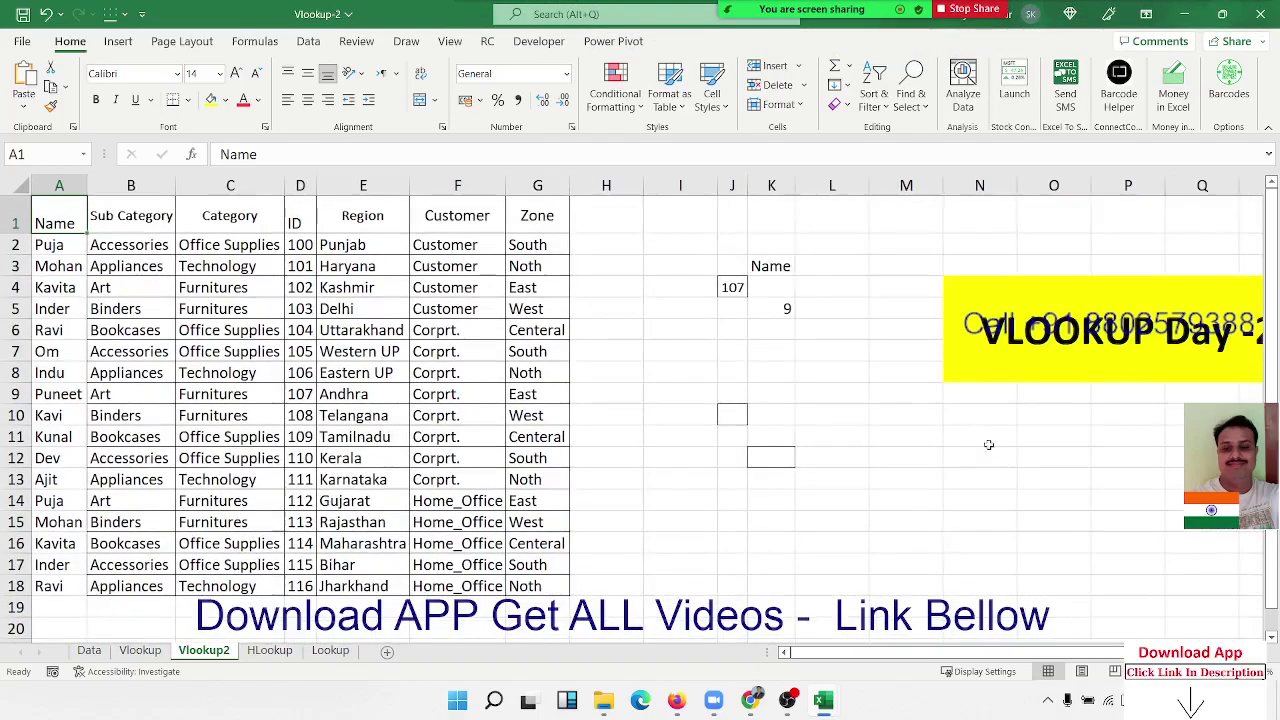
# Step: Enter =INDEX(A1:G18,9,1) in K4 for ID 107's name and widen column K to fit
pyautogui.click(780, 292)
pyautogui.write('=')
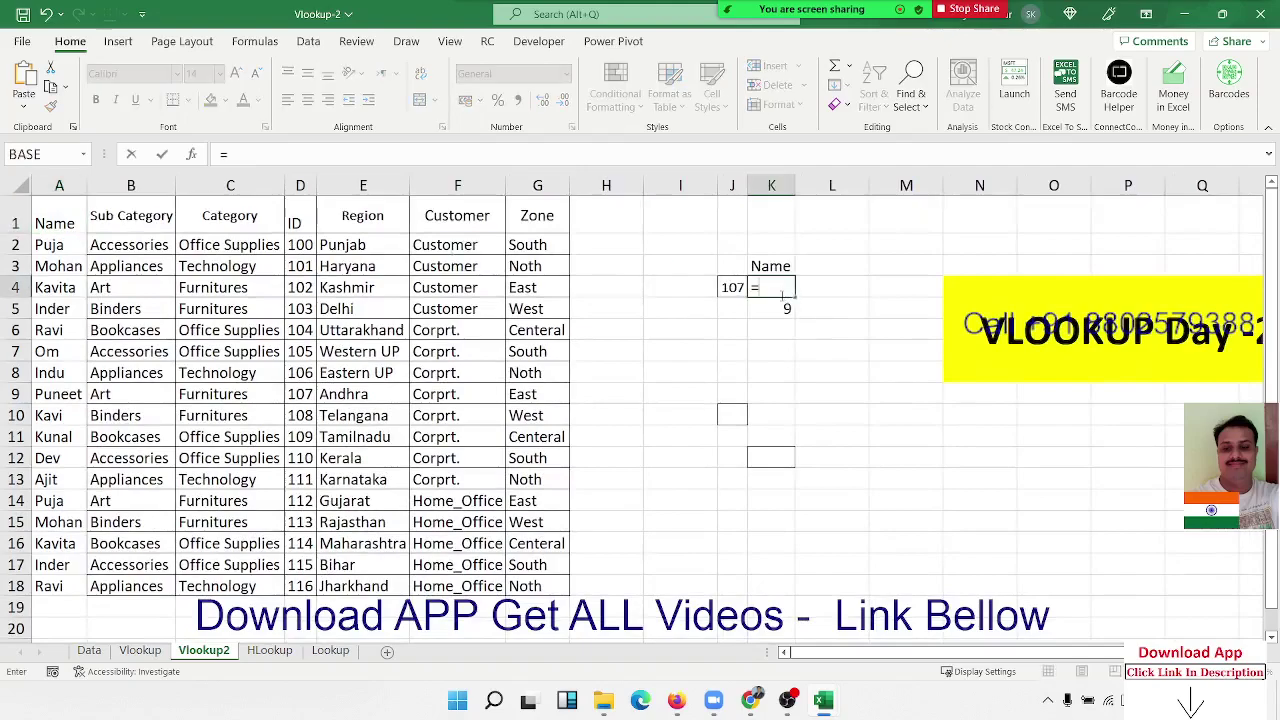
pyautogui.write('ind')
pyautogui.doubleClick(784, 305)
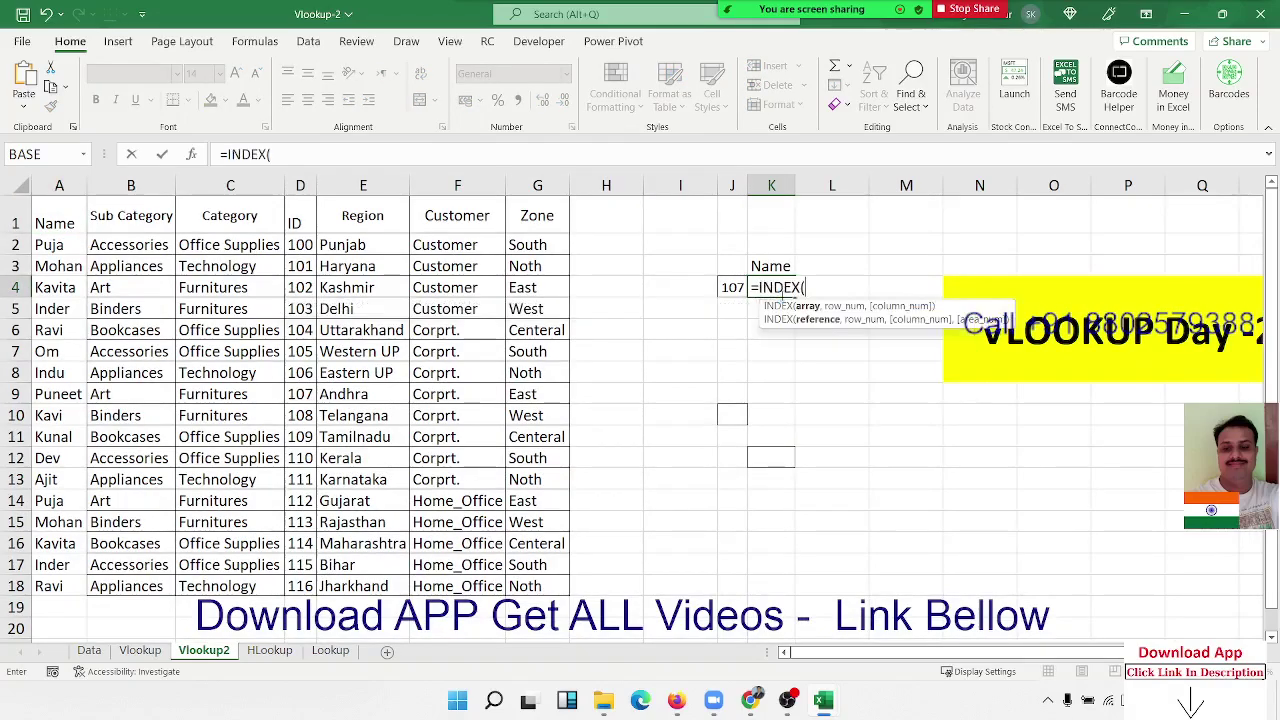
pyautogui.press('Home')
pyautogui.hotkey('ctrl', 'Up')
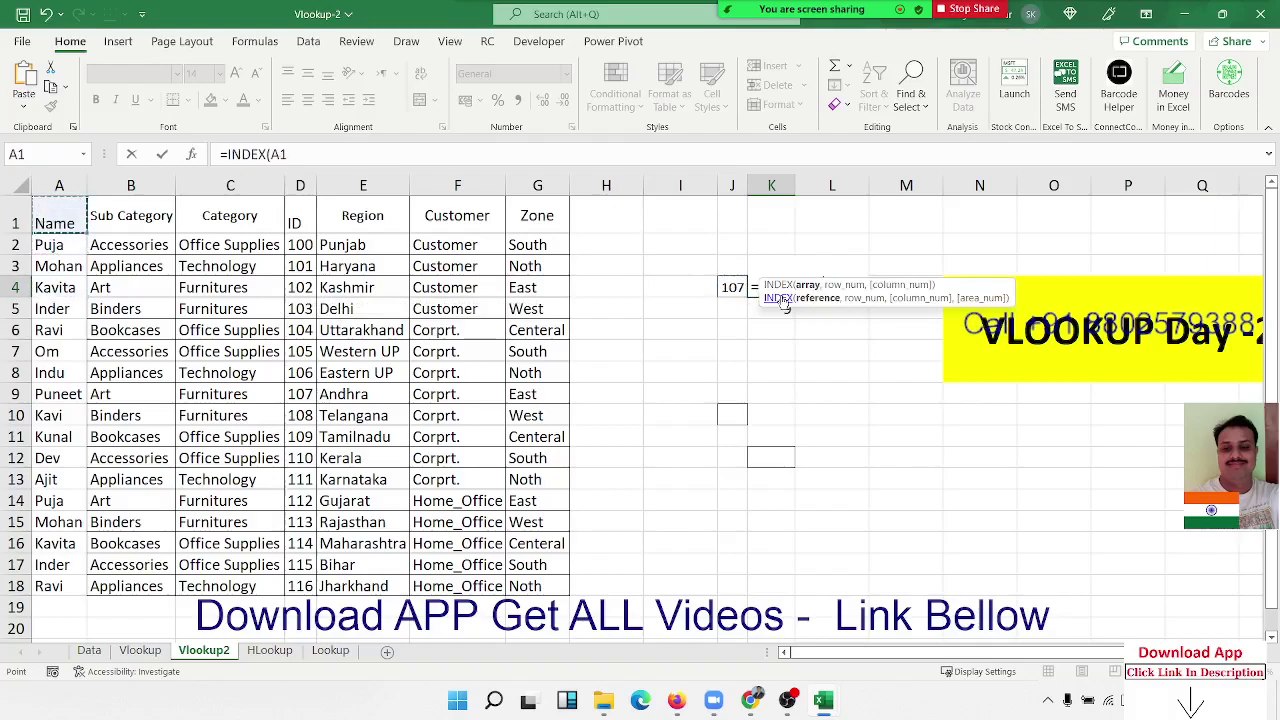
pyautogui.hotkey('ctrl', 'shift', 'Right')
pyautogui.hotkey('ctrl', 'shift', 'Down')
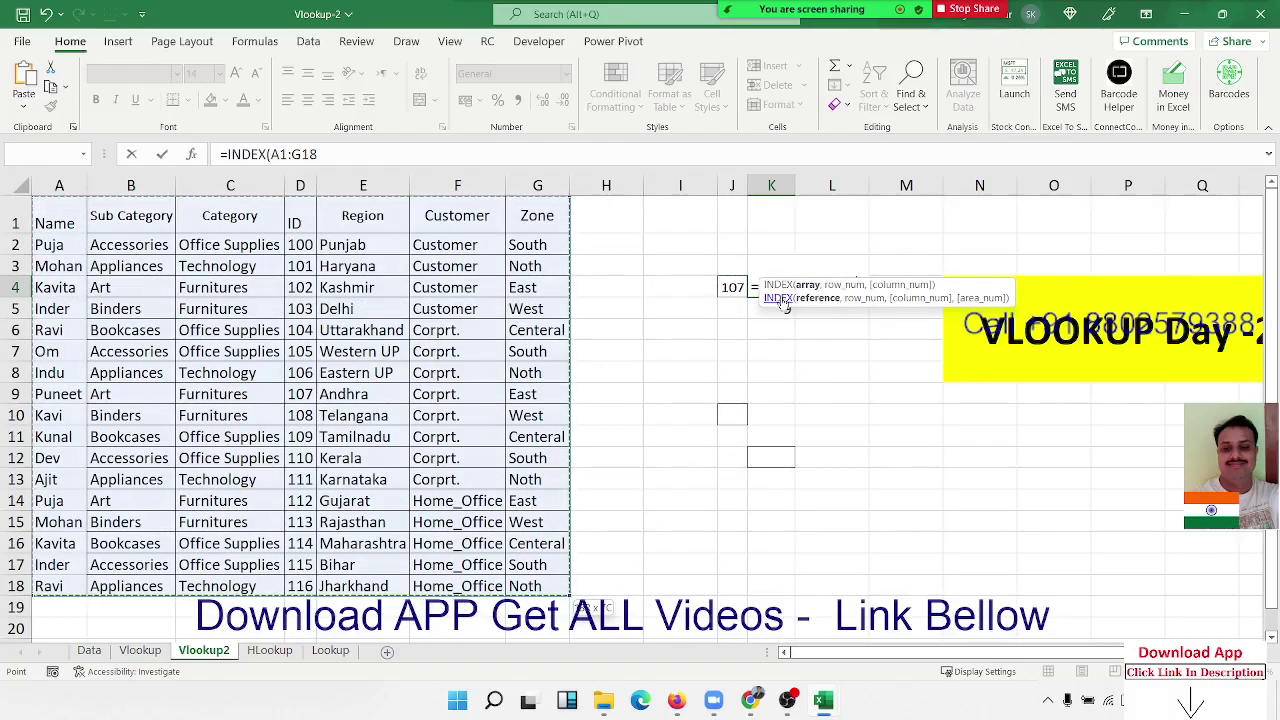
pyautogui.write(',')
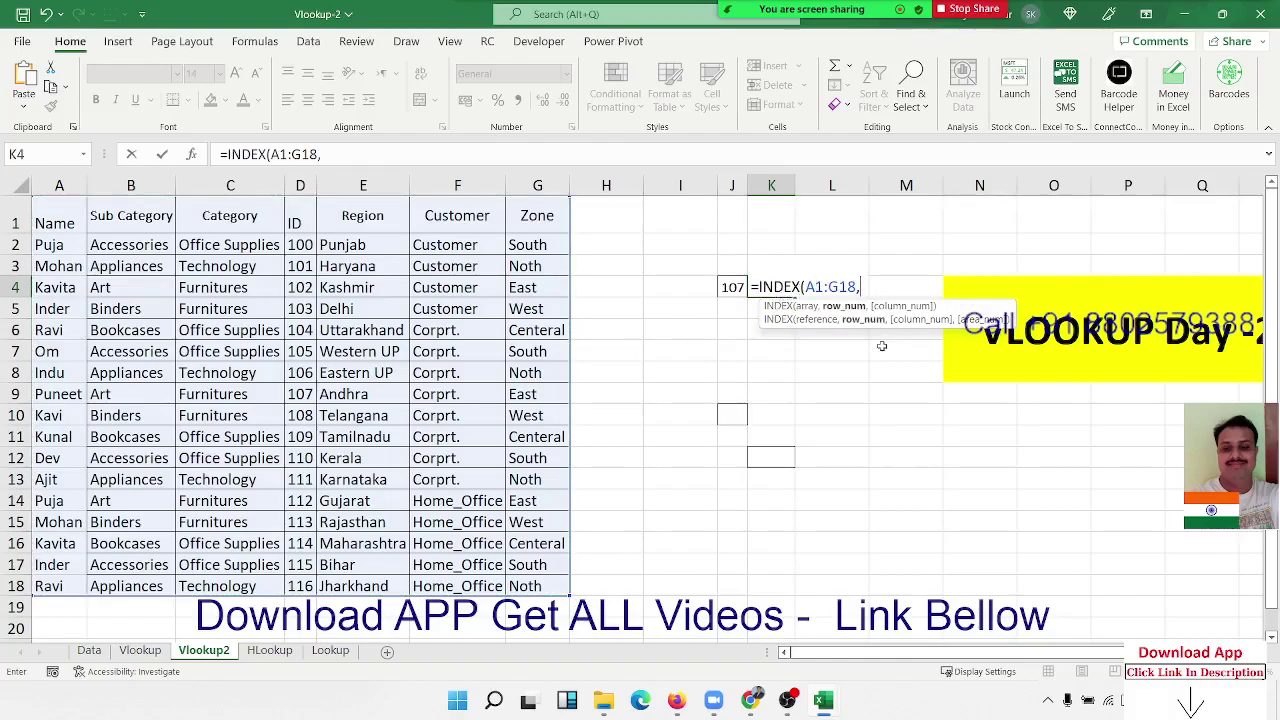
pyautogui.write('9')
pyautogui.write(',1')
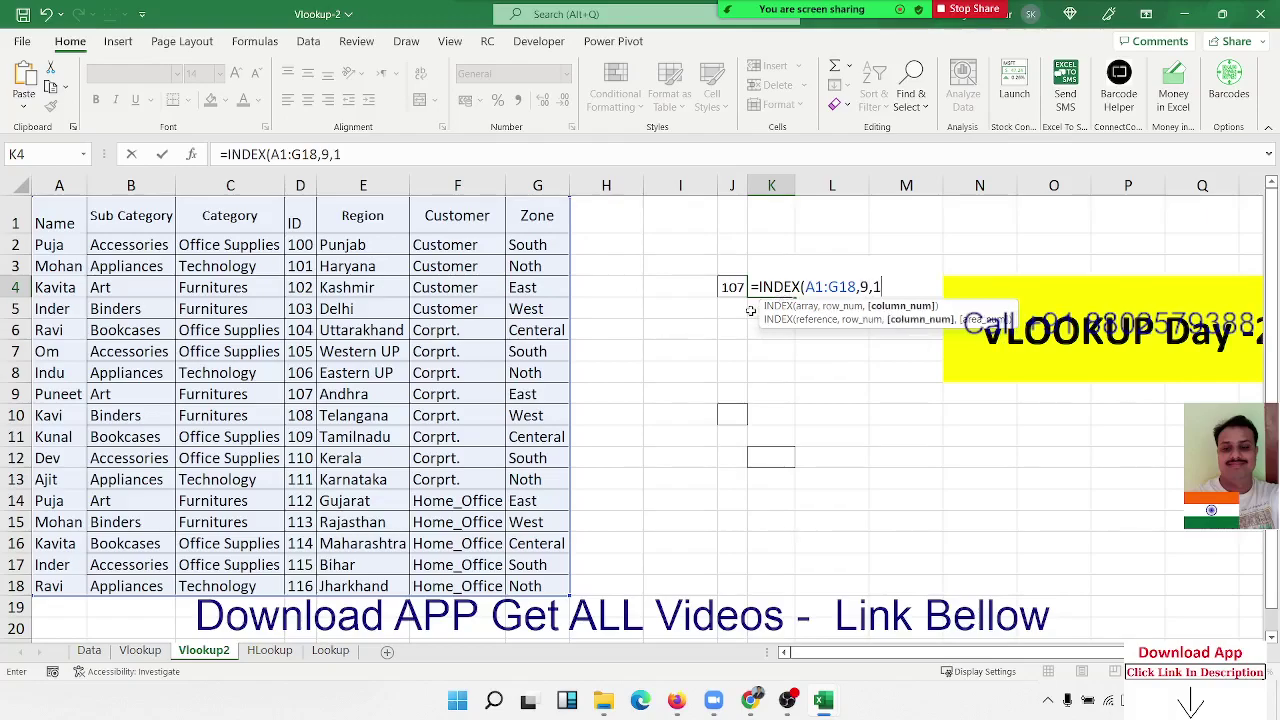
pyautogui.hotkey('ctrl', 'Return')
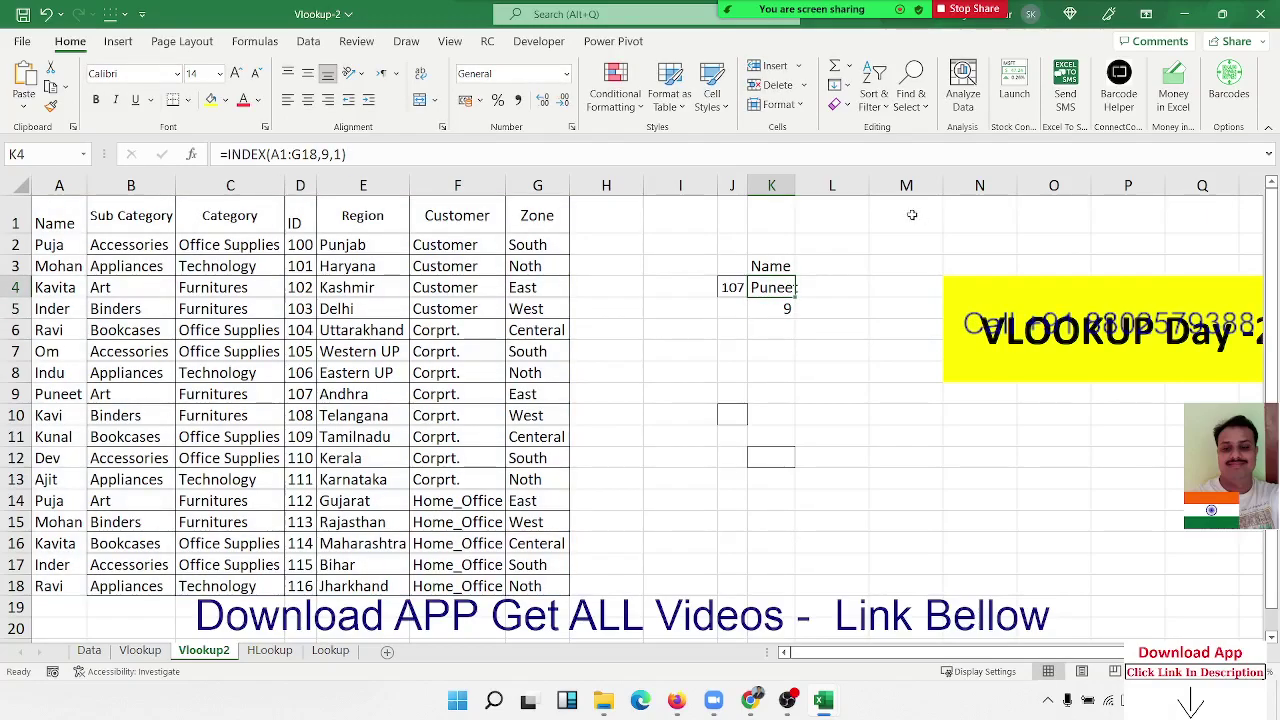
pyautogui.doubleClick(794, 195)
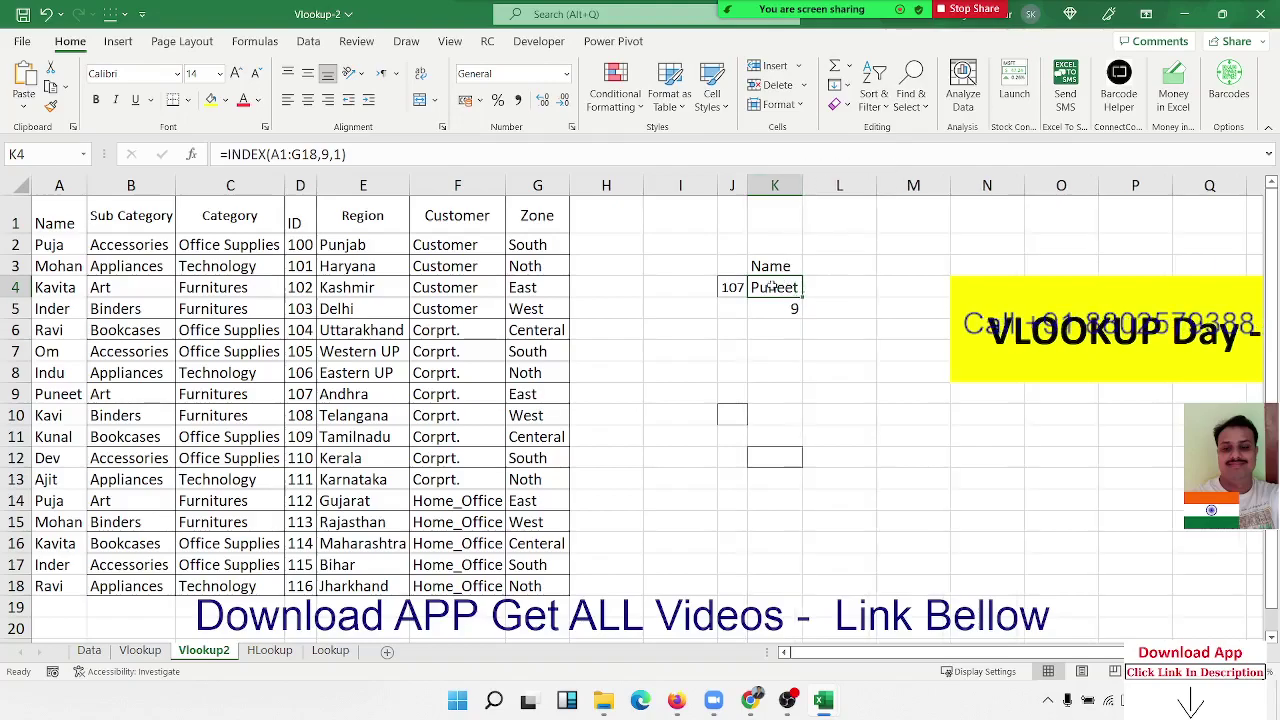
pyautogui.doubleClick(771, 287)
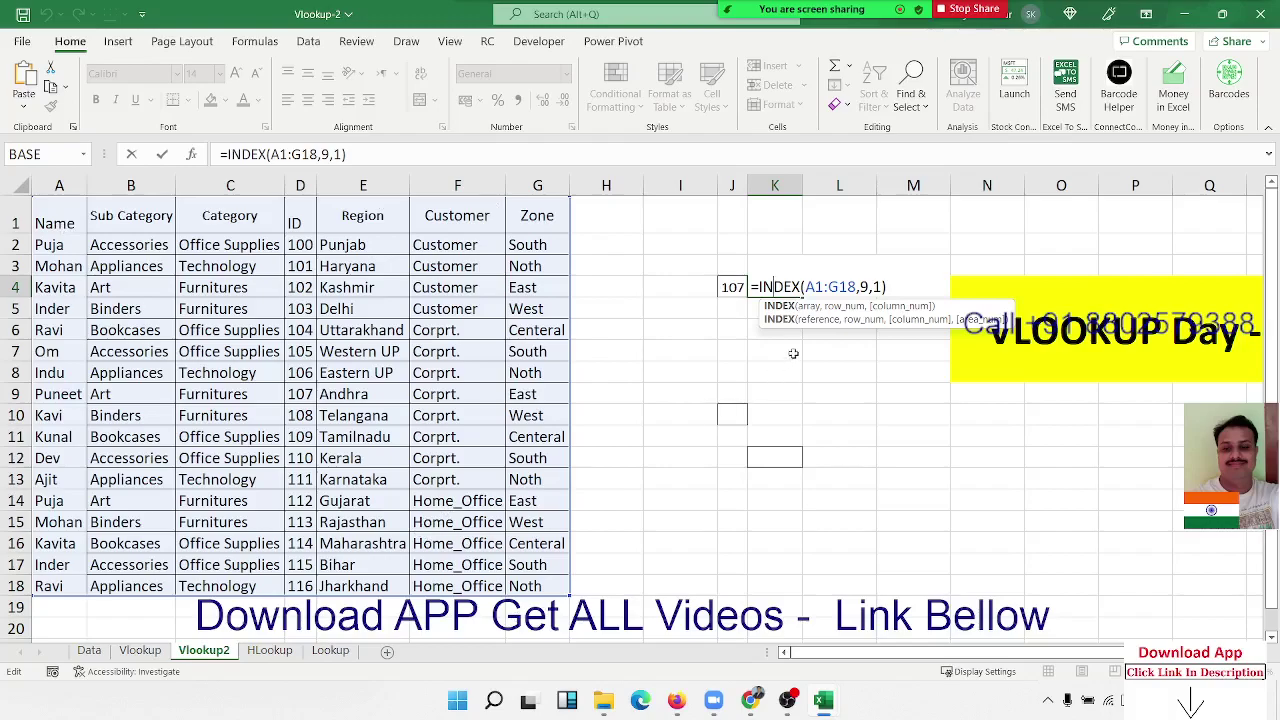
# Step: Review K4's row 9 and column 1 arguments, keeping the returned name
pyautogui.doubleClick(863, 287)
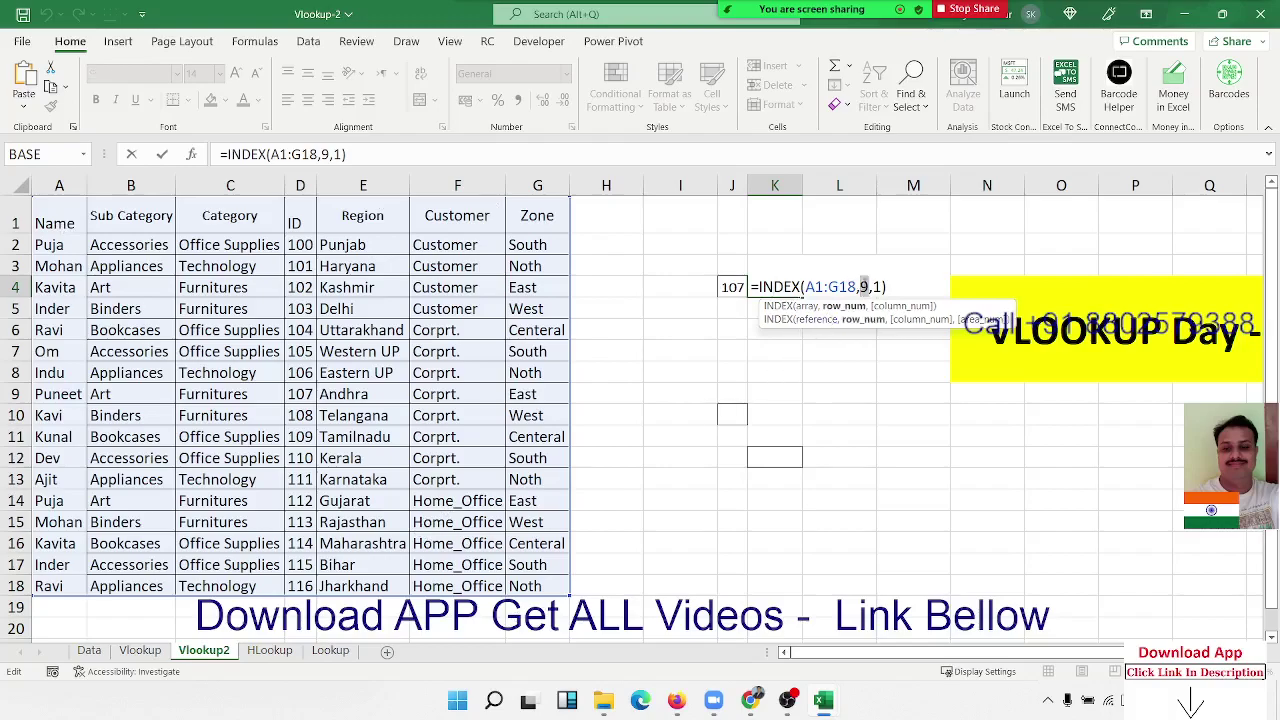
pyautogui.doubleClick(875, 287)
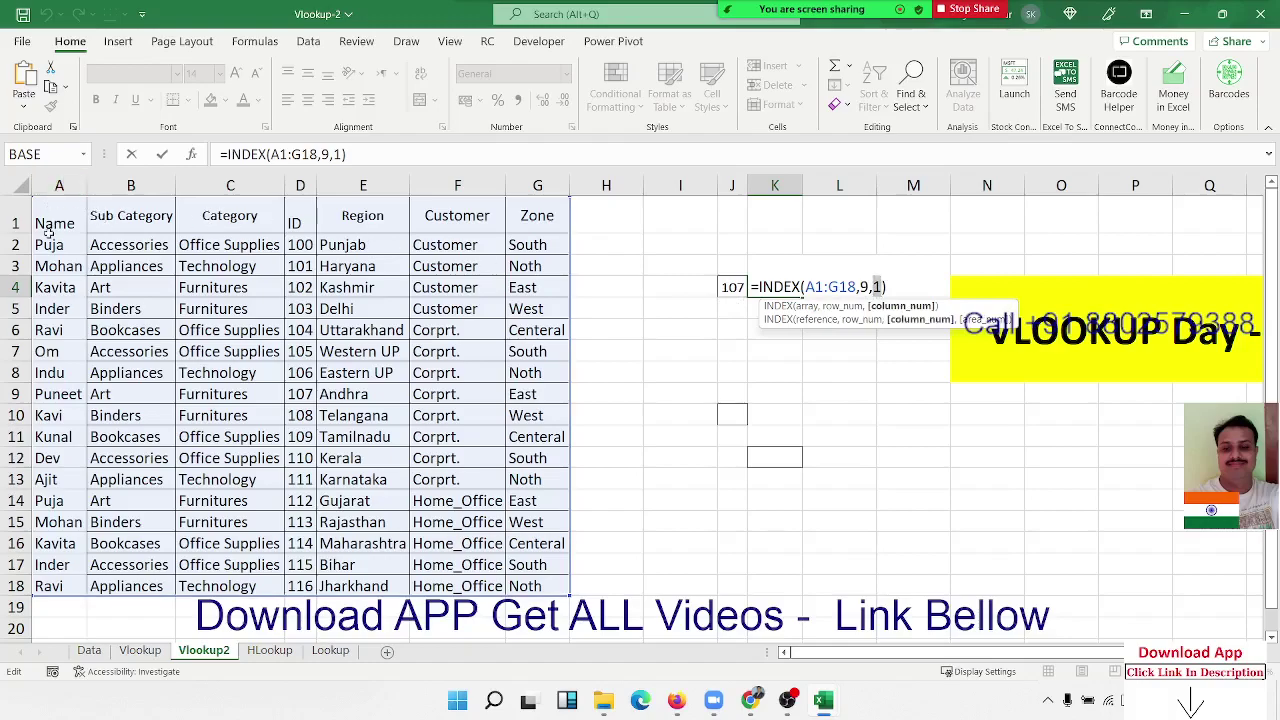
pyautogui.press('Return')
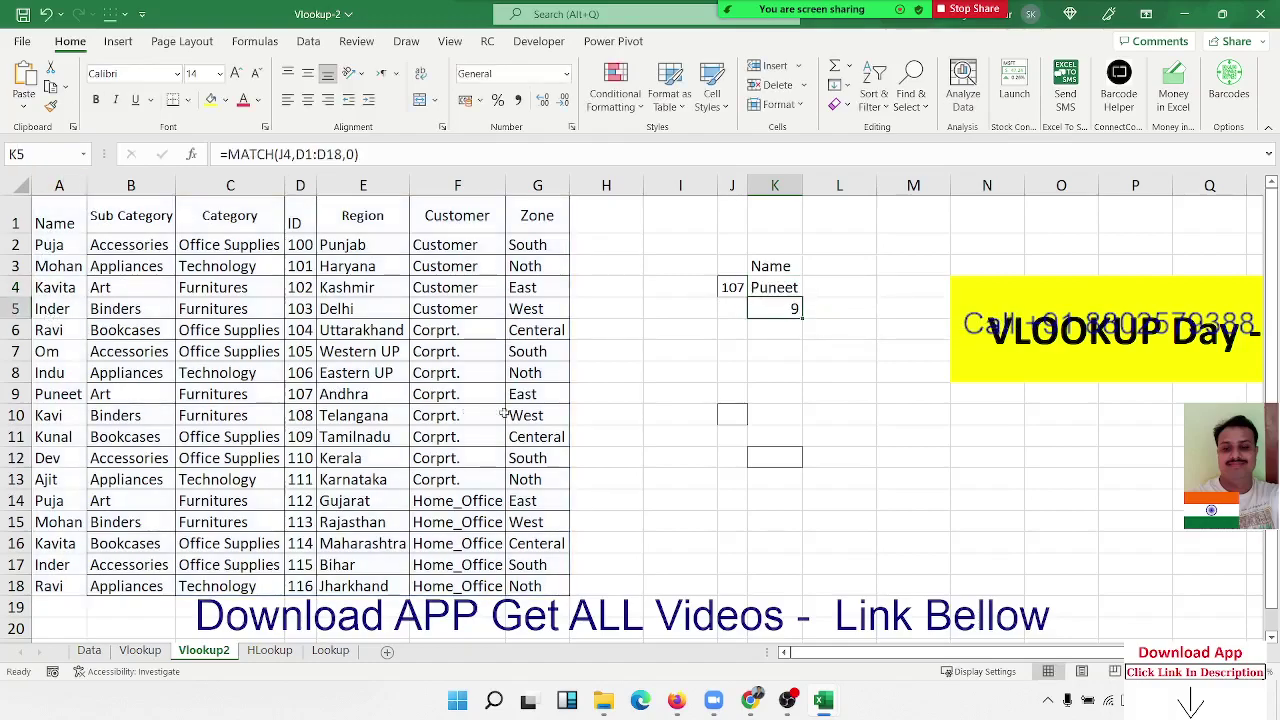
# Step: Replace K4's row number 9 with MATCH(J4,D1:D18,0) copied from K5
pyautogui.doubleClick(791, 308)
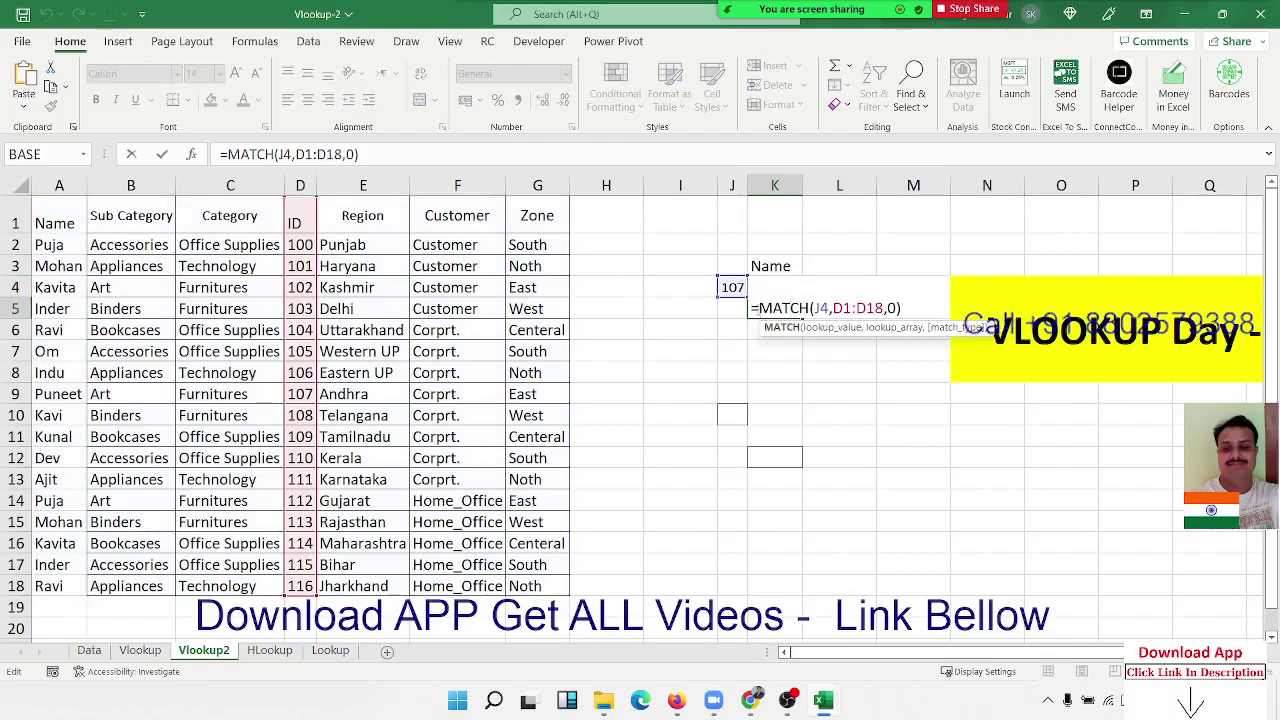
pyautogui.press('Escape')
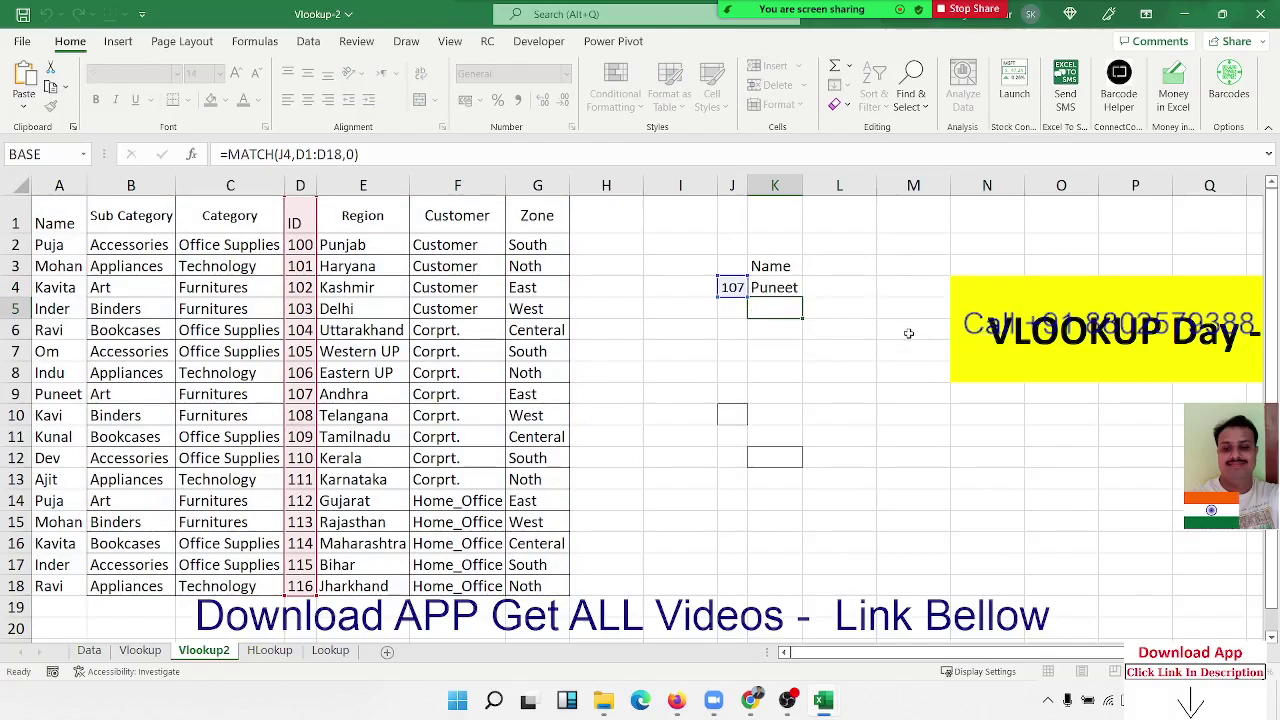
pyautogui.doubleClick(771, 284)
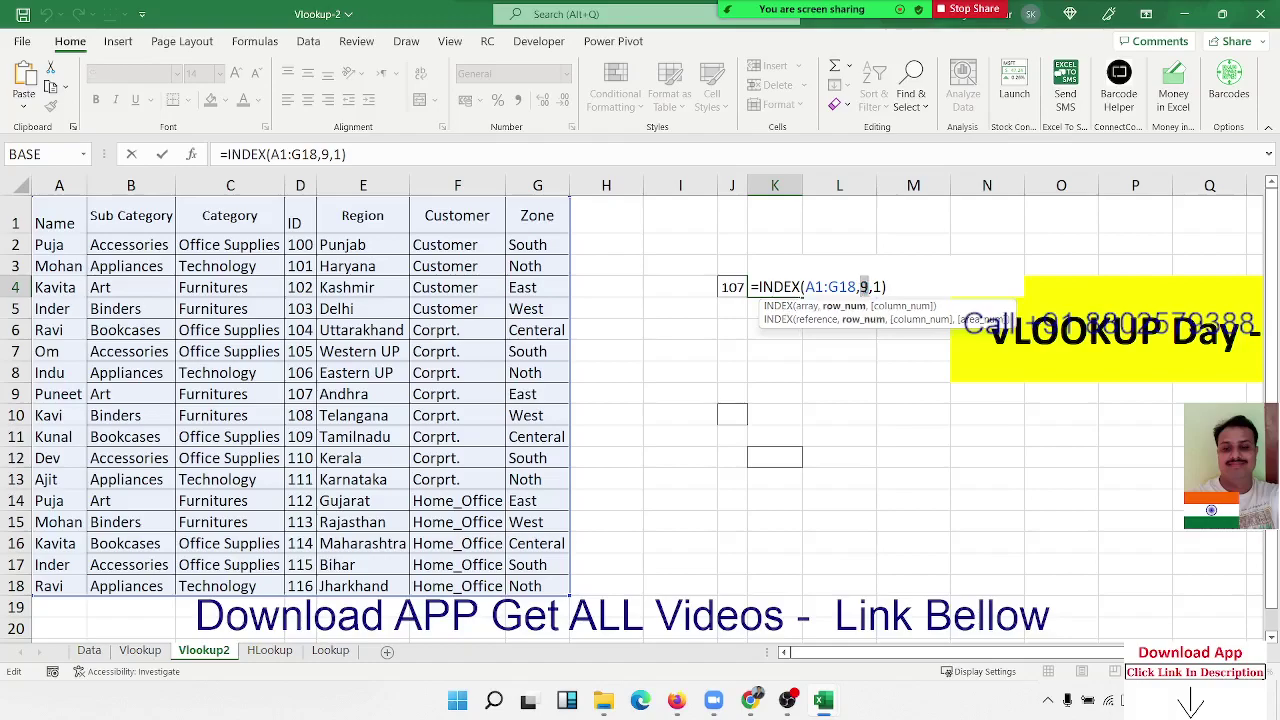
pyautogui.write('MATCH(J4,D1:D18,0)')
pyautogui.press('Return')
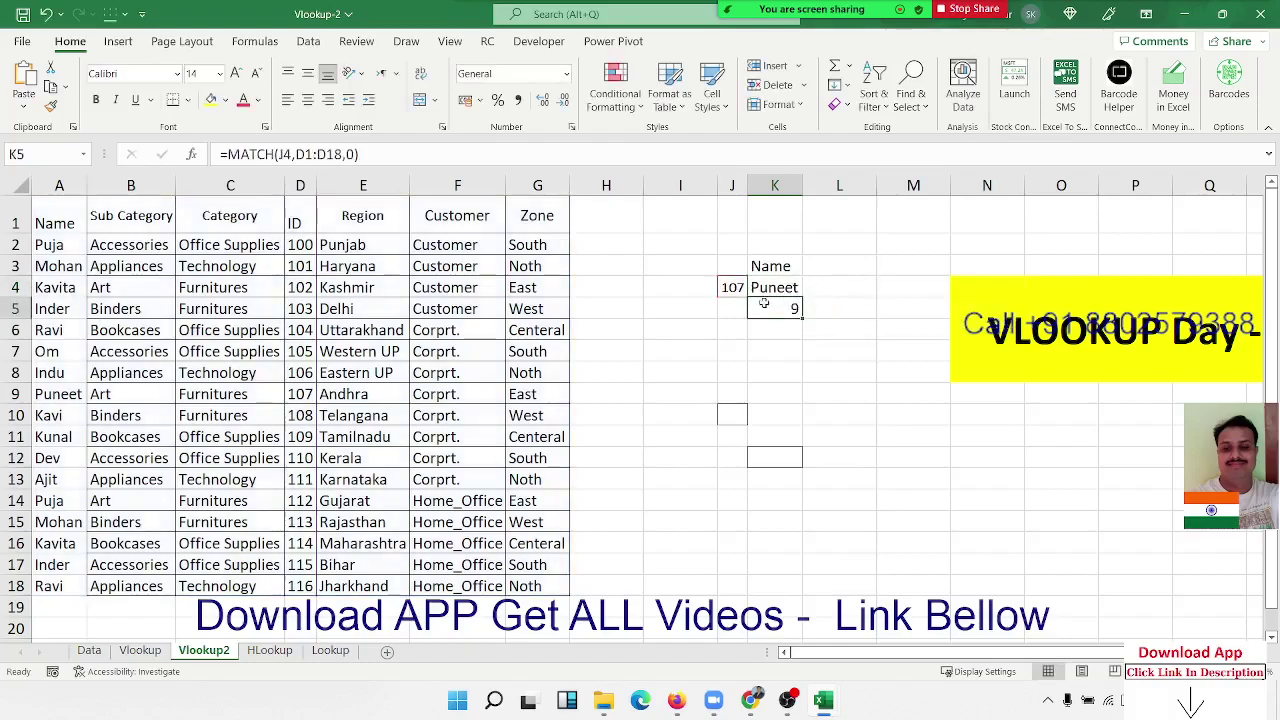
pyautogui.click(731, 289)
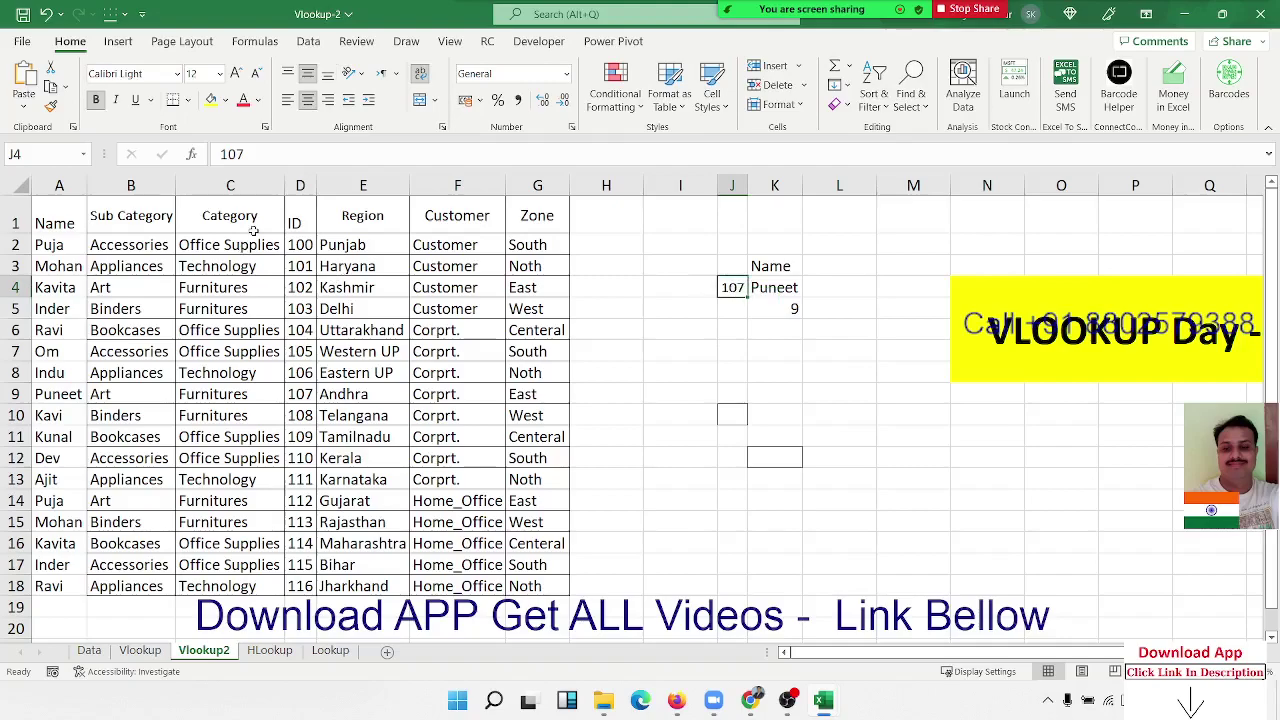
# Step: Change the lookup ID in J4 to 106, then 113, so K5 shows position 15
pyautogui.write('106')
pyautogui.hotkey('ctrl', 'Return')
pyautogui.write('113')
pyautogui.press('Return')
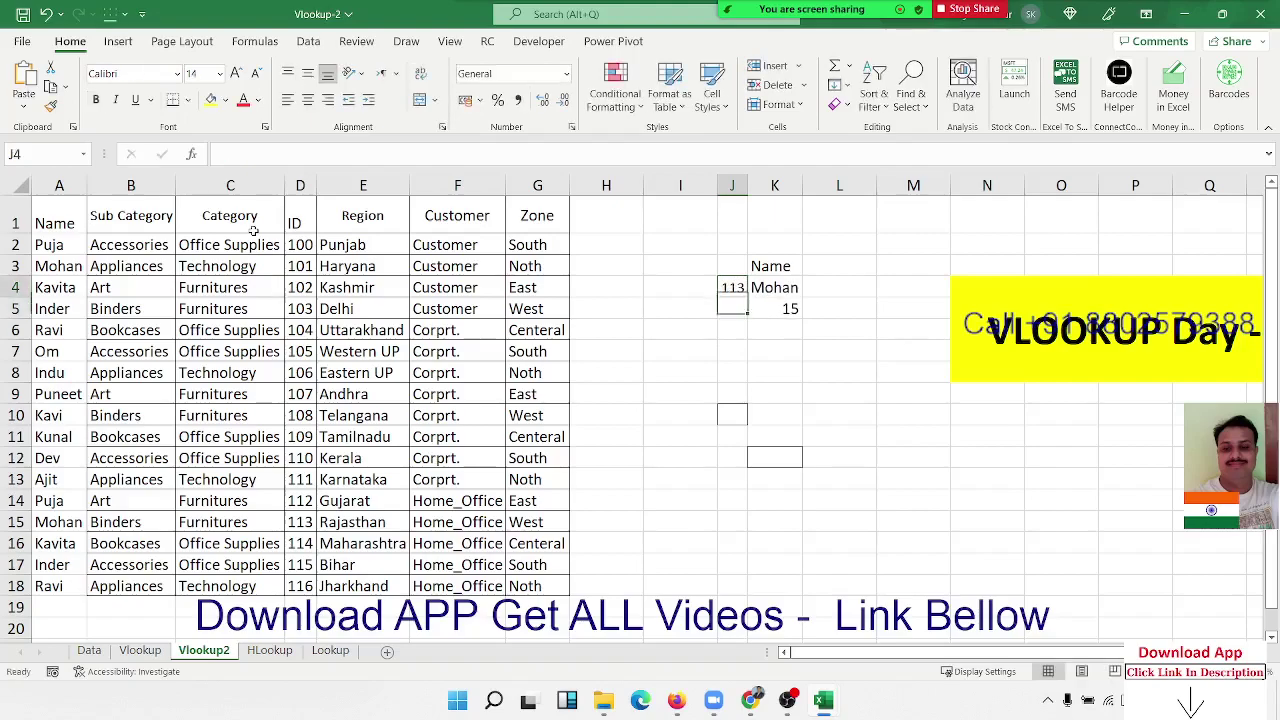
pyautogui.press('Up')
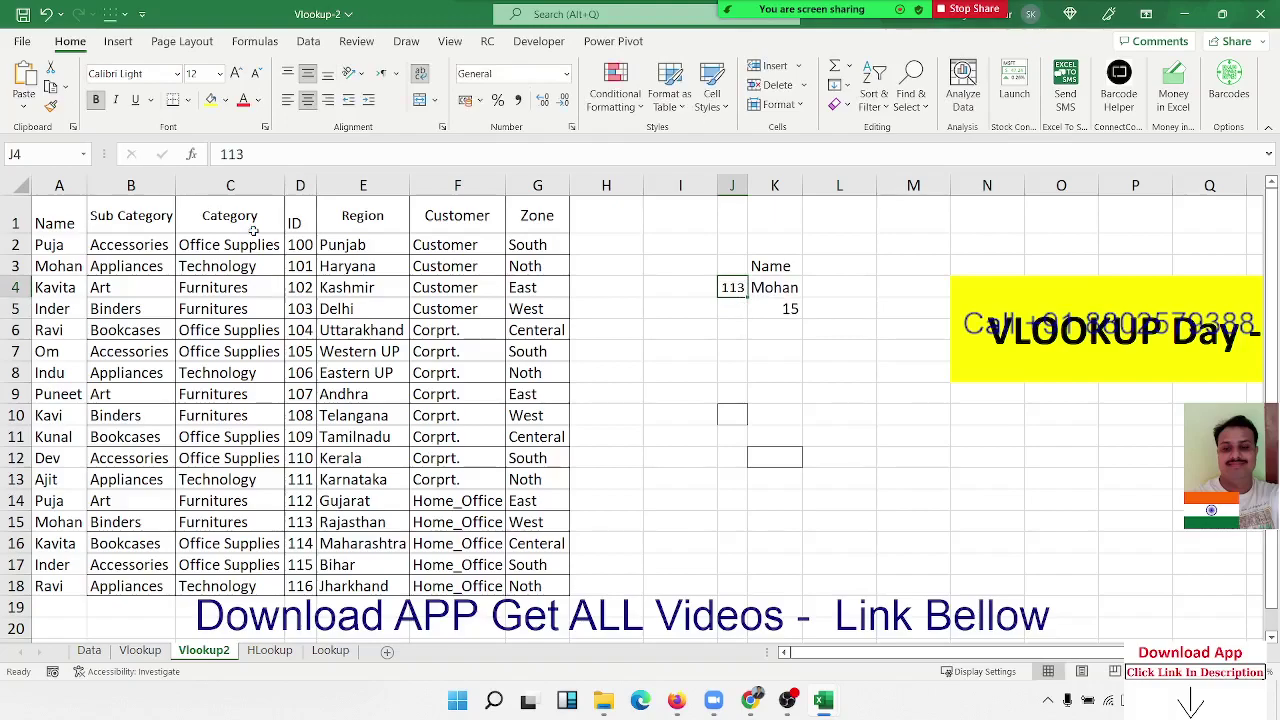
pyautogui.press('Right')
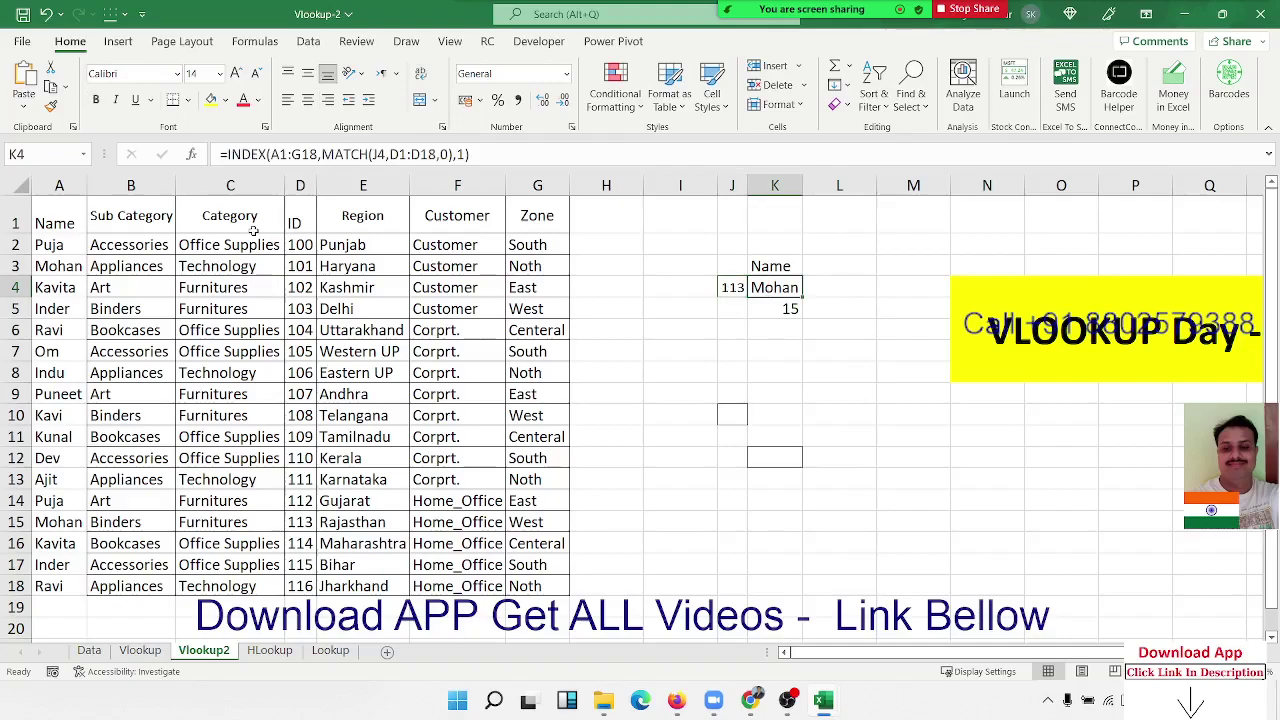
pyautogui.doubleClick(796, 291)
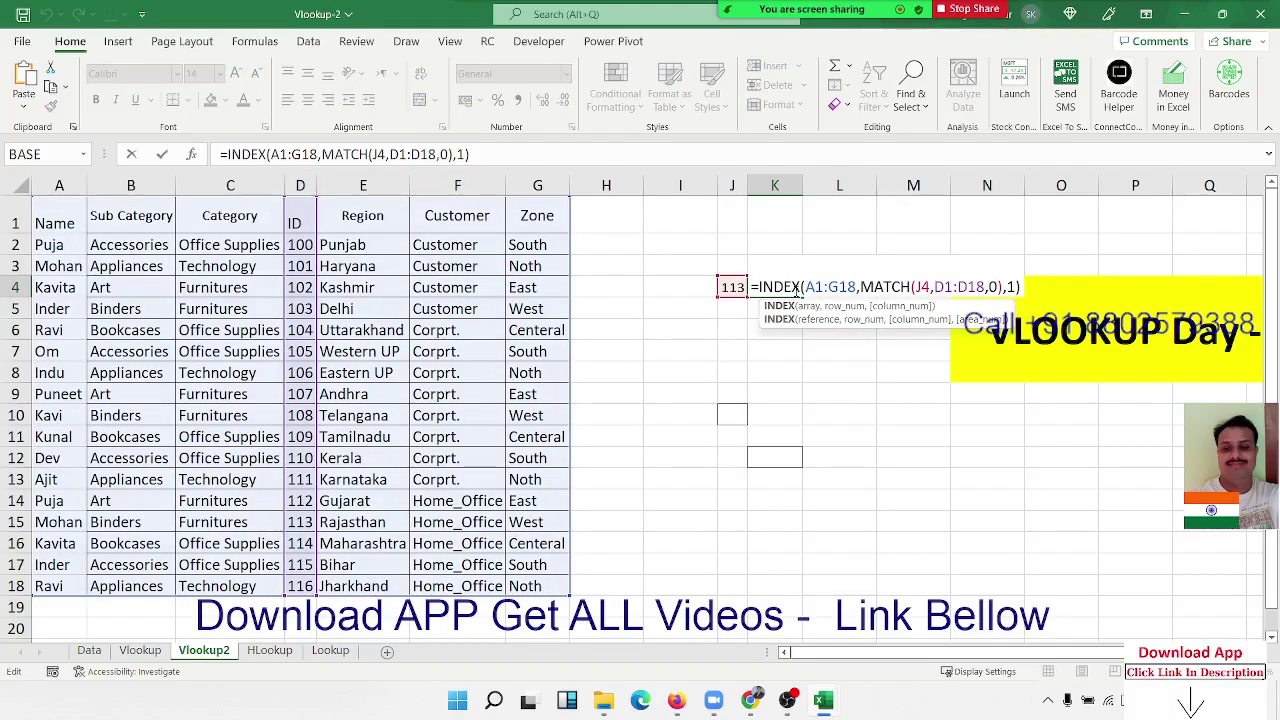
pyautogui.press('Return')
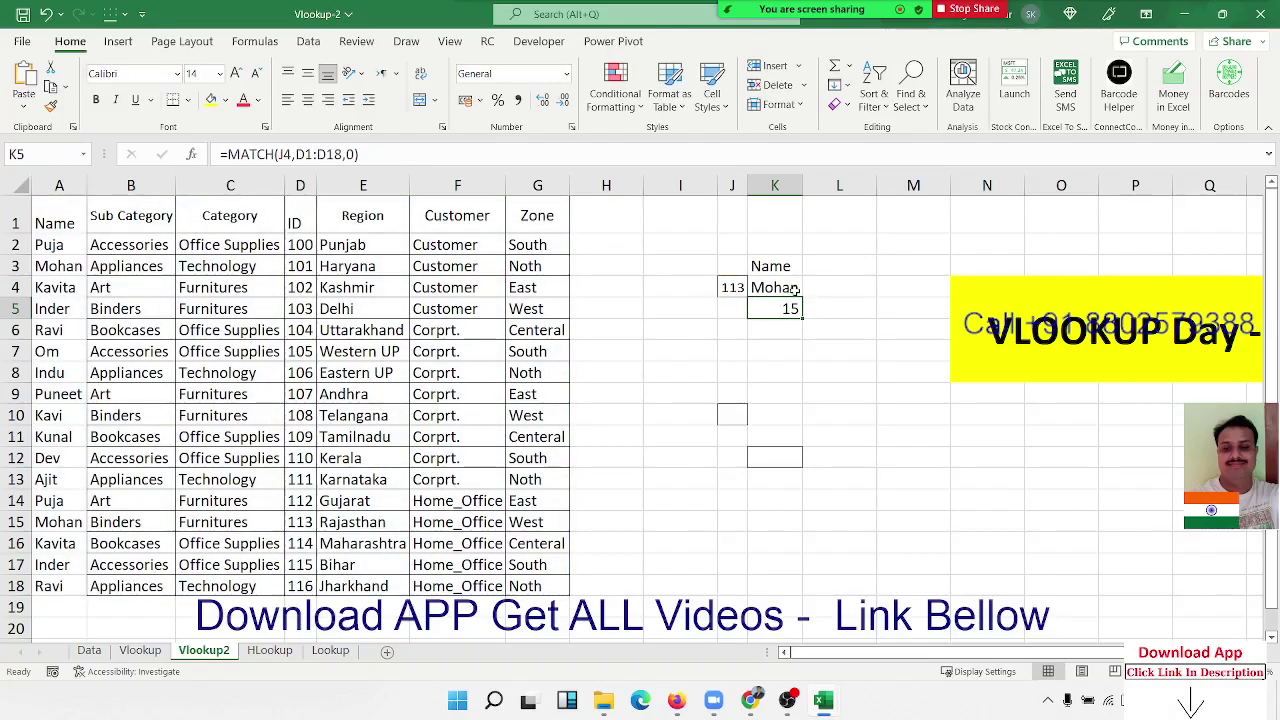
pyautogui.doubleClick(795, 288)
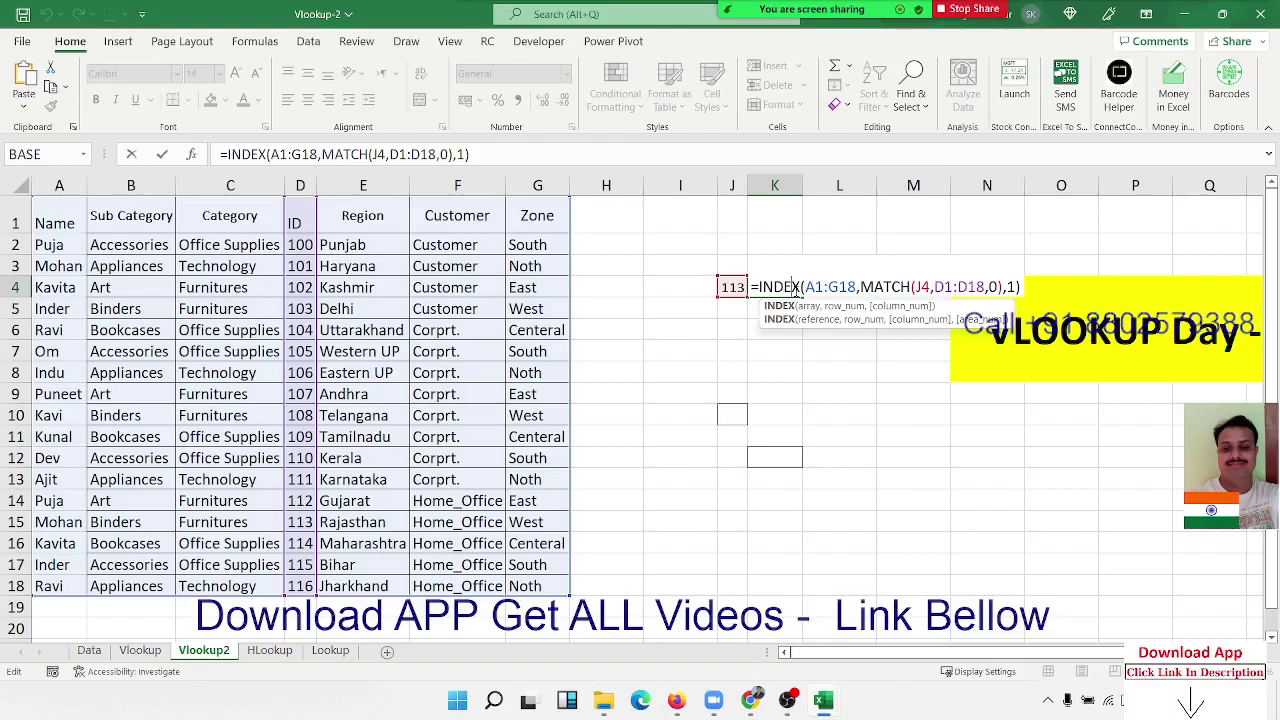
pyautogui.click(728, 18)
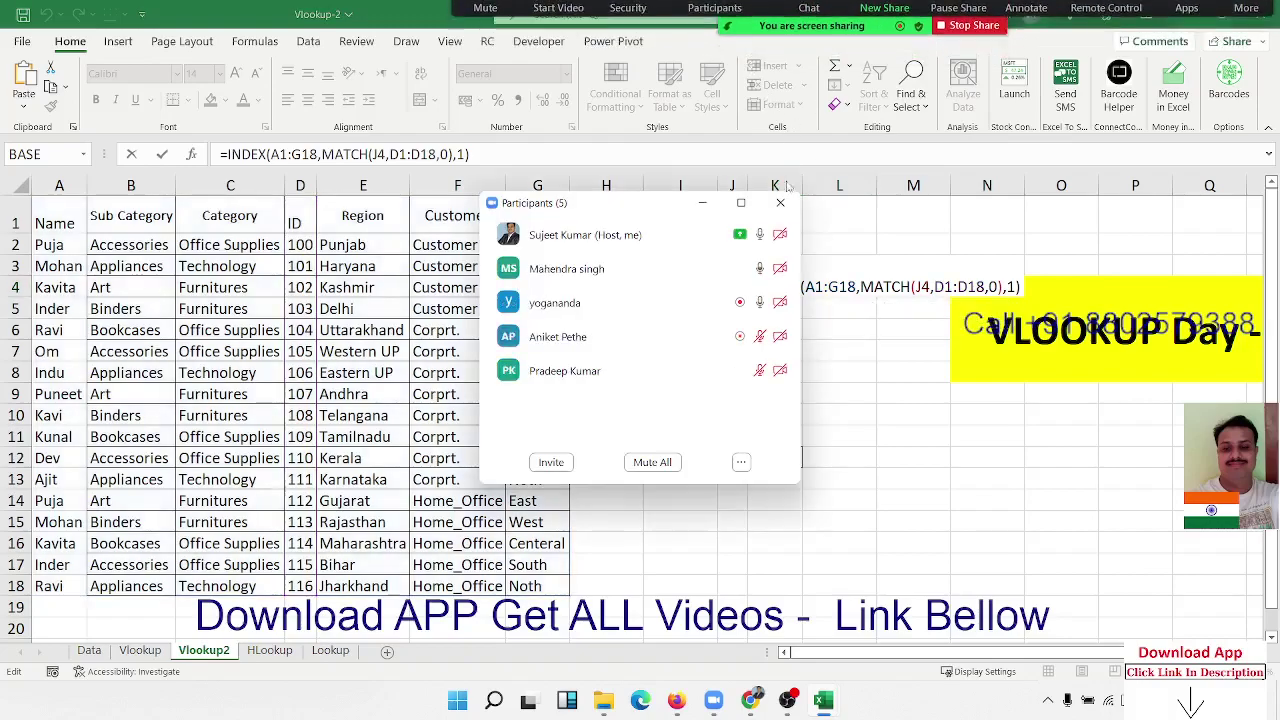
pyautogui.click(781, 205)
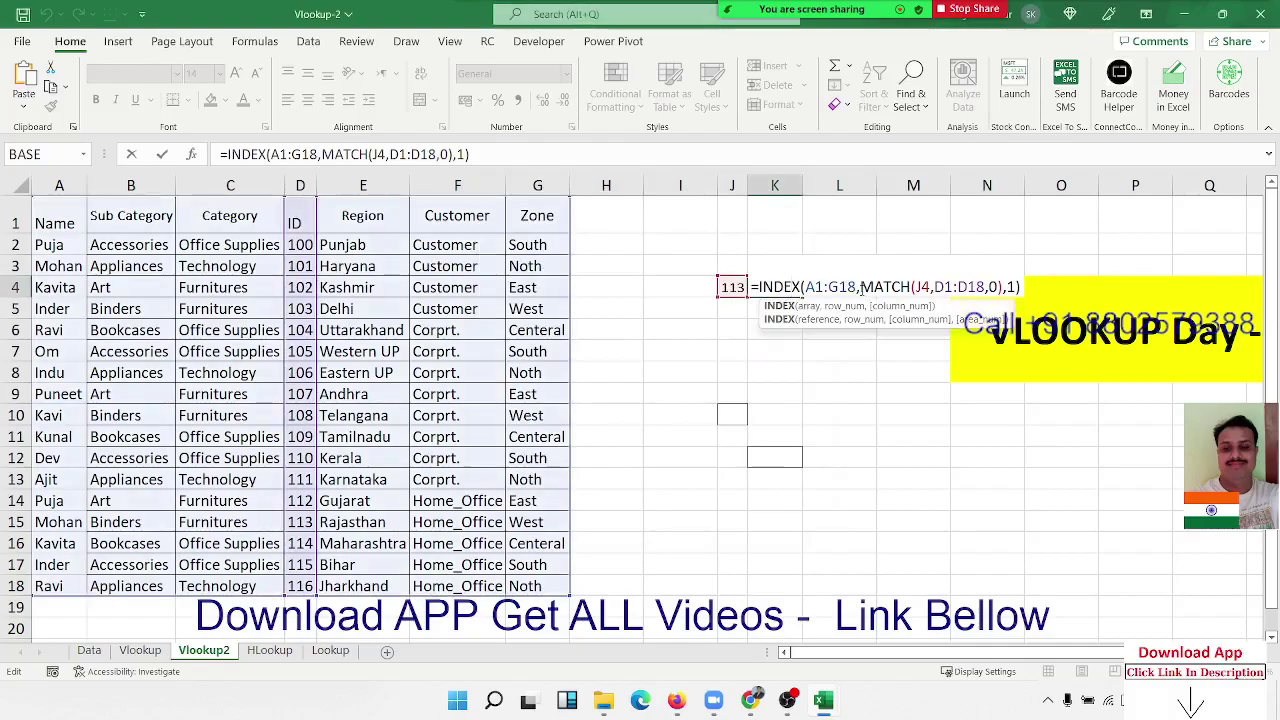
pyautogui.moveTo(857, 287); pyautogui.dragTo(805, 286)
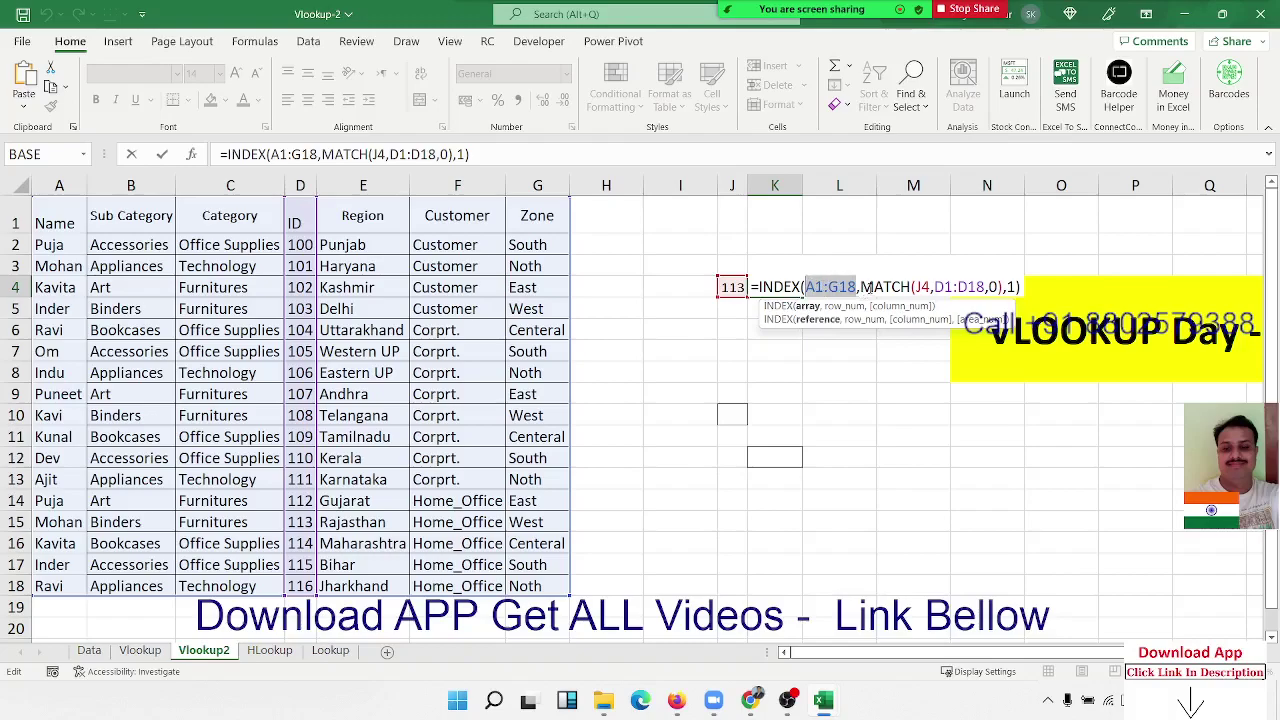
pyautogui.click(869, 287)
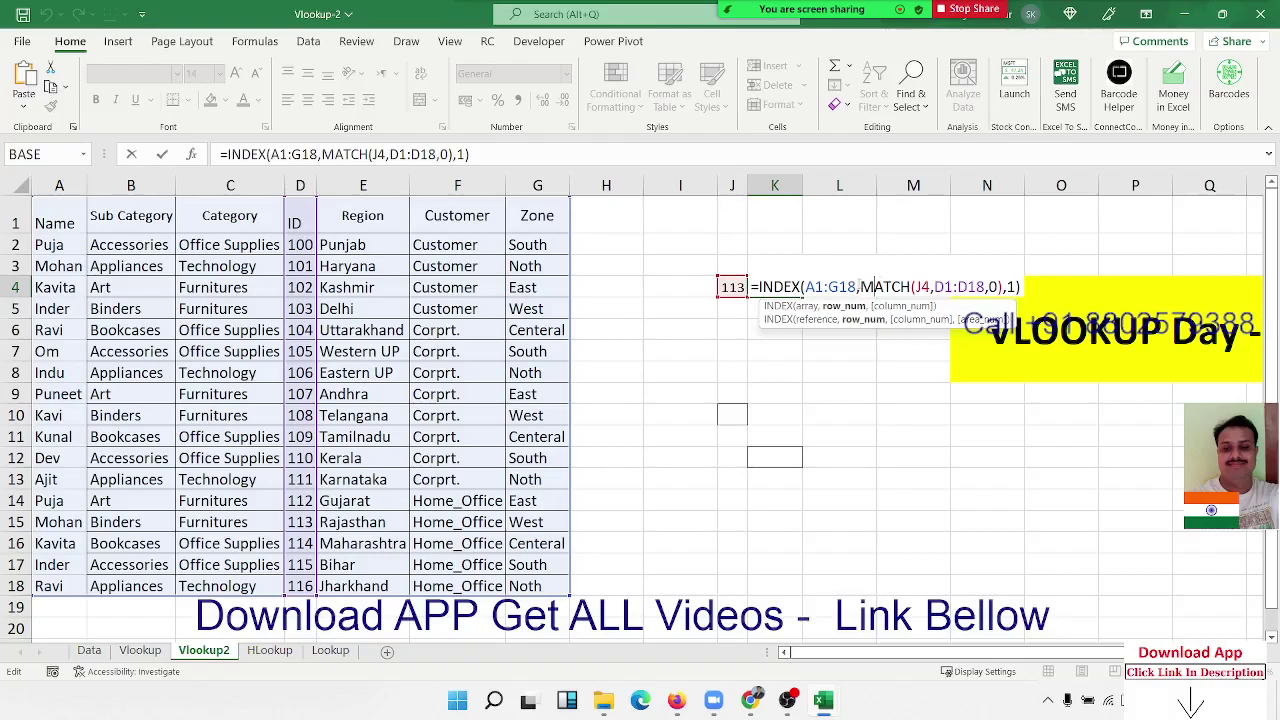
pyautogui.moveTo(860, 287); pyautogui.dragTo(1004, 291)
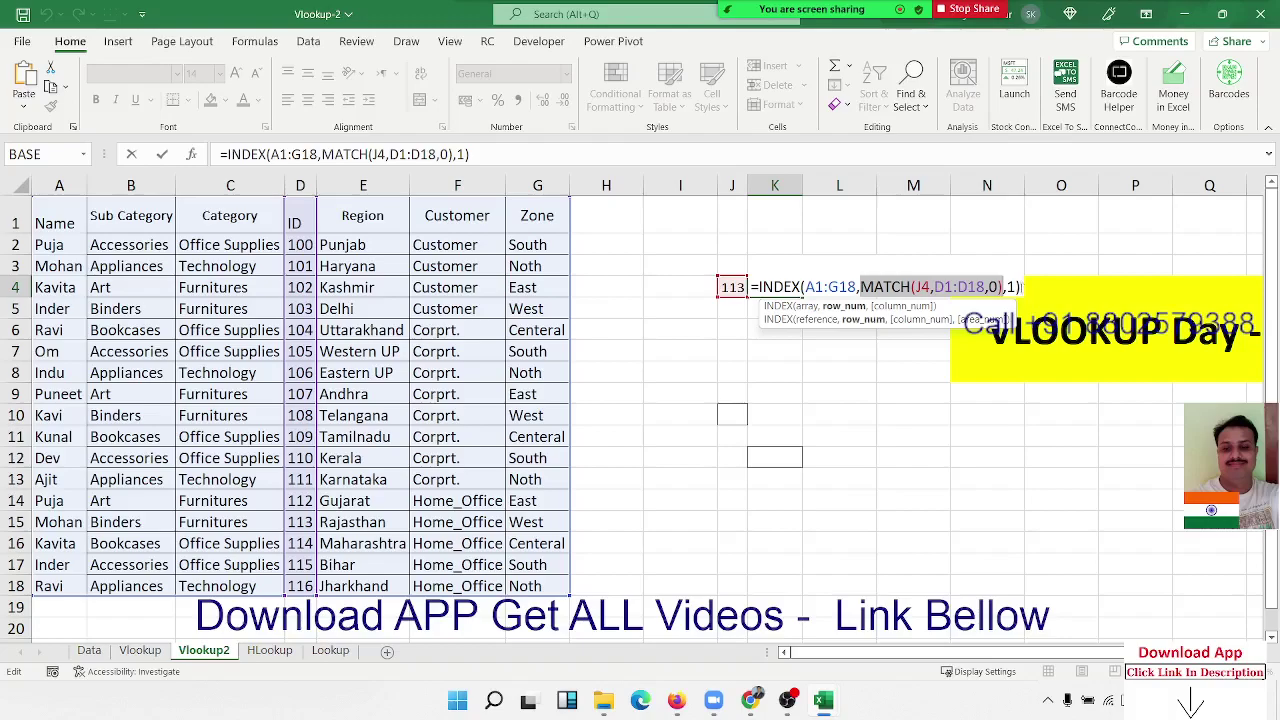
pyautogui.click(1012, 287)
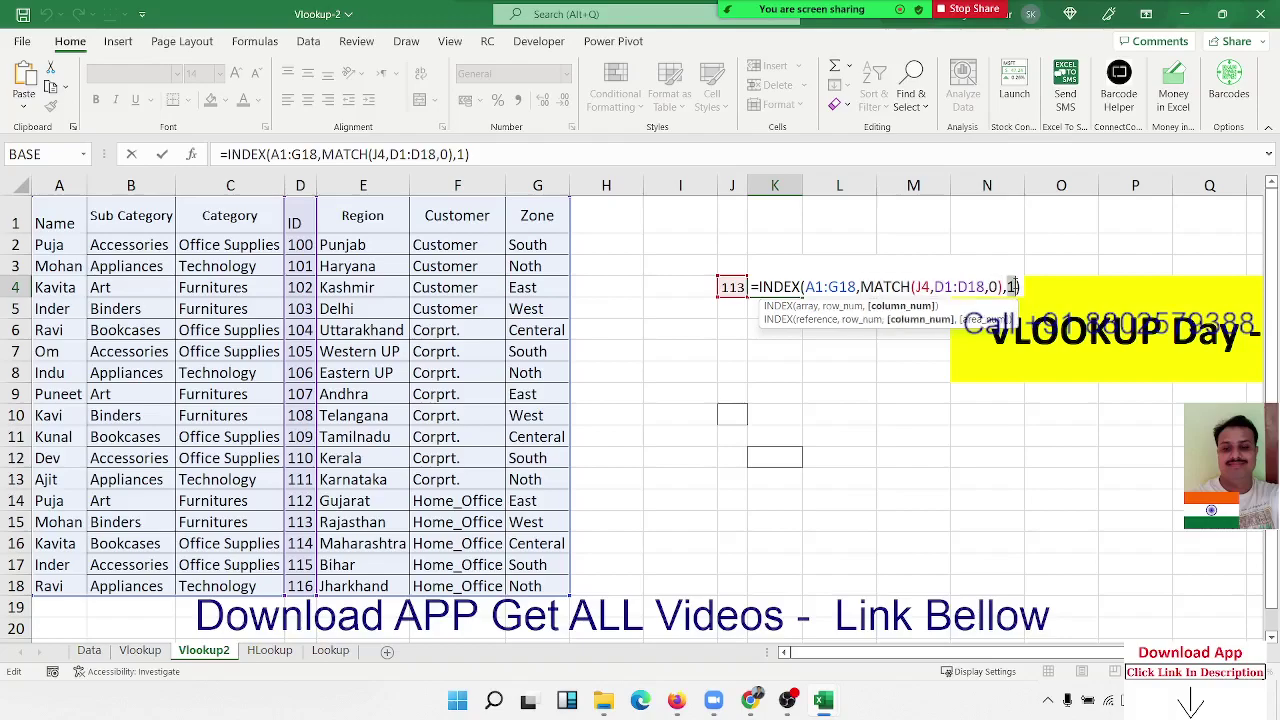
pyautogui.press('Return')
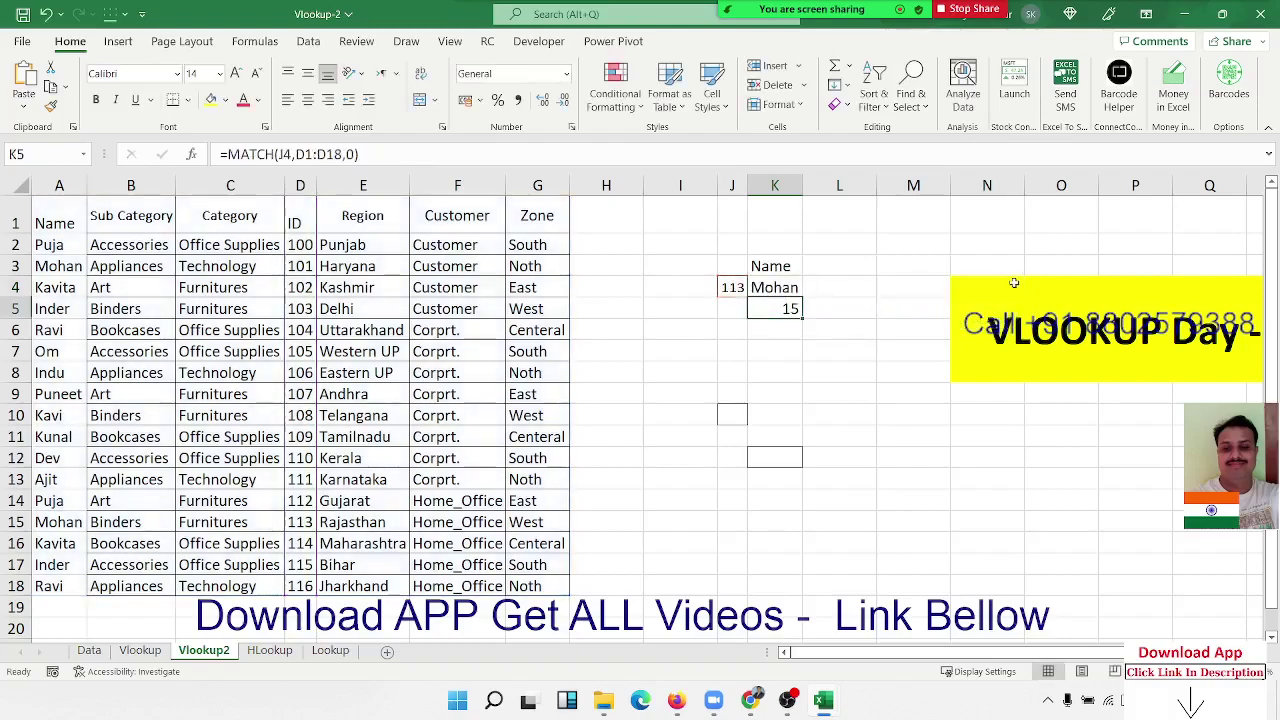
pyautogui.click(804, 288)
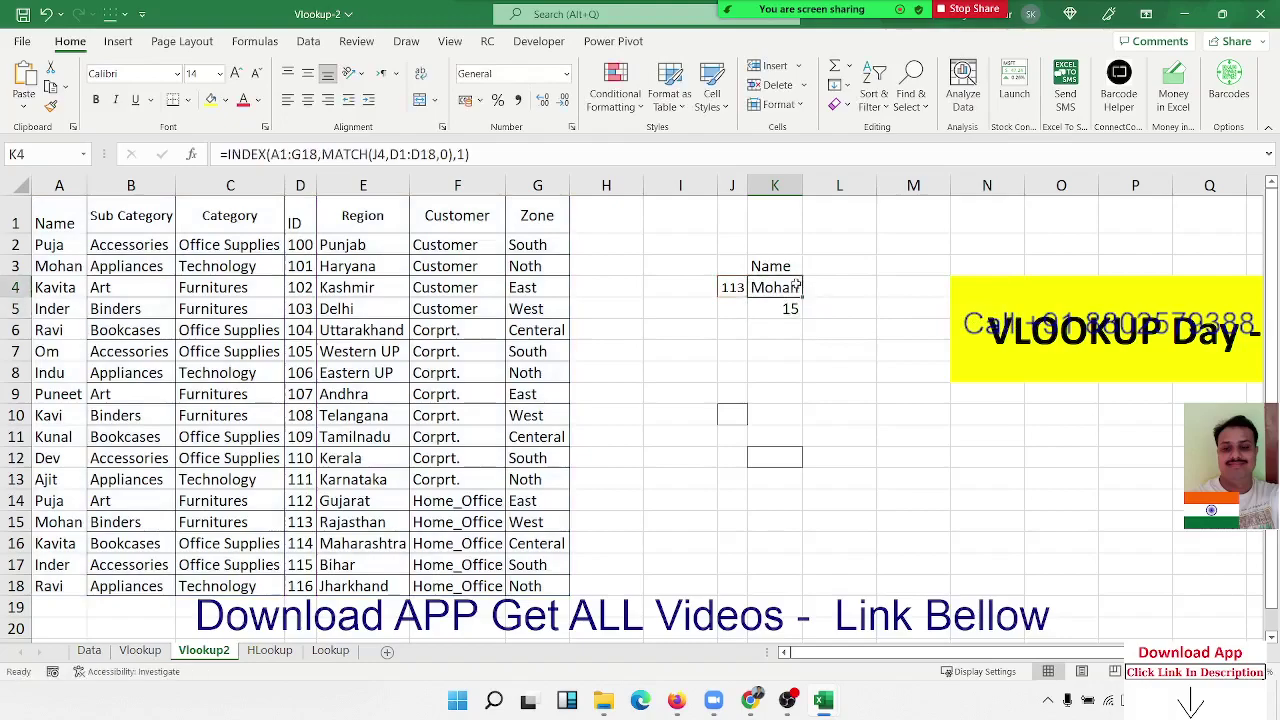
pyautogui.doubleClick(790, 288)
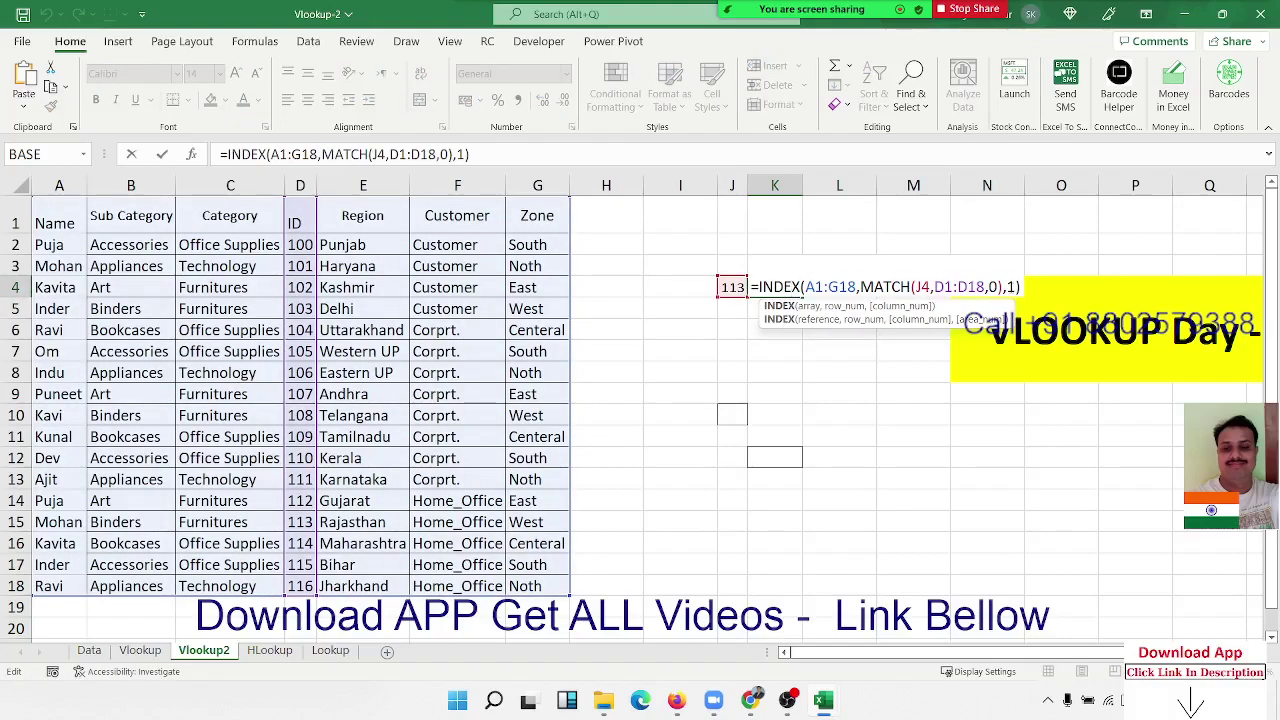
# Step: Replace K4's column number 1 with a MATCH function, undoing an accidental MAKEARRAY
pyautogui.click(1012, 287)
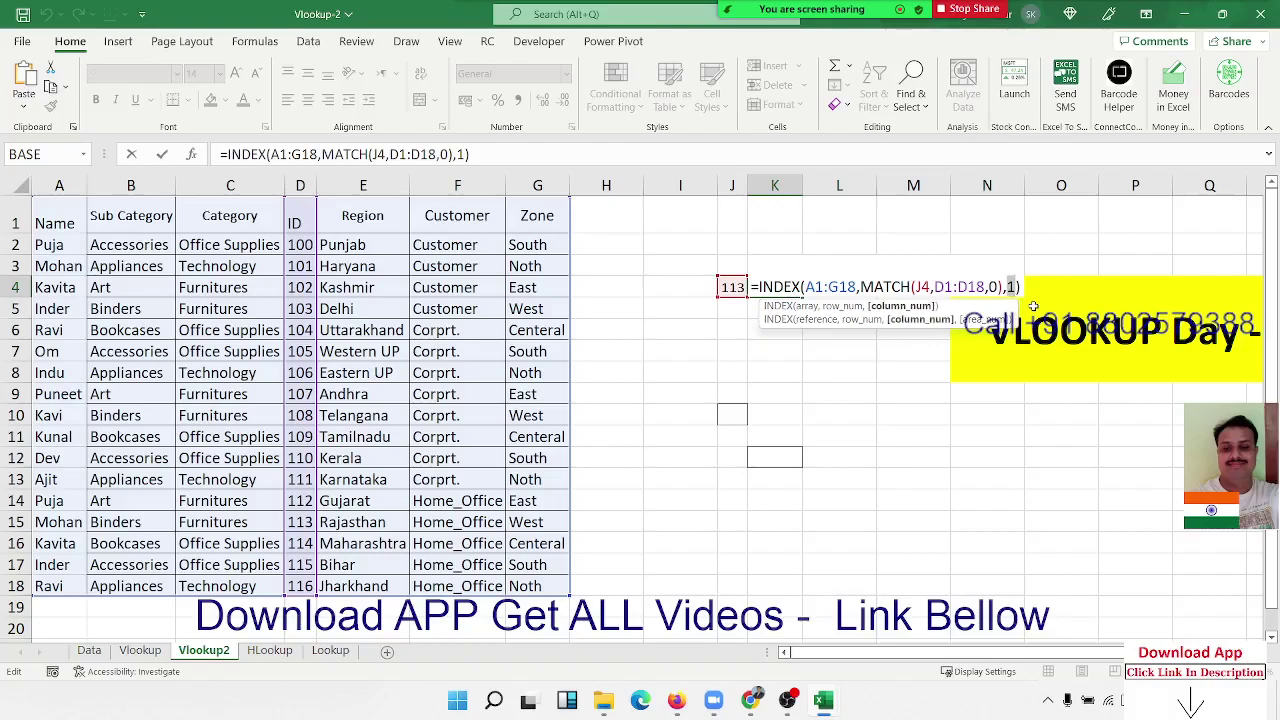
pyautogui.write('ma')
pyautogui.press('Tab')
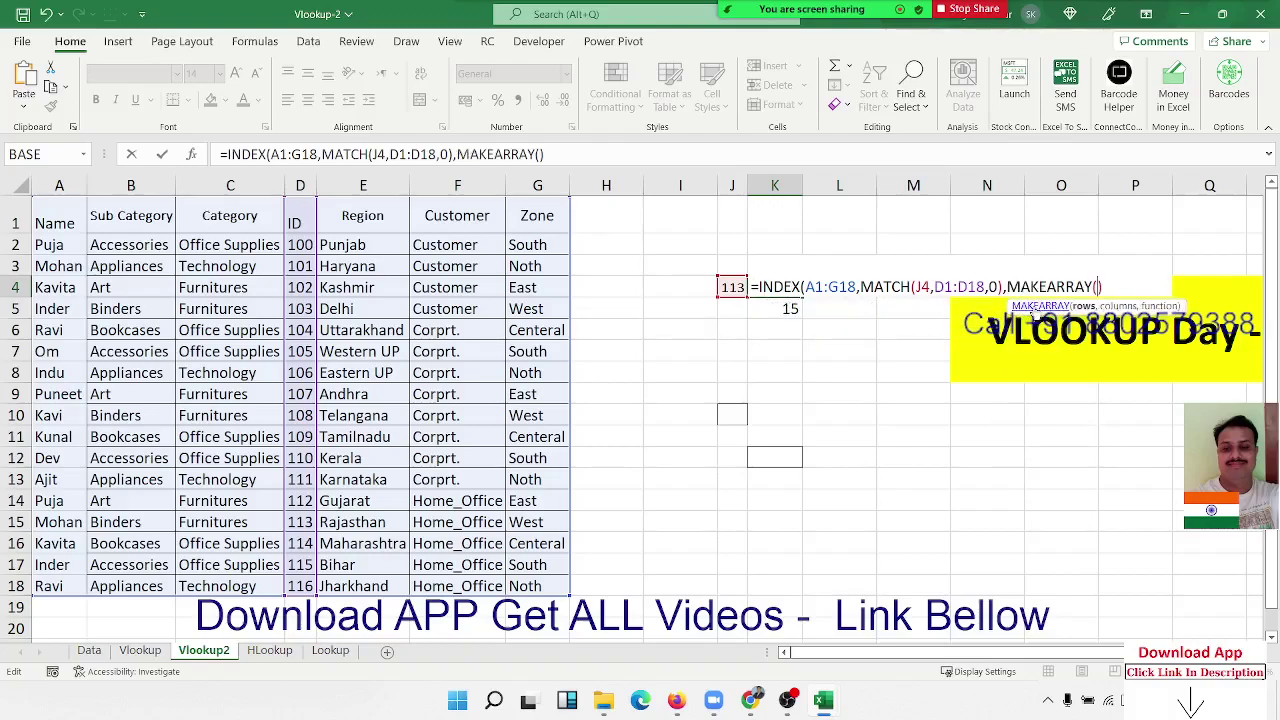
pyautogui.press('BackSpace')
pyautogui.press('BackSpace')
pyautogui.press('BackSpace')
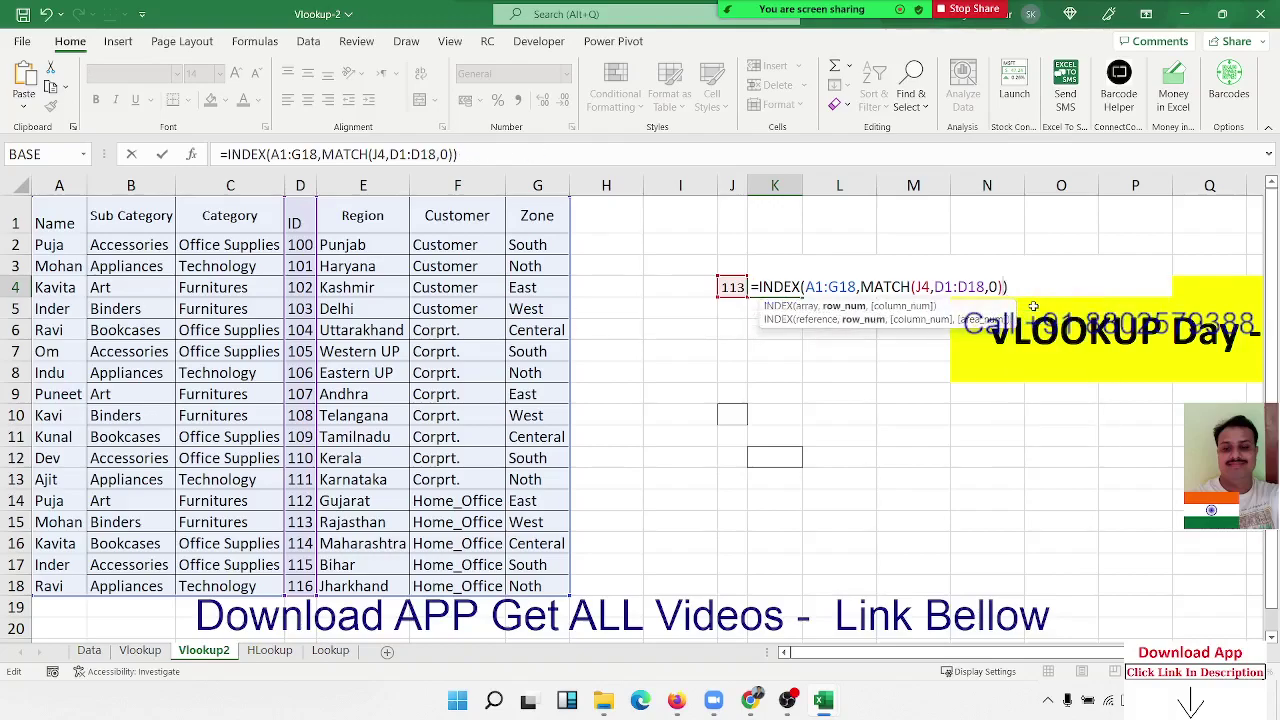
pyautogui.write('),')
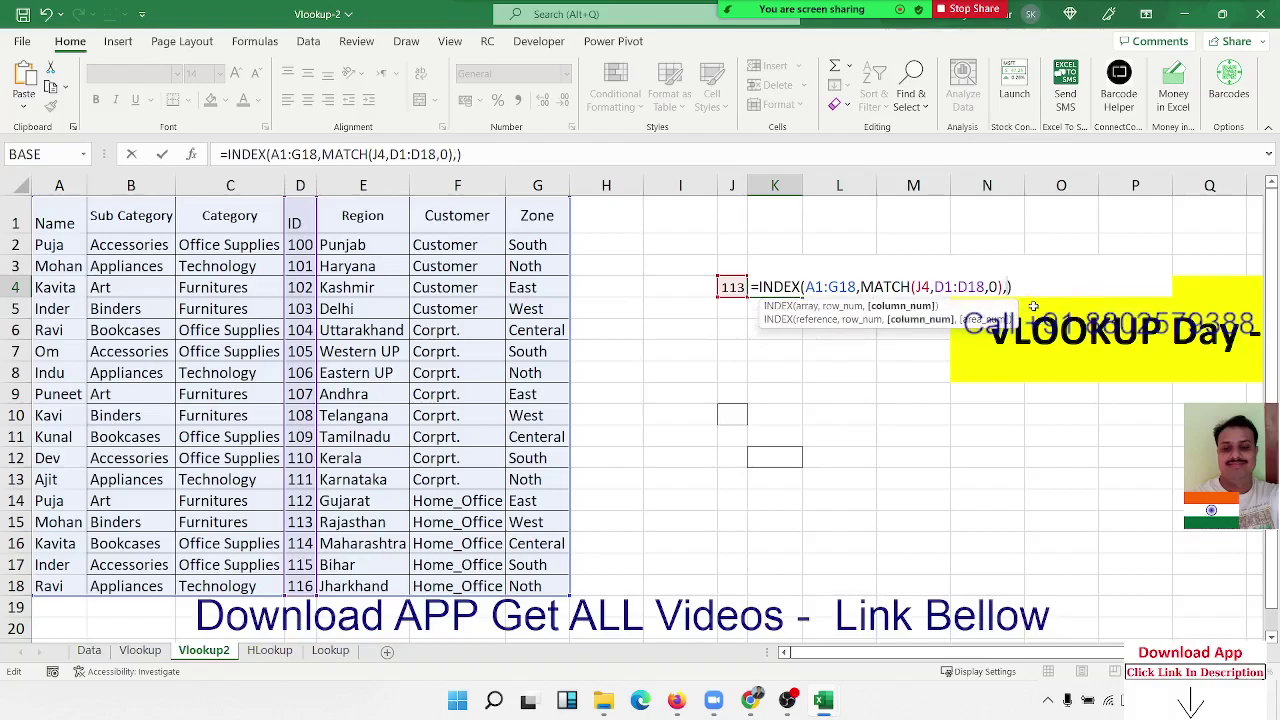
pyautogui.write('mat')
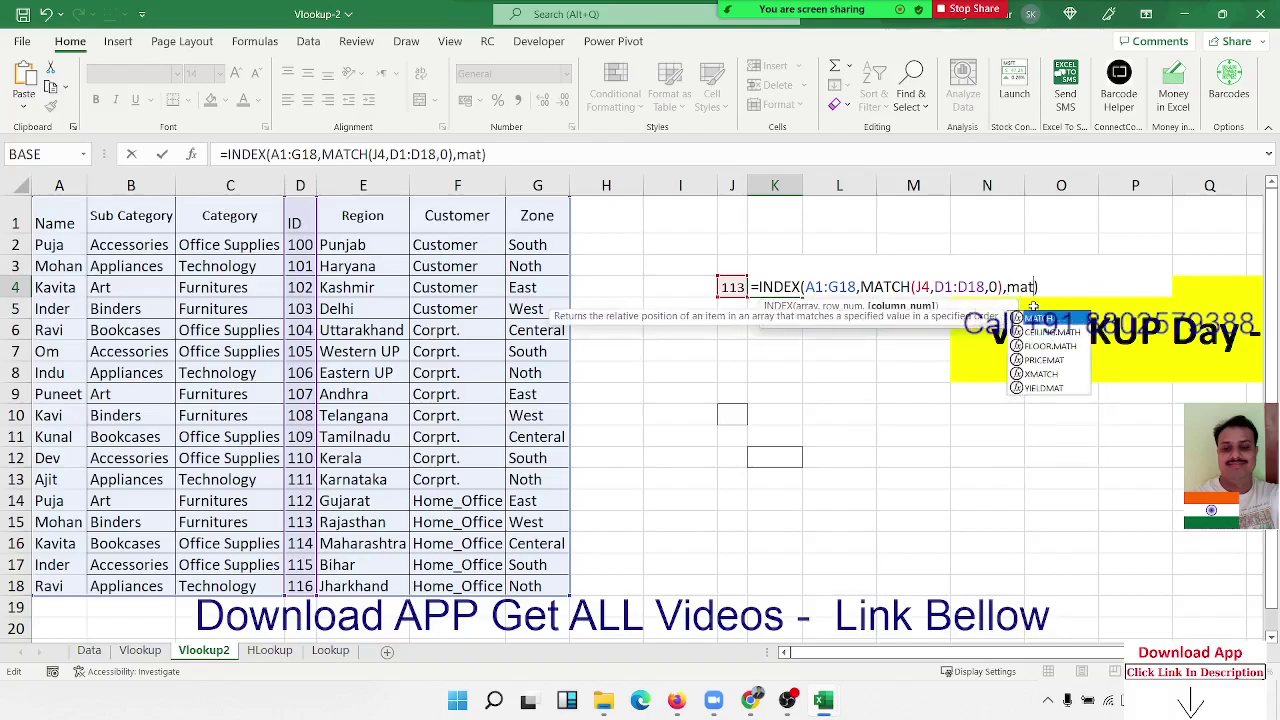
pyautogui.press('Tab')
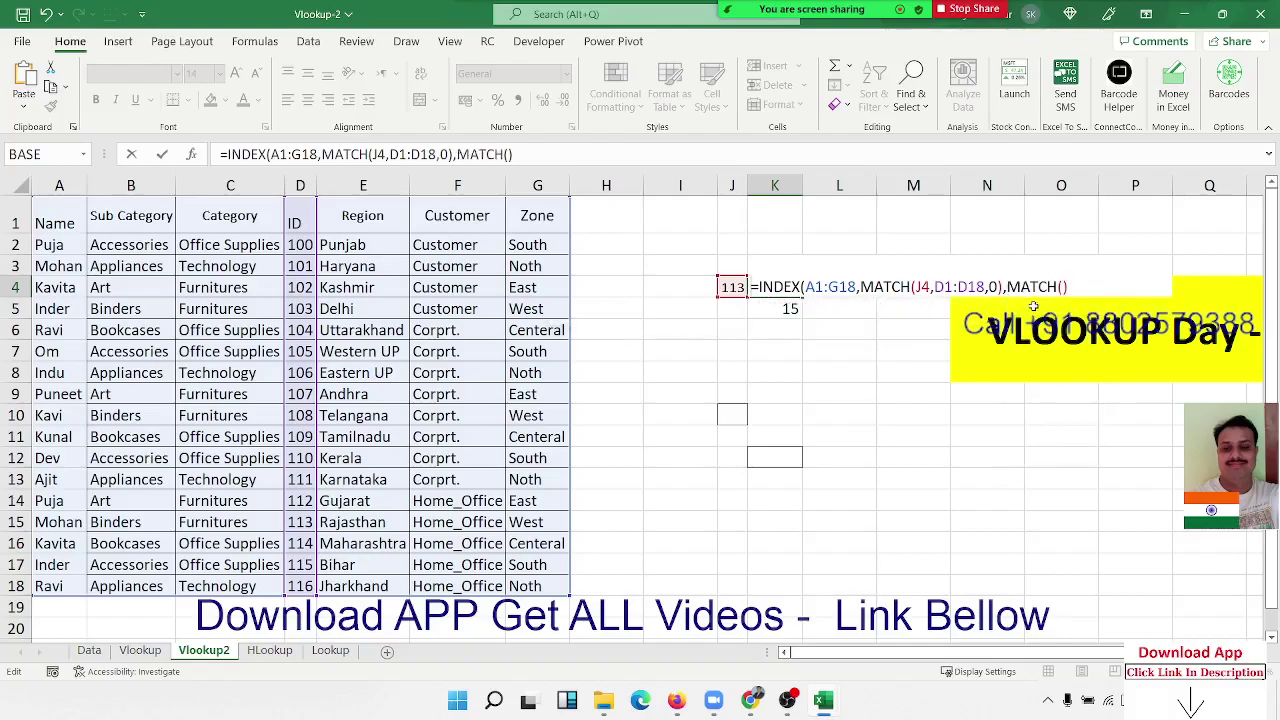
pyautogui.press('Left')
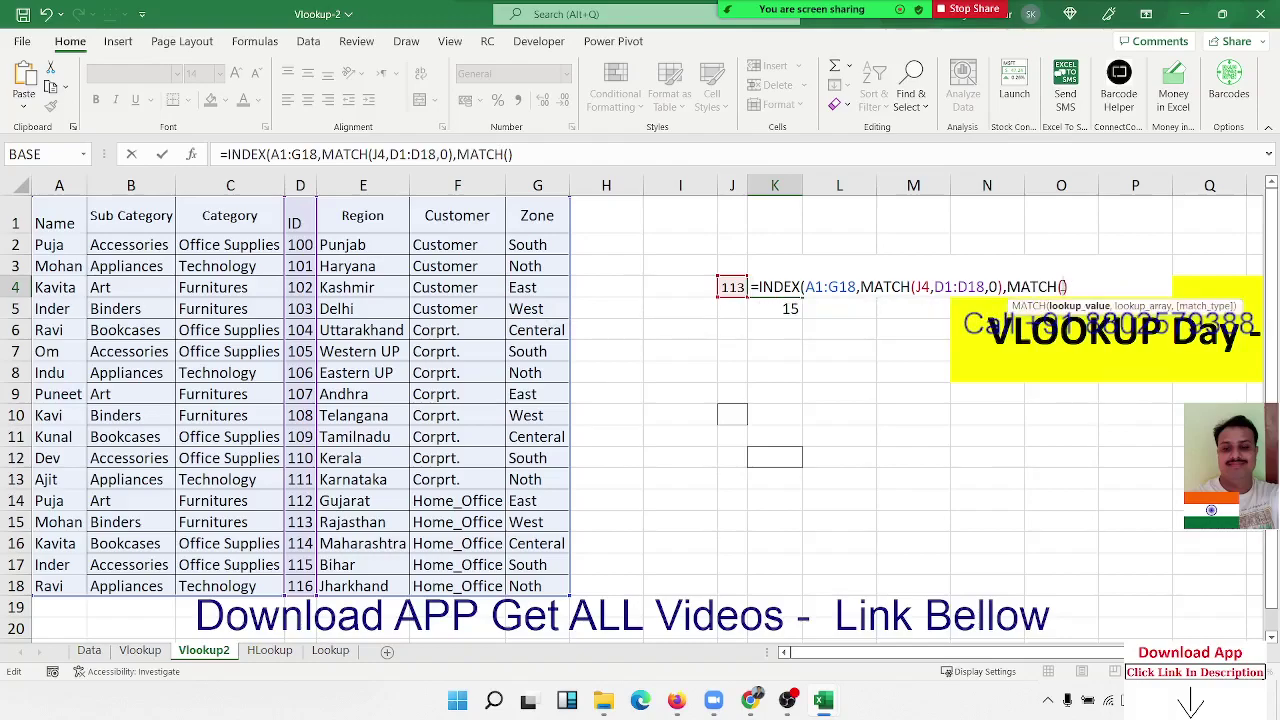
# Step: Complete the column lookup as MATCH(K3,A1:G1,0) and commit K4's two-way formula
pyautogui.click(772, 287)
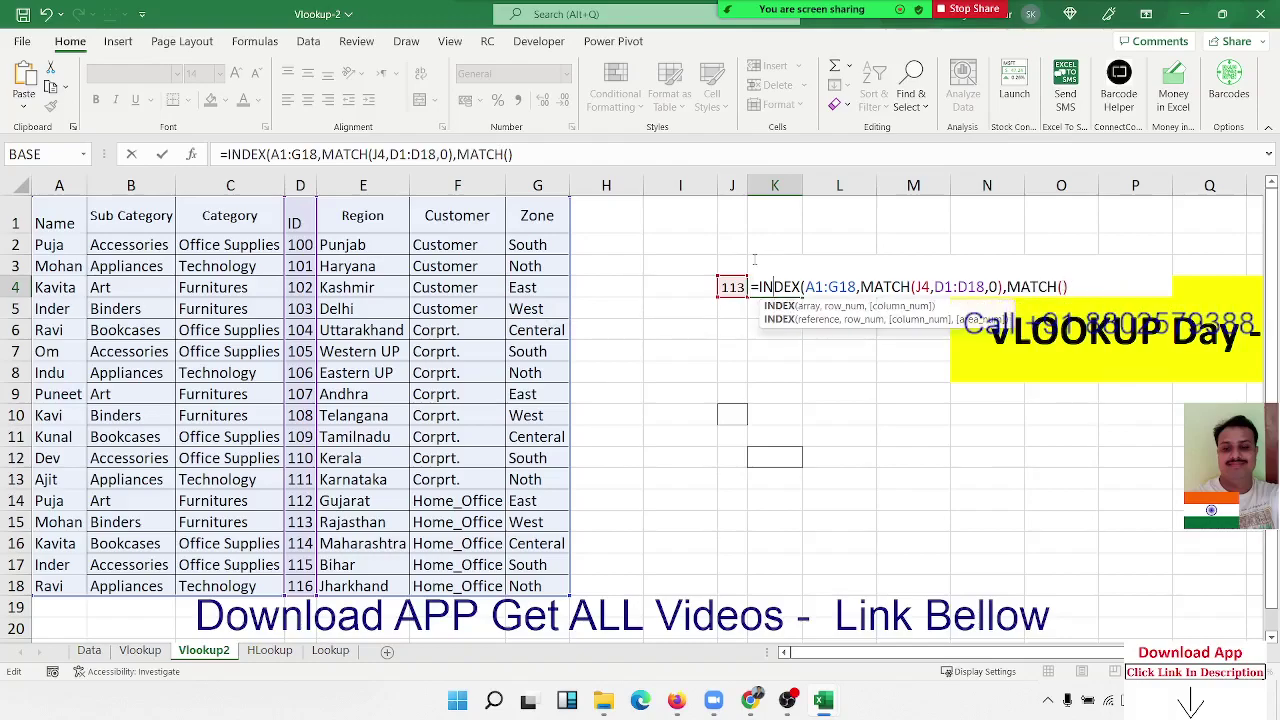
pyautogui.click(1063, 287)
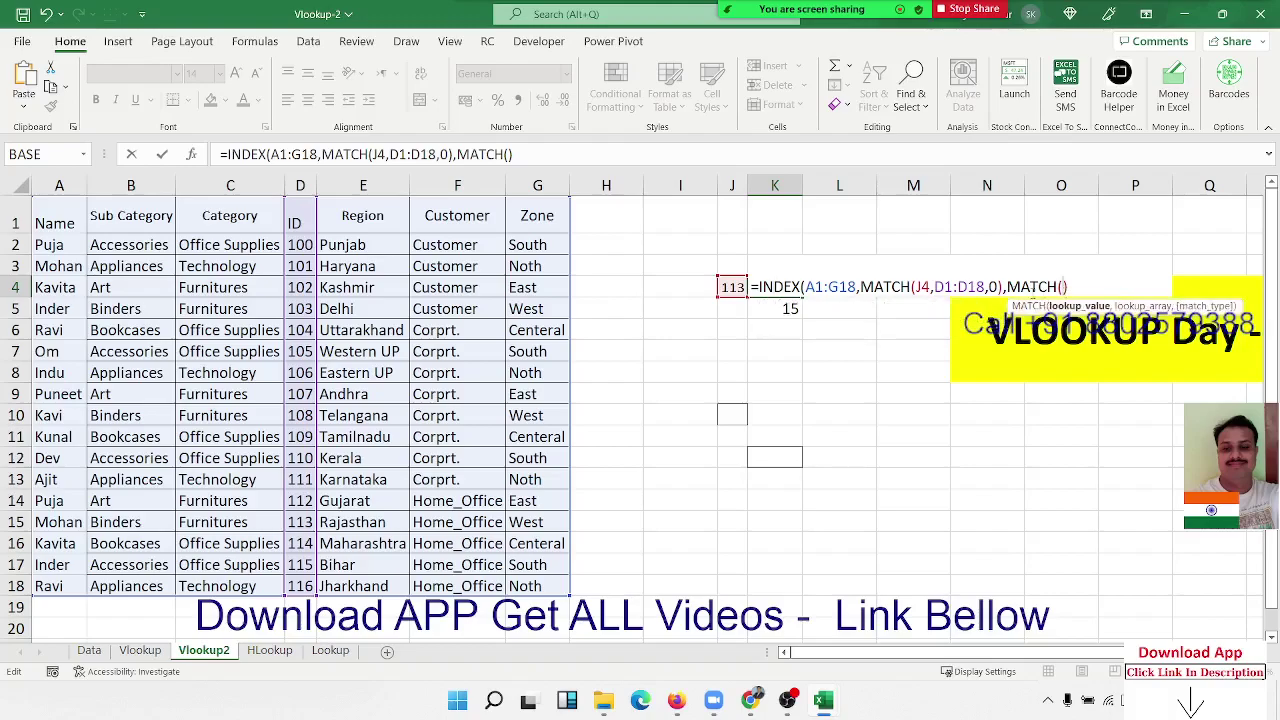
pyautogui.click(792, 245)
pyautogui.press('Down')
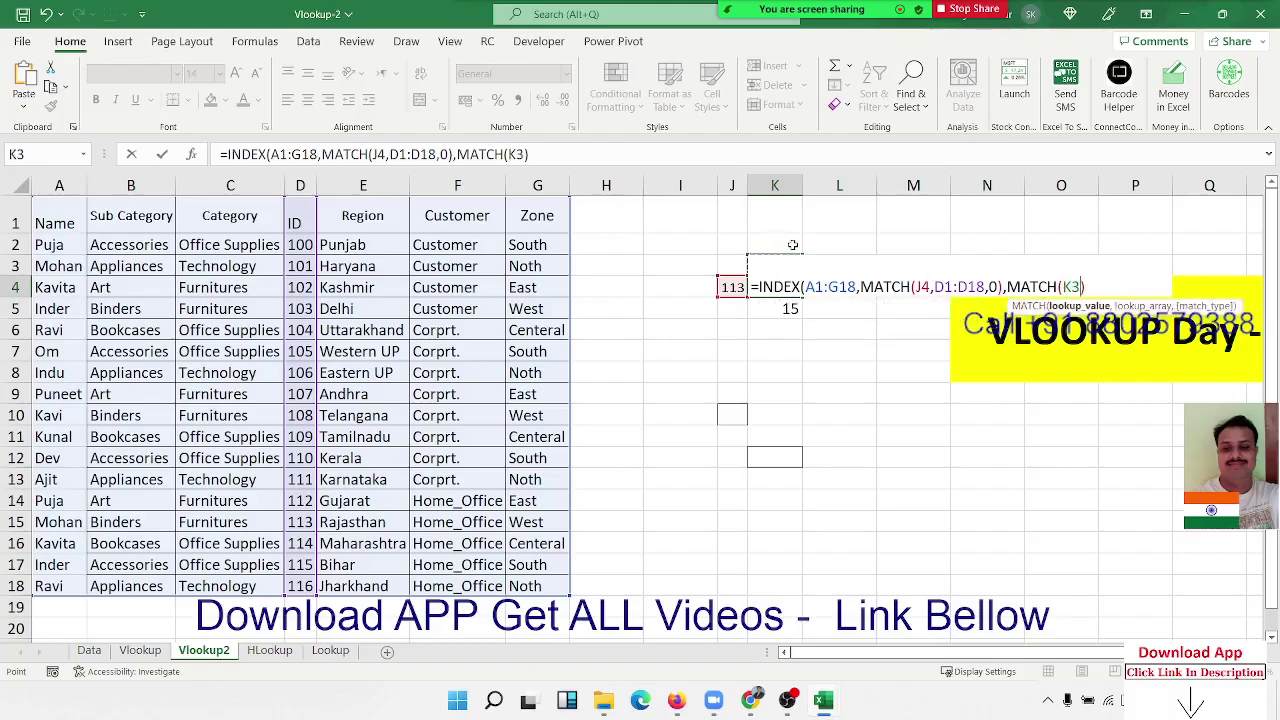
pyautogui.write(',')
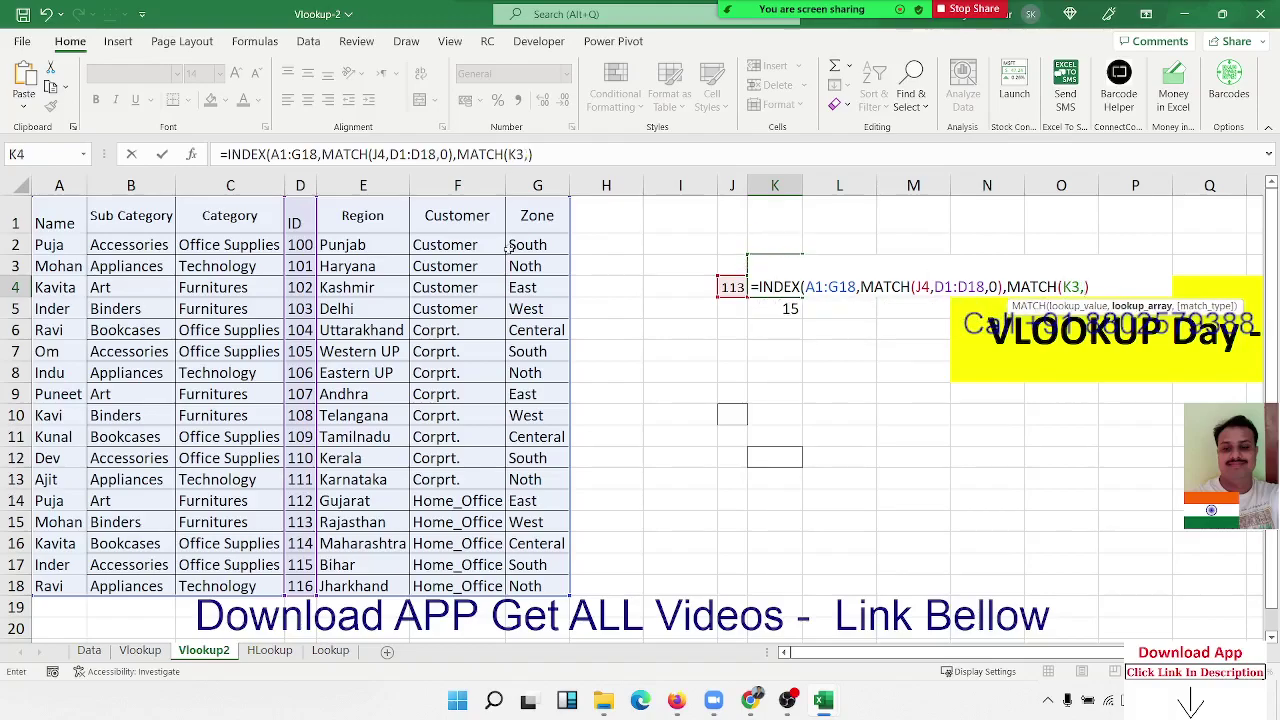
pyautogui.moveTo(70, 220); pyautogui.dragTo(516, 220)
pyautogui.write(',')
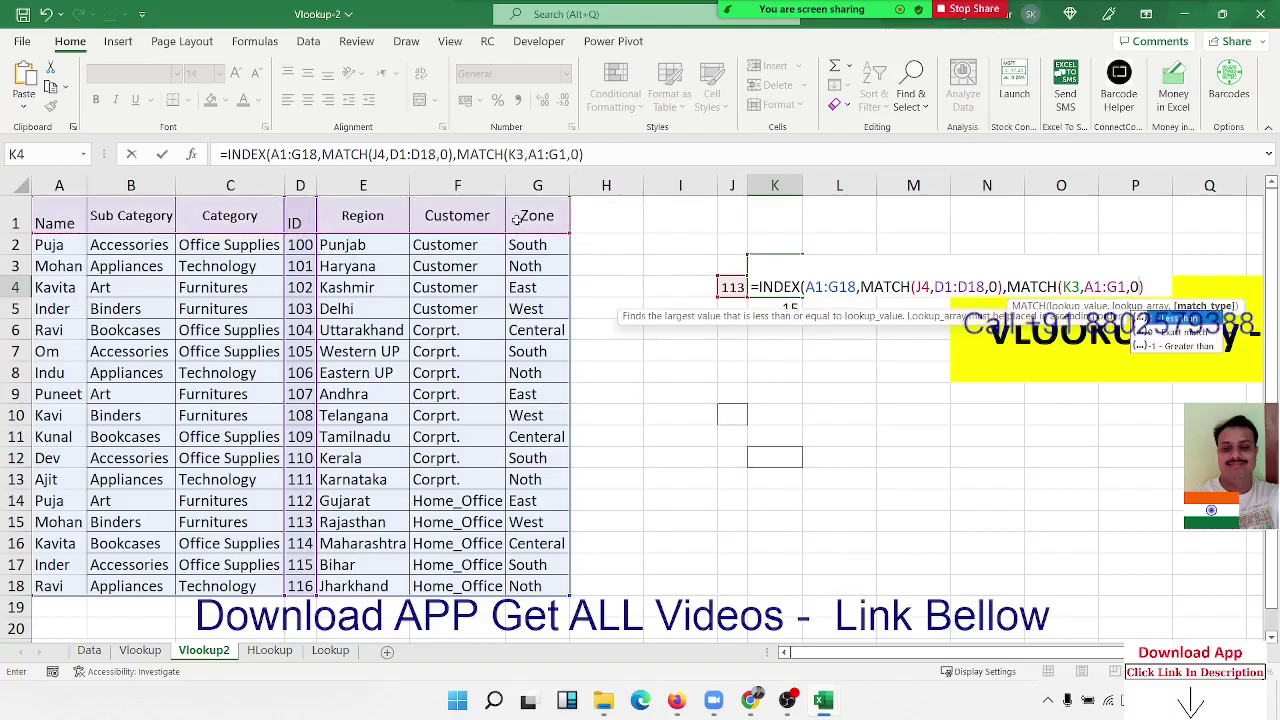
pyautogui.write('0')
pyautogui.press('Return')
pyautogui.press('Return')
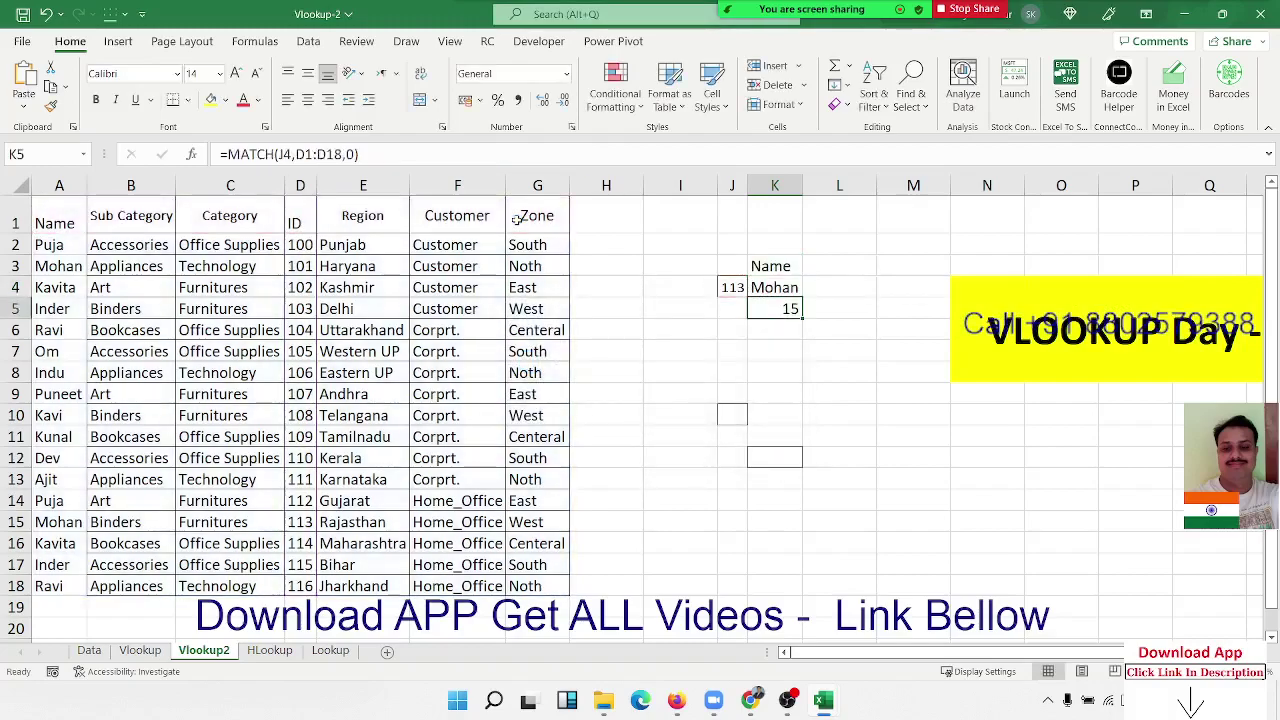
pyautogui.press('Up')
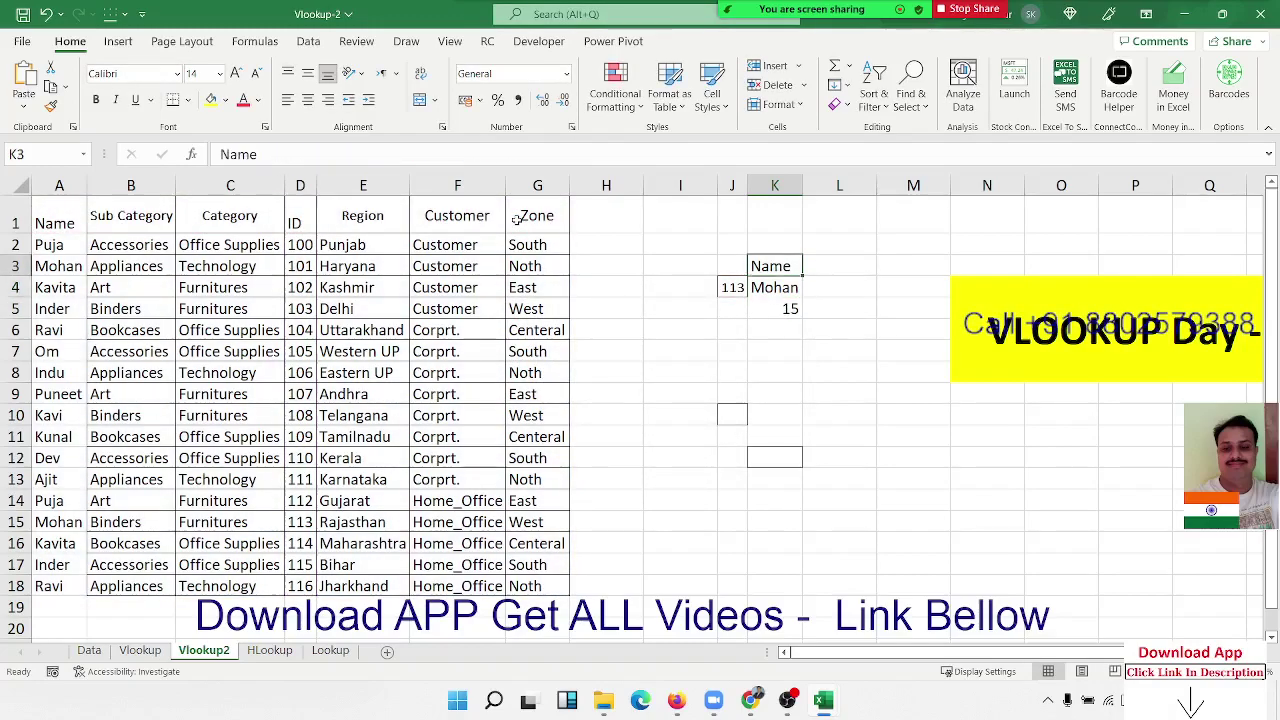
pyautogui.write('Zone')
pyautogui.press('Return')
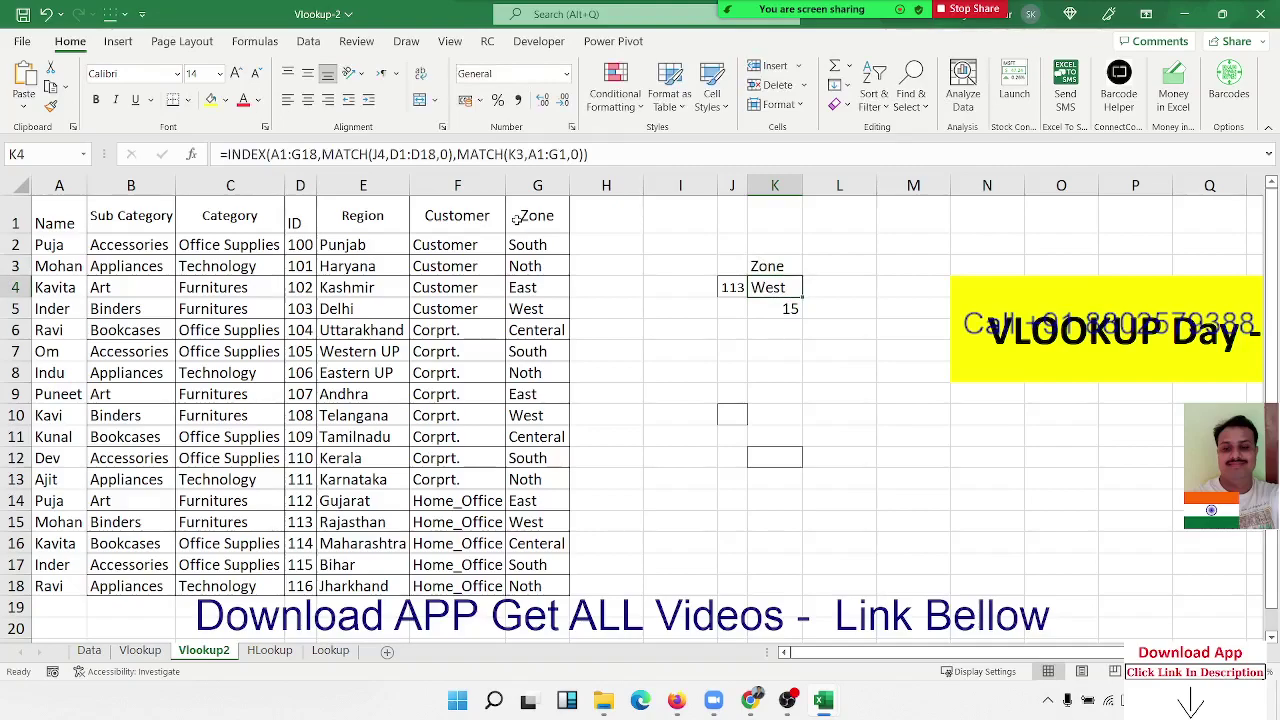
pyautogui.hotkey('ctrl', 'z')
pyautogui.press('Down')
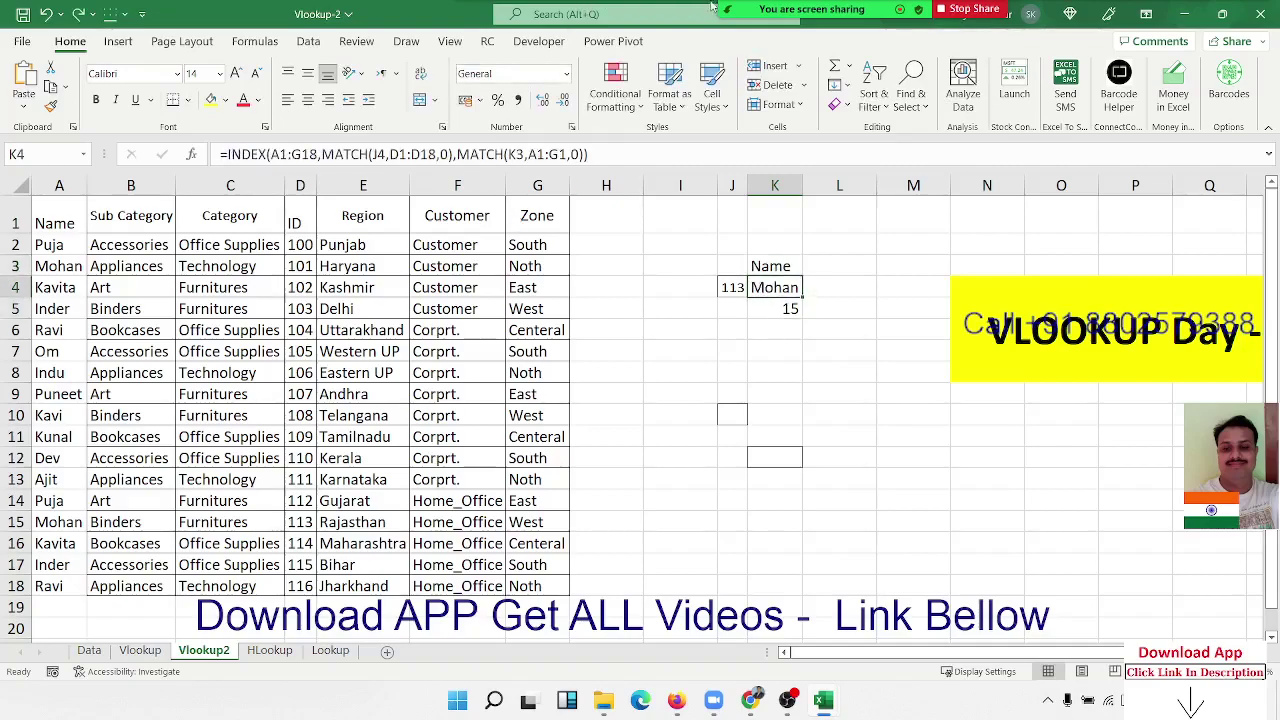
pyautogui.click(714, 22)
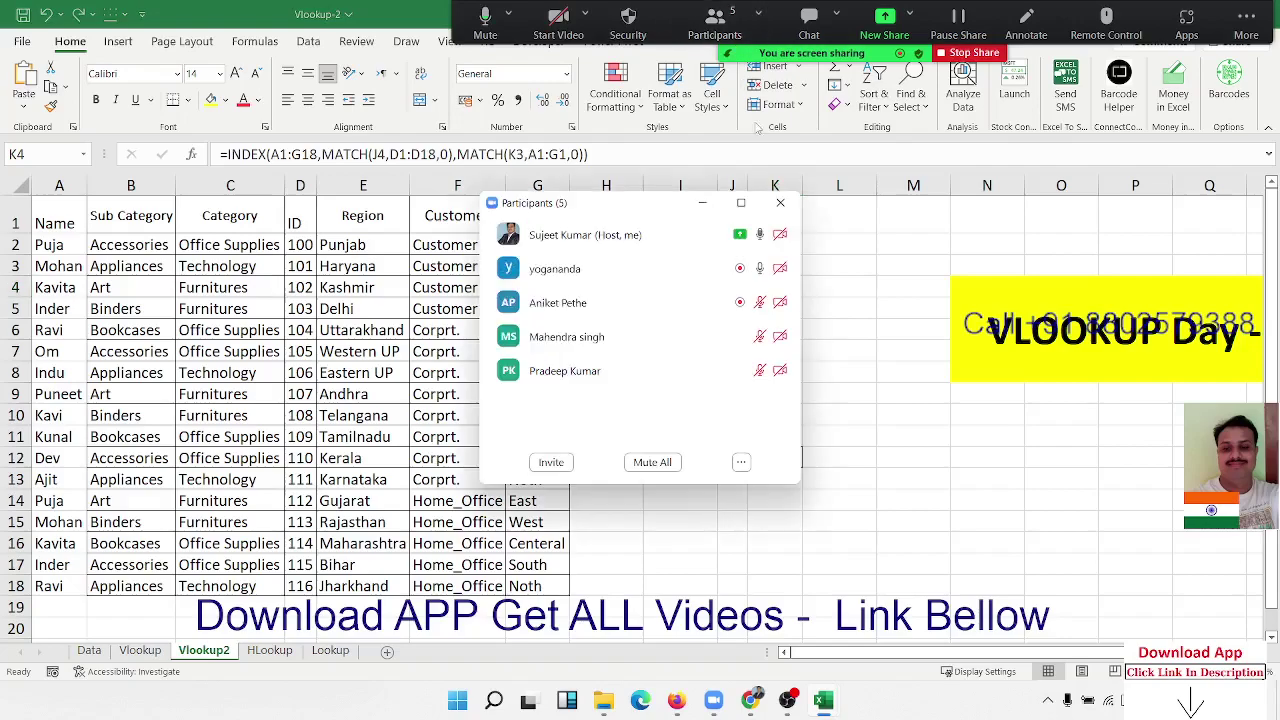
pyautogui.moveTo(680, 365)
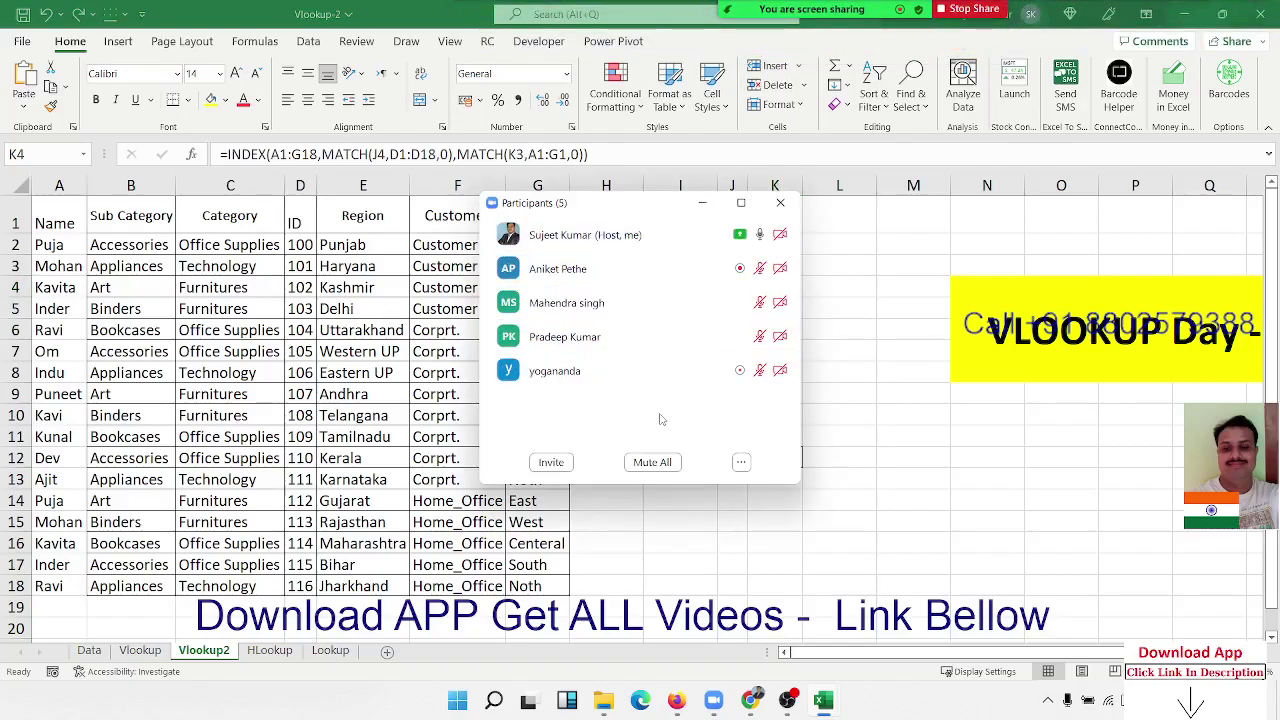
pyautogui.click(779, 206)
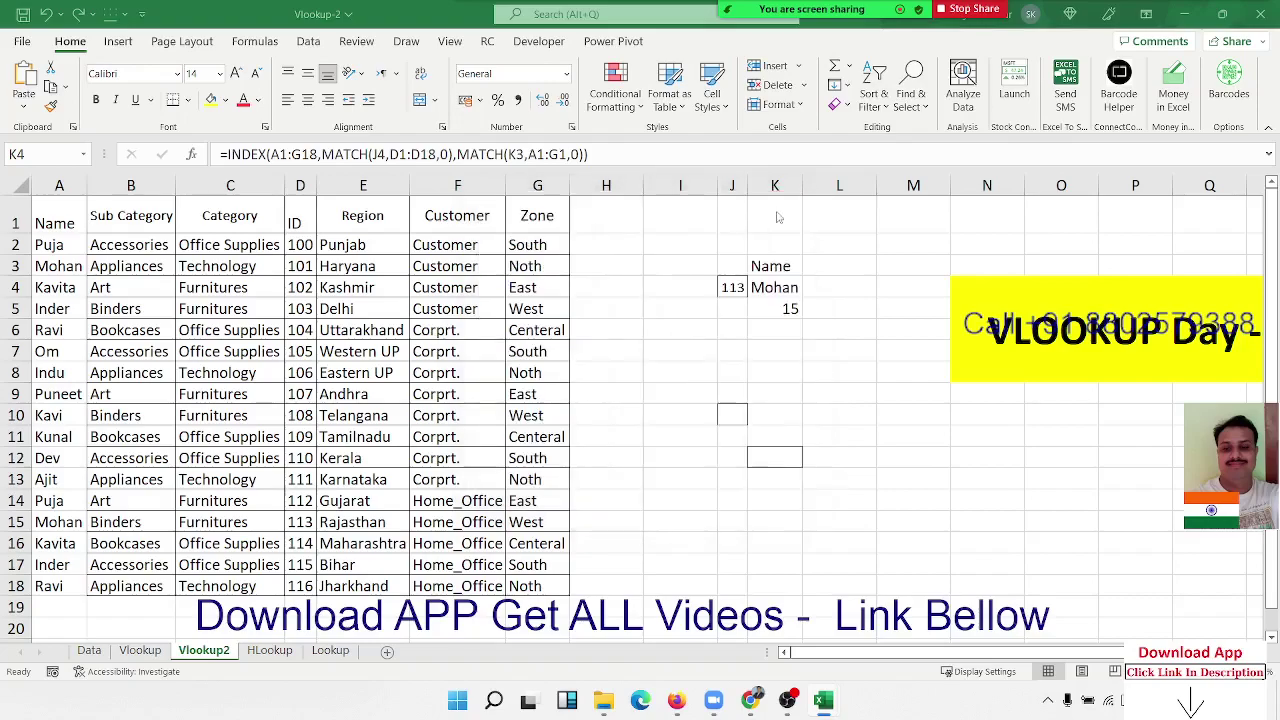
# Step: Enter =OFFSET(A1,15,1) in K6 so it returns Bookcases
pyautogui.click(771, 327)
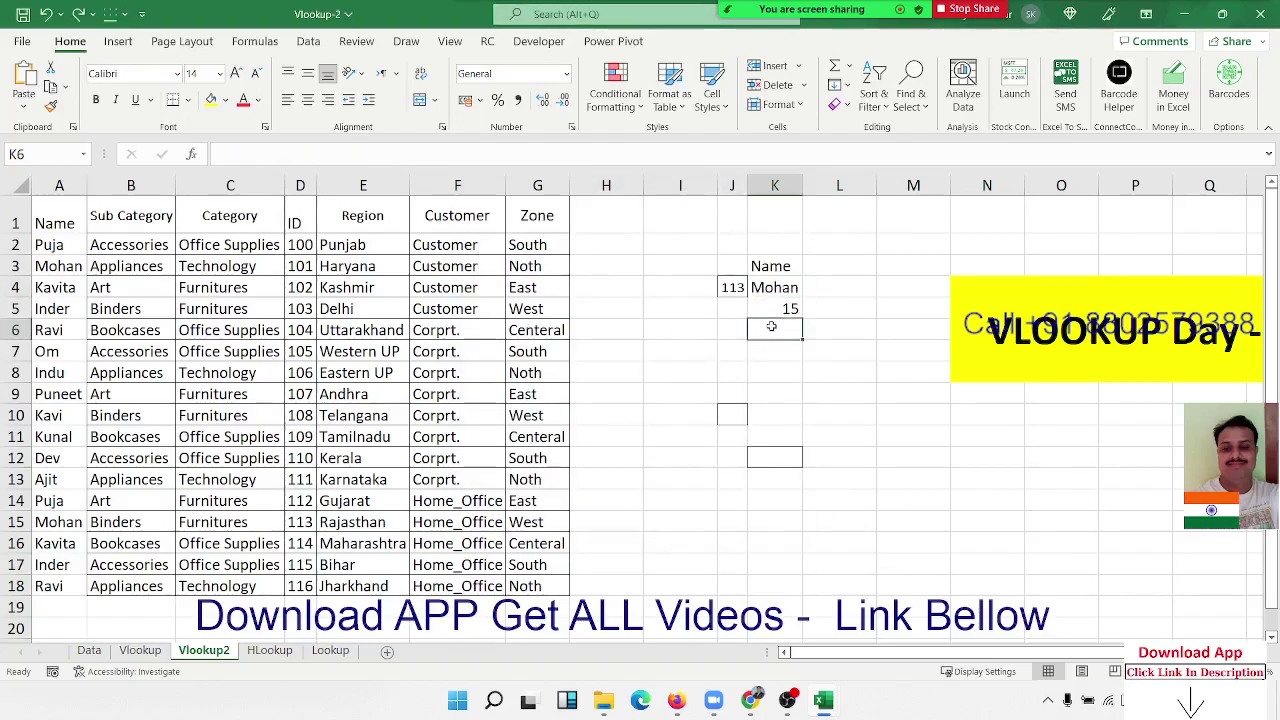
pyautogui.write('=')
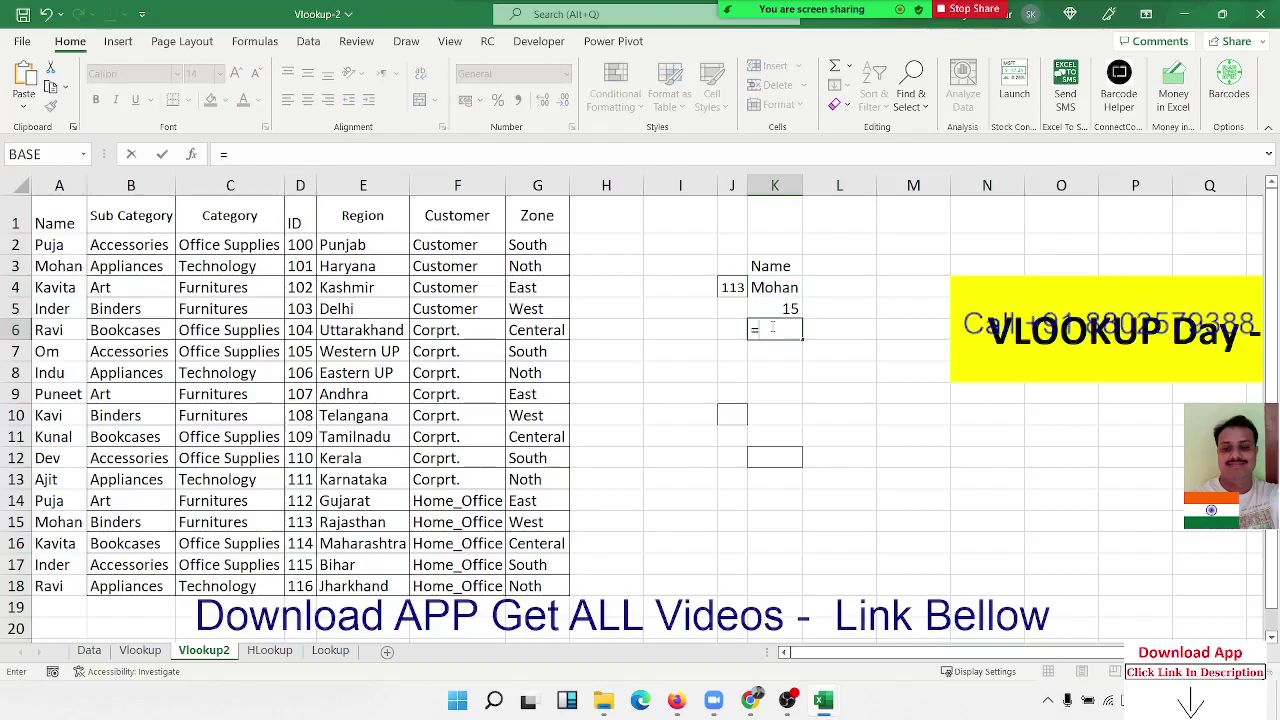
pyautogui.write('vl')
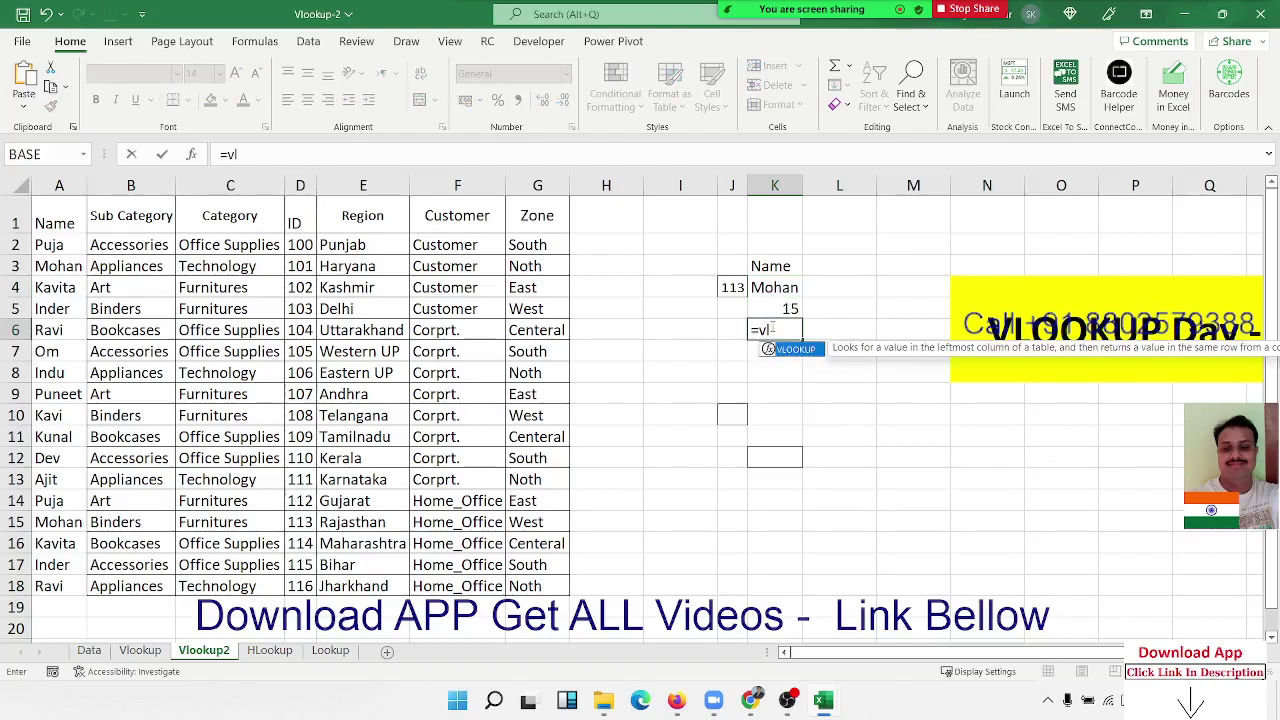
pyautogui.press('Escape')
pyautogui.press('Escape')
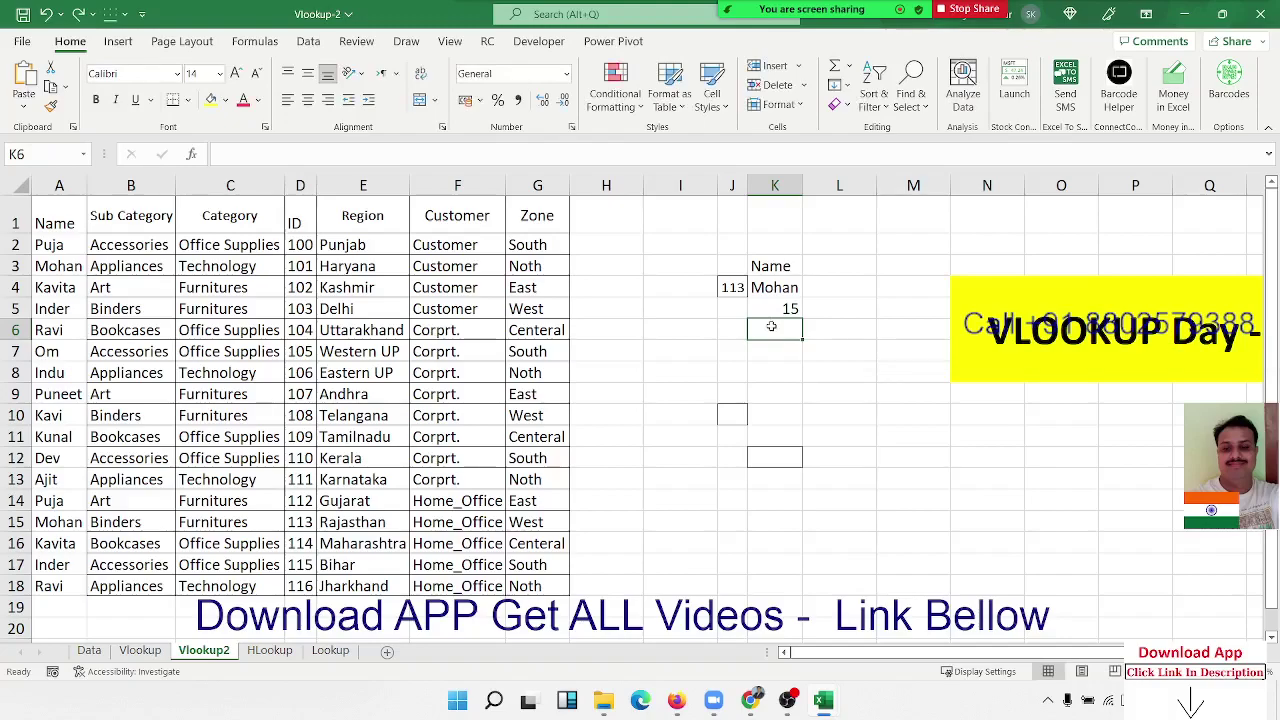
pyautogui.write('=of')
pyautogui.press('Tab')
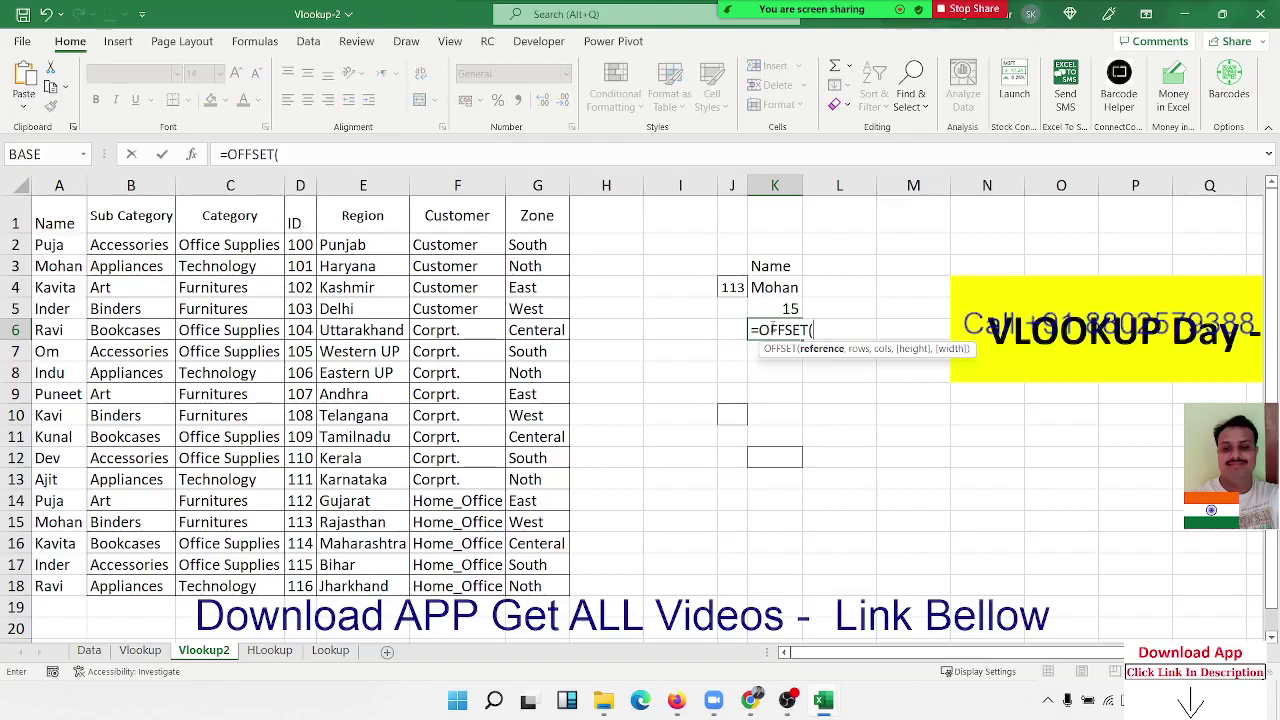
pyautogui.click(72, 211)
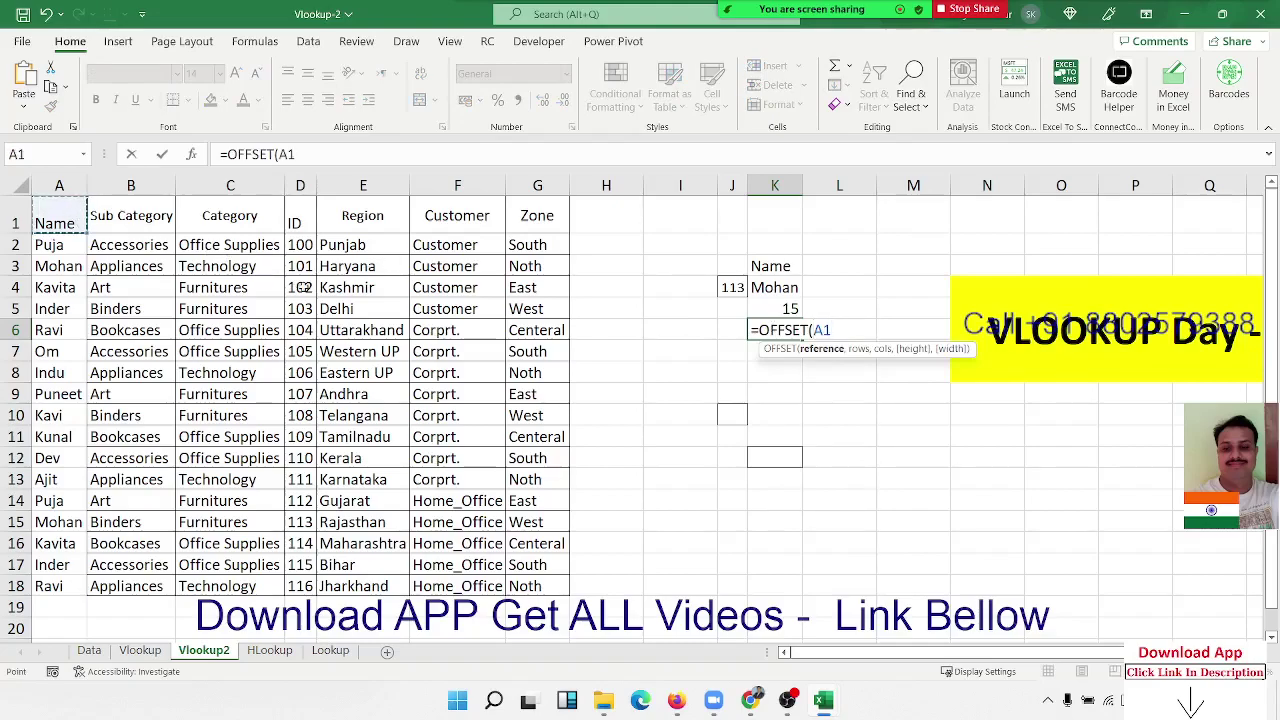
pyautogui.write(',')
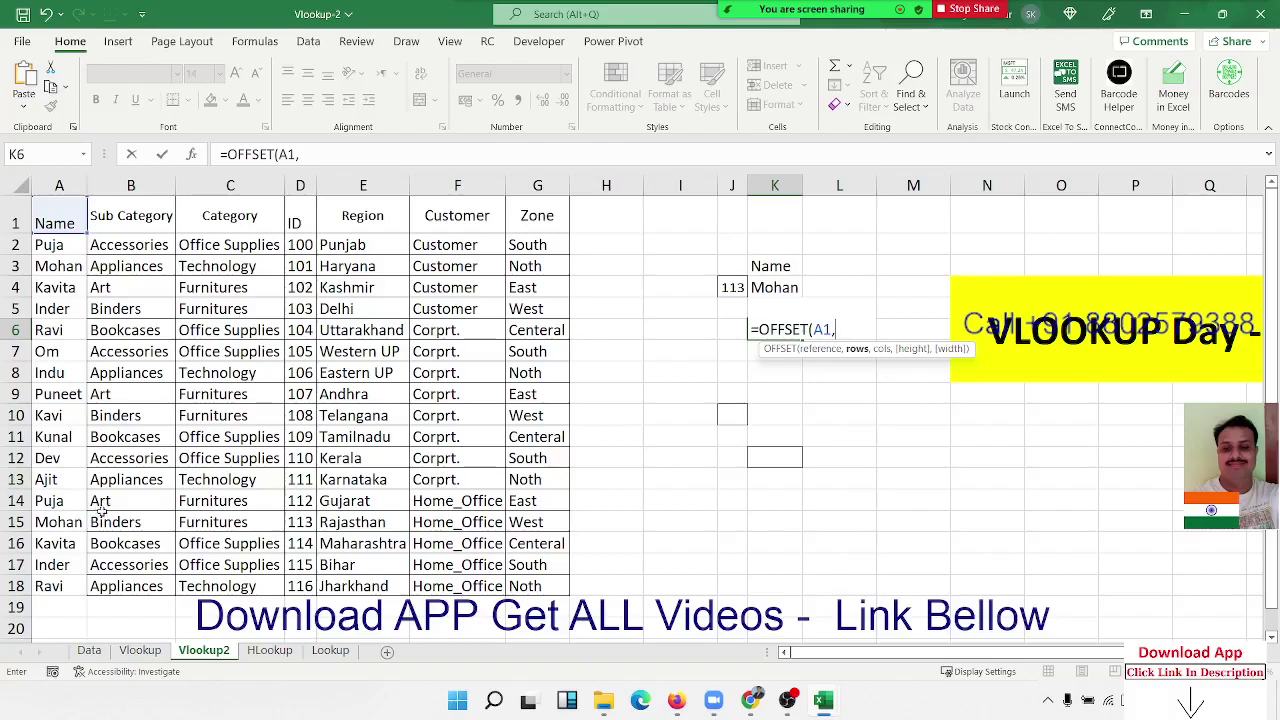
pyautogui.write('15')
pyautogui.write(',1')
pyautogui.hotkey('ctrl', 'Return')
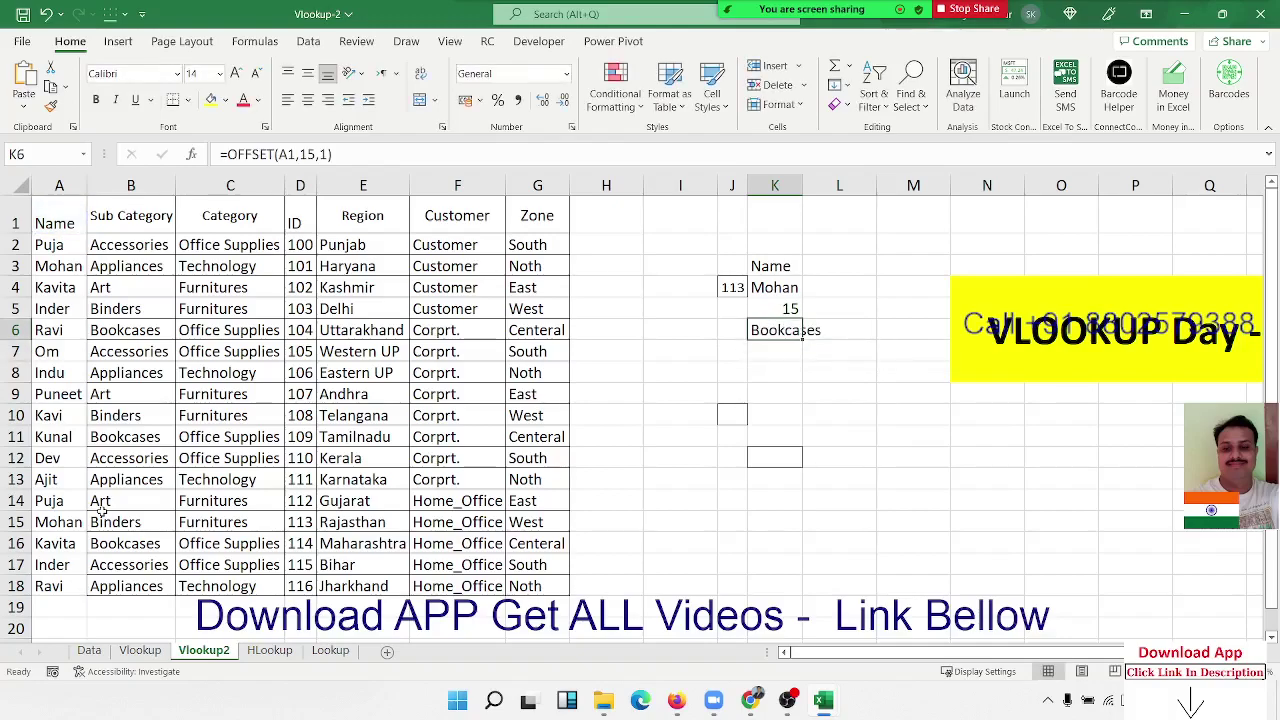
# Step: Change K6 to =OFFSET(A1,14,0) so it returns Mohan instead of using offsets 15 and 1
pyautogui.doubleClick(757, 329)
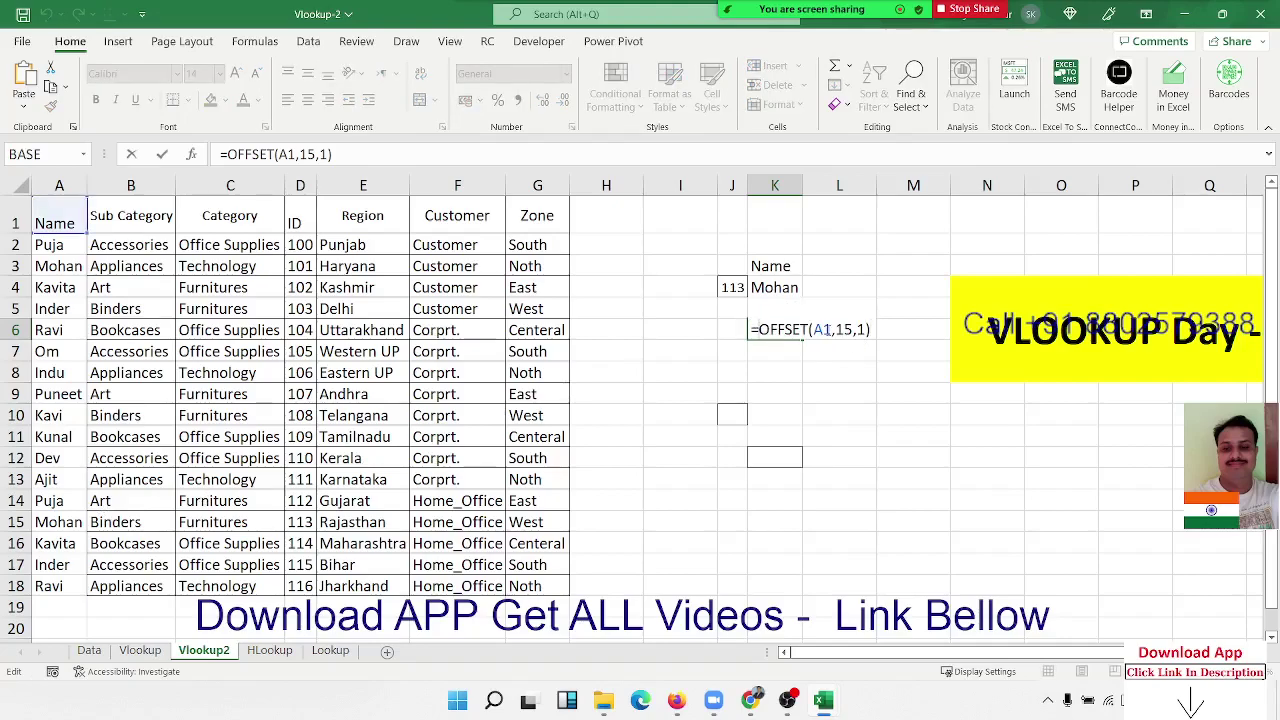
pyautogui.click(851, 329)
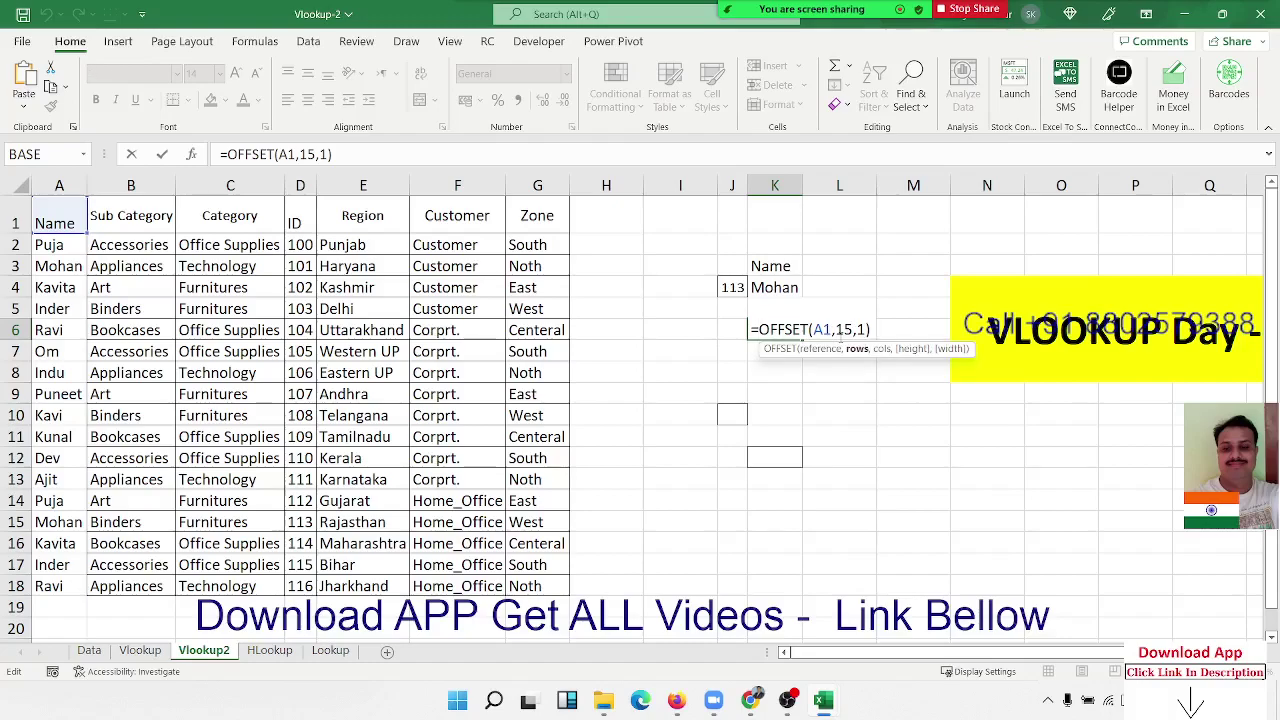
pyautogui.press('BackSpace')
pyautogui.write('4')
pyautogui.press('Right')
pyautogui.press('Delete')
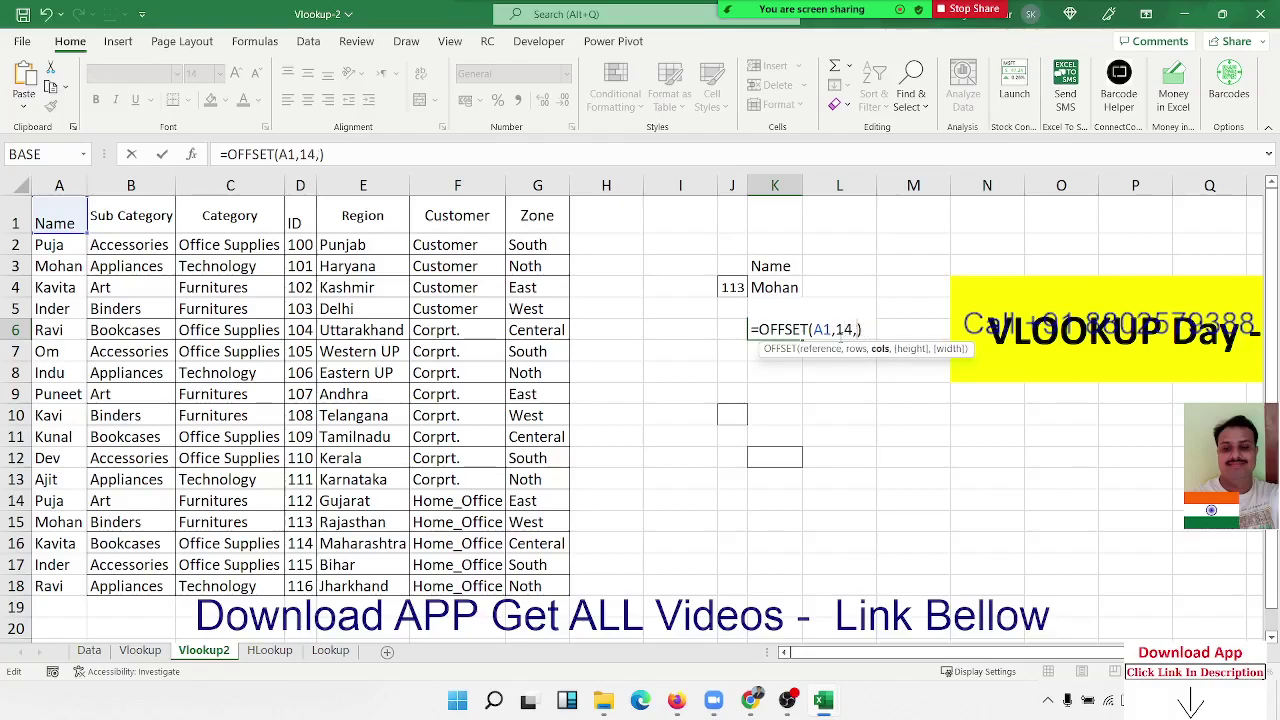
pyautogui.write('0')
pyautogui.hotkey('ctrl', 'Return')
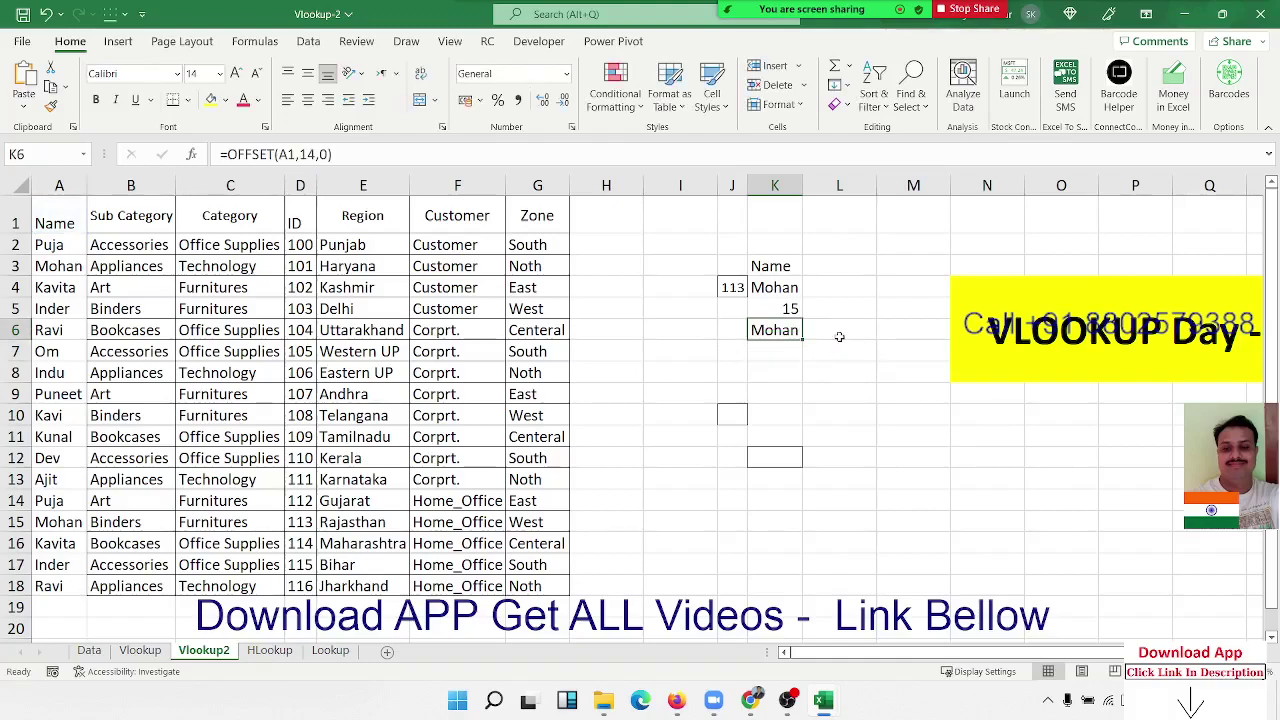
# Step: After checking K5's MATCH, replace K6's row offset with MATCH(J4,D1:D18,0)-1, still returning Mohan
pyautogui.click(799, 309)
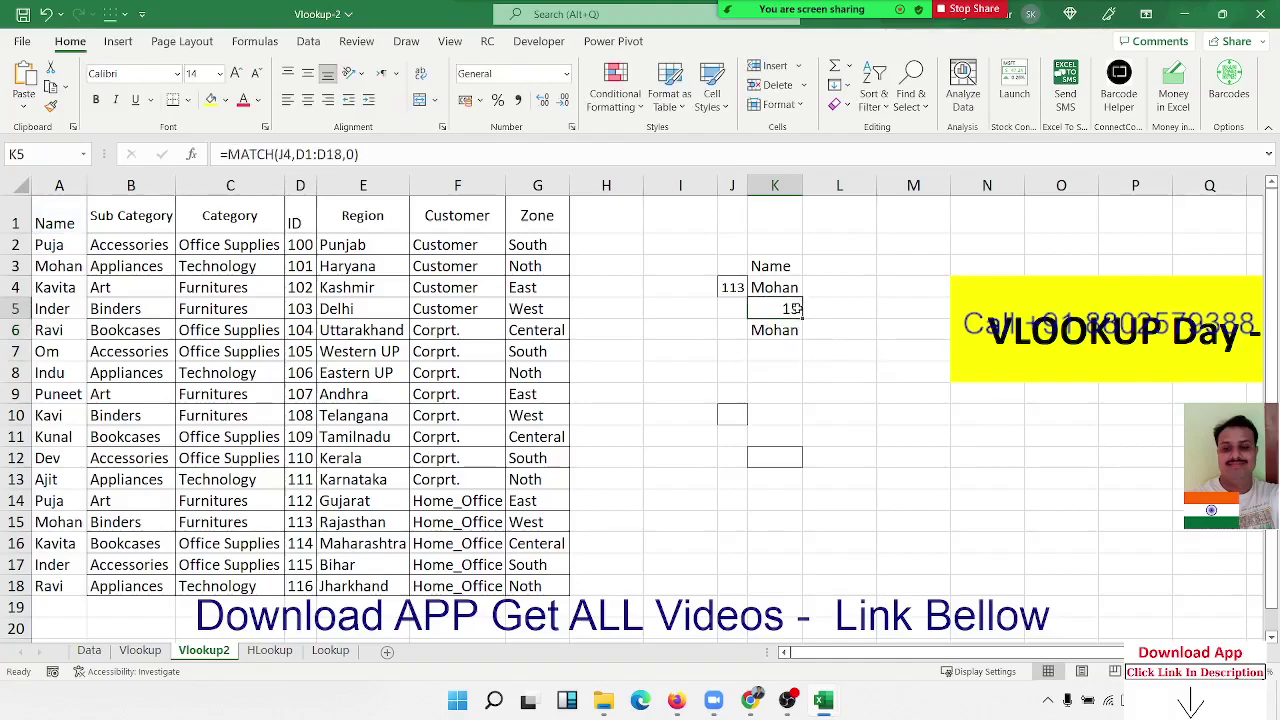
pyautogui.doubleClick(799, 309)
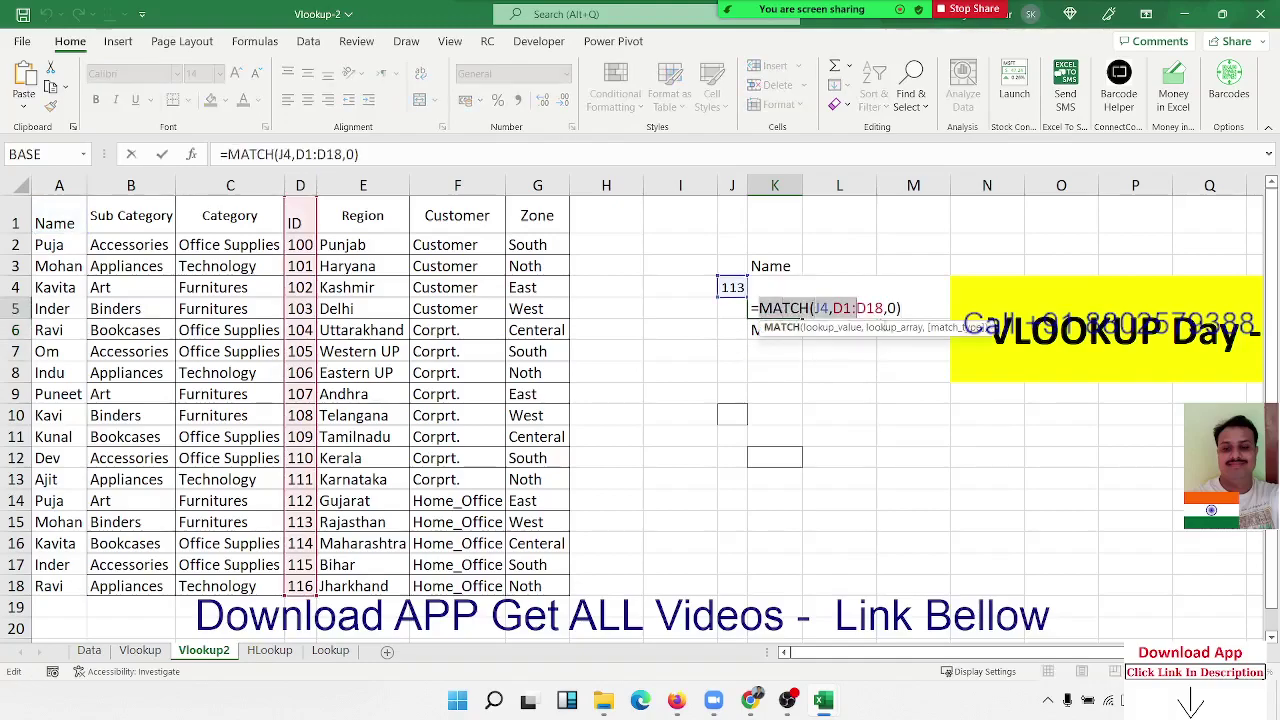
pyautogui.press('Escape')
pyautogui.click(803, 335)
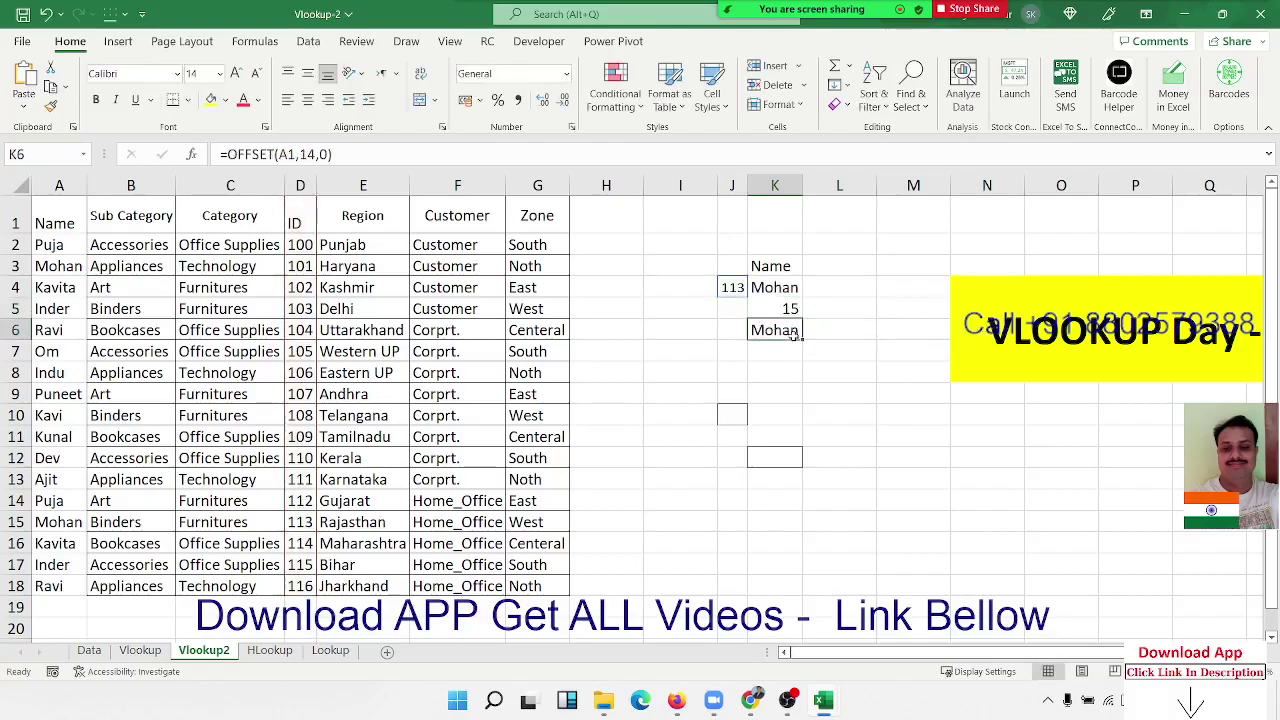
pyautogui.doubleClick(803, 335)
pyautogui.doubleClick(844, 329)
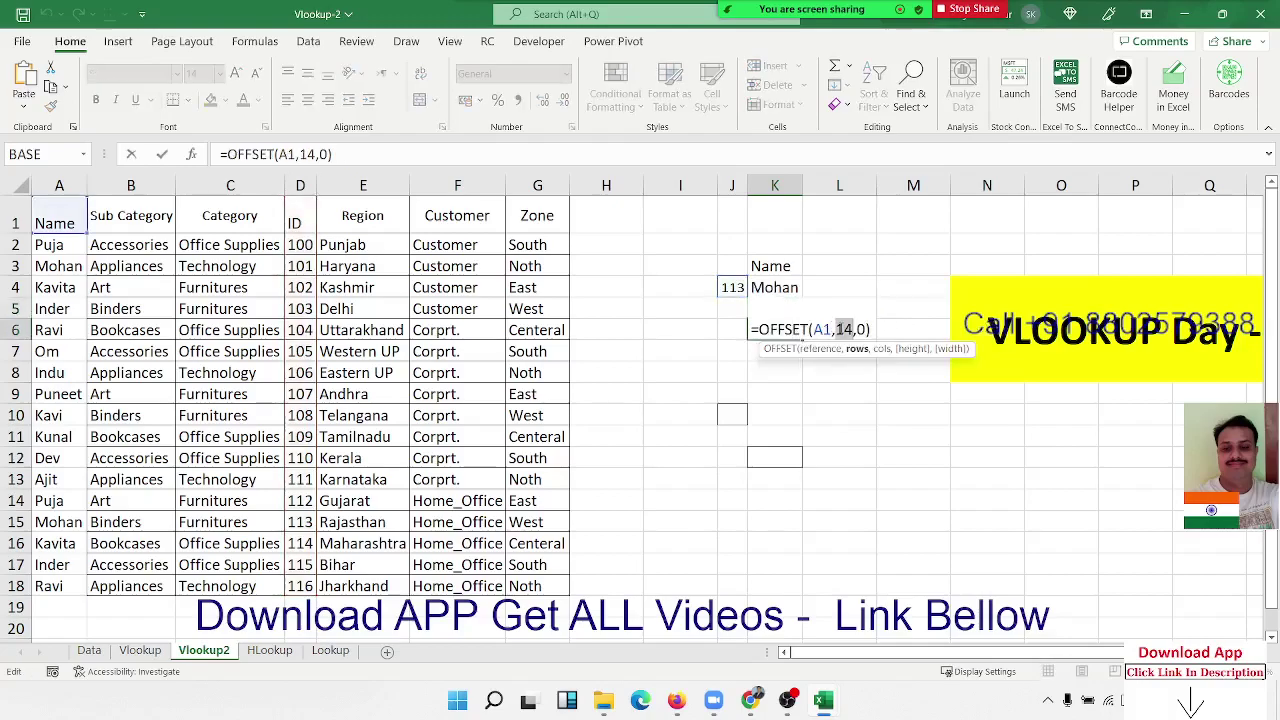
pyautogui.write('MATCH(J4,D1:D18,0)')
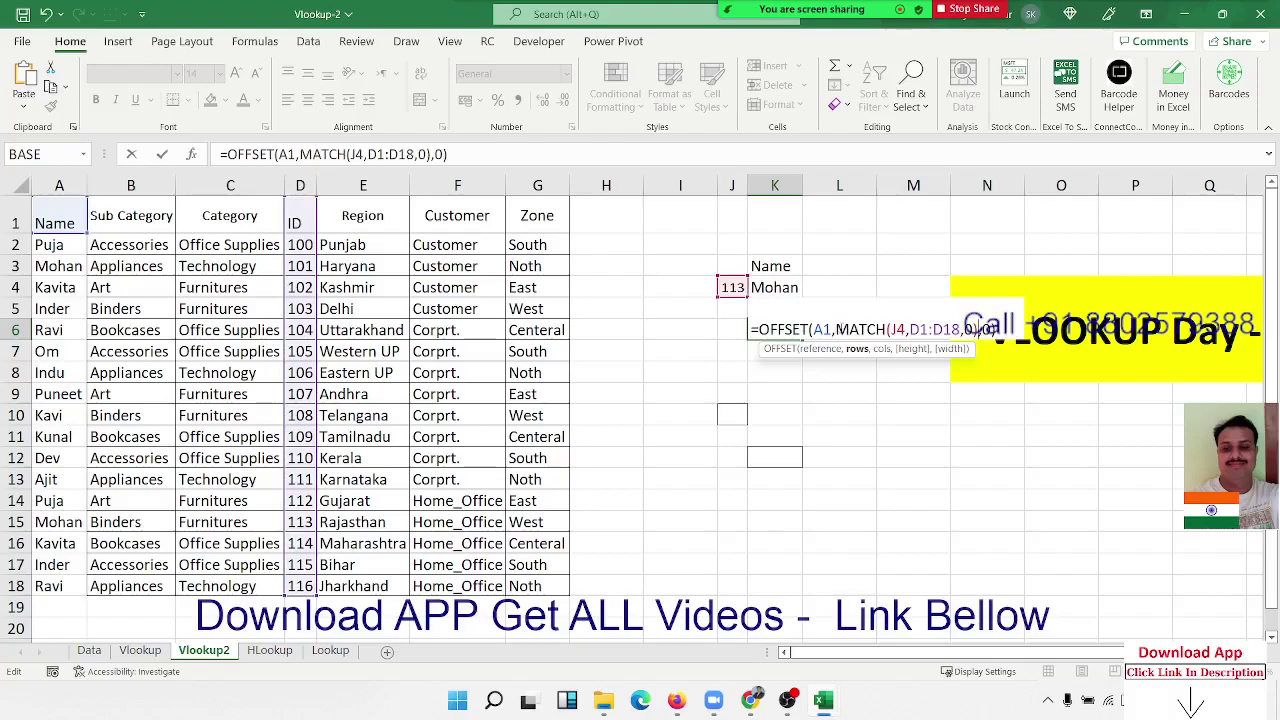
pyautogui.press('Return')
pyautogui.doubleClick(803, 330)
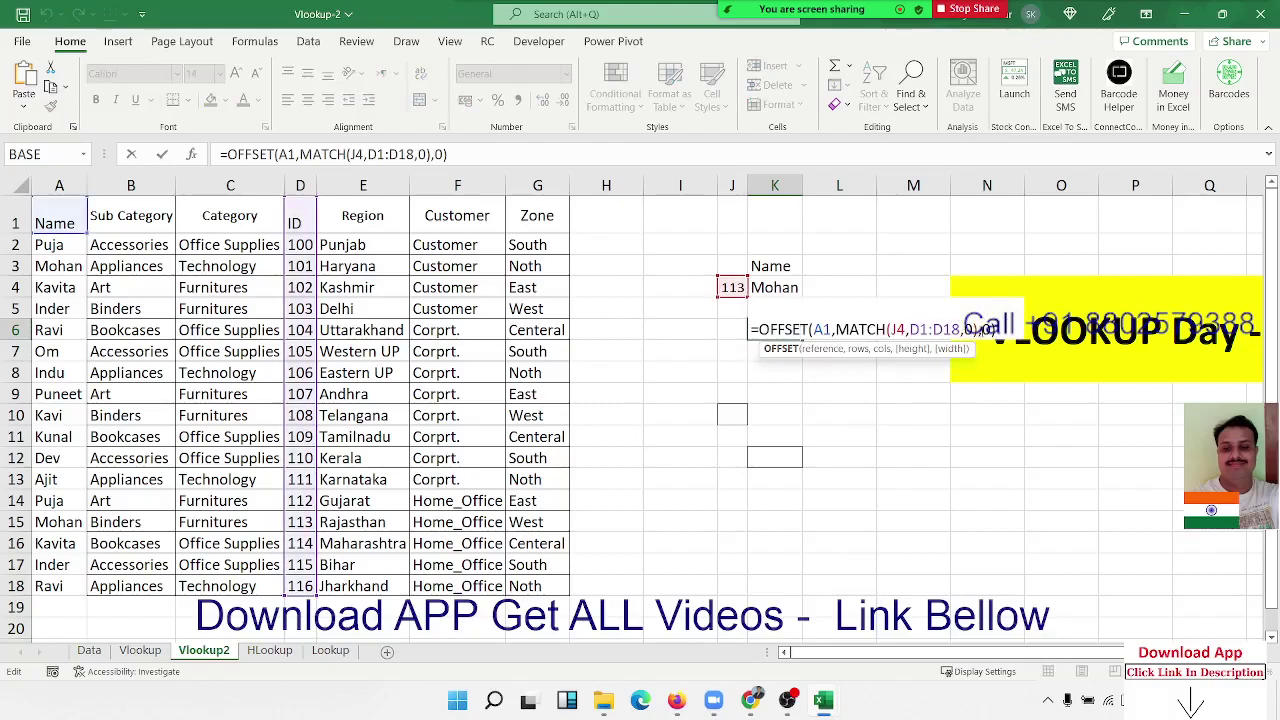
pyautogui.click(845, 330)
pyautogui.write('-')
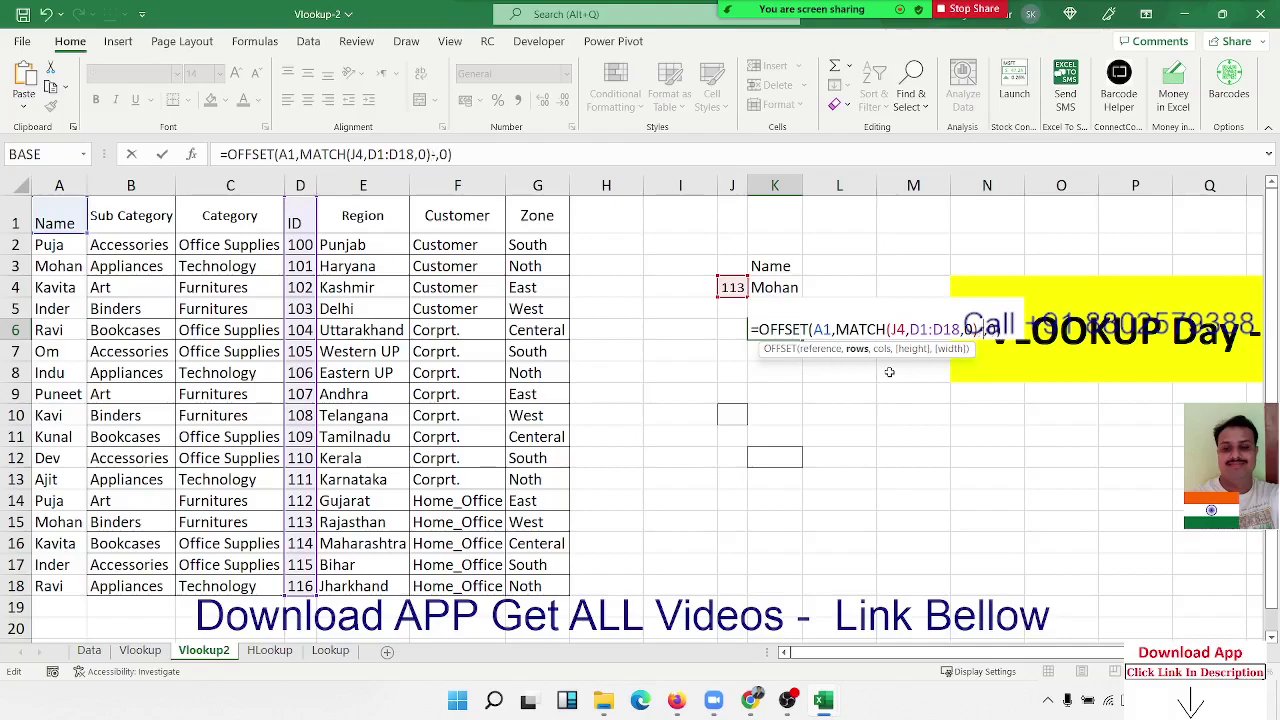
pyautogui.write('1')
pyautogui.hotkey('ctrl', 'Return')
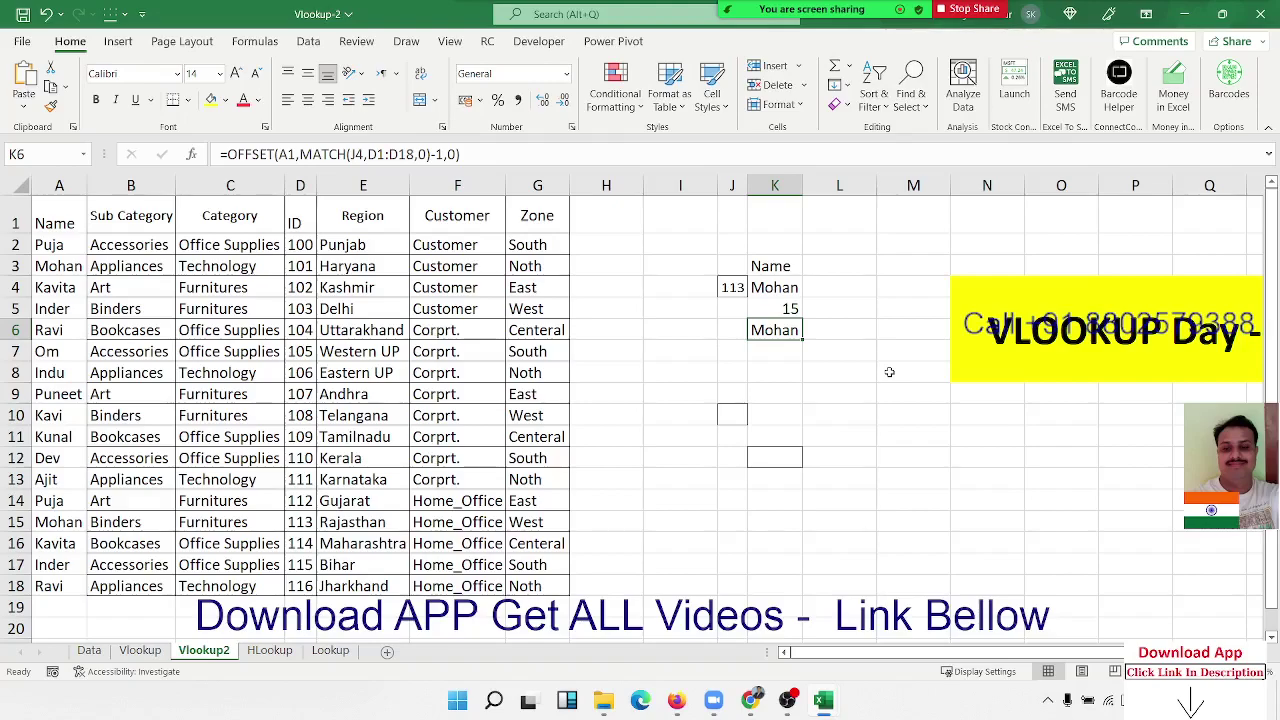
# Step: Enter the new lookup ID 113 in J8
pyautogui.click(727, 375)
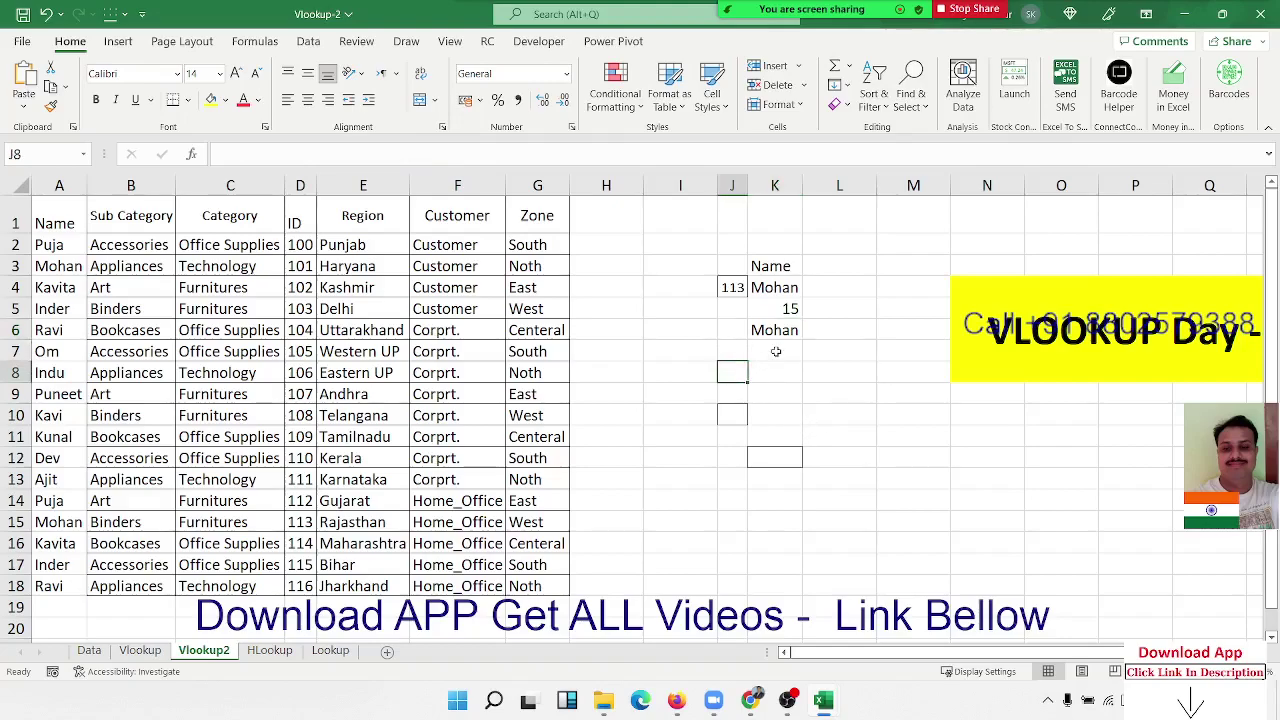
pyautogui.write('113')
pyautogui.press('Up')
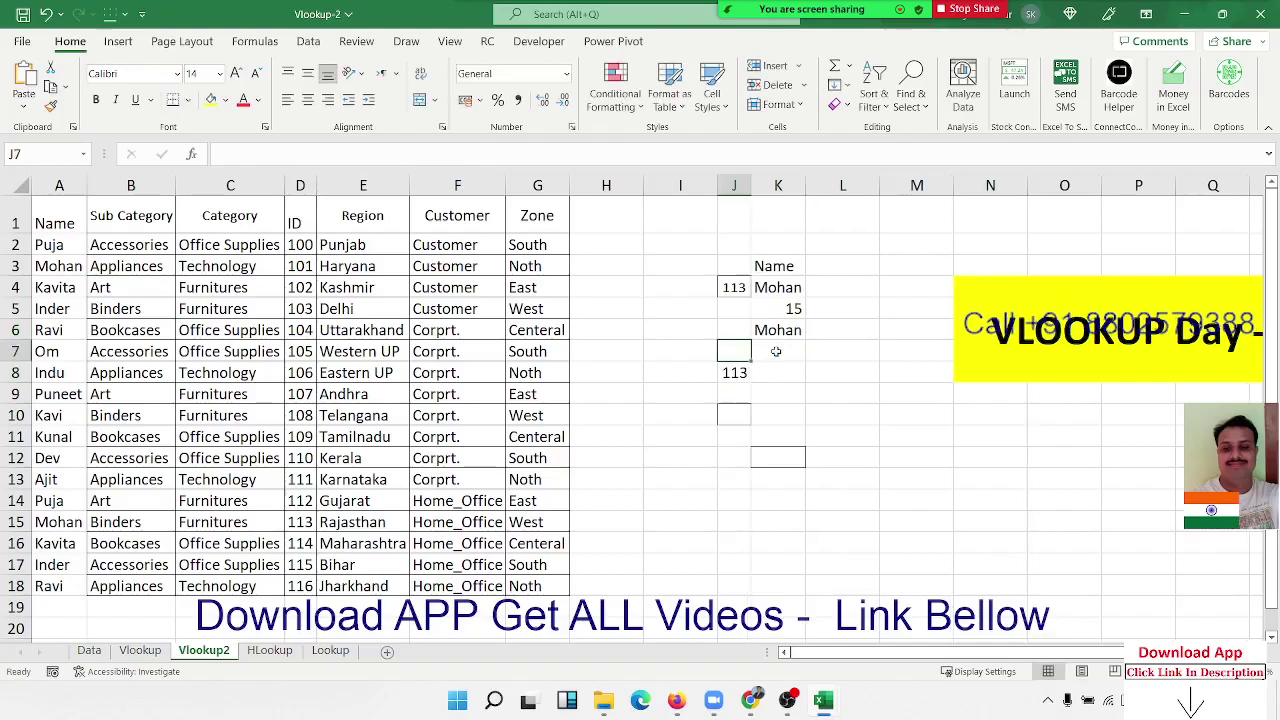
pyautogui.press('Down')
pyautogui.press('Right')
pyautogui.press('Down')
# Step: Enter =XLOOKUP(J8,D1:D18,A1:A18) in K9, returning Mohan for ID 113
pyautogui.write('=')
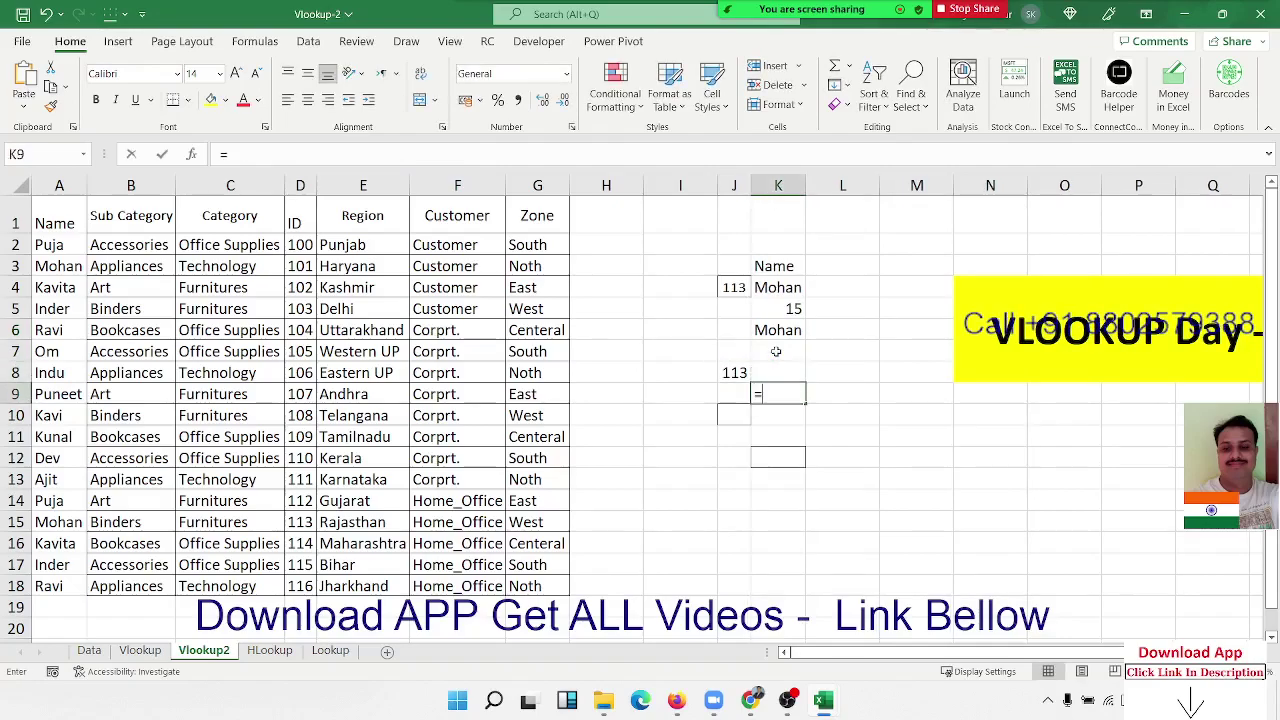
pyautogui.write('xl')
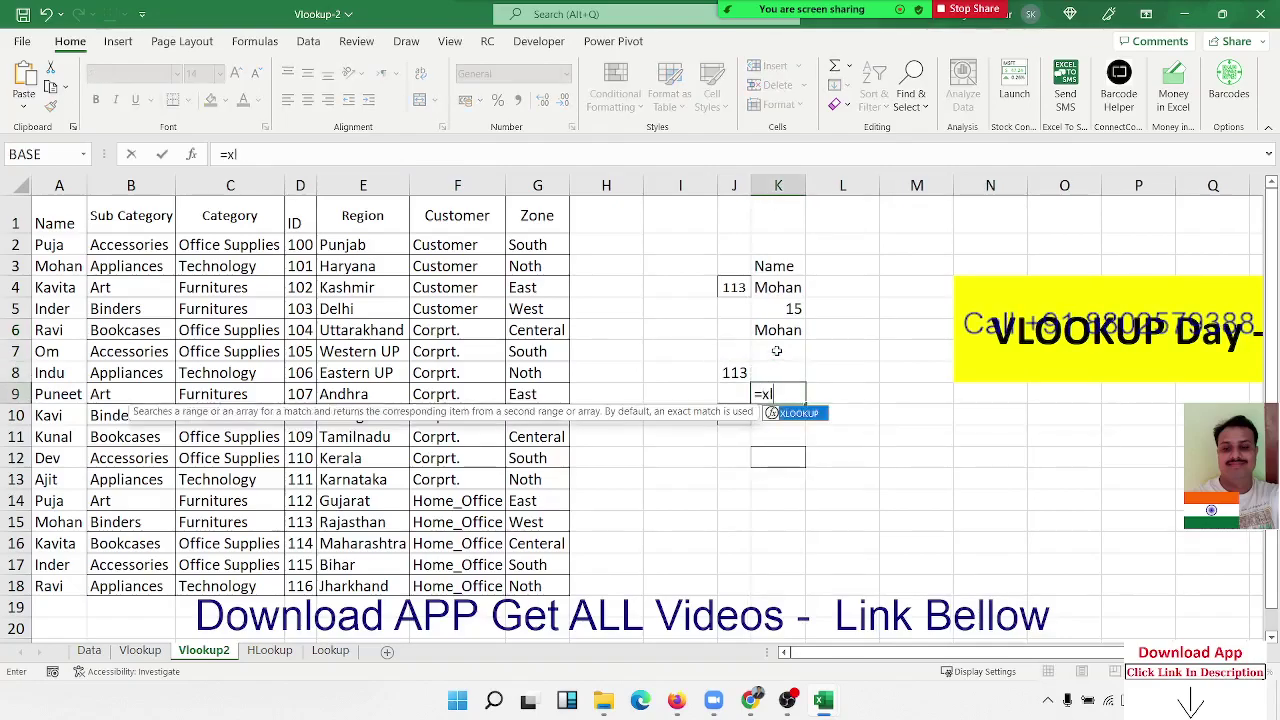
pyautogui.write('o')
pyautogui.press('Tab')
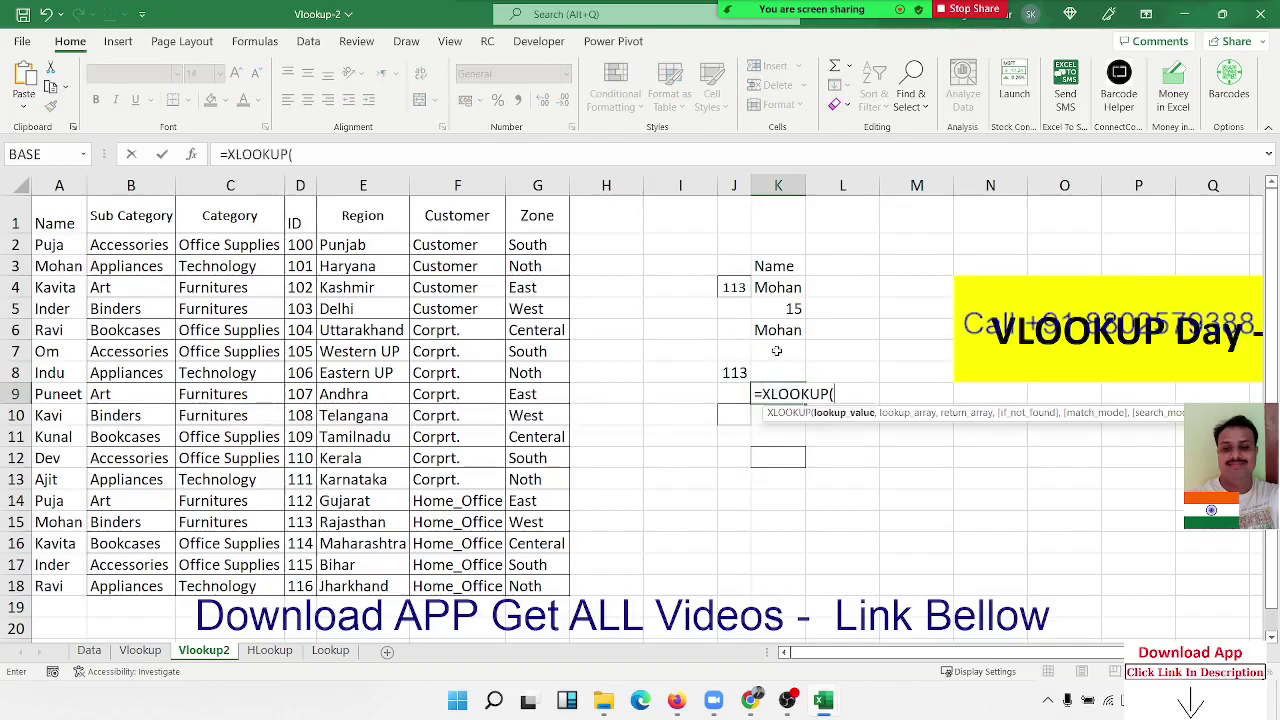
pyautogui.press('Up')
pyautogui.press('Left')
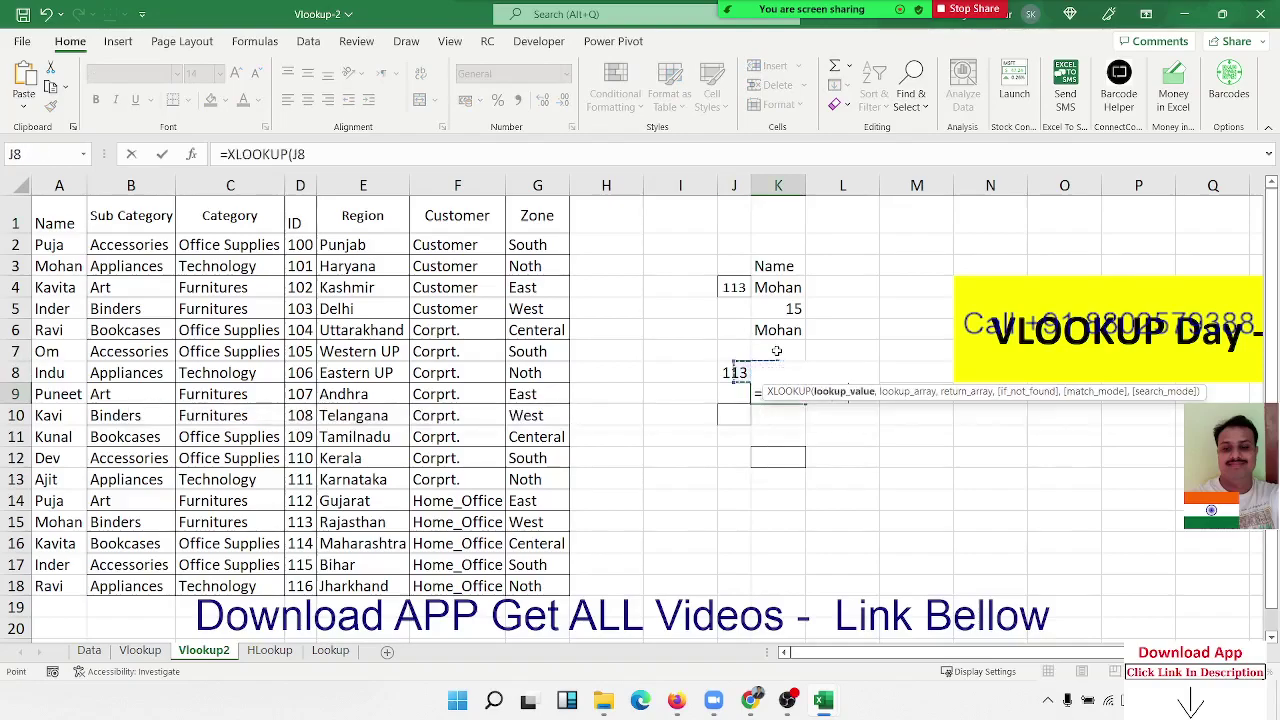
pyautogui.write(',')
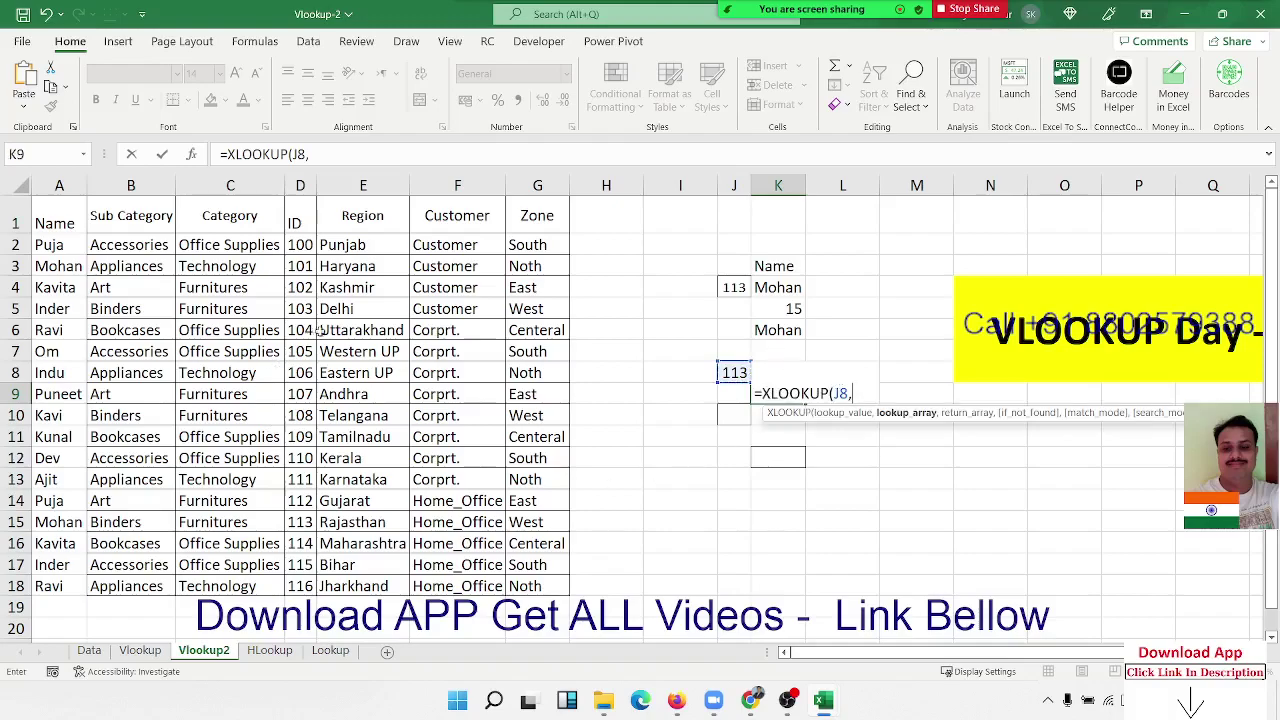
pyautogui.moveTo(294, 222); pyautogui.dragTo(288, 586)
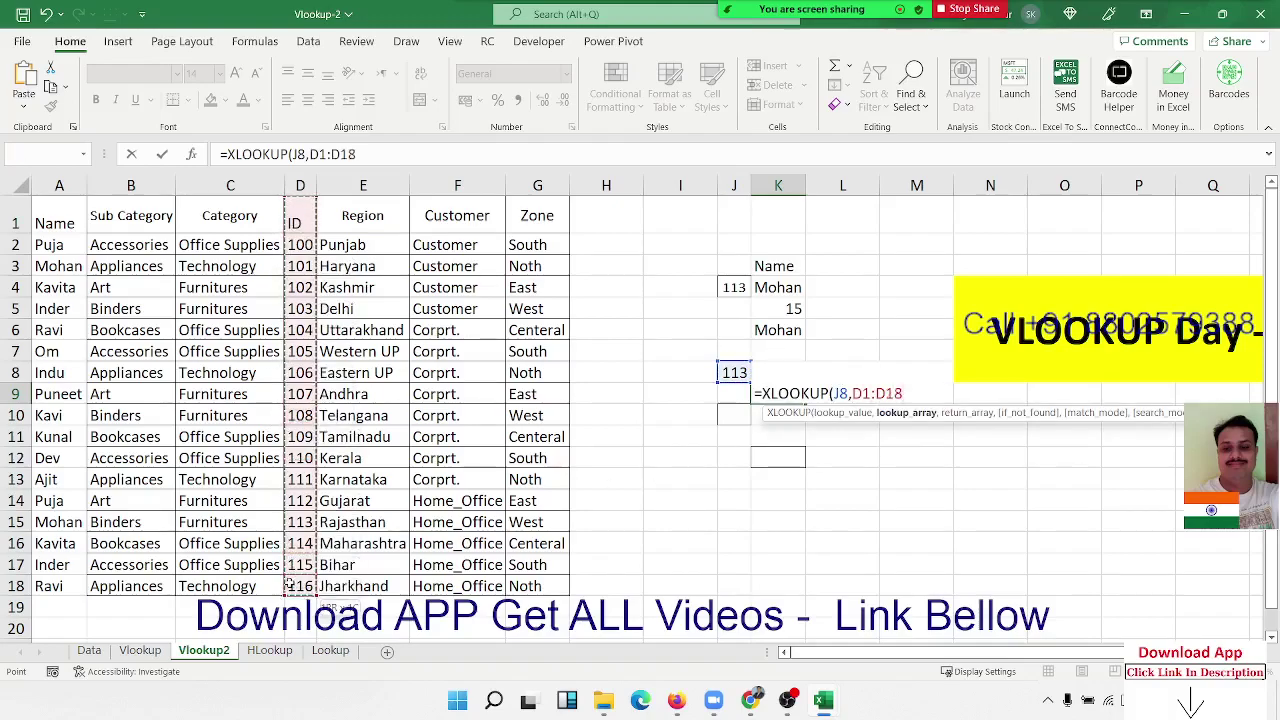
pyautogui.write(',')
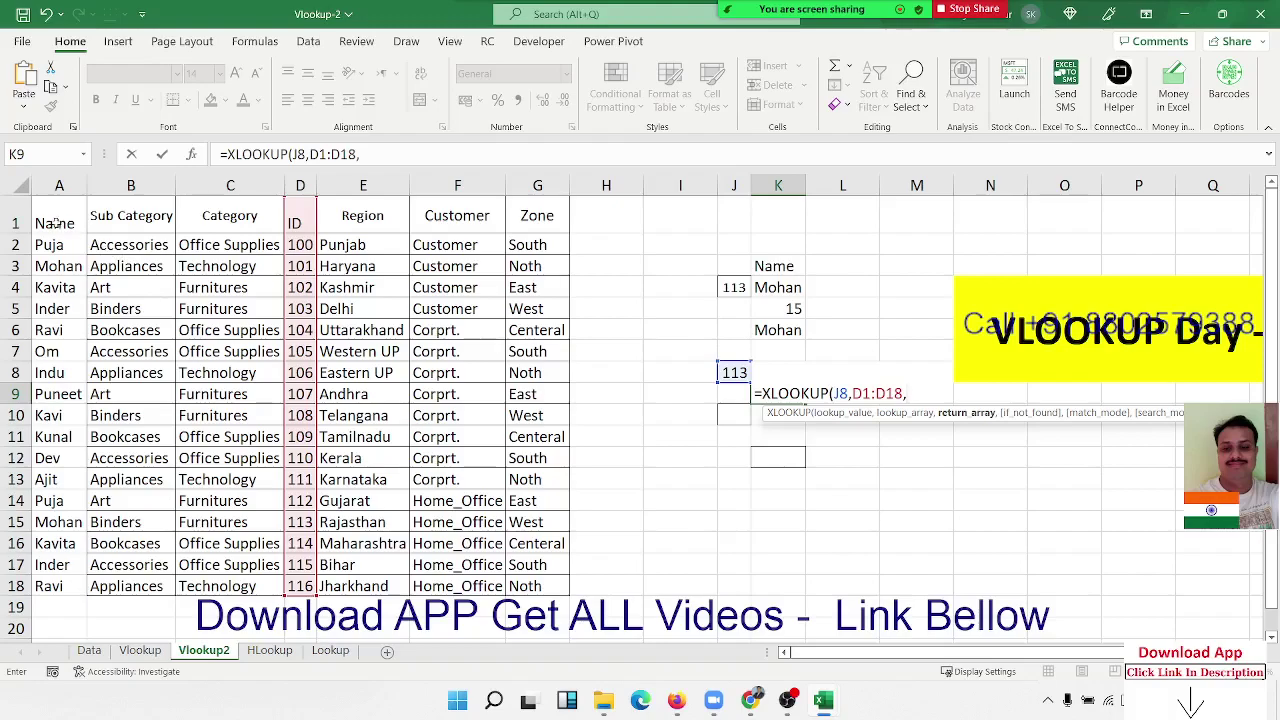
pyautogui.moveTo(56, 220); pyautogui.dragTo(35, 585)
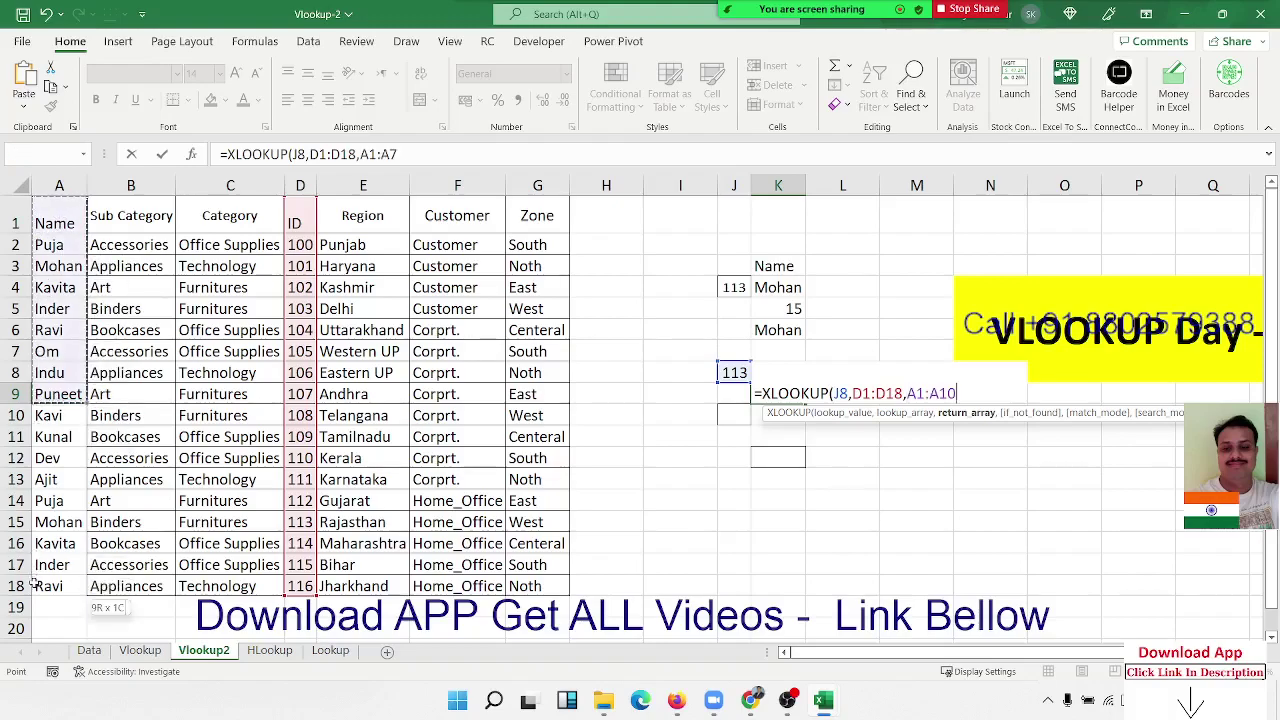
pyautogui.press('Return')
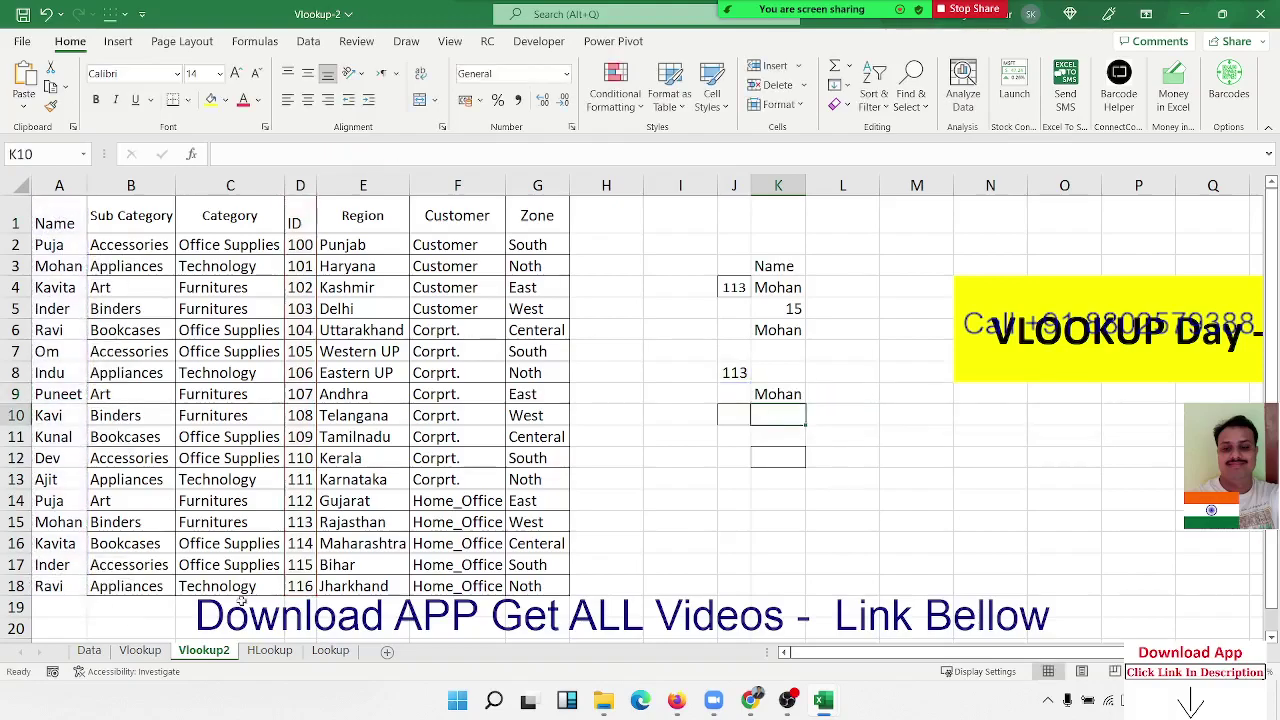
pyautogui.click(780, 394)
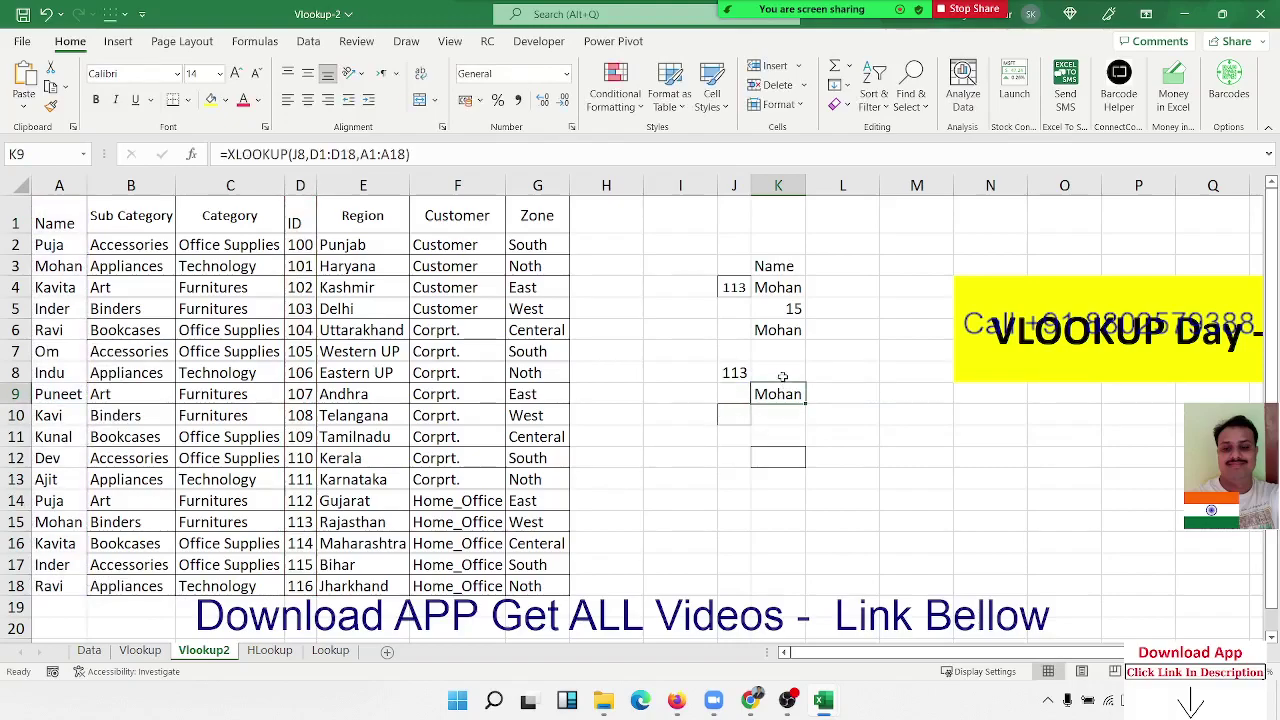
pyautogui.click(783, 373)
# Step: Label K8 as 'Name' and review K9's XLOOKUP against the ID column D
pyautogui.write('Name')
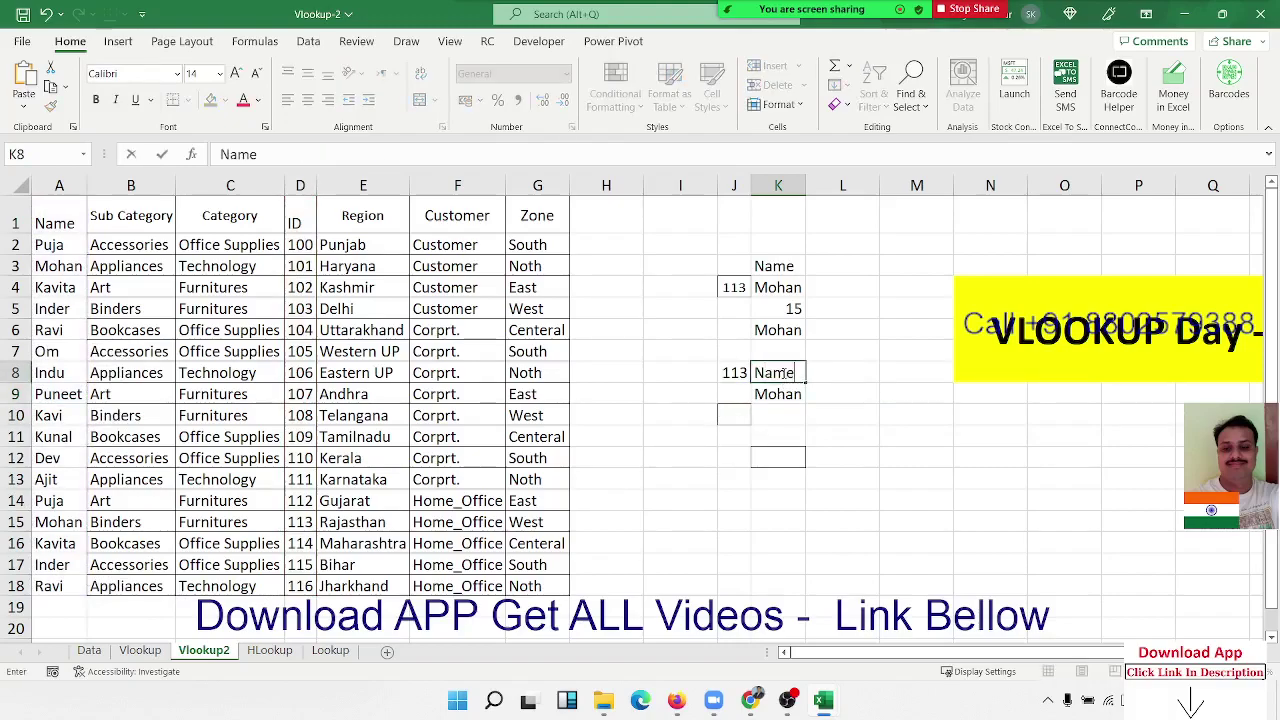
pyautogui.press('Return')
pyautogui.press('F2')
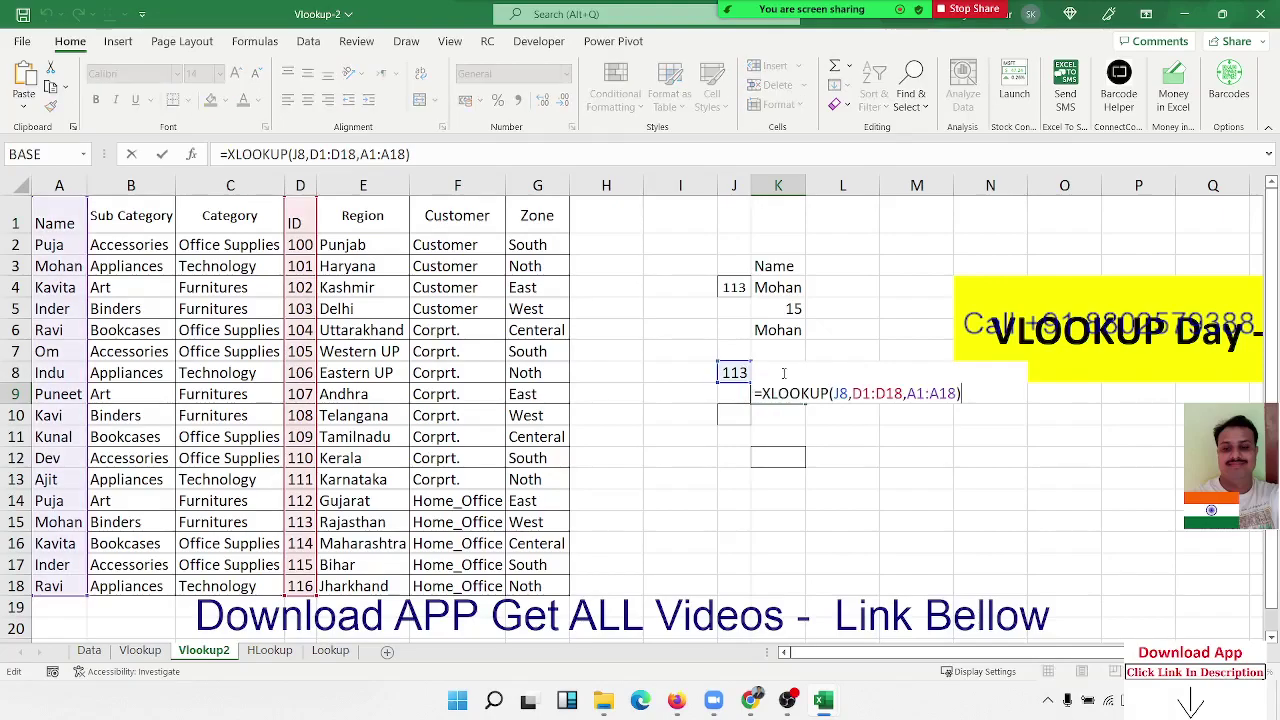
pyautogui.press('Escape')
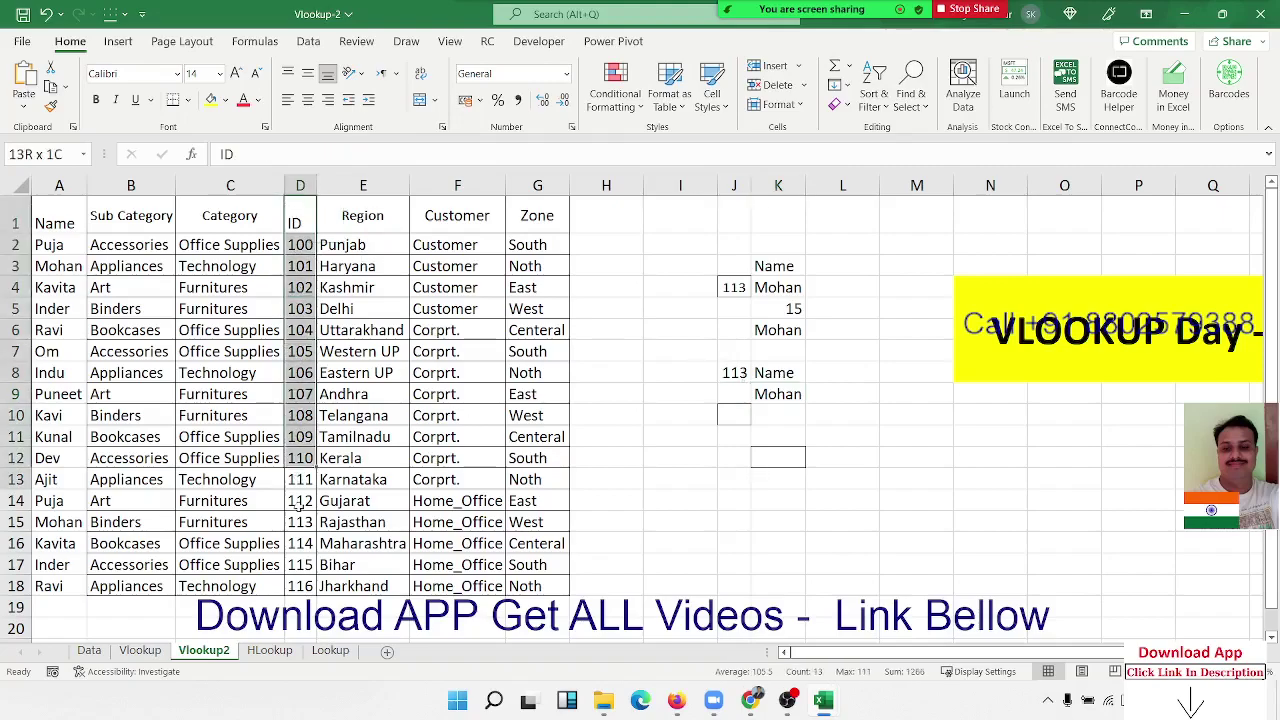
pyautogui.moveTo(294, 218); pyautogui.dragTo(300, 590)
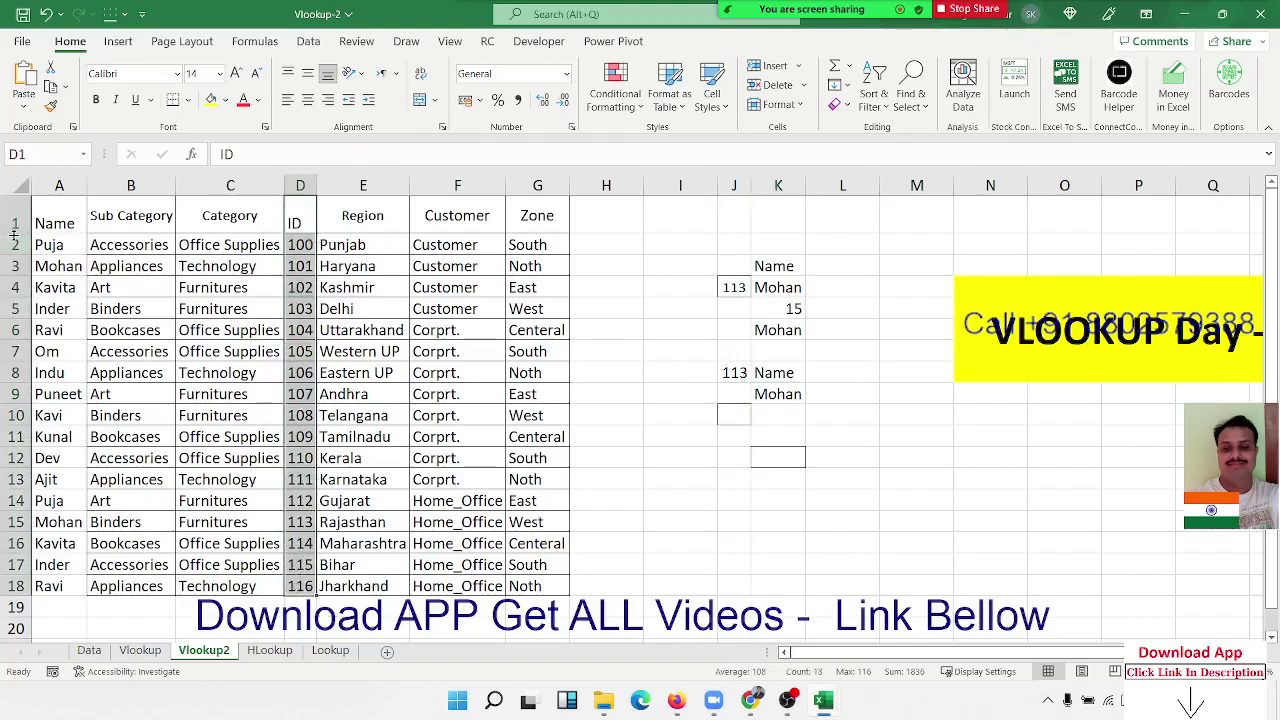
# Step: Review the K4, K6 and K9 lookup formulas, then go to the HLookup sheet
pyautogui.click(787, 290)
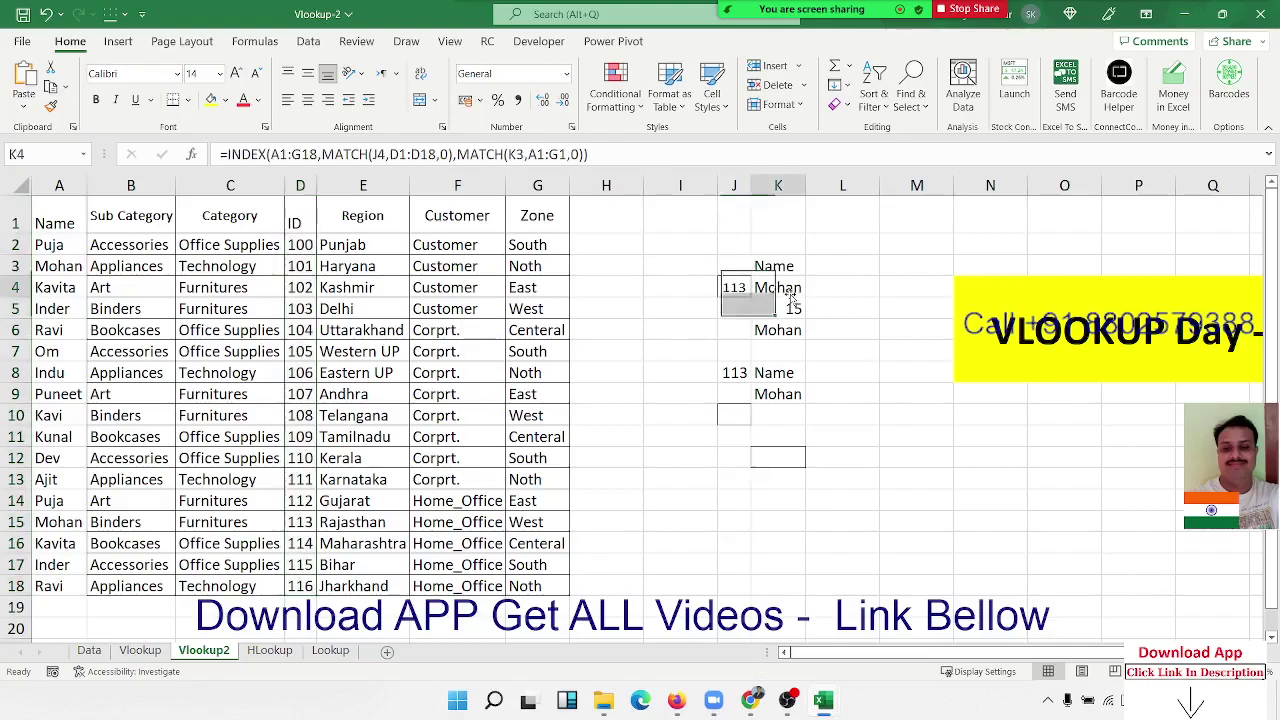
pyautogui.doubleClick(790, 290)
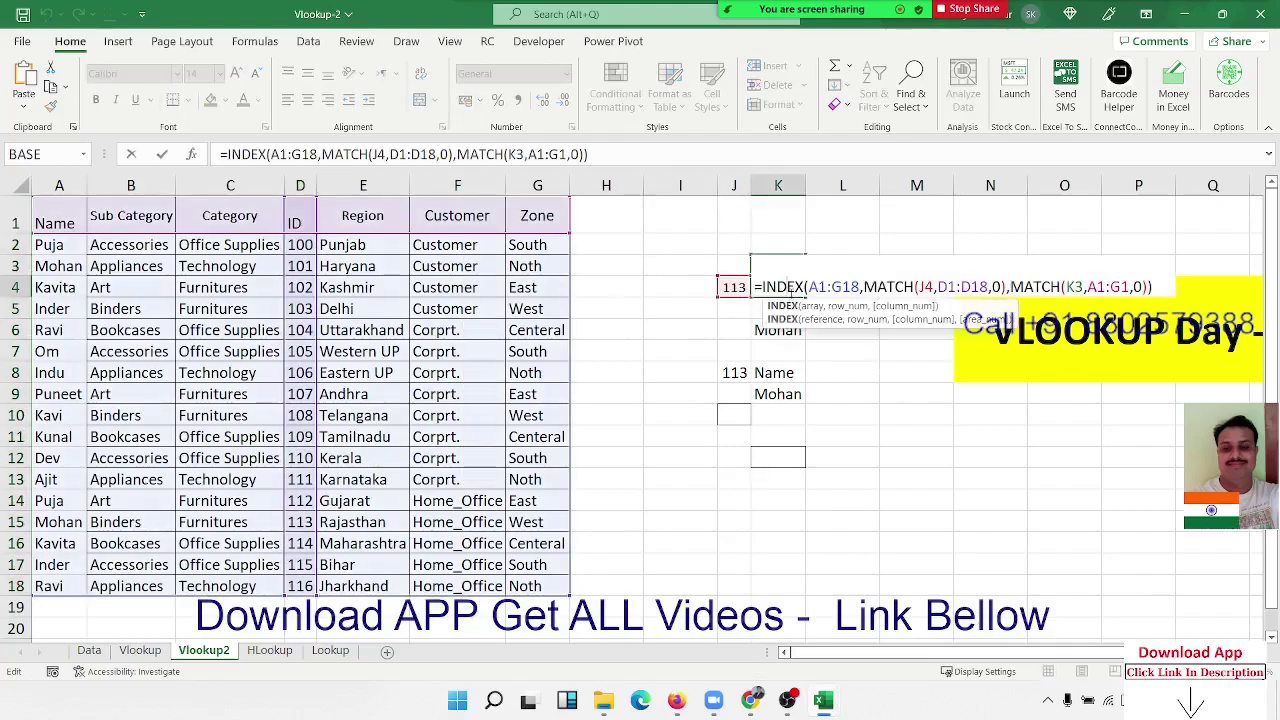
pyautogui.press('Escape')
pyautogui.doubleClick(787, 330)
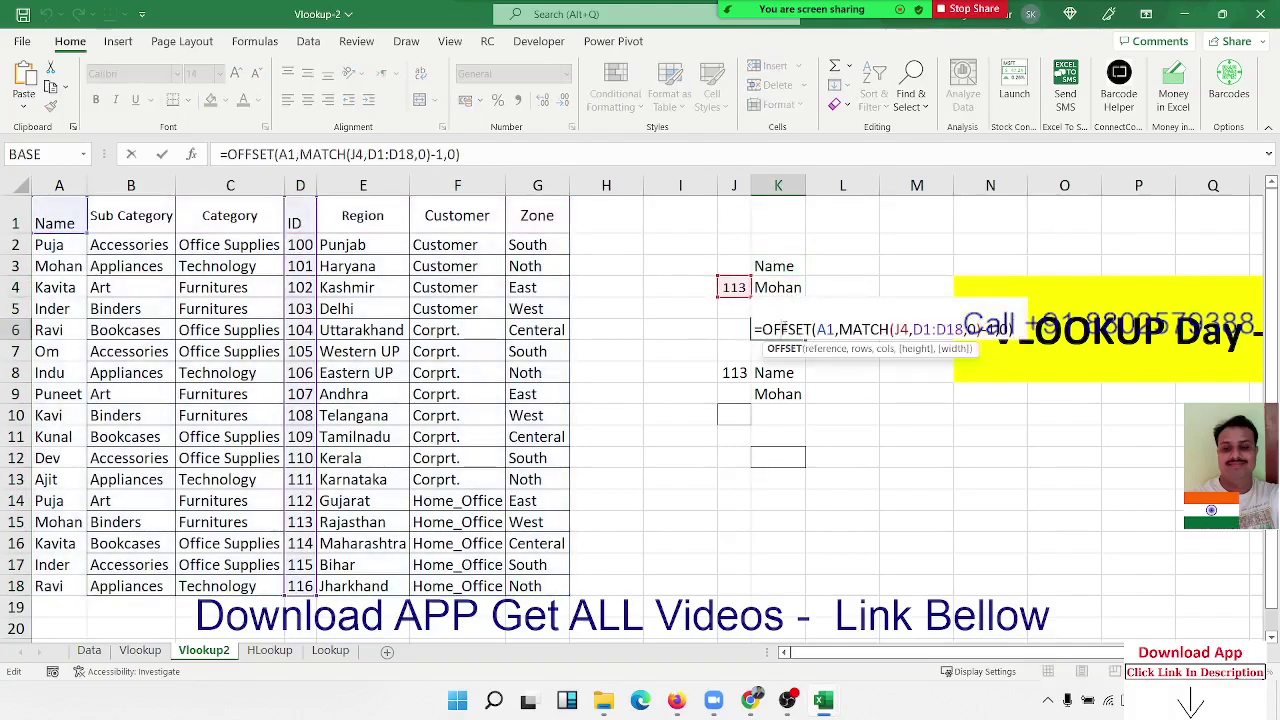
pyautogui.press('Escape')
pyautogui.click(778, 394)
pyautogui.doubleClick(775, 394)
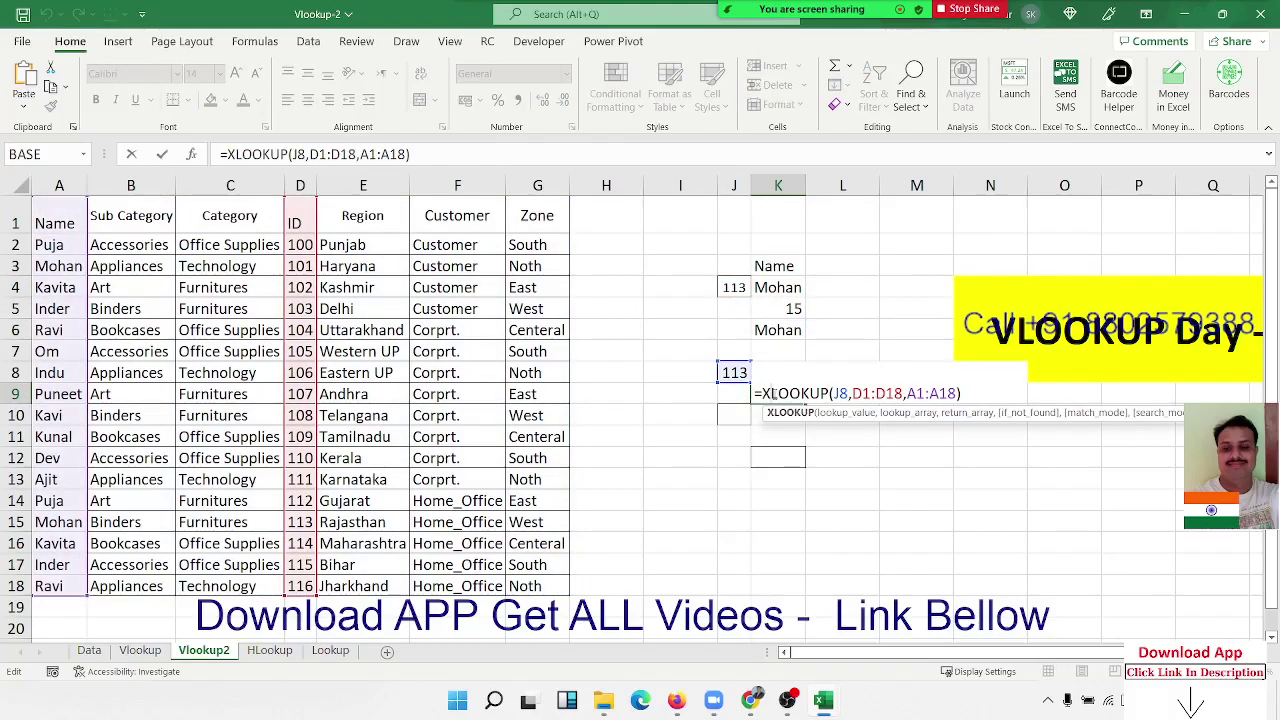
pyautogui.press('Escape')
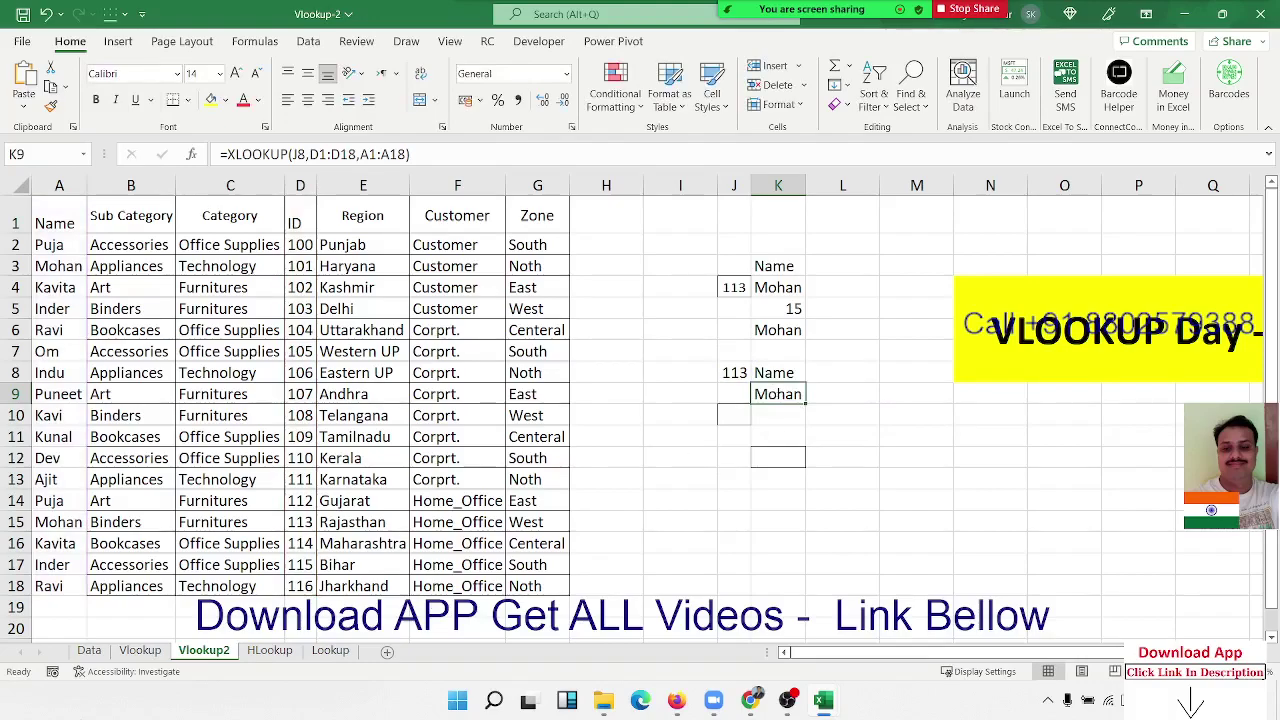
pyautogui.click(278, 655)
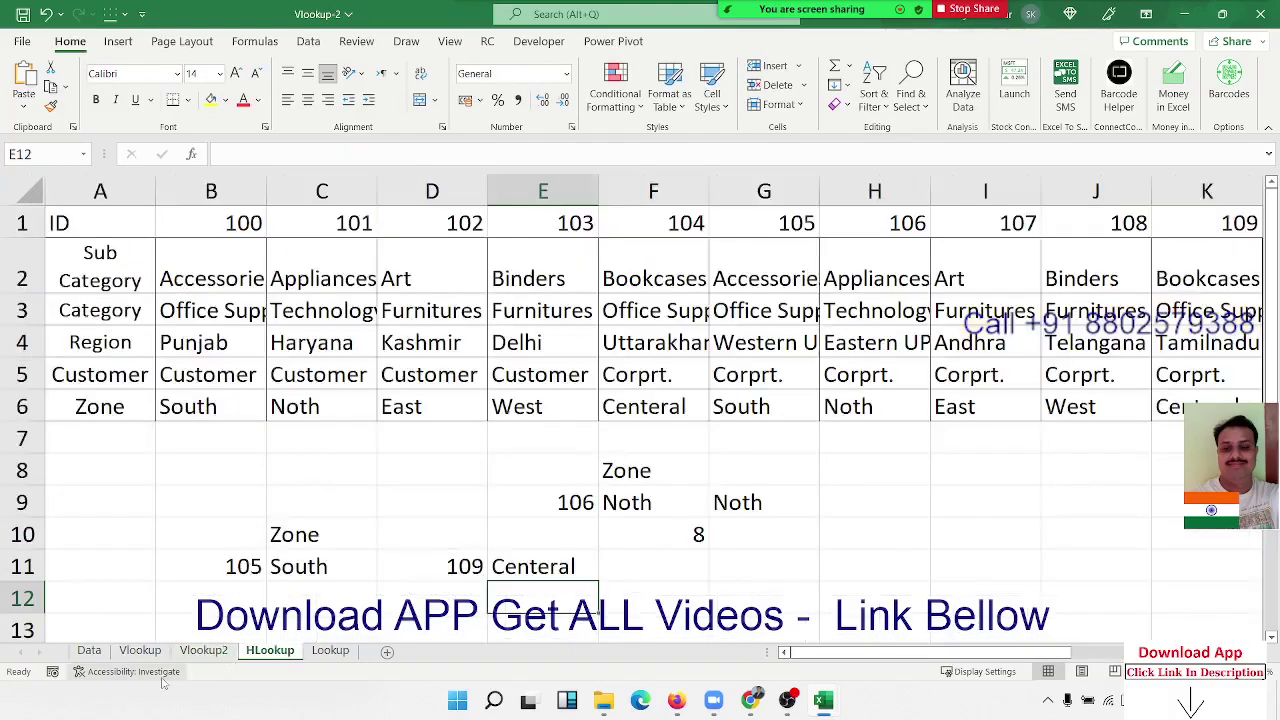
# Step: Clear the old lookup results in B8:J17 on the HLookup sheet
pyautogui.moveTo(195, 462); pyautogui.dragTo(1085, 663)
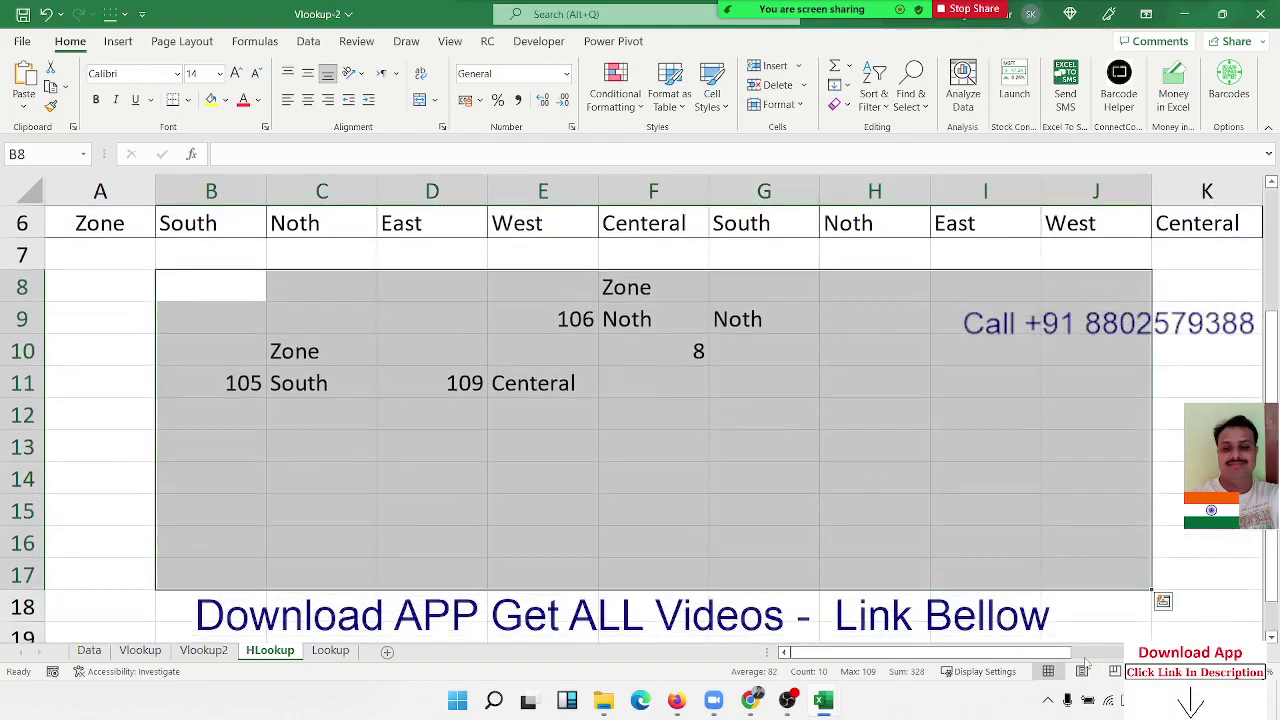
pyautogui.press('Delete')
pyautogui.scroll(2, 1085, 663)
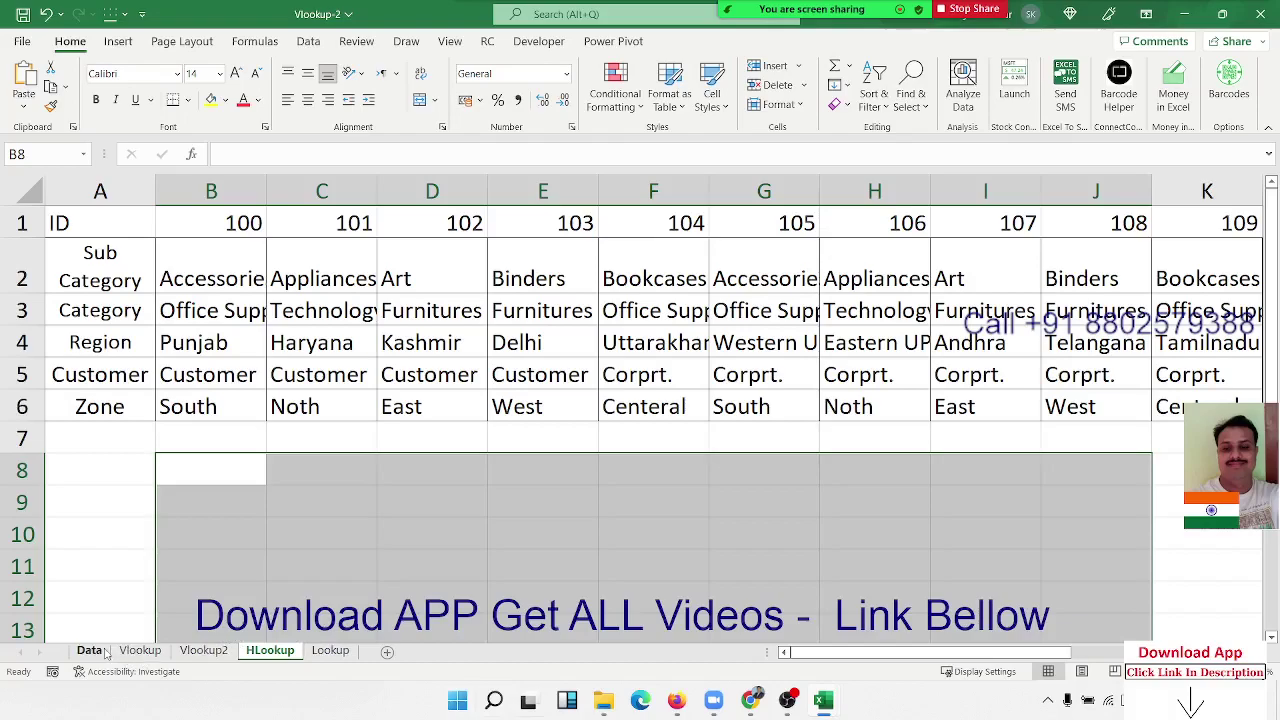
# Step: Review the IDs 100 to 116 in A2:A18 on the Data sheet
pyautogui.click(89, 650)
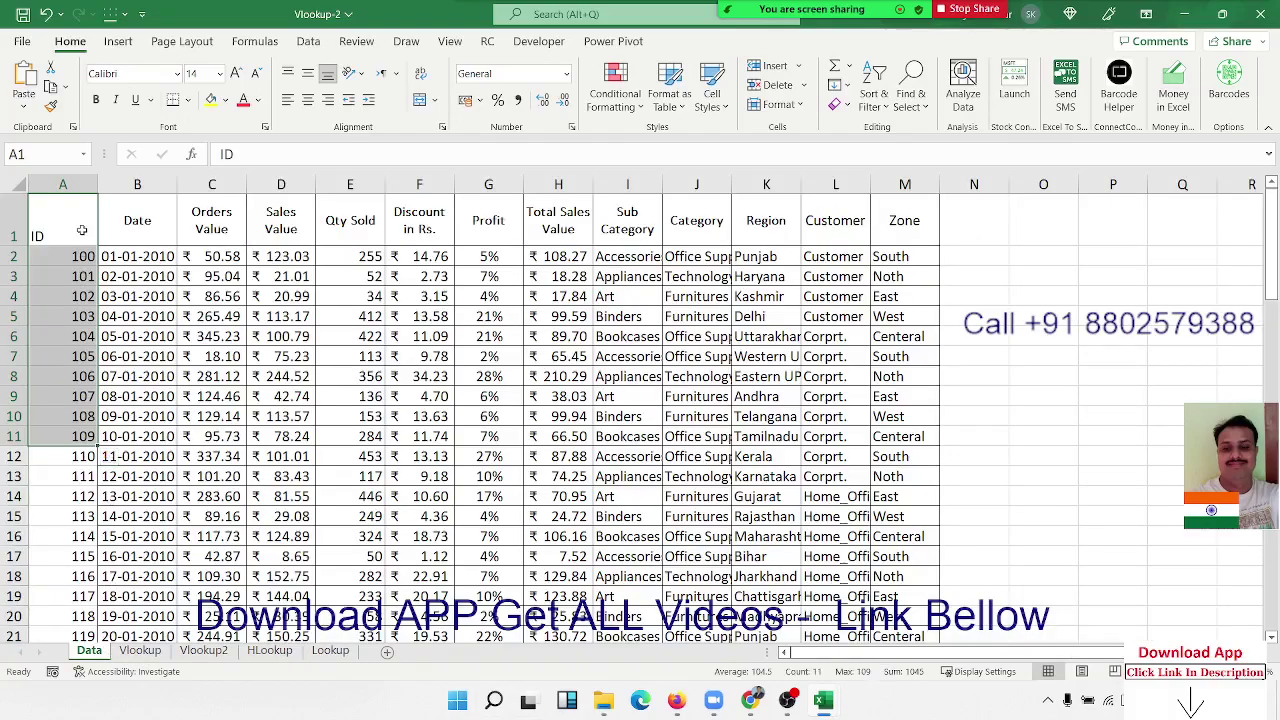
pyautogui.moveTo(82, 232); pyautogui.dragTo(80, 258)
pyautogui.moveTo(78, 362); pyautogui.dragTo(90, 525)
pyautogui.click(110, 396)
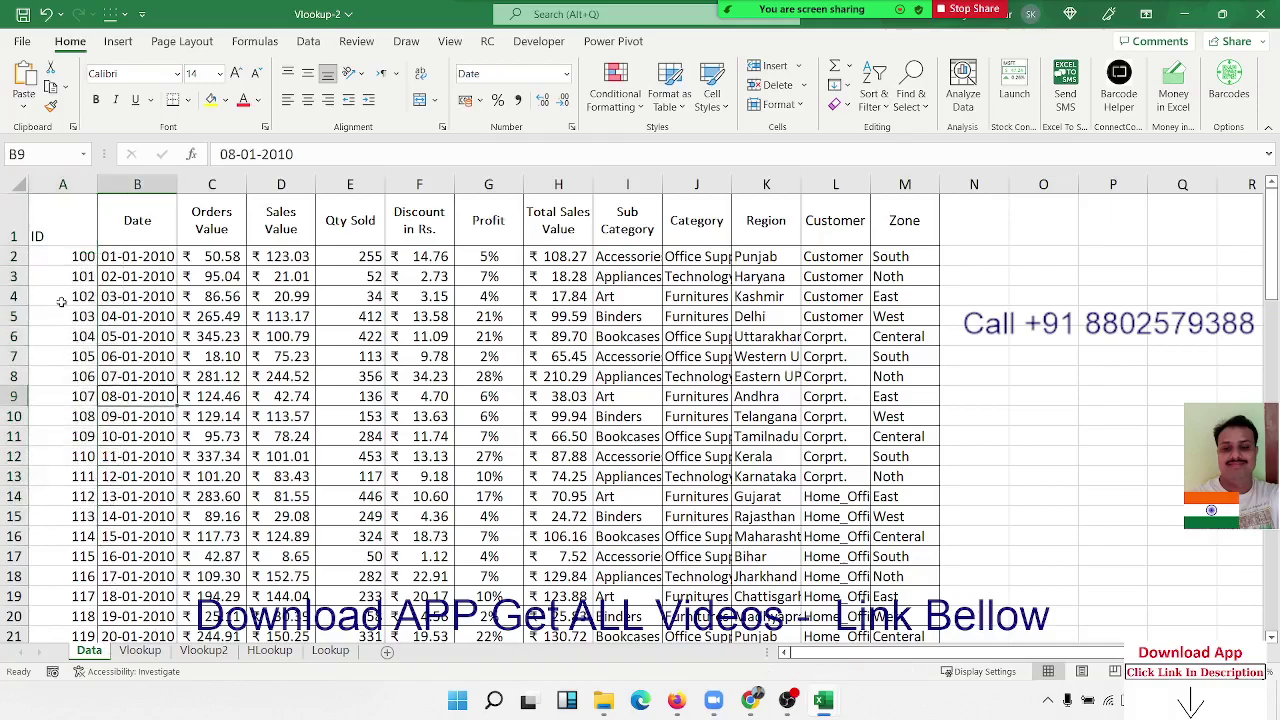
pyautogui.moveTo(85, 257); pyautogui.dragTo(85, 578)
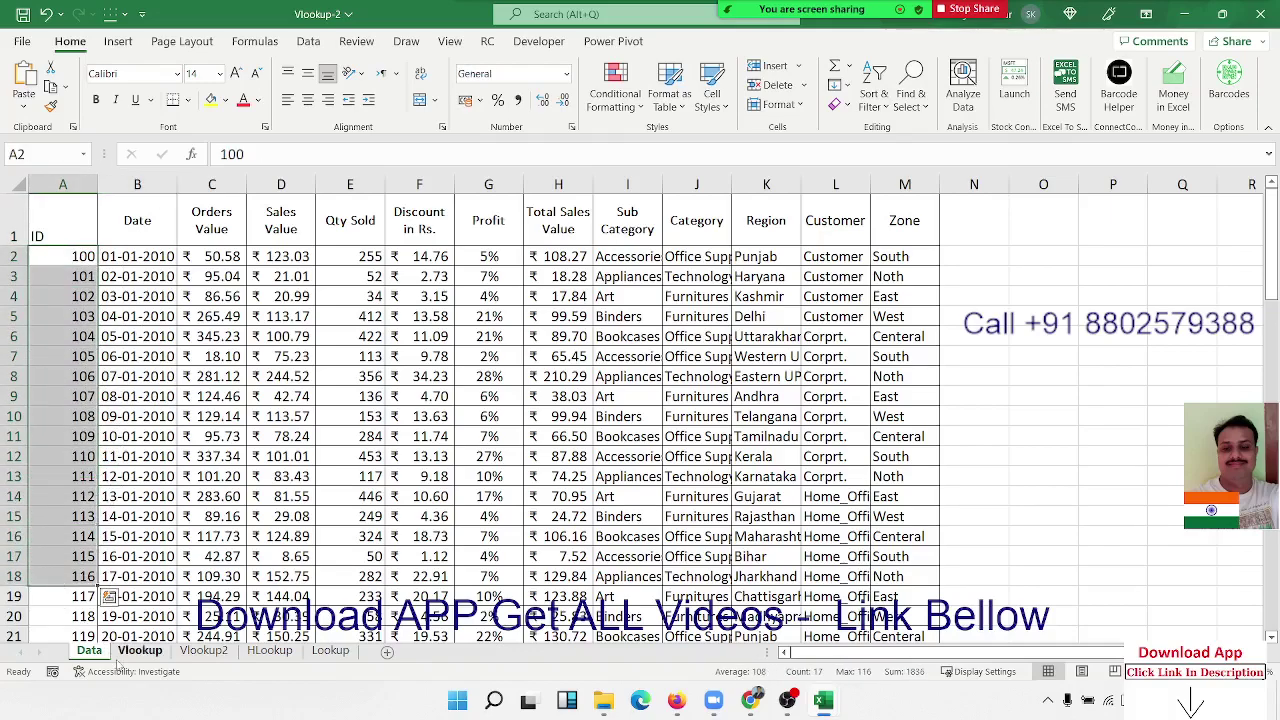
# Step: Back on the HLookup sheet, highlight the horizontal IDs in row 1
pyautogui.click(269, 650)
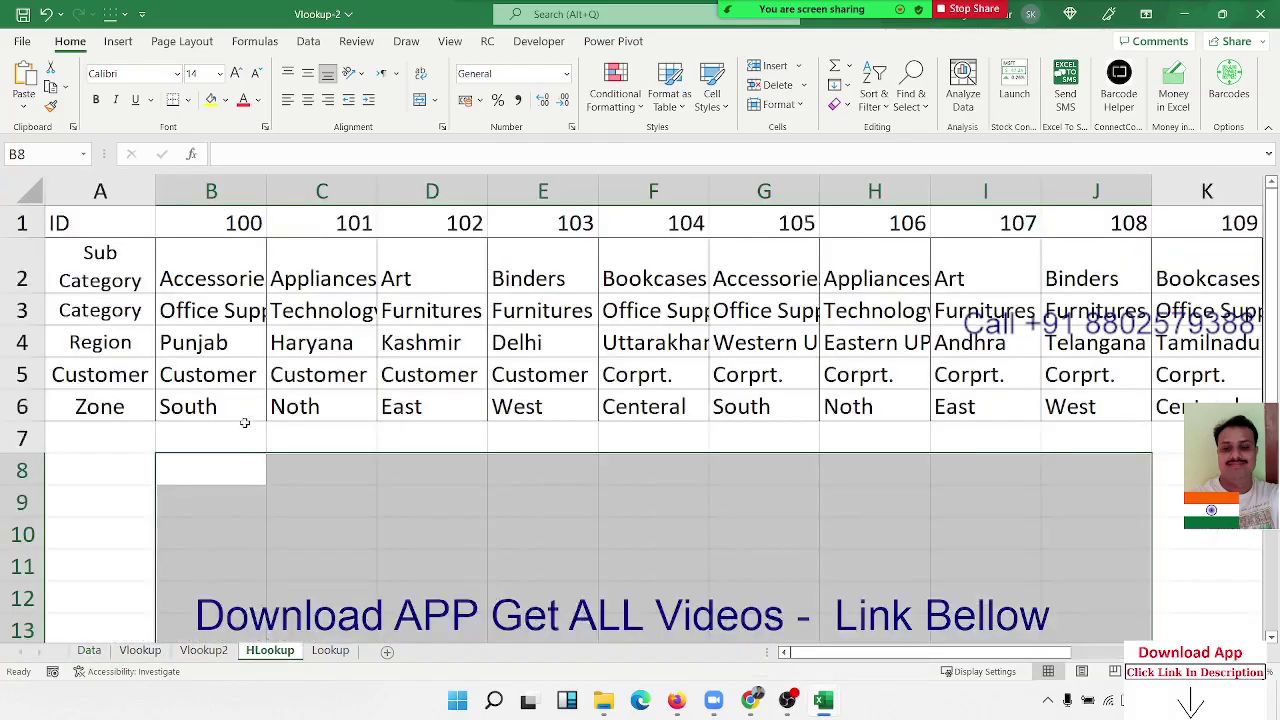
pyautogui.click(226, 310)
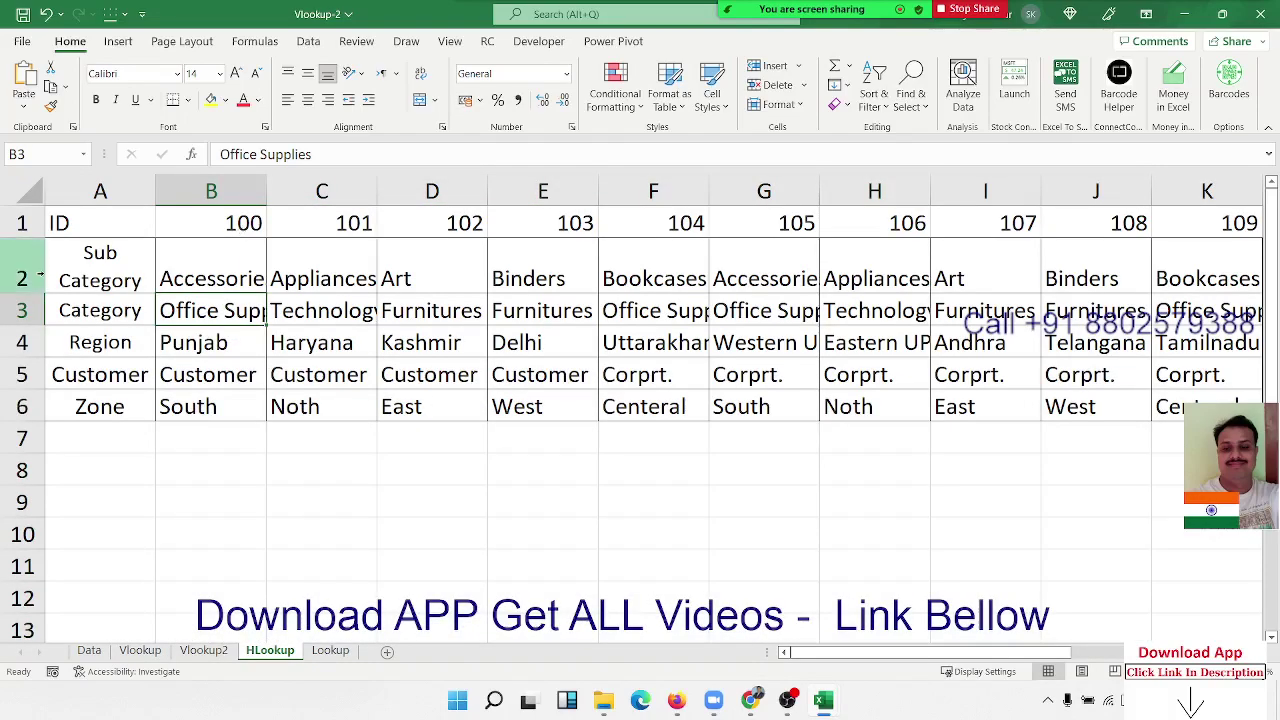
pyautogui.moveTo(76, 226); pyautogui.dragTo(977, 222)
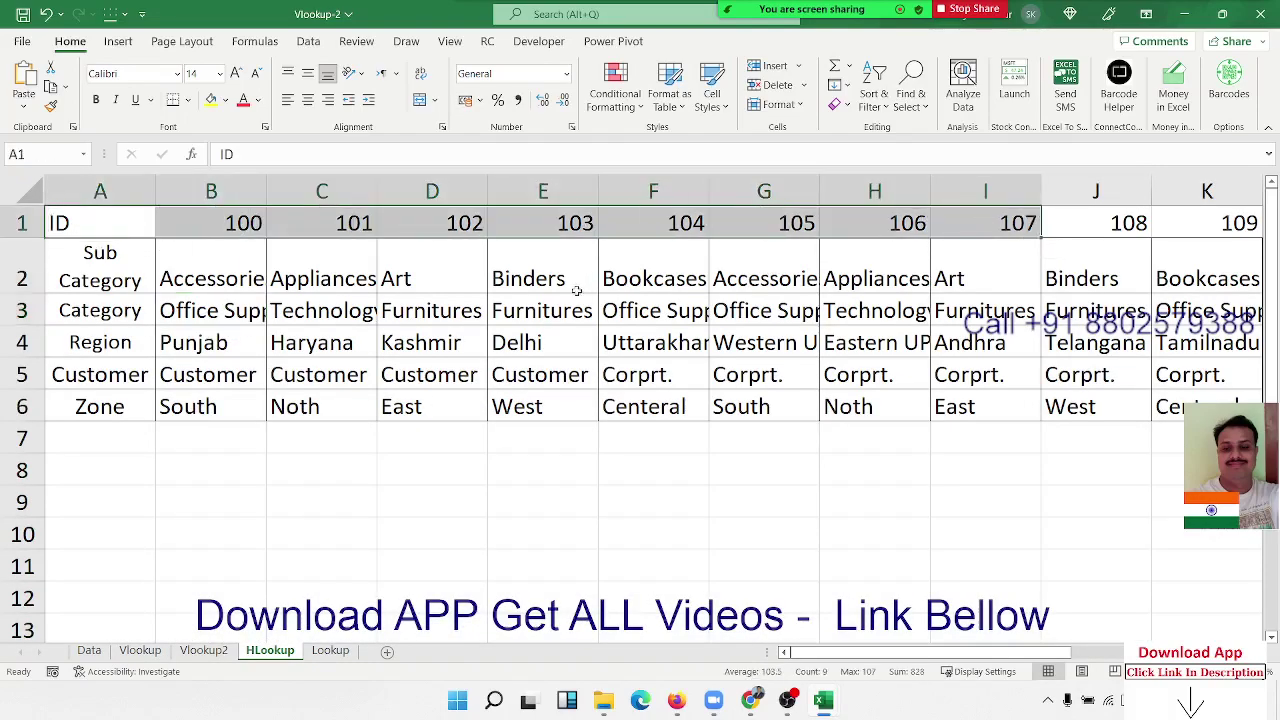
pyautogui.click(340, 330)
pyautogui.moveTo(202, 224); pyautogui.dragTo(1140, 224)
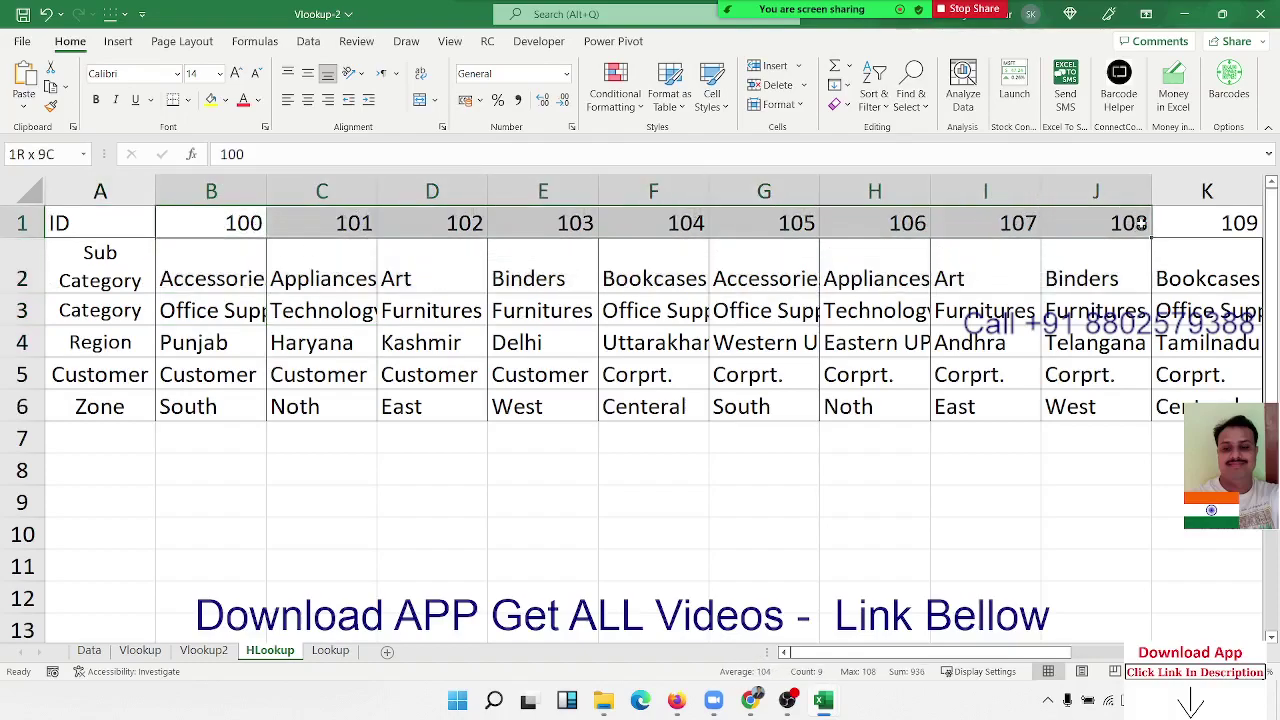
pyautogui.click(303, 537)
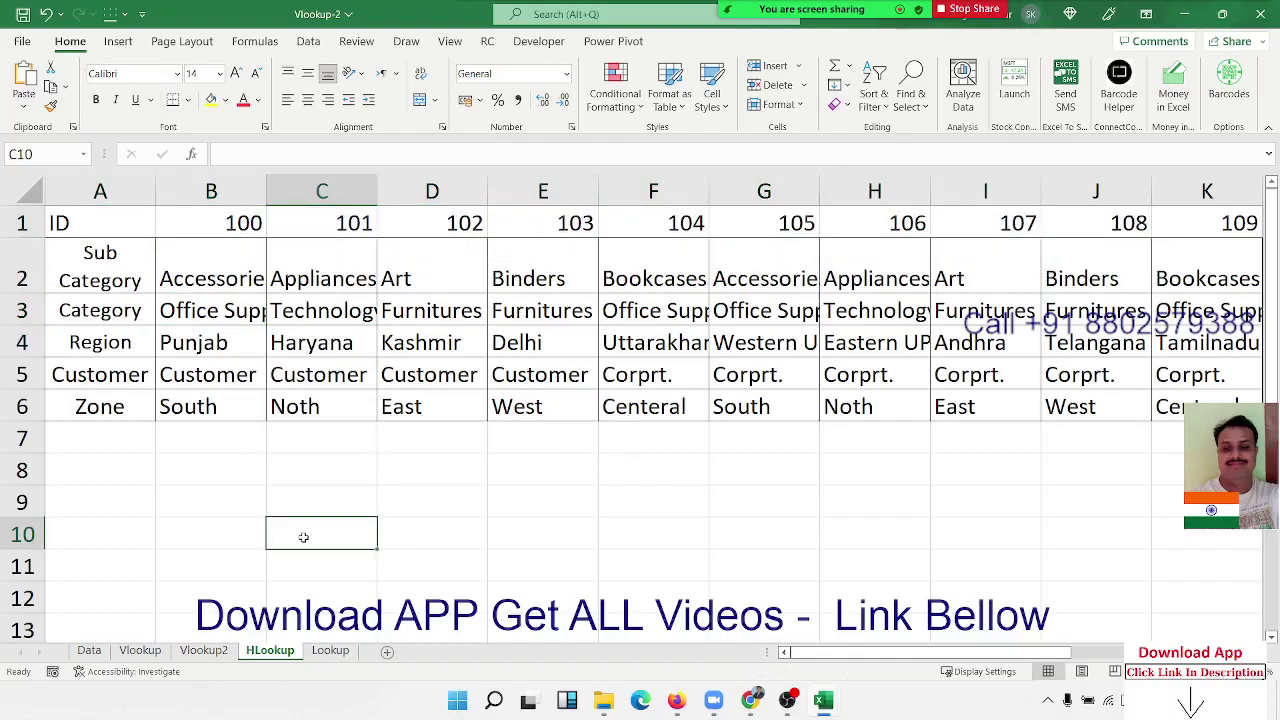
# Step: Enter lookup ID 108 in C10 and the heading 'Zone' in D9
pyautogui.write('108')
pyautogui.press('Tab')
pyautogui.press('Up')
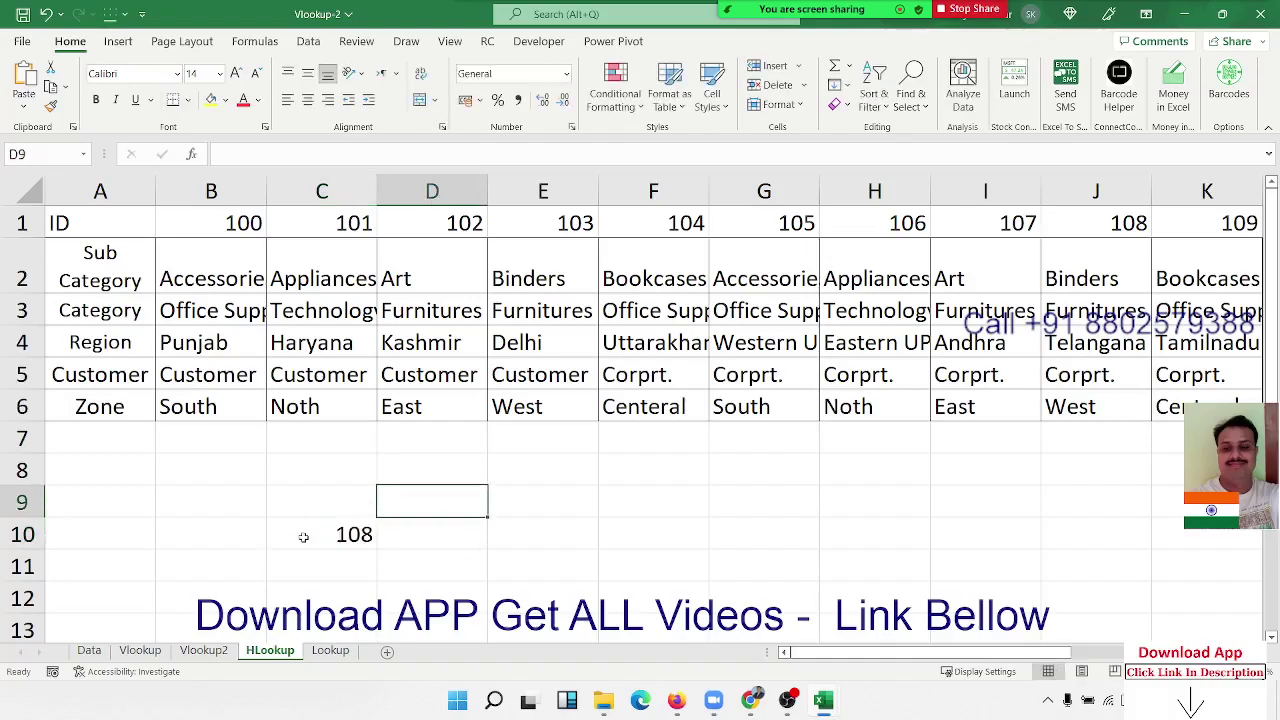
pyautogui.write('Zo')
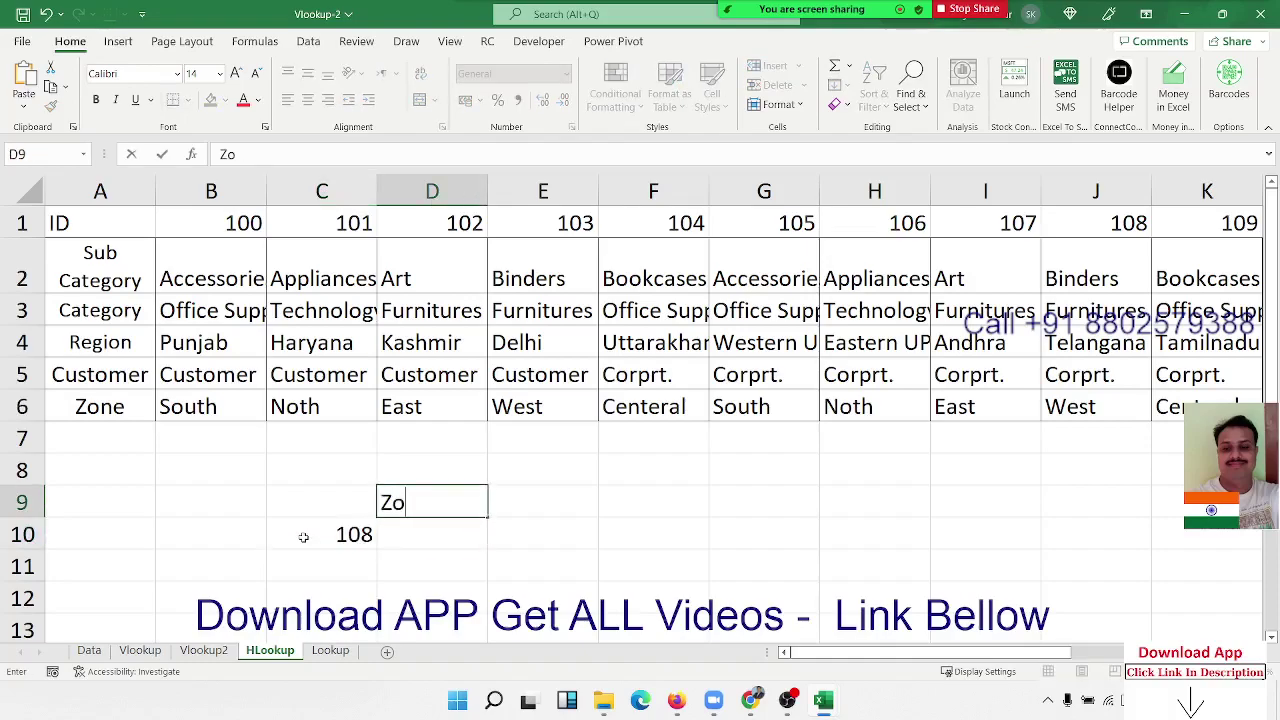
pyautogui.write('ne')
pyautogui.press('Return')
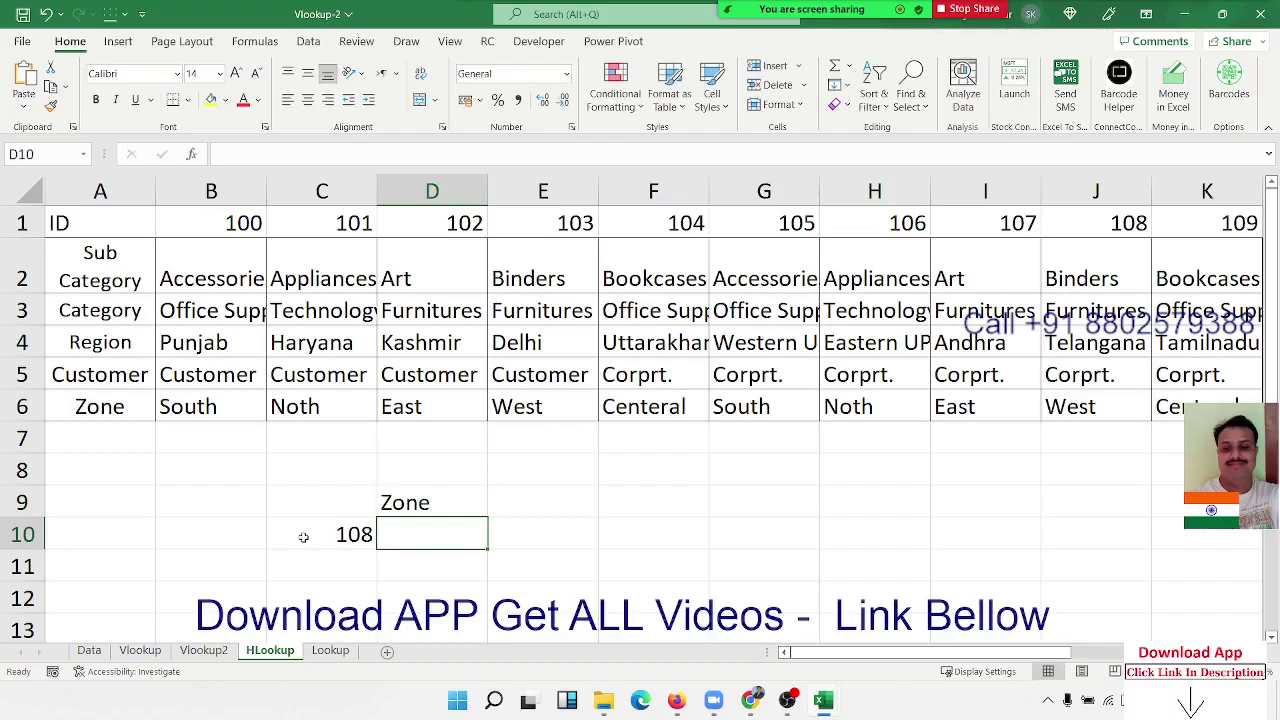
# Step: Enter =HLOOKUP(C10,1:6,6,0) in D10, returning West for ID 108
pyautogui.write('=')
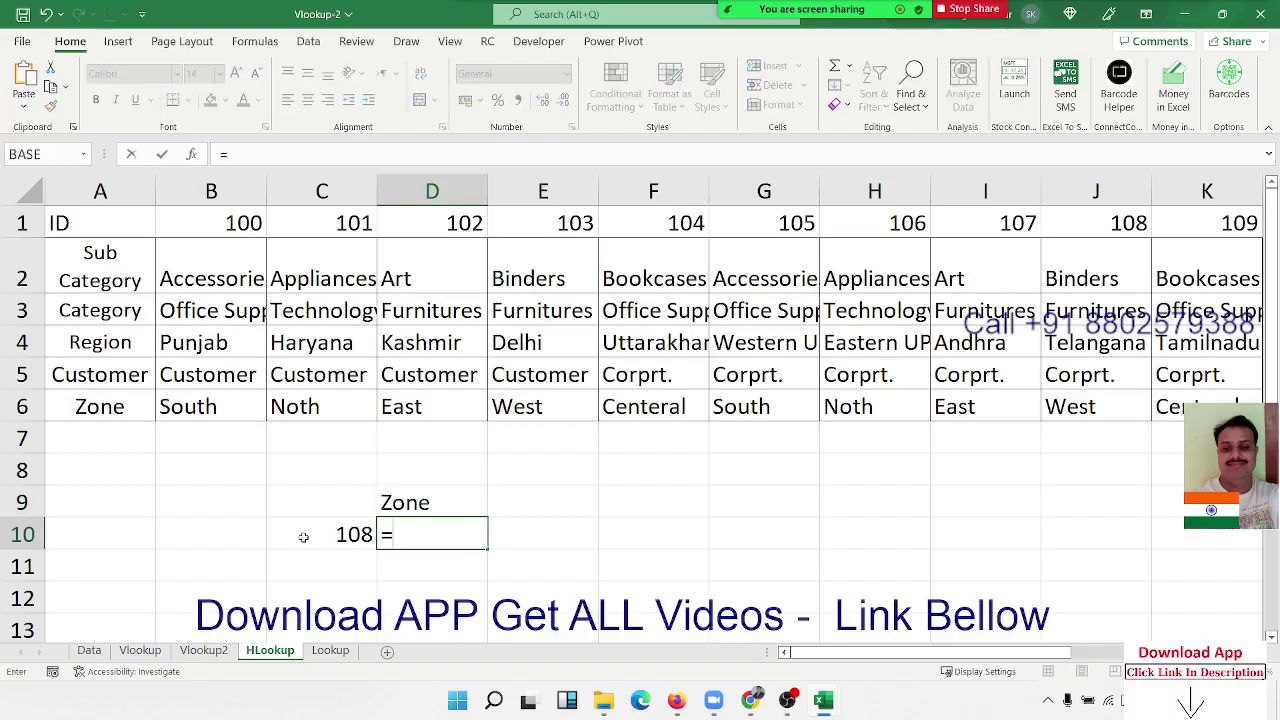
pyautogui.write('hlo')
pyautogui.press('Tab')
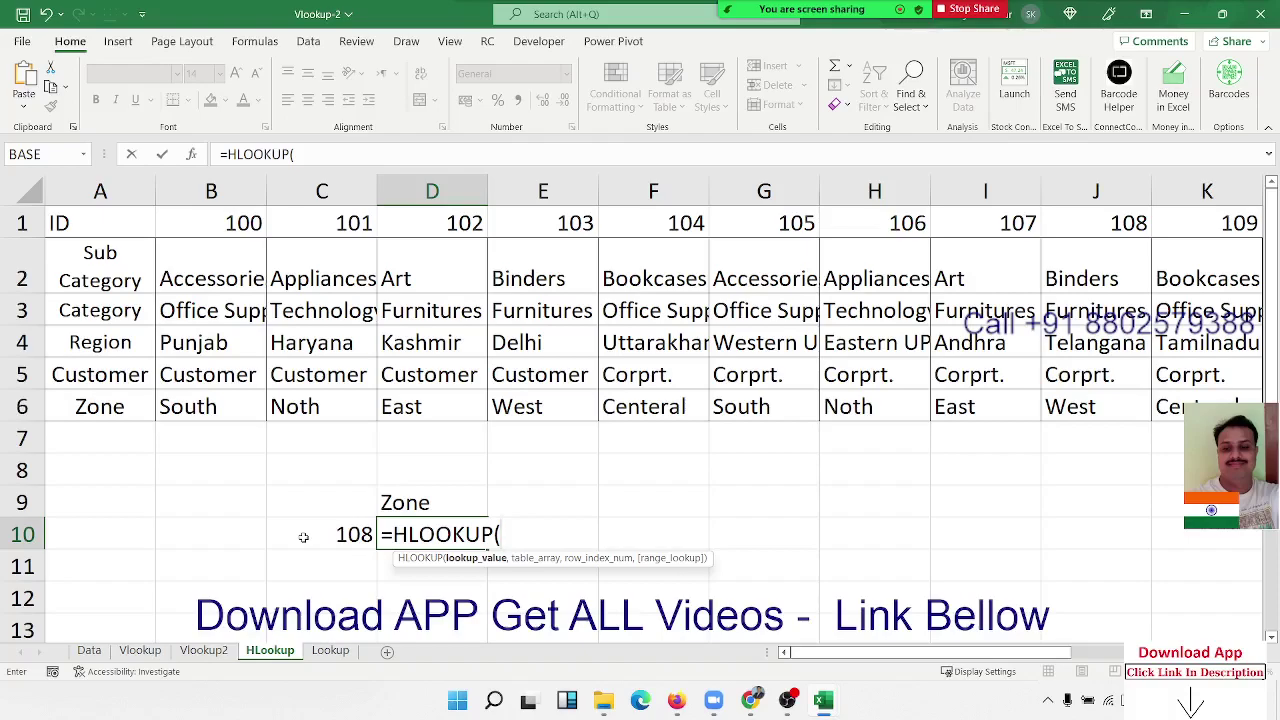
pyautogui.click(303, 537)
pyautogui.write(',')
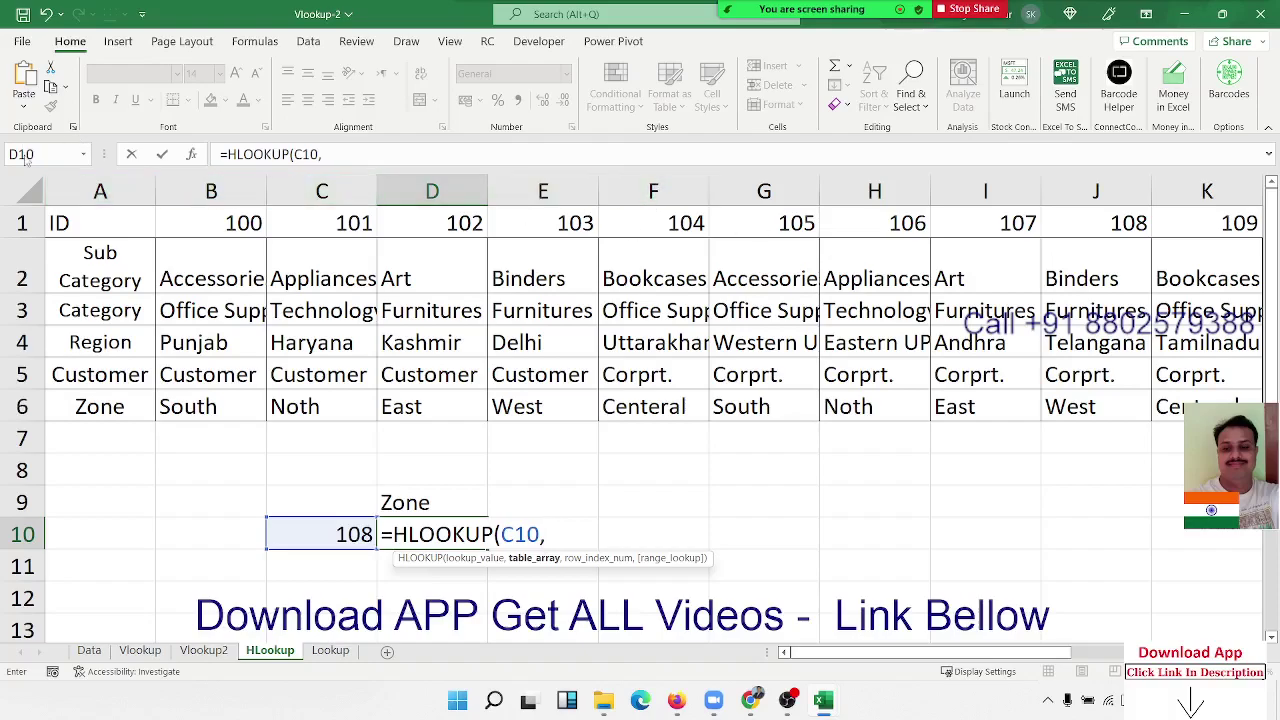
pyautogui.click(22, 223)
pyautogui.moveTo(18, 278); pyautogui.dragTo(20, 406)
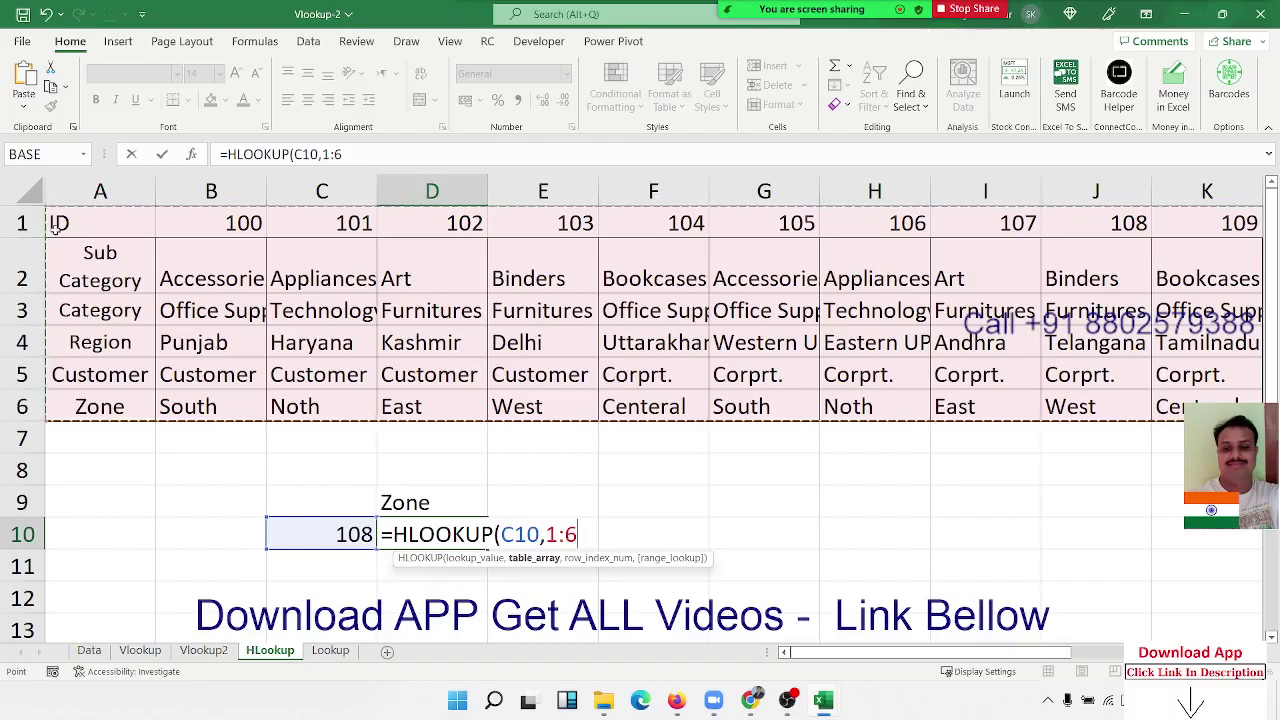
pyautogui.write(',')
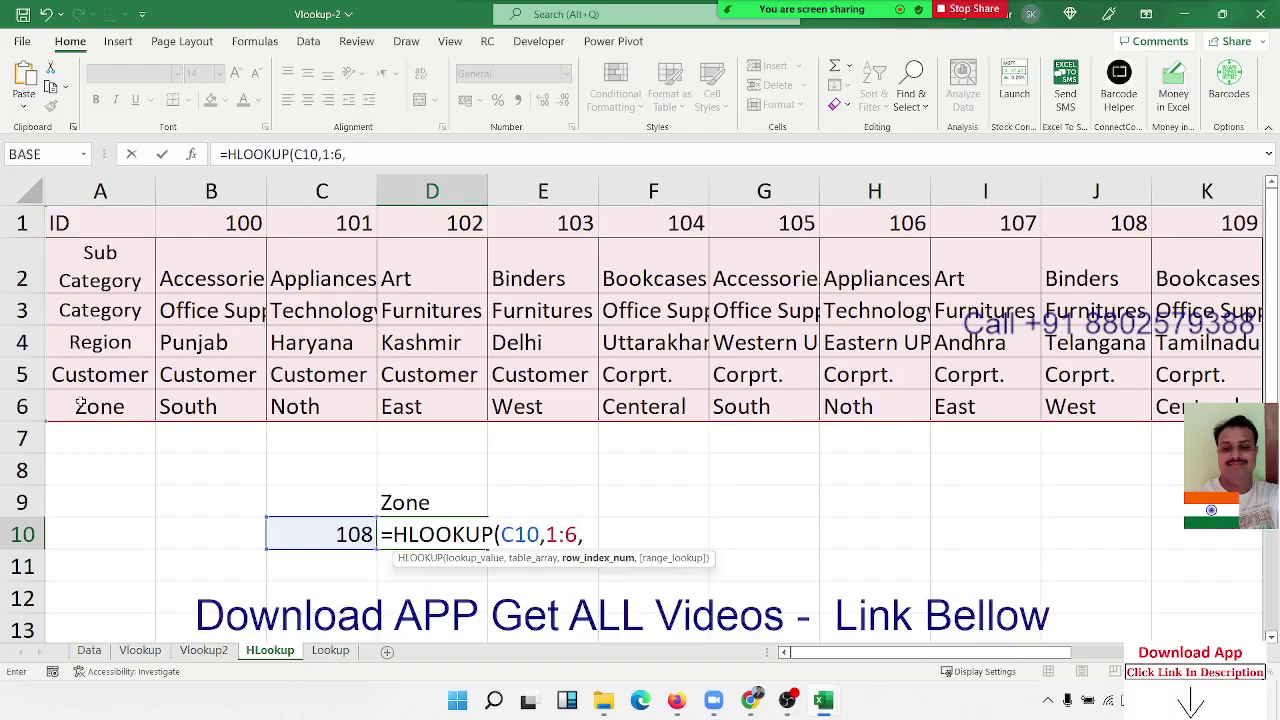
pyautogui.write('6,')
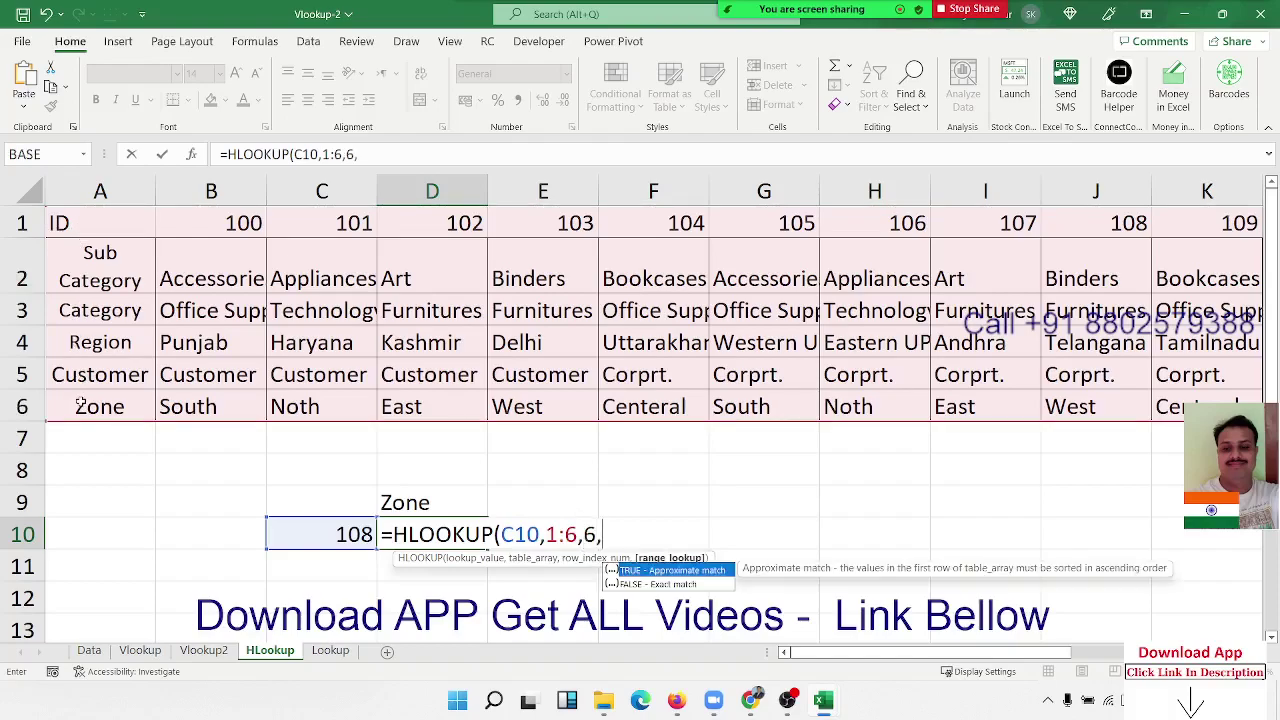
pyautogui.write('0')
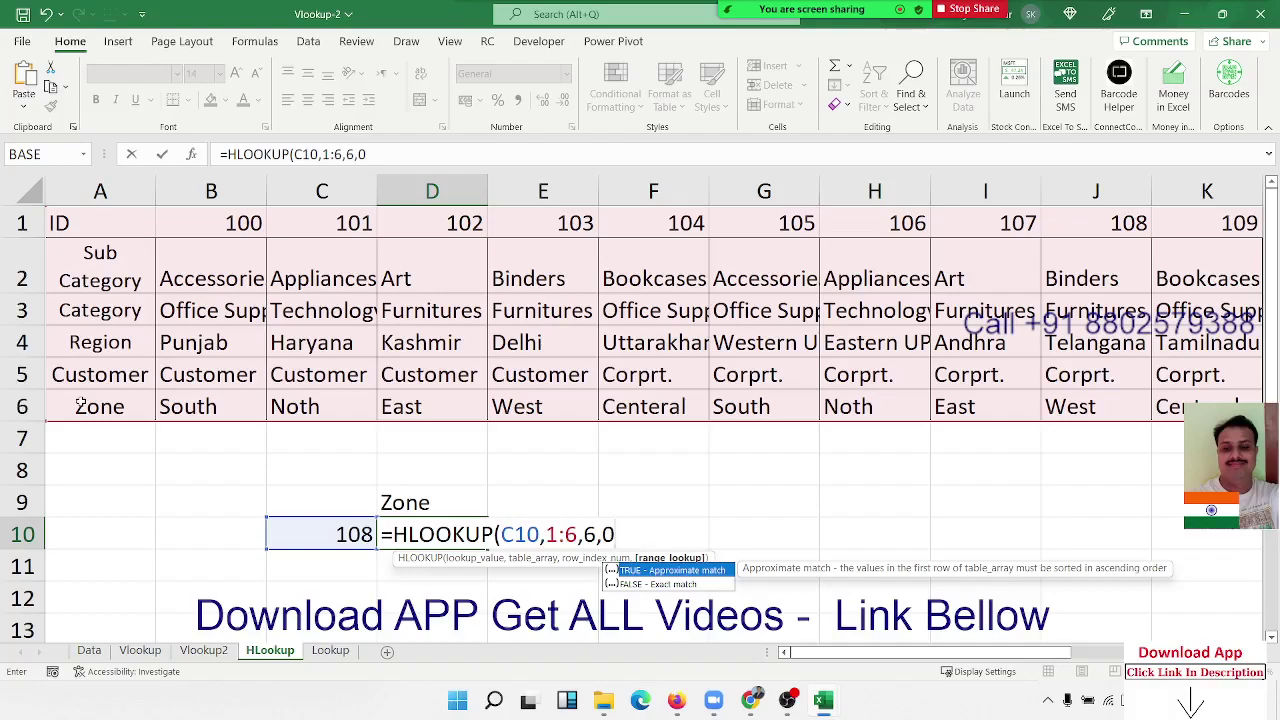
pyautogui.press('Return')
pyautogui.press('Up')
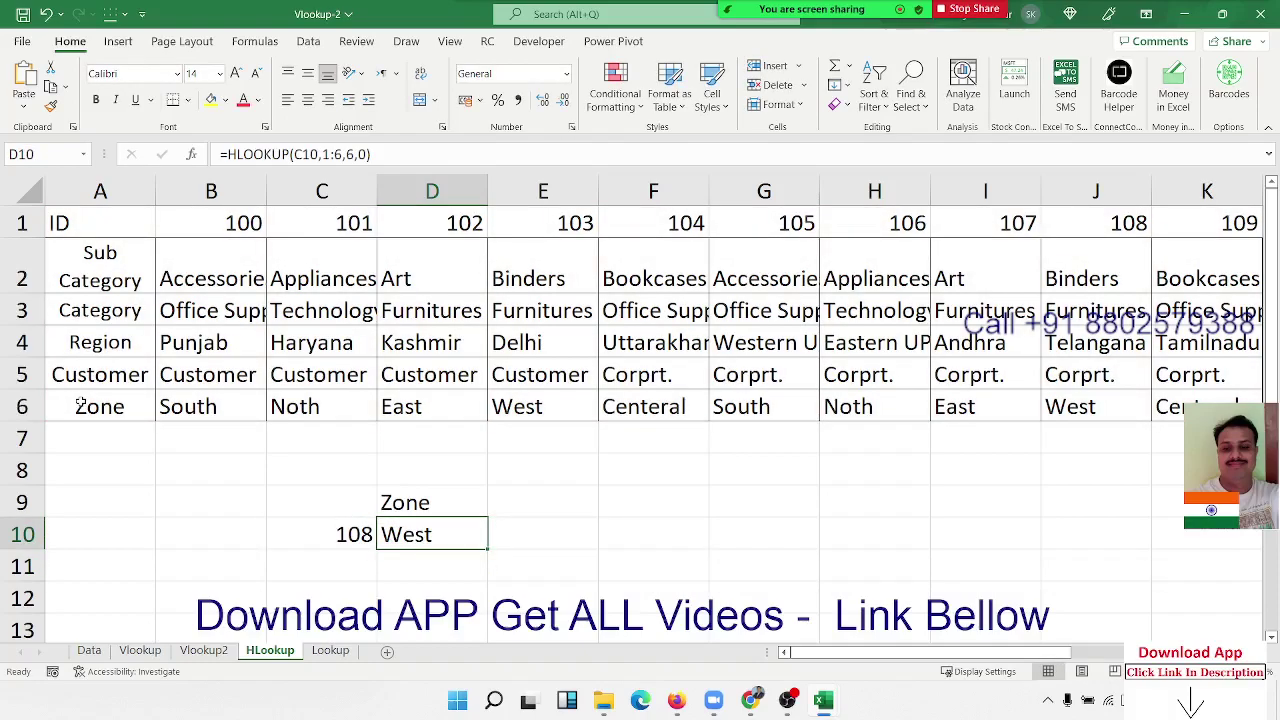
pyautogui.press('F2')
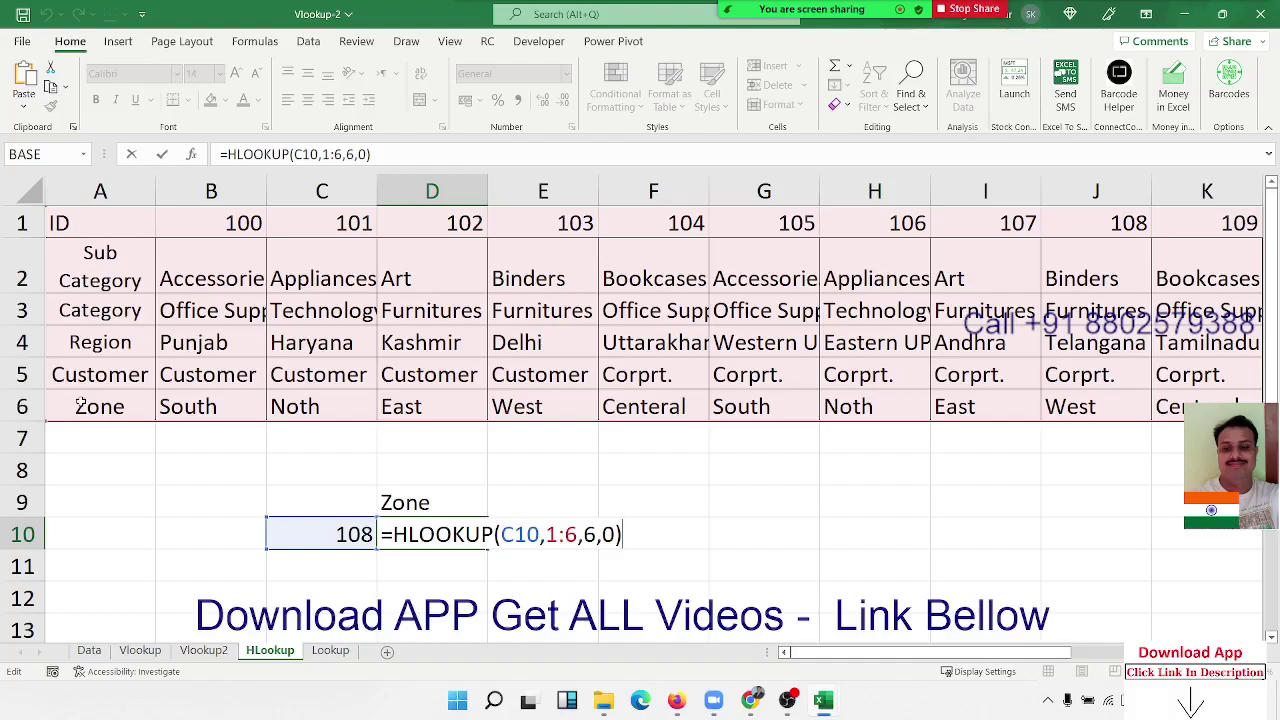
pyautogui.hotkey('ctrl', 'Return')
pyautogui.press('Right')
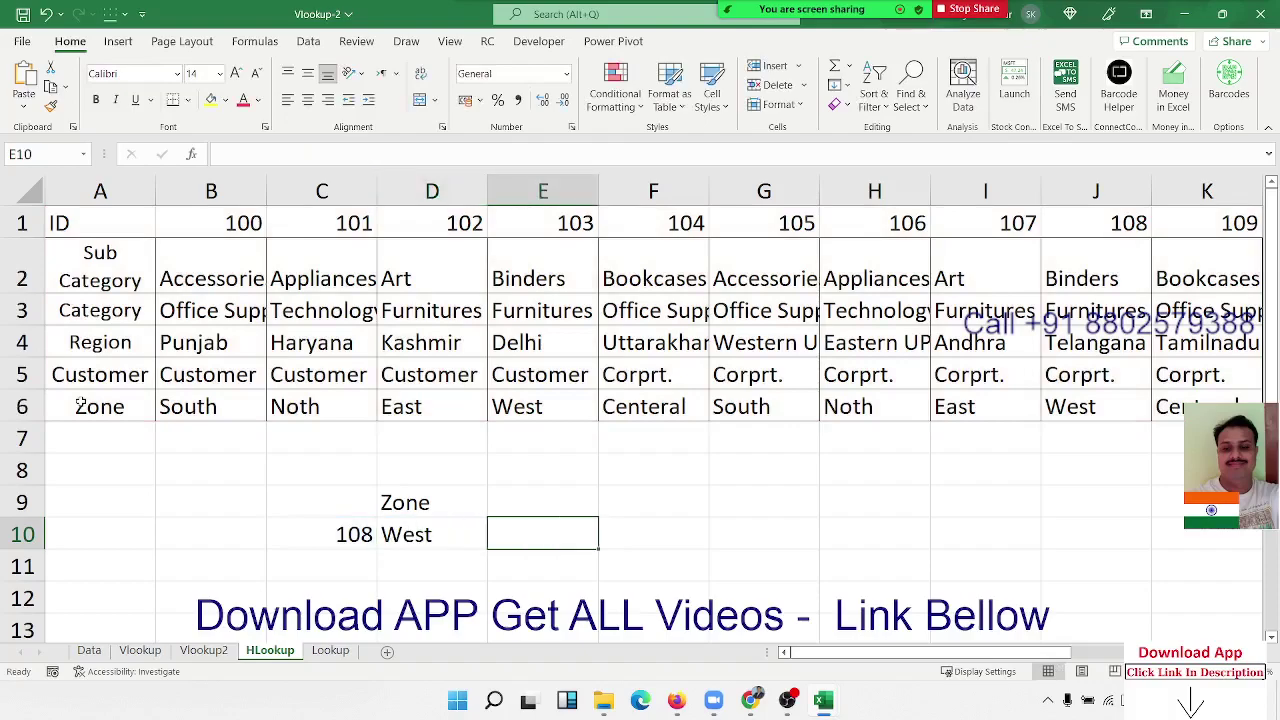
# Step: Start an INDEX formula in E10 over the table range A1:R6
pyautogui.write('=')
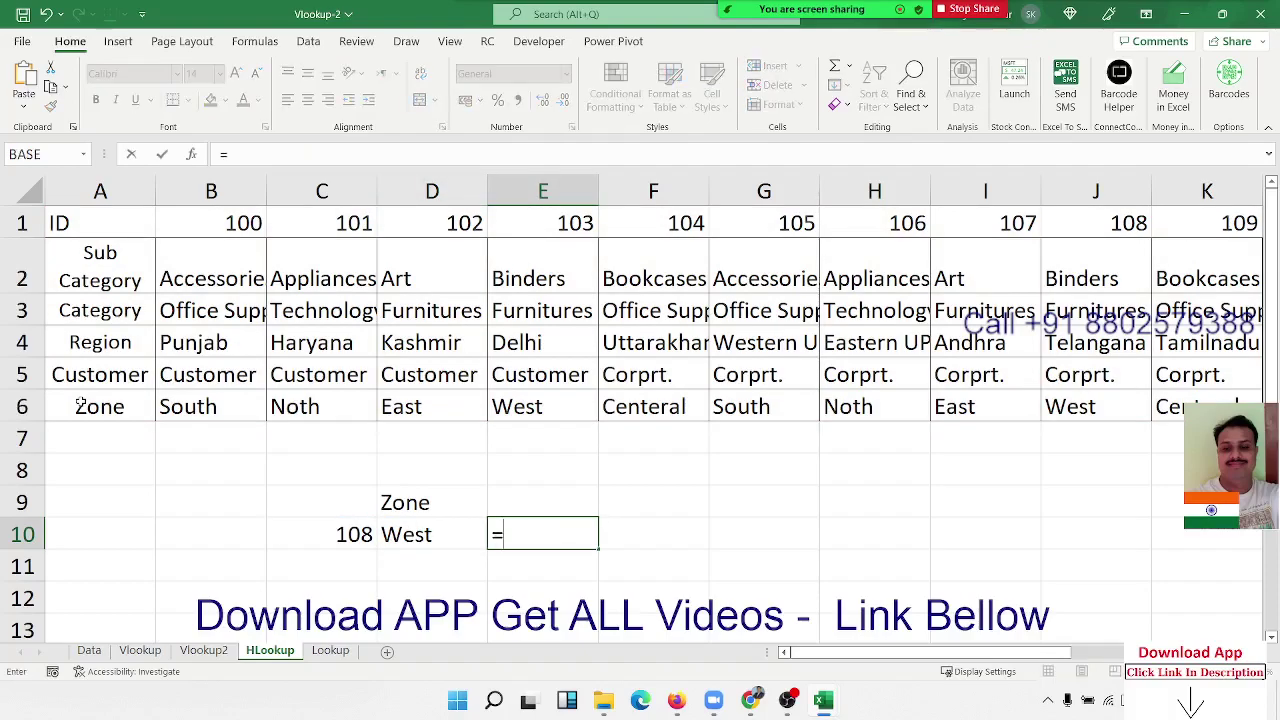
pyautogui.write('mat')
pyautogui.press('BackSpace')
pyautogui.press('BackSpace')
pyautogui.press('BackSpace')
pyautogui.write('ind')
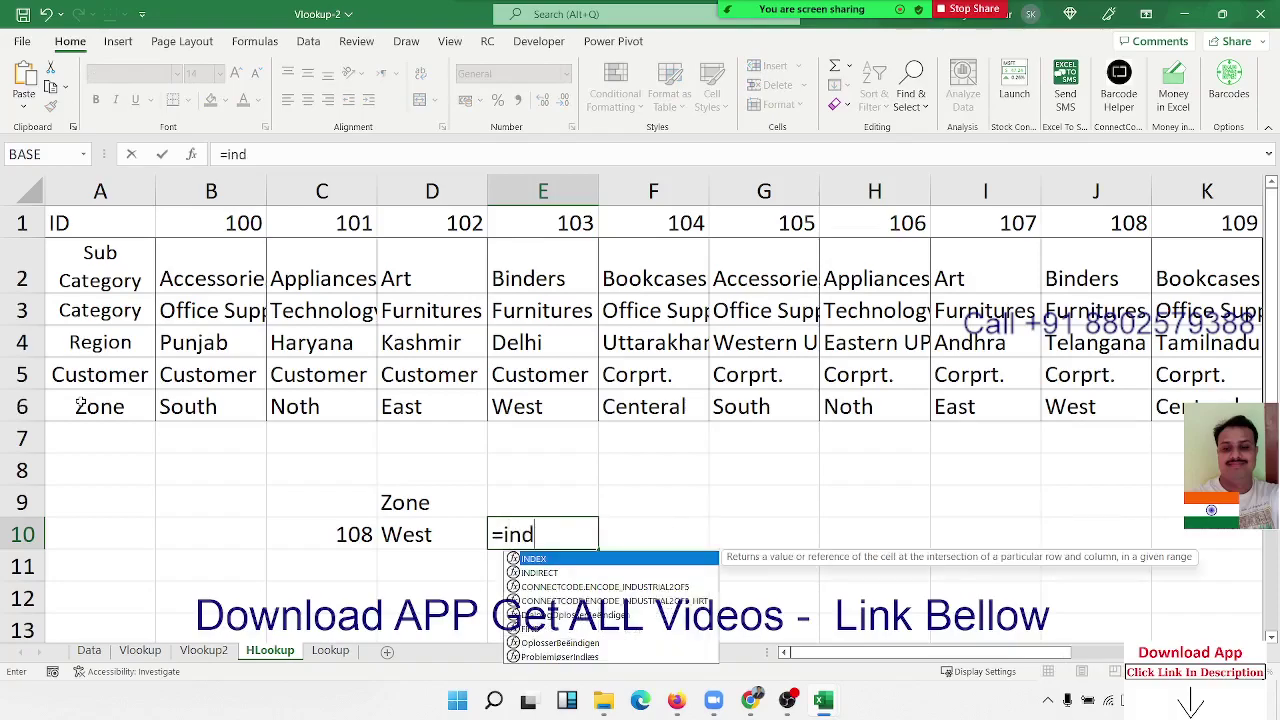
pyautogui.press('Tab')
pyautogui.hotkey('ctrl', 'Up')
pyautogui.hotkey('ctrl', 'Up')
pyautogui.hotkey('ctrl', 'Left')
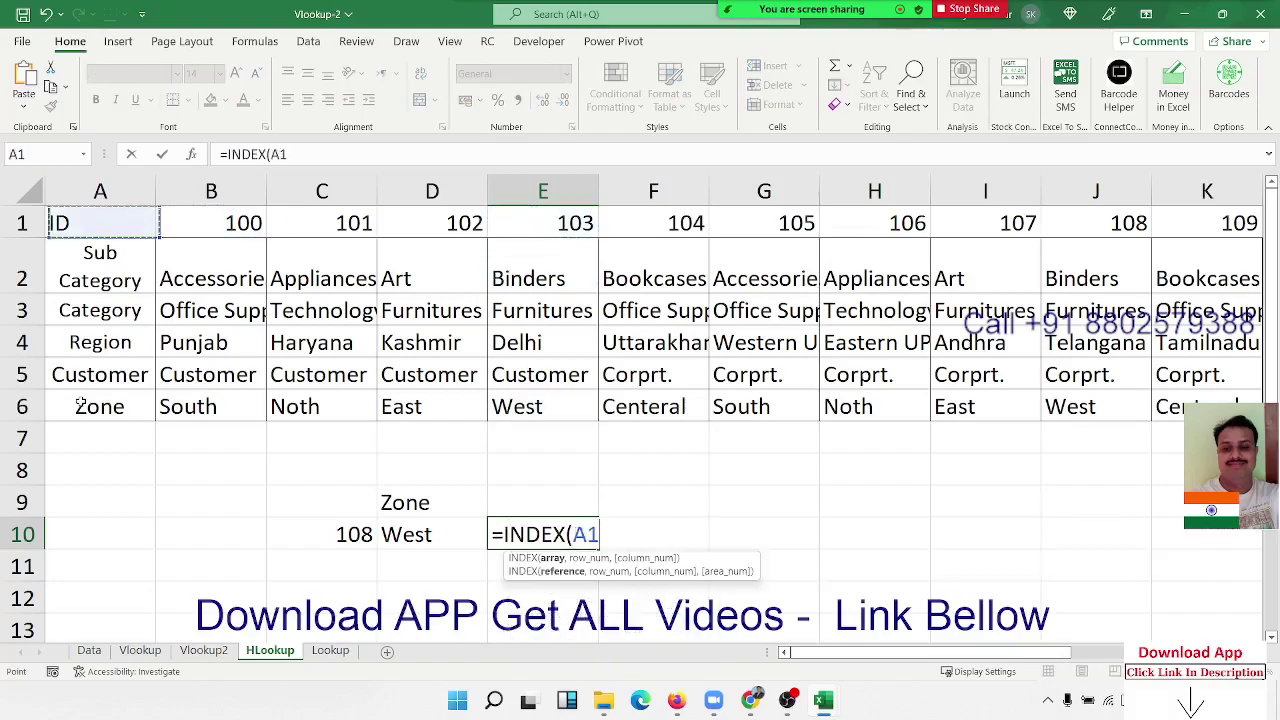
pyautogui.hotkey('ctrl', 'shift', 'Right')
pyautogui.hotkey('ctrl', 'shift', 'Down')
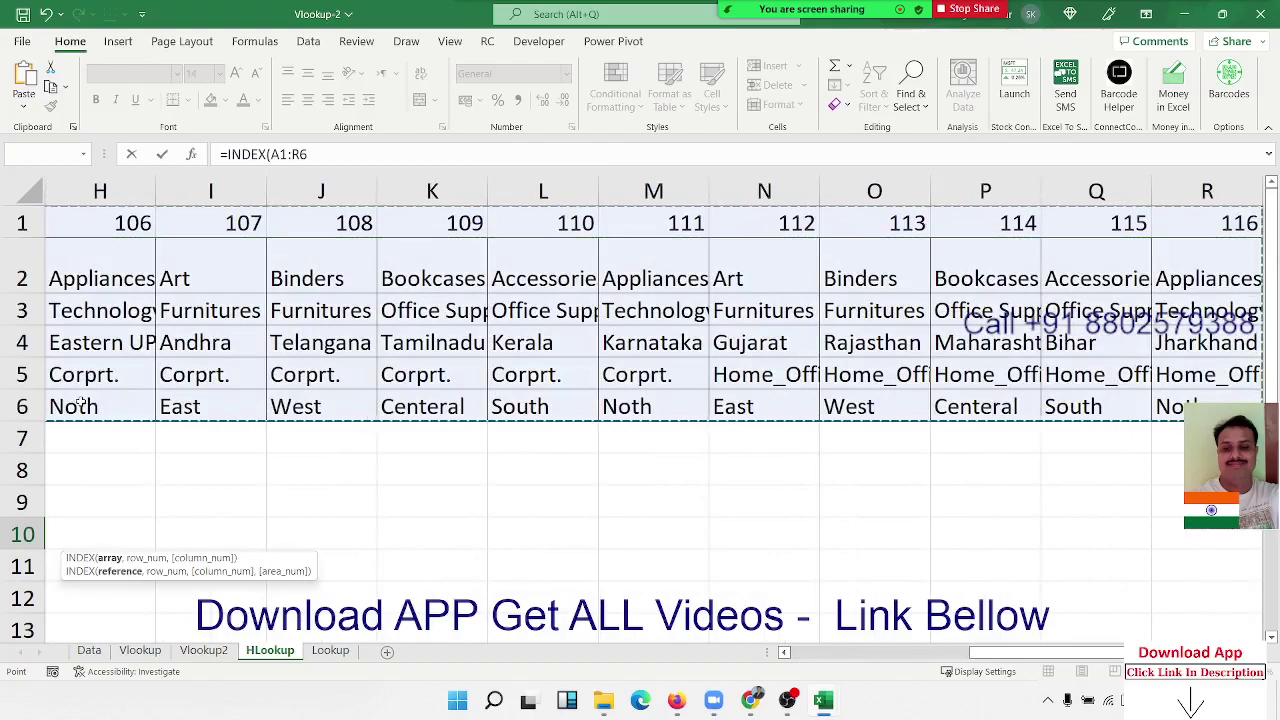
pyautogui.write(',')
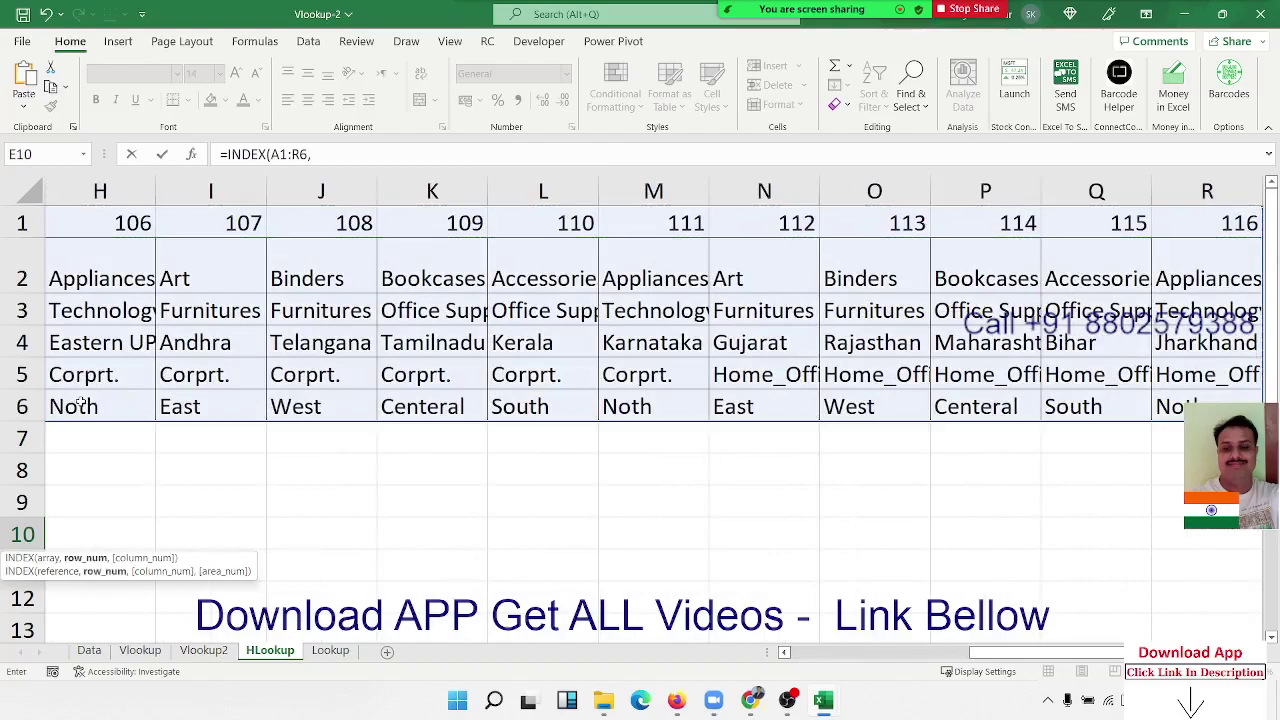
pyautogui.write('mat')
pyautogui.press('Tab')
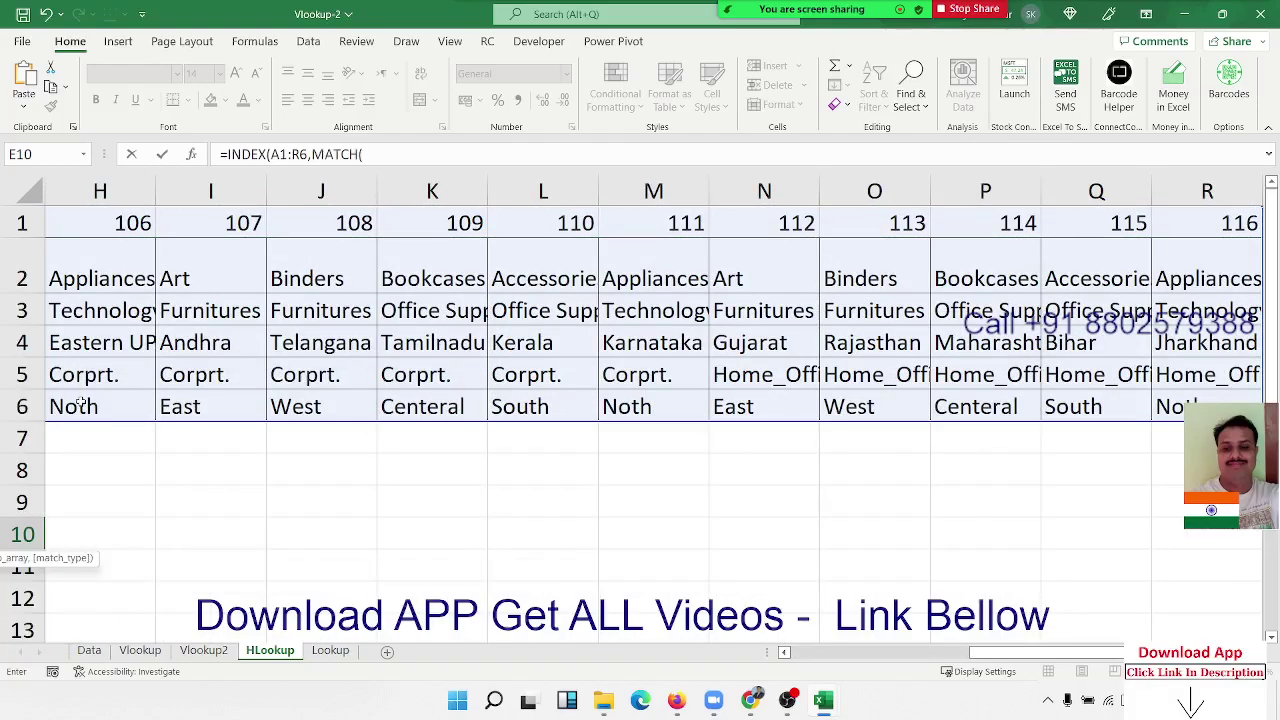
pyautogui.press('Left')
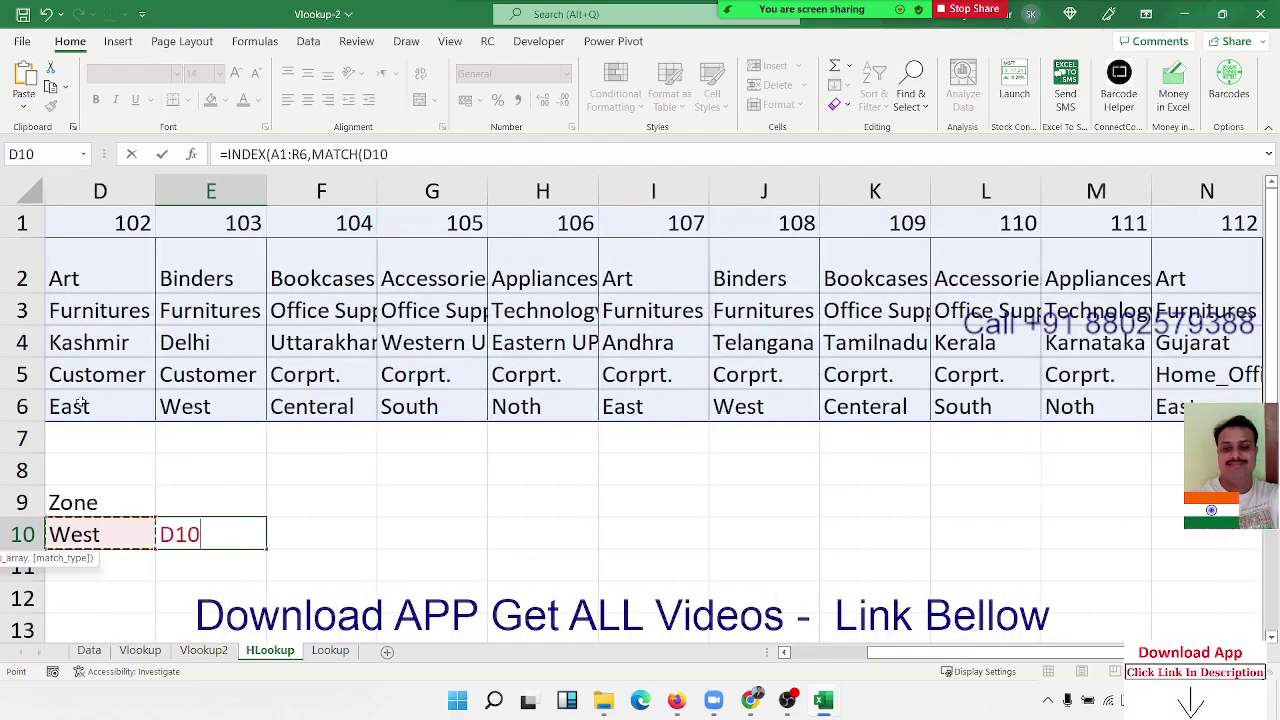
pyautogui.press('BackSpace')
pyautogui.press('BackSpace')
pyautogui.press('BackSpace')
pyautogui.press('BackSpace')
pyautogui.press('BackSpace')
pyautogui.press('BackSpace')
pyautogui.press('BackSpace')
pyautogui.press('BackSpace')
pyautogui.press('BackSpace')
pyautogui.press('BackSpace')
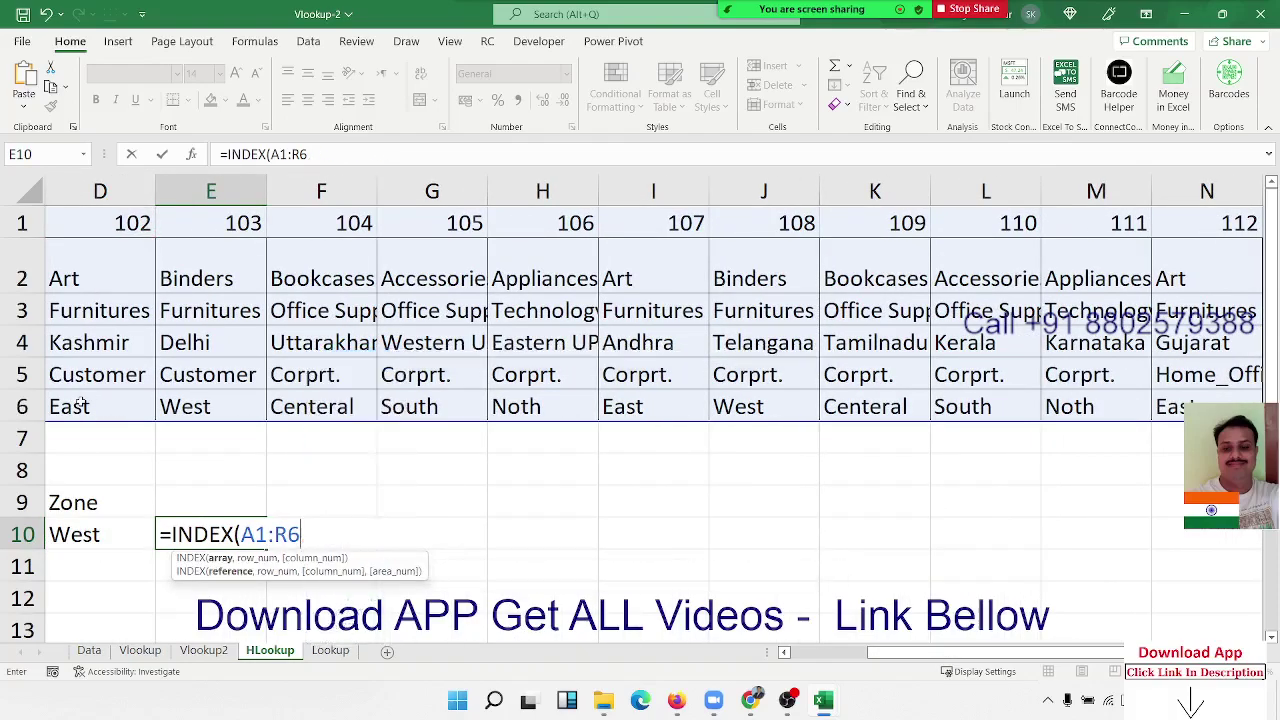
# Step: Complete E10 as =INDEX(A1:R6,6,MATCH(C10,1:1,0)), accepting Excel's correction, to return West
pyautogui.write(',6,')
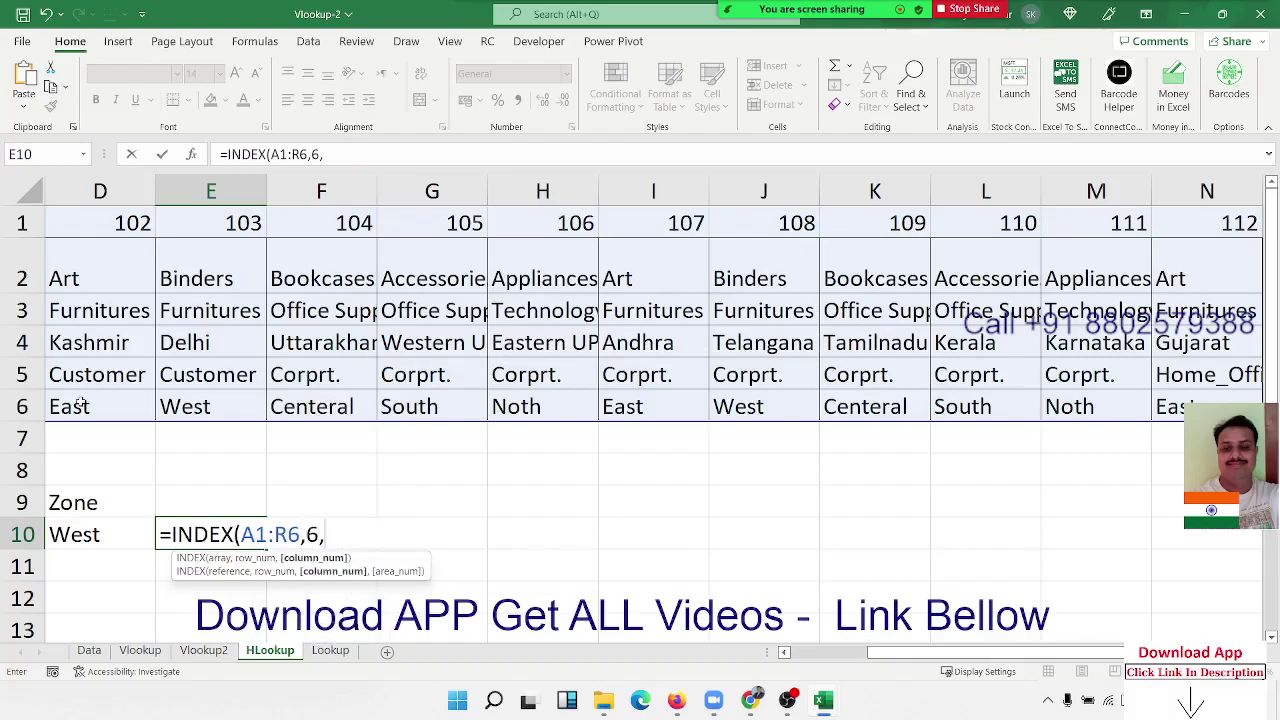
pyautogui.write('ma')
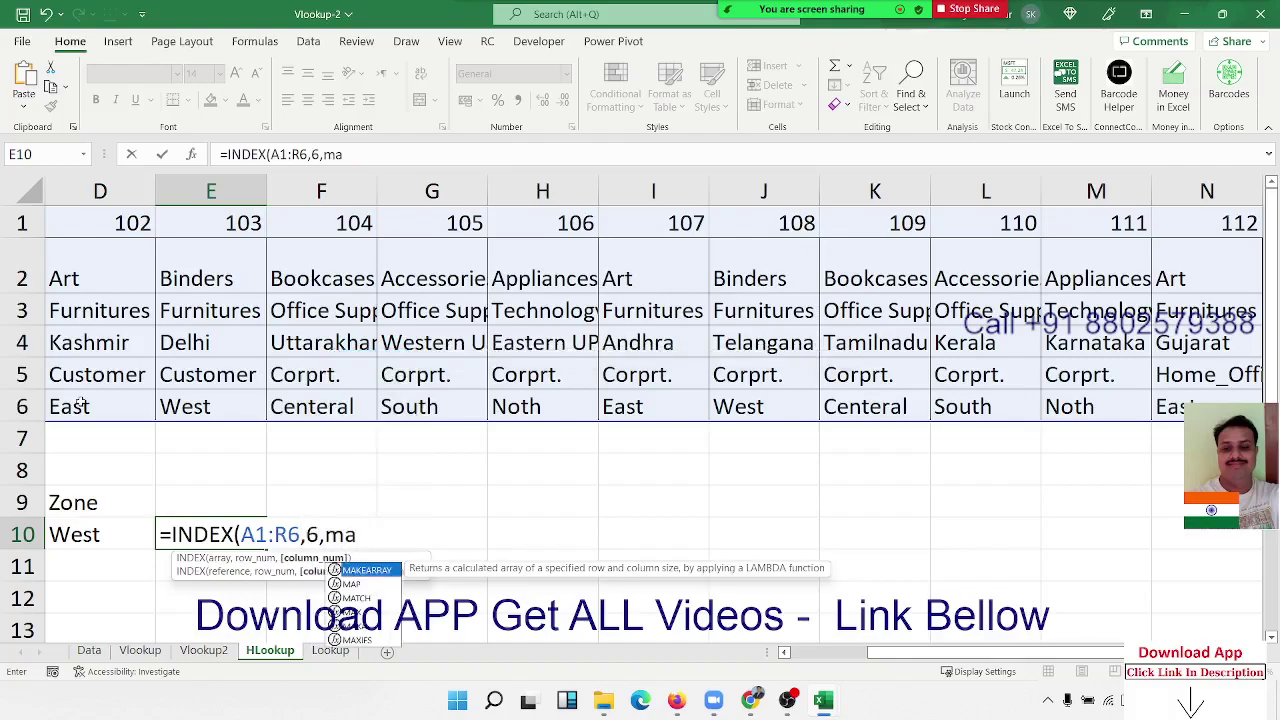
pyautogui.press('Down')
pyautogui.press('Down')
pyautogui.press('Tab')
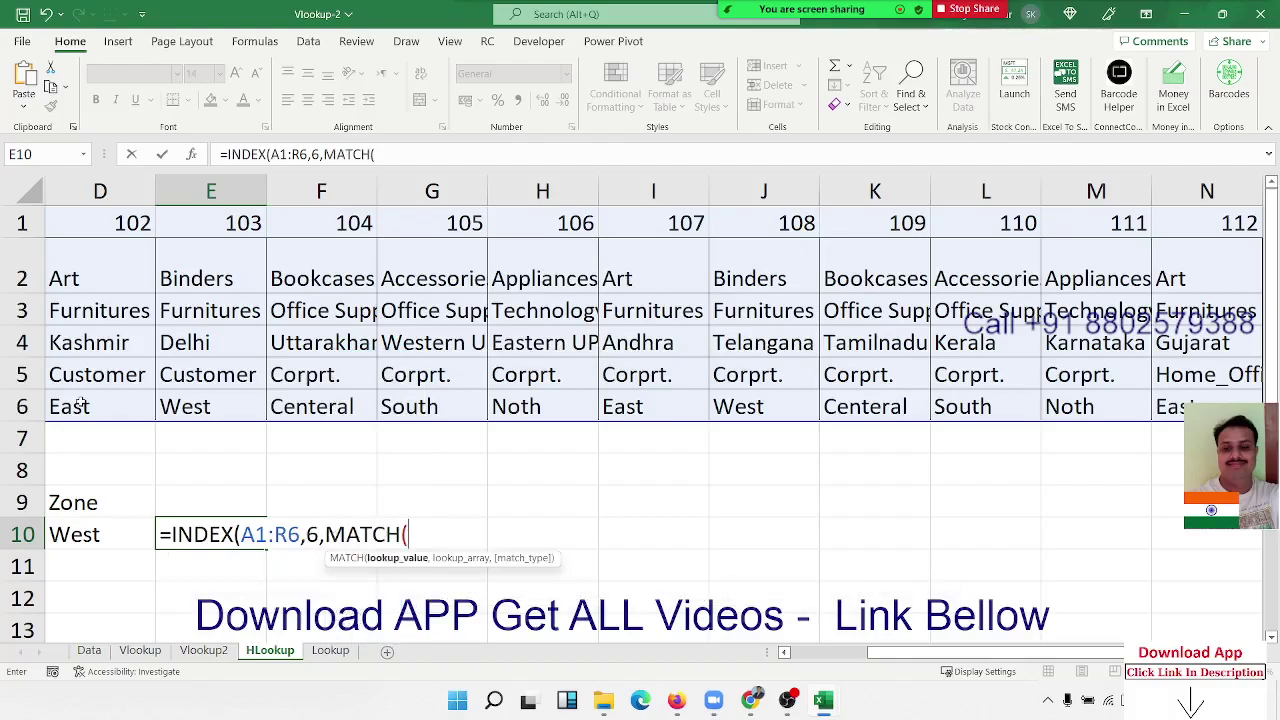
pyautogui.press('Left')
pyautogui.press('Left')
pyautogui.press('Left')
pyautogui.press('Right')
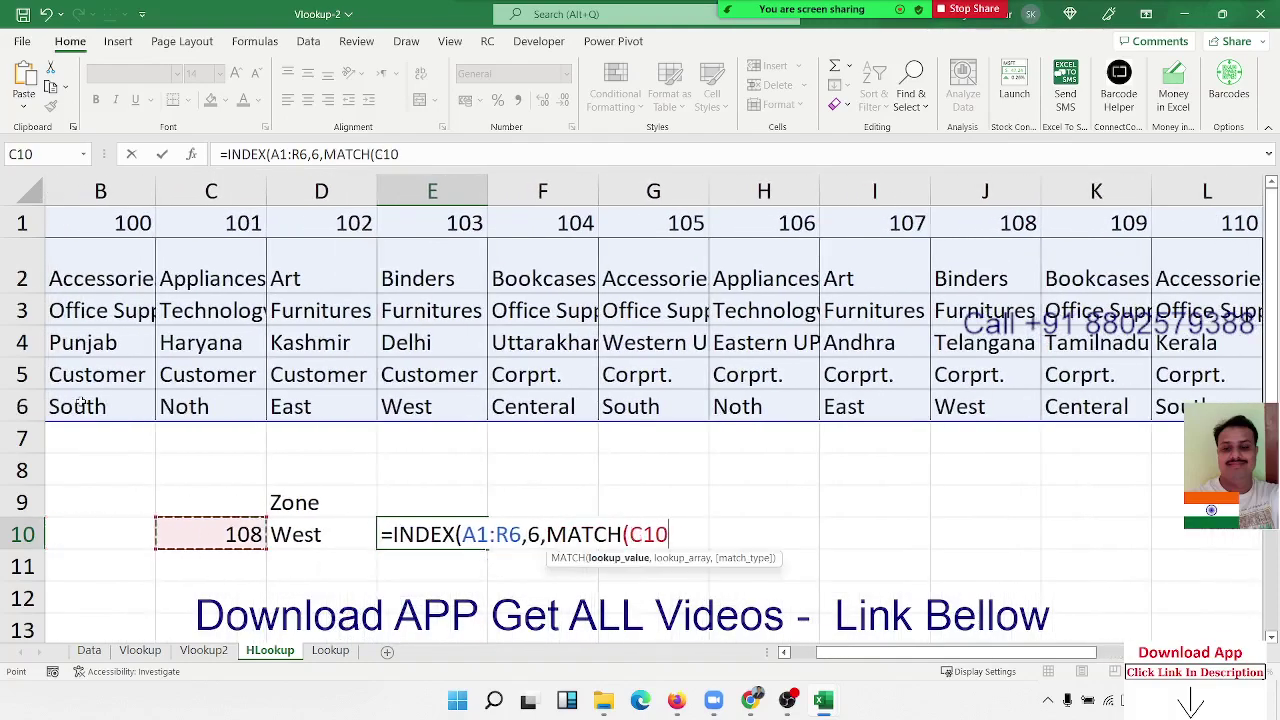
pyautogui.write(',')
pyautogui.press('Up')
pyautogui.press('Up')
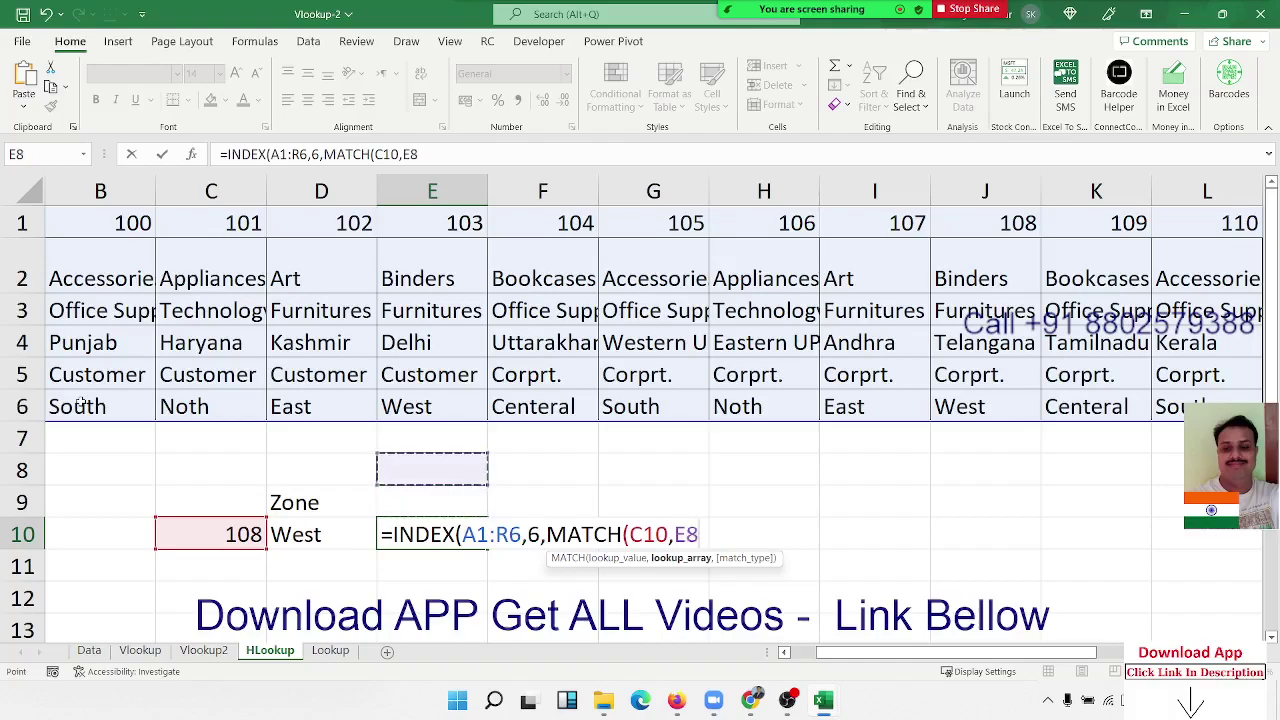
pyautogui.press('Up')
pyautogui.press('Up')
pyautogui.press('Up')
pyautogui.press('Up')
pyautogui.press('Up')
pyautogui.press('Up')
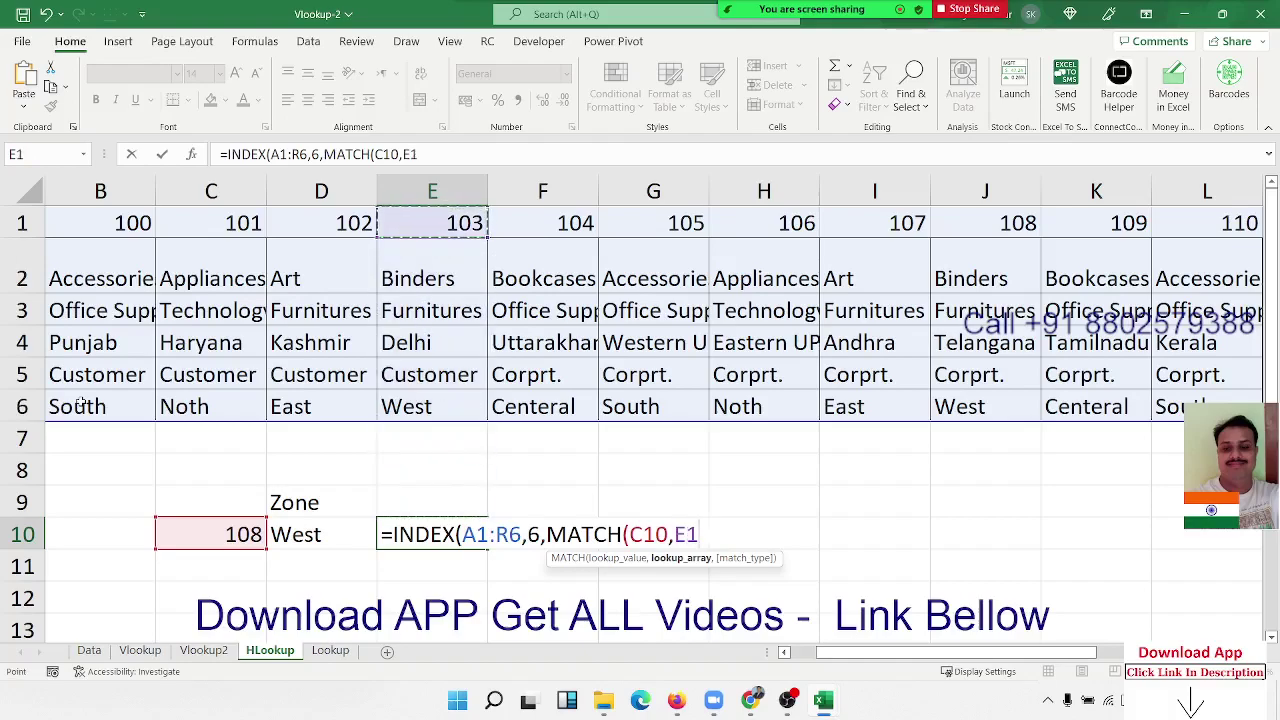
pyautogui.hotkey('shift', 'space')
pyautogui.write(',0')
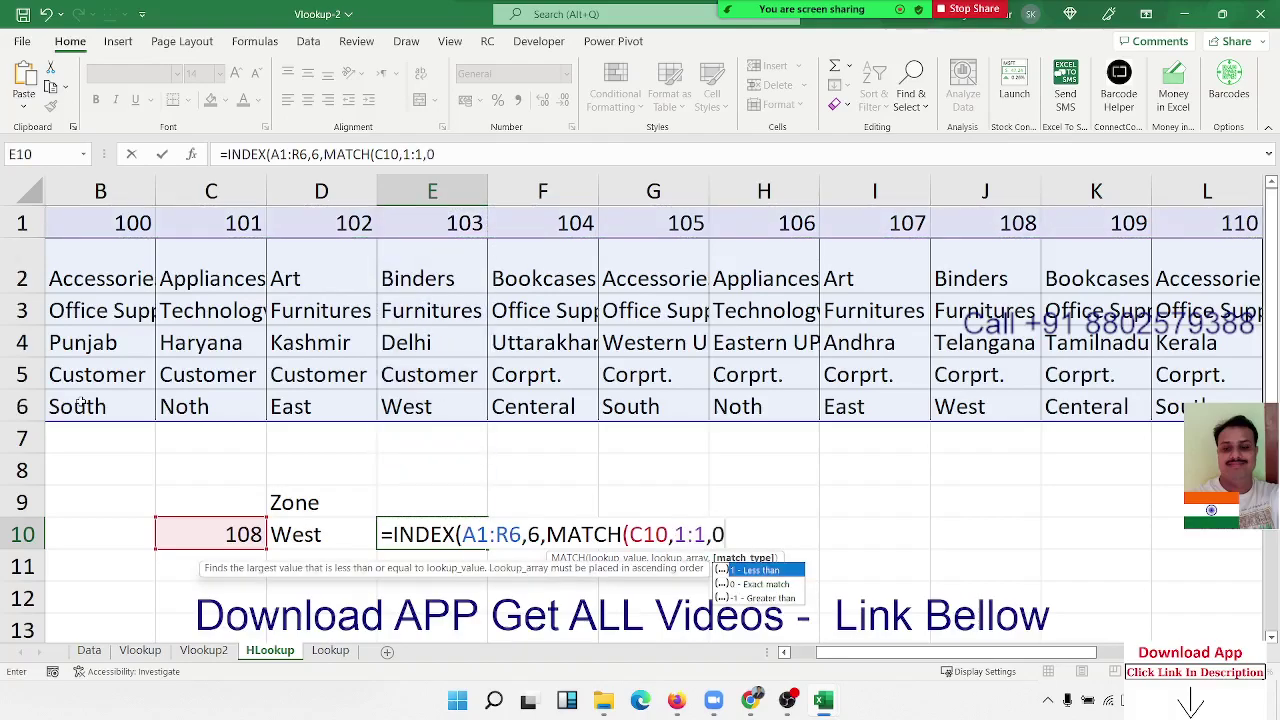
pyautogui.write(')')
pyautogui.press('Return')
pyautogui.press('Return')
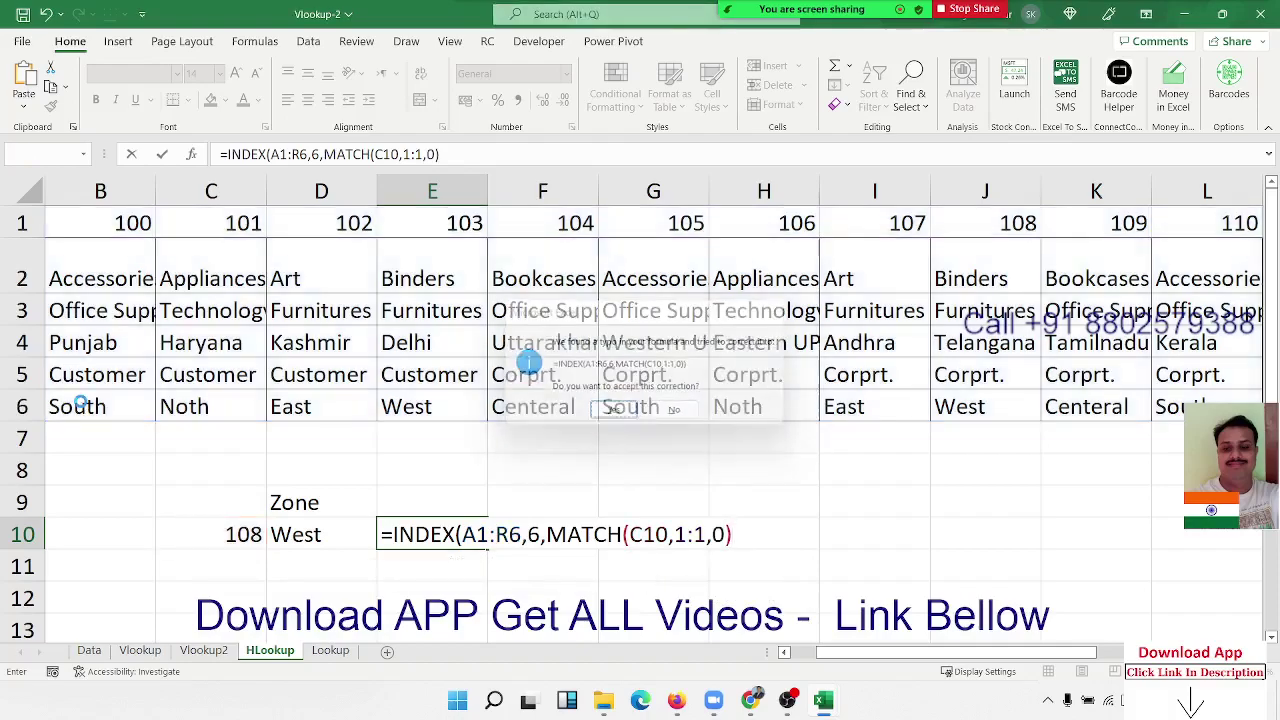
pyautogui.press('Up')
pyautogui.press('F2')
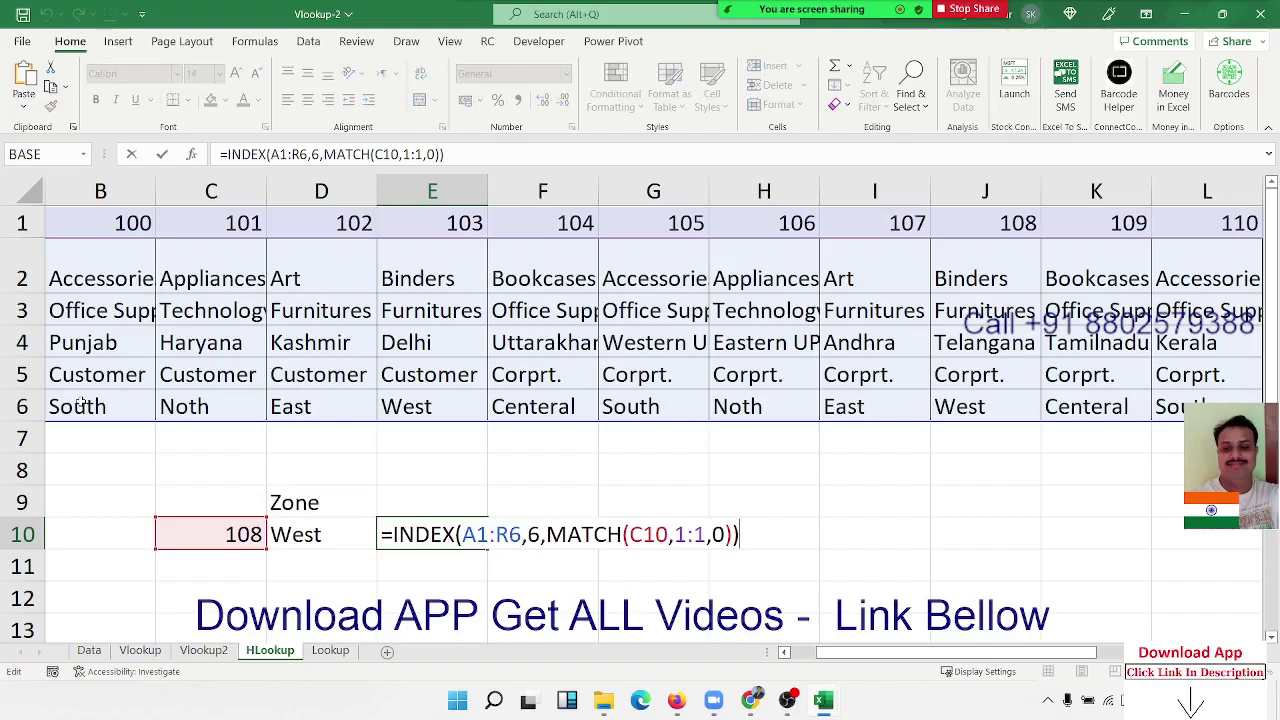
pyautogui.press('Escape')
pyautogui.press('Right')
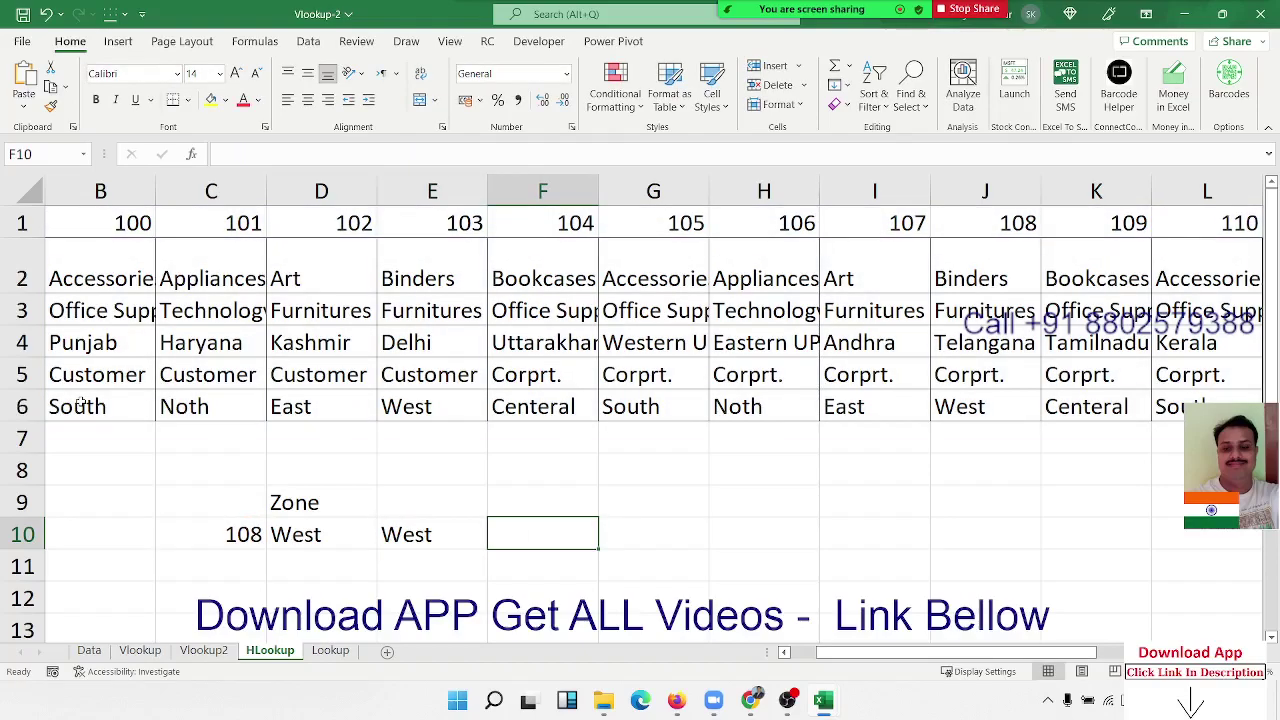
# Step: Begin an OFFSET formula in F10 anchored at A1 with a 5-row offset
pyautogui.write('=of')
pyautogui.press('Tab')
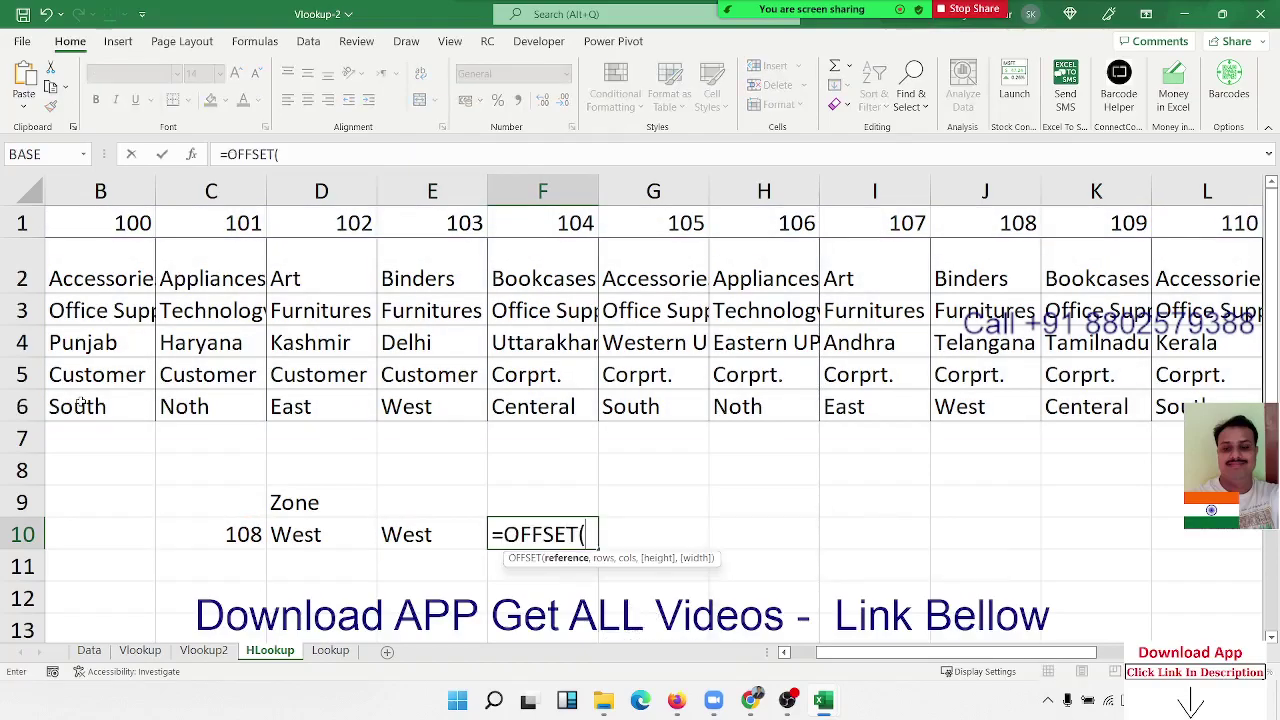
pyautogui.press('Left')
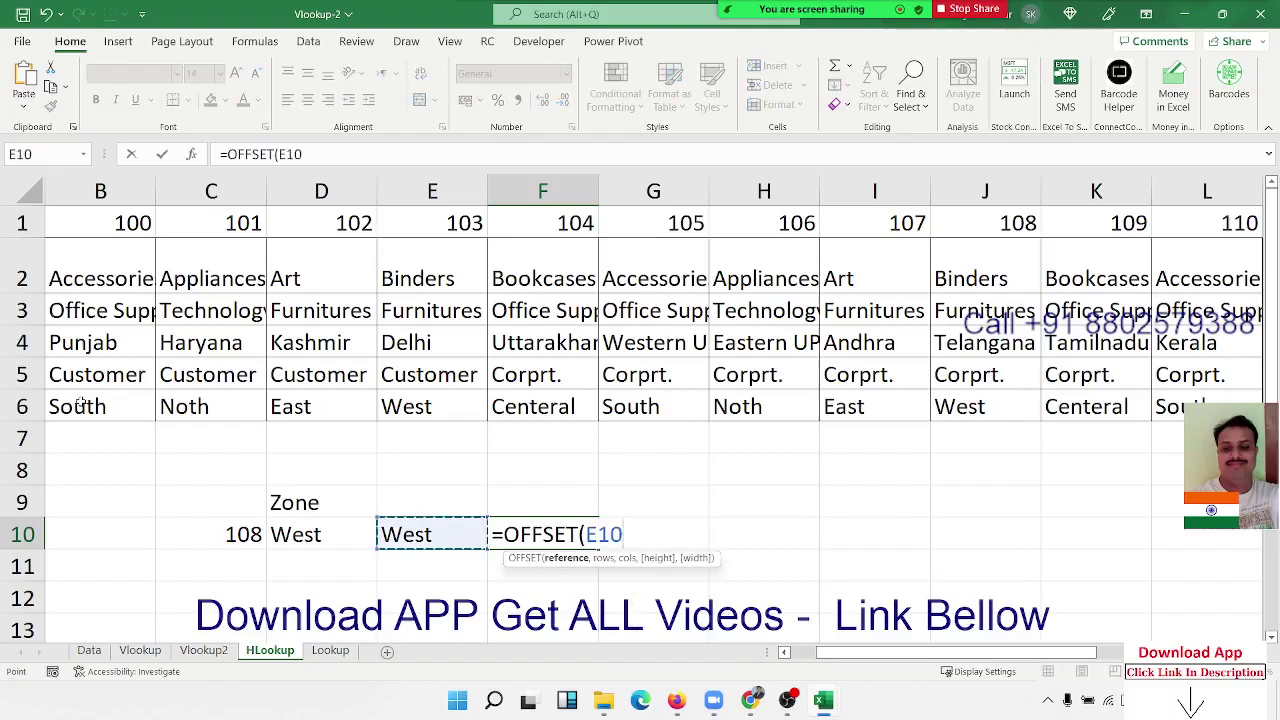
pyautogui.press('Left')
pyautogui.press('Left')
pyautogui.press('Left')
pyautogui.hotkey('ctrl', 'Up')
pyautogui.hotkey('ctrl', 'Up')
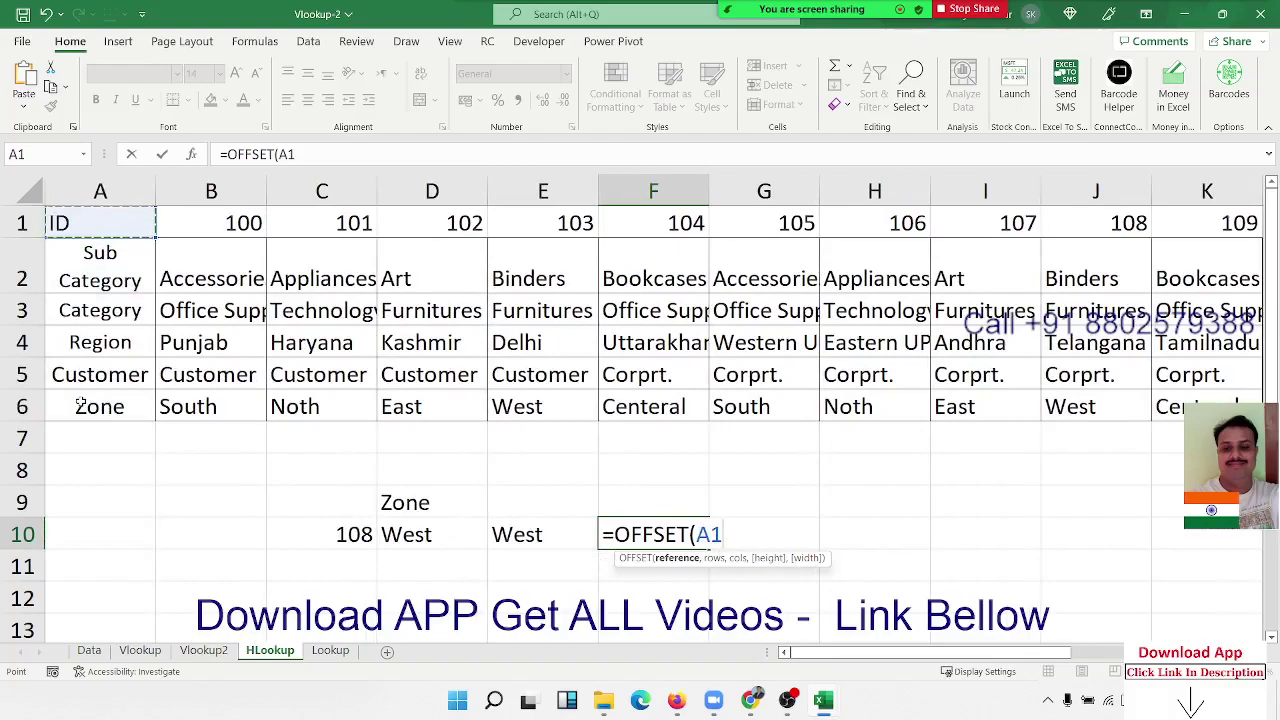
pyautogui.write(',')
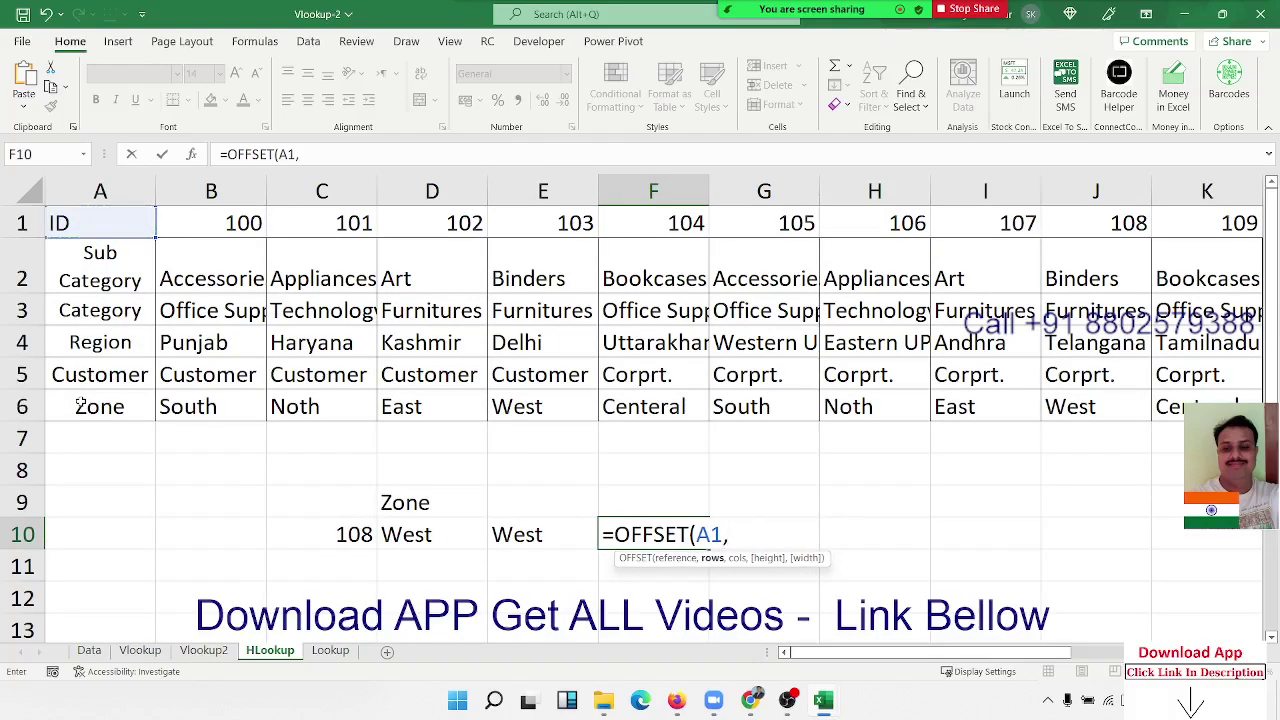
pyautogui.write('5')
pyautogui.write(',mat')
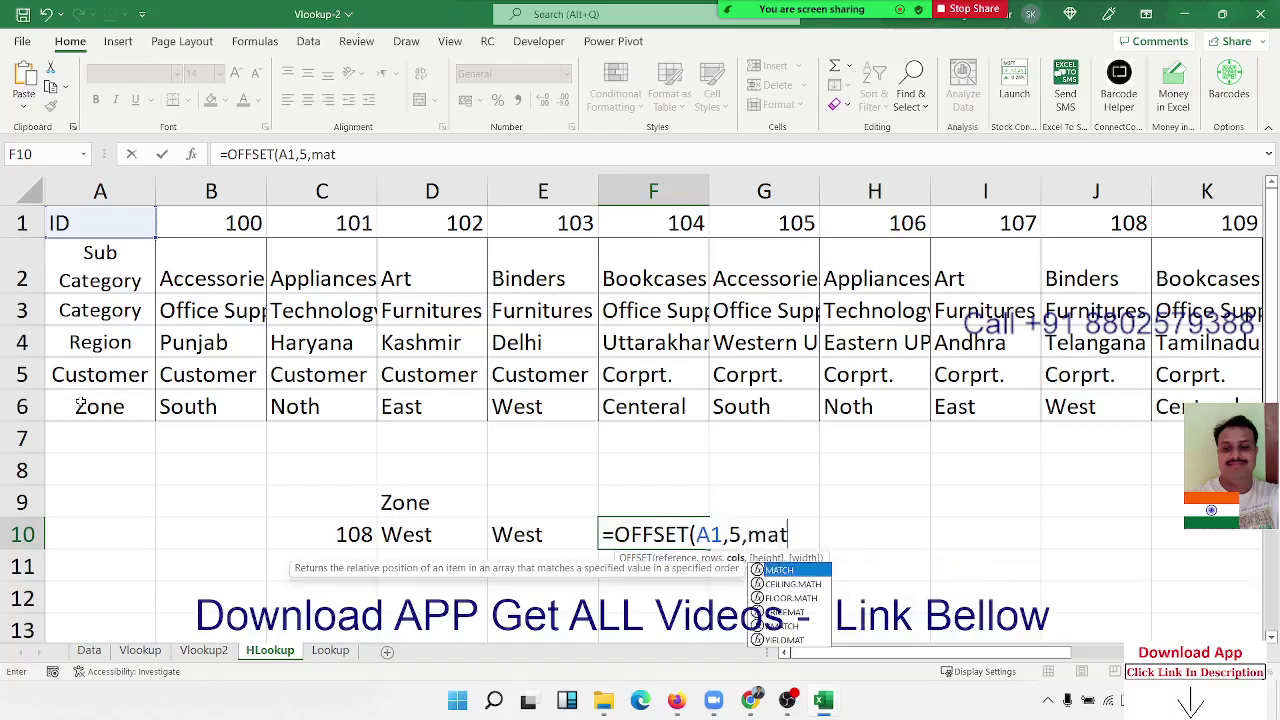
pyautogui.press('Tab')
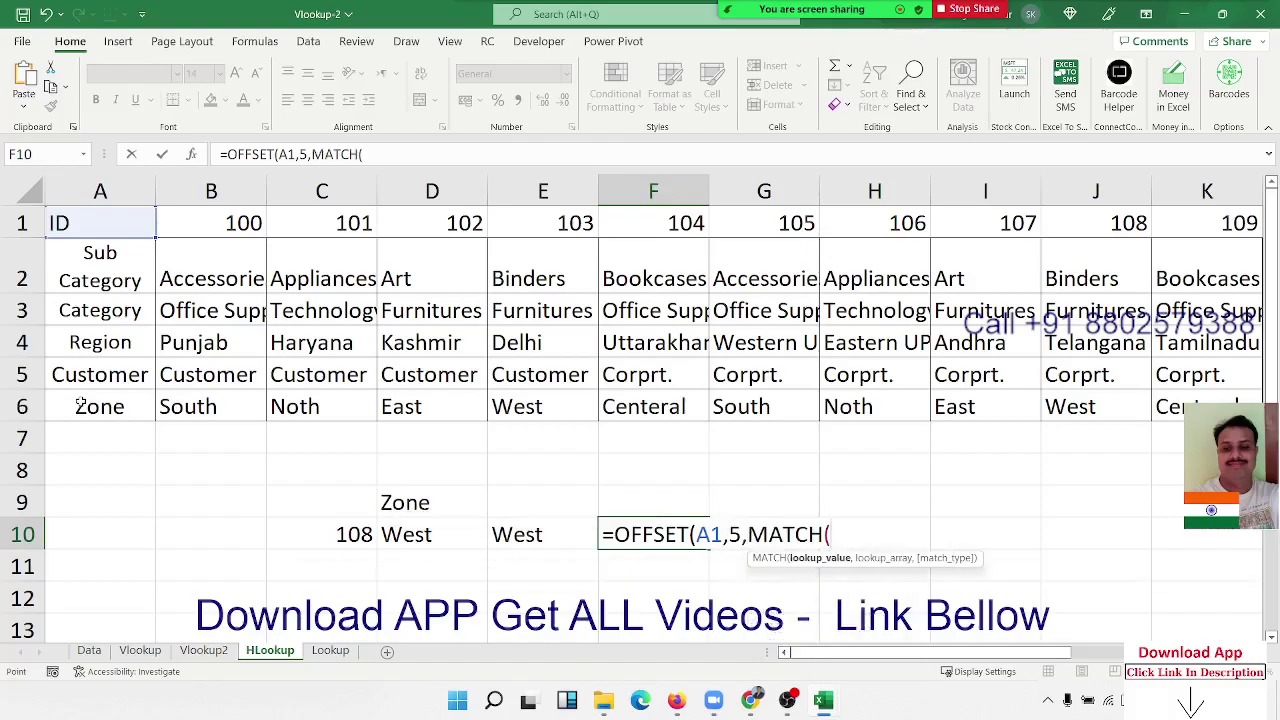
# Step: Finish F10 as =OFFSET(A1,5,MATCH(C10,1:1,0)-1), returning West for ID 108
pyautogui.press('Left')
pyautogui.press('Left')
pyautogui.press('Left')
pyautogui.write(',')
pyautogui.press('Up')
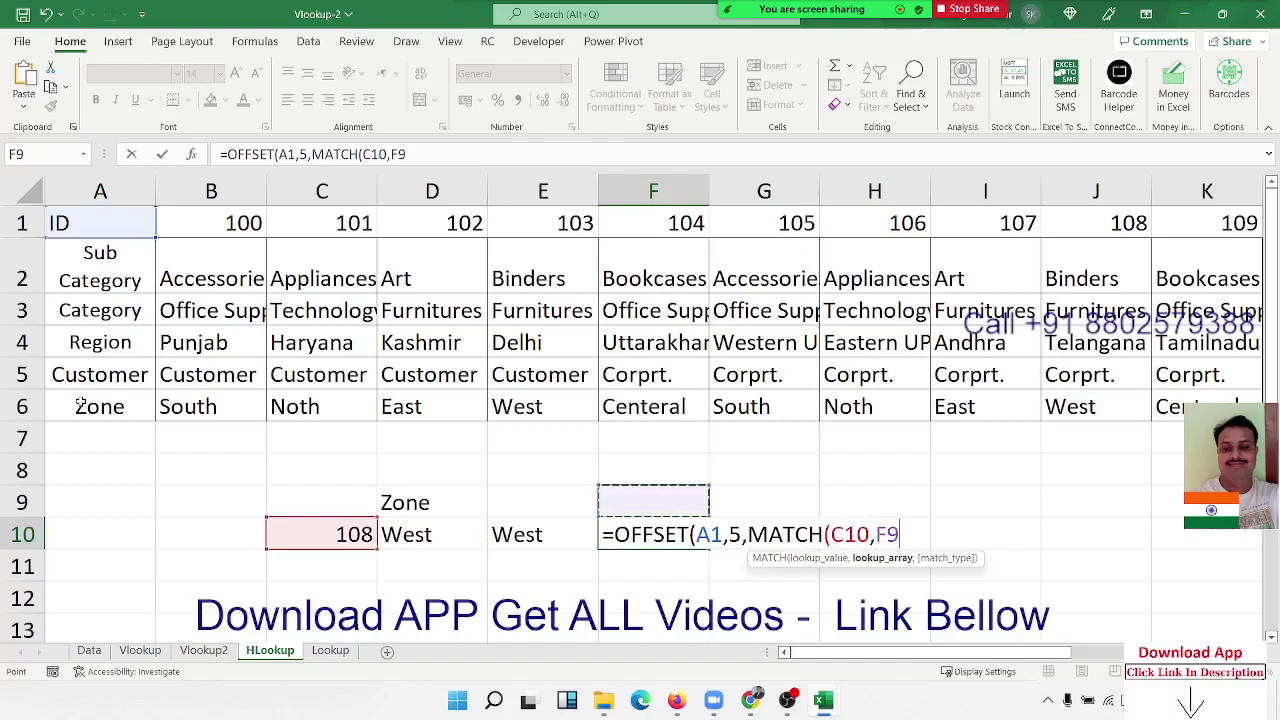
pyautogui.hotkey('ctrl', 'Up')
pyautogui.hotkey('ctrl', 'Up')
pyautogui.hotkey('shift', 'space')
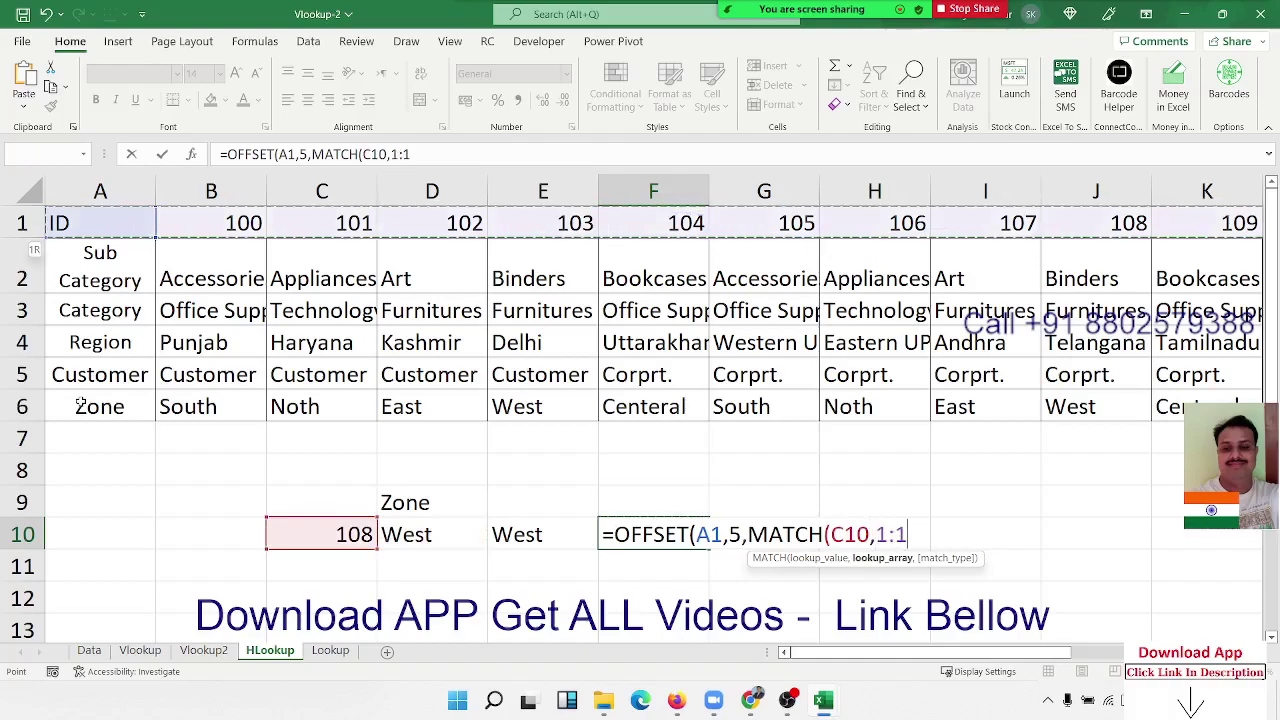
pyautogui.write(',0')
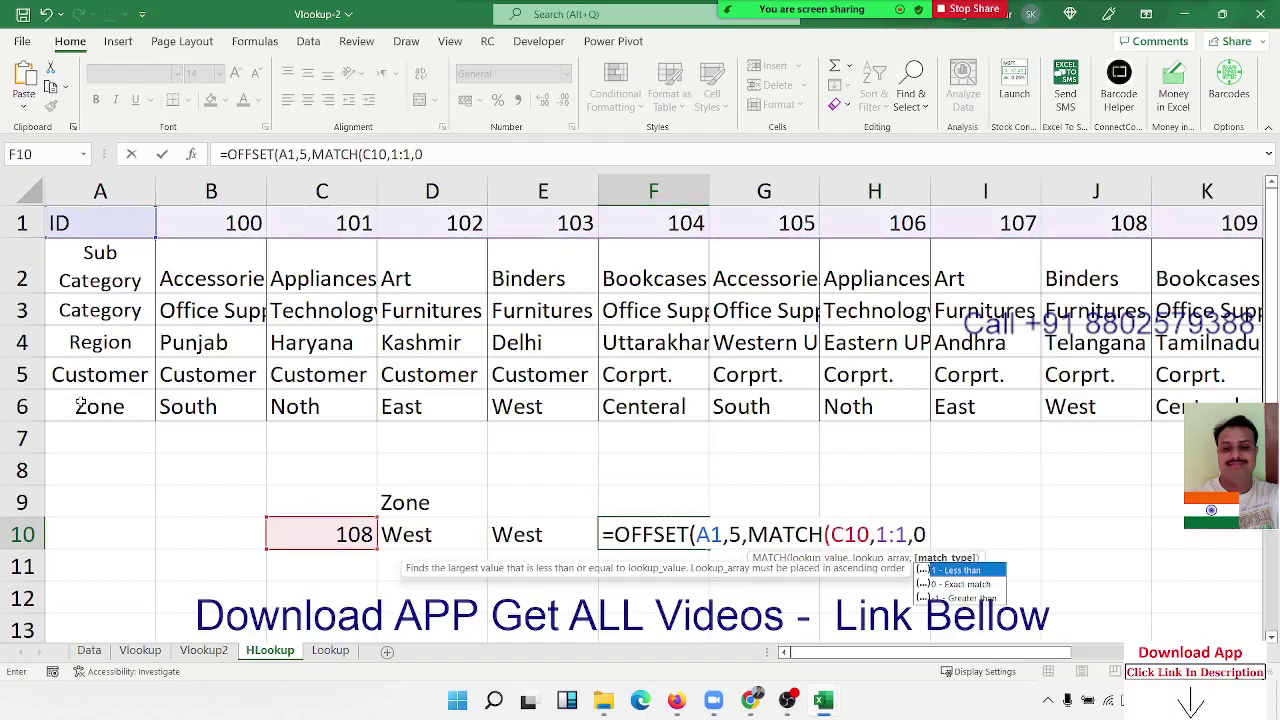
pyautogui.write(')-')
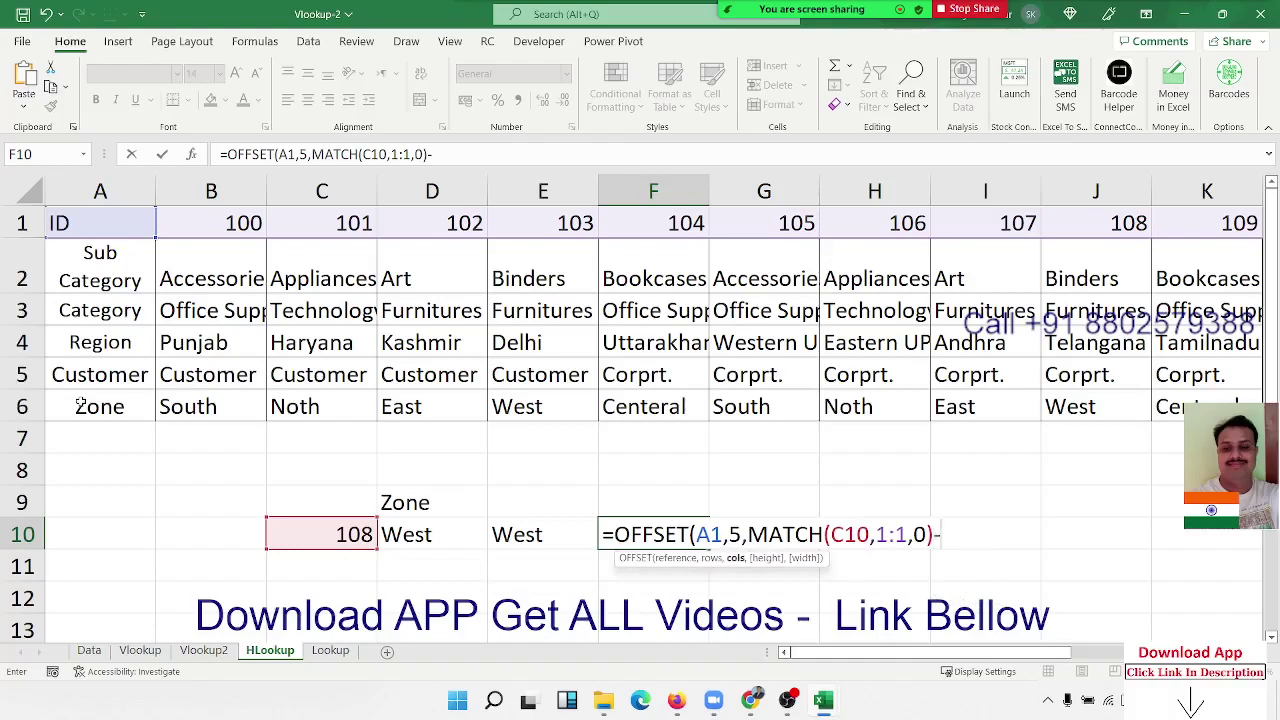
pyautogui.write('1)')
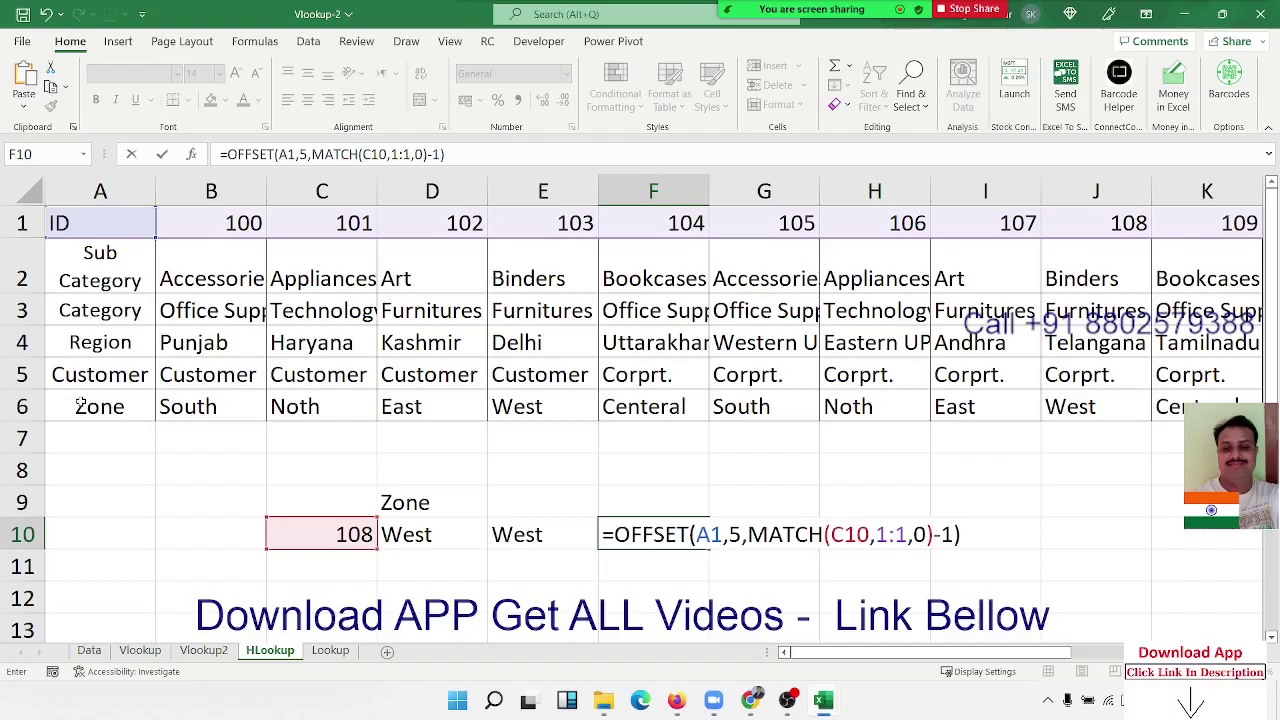
pyautogui.press('Return')
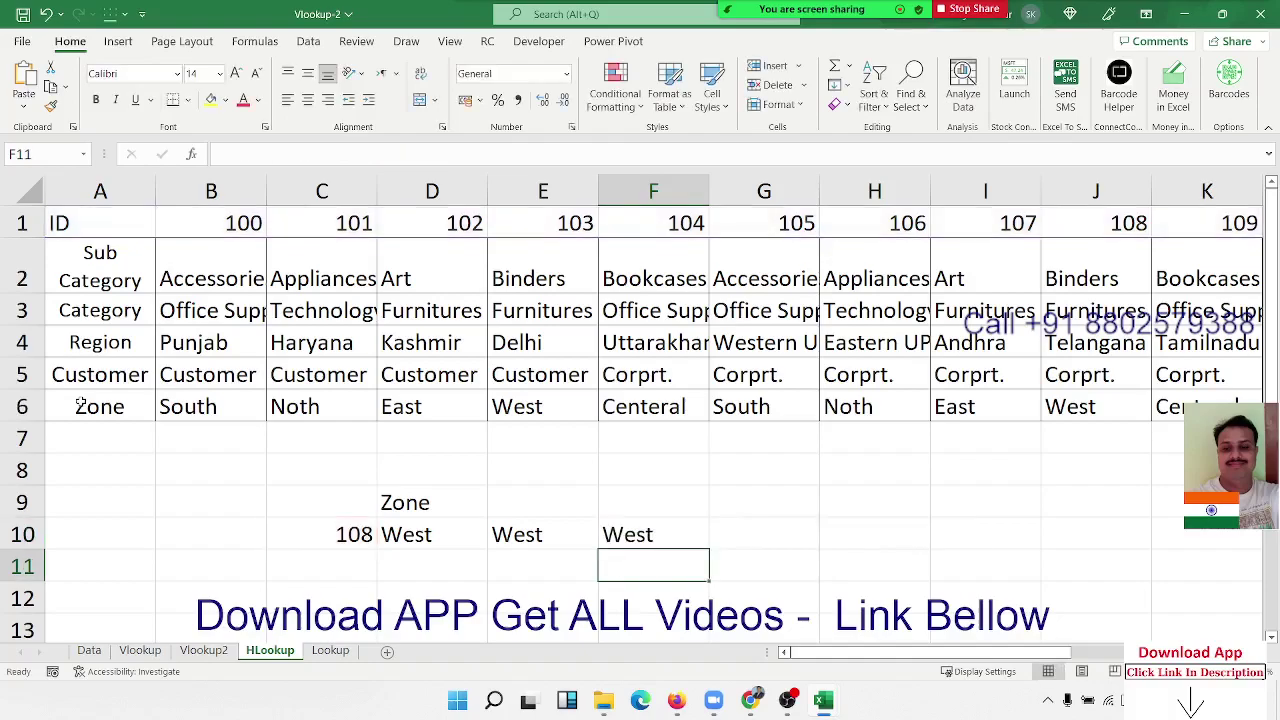
pyautogui.press('Up')
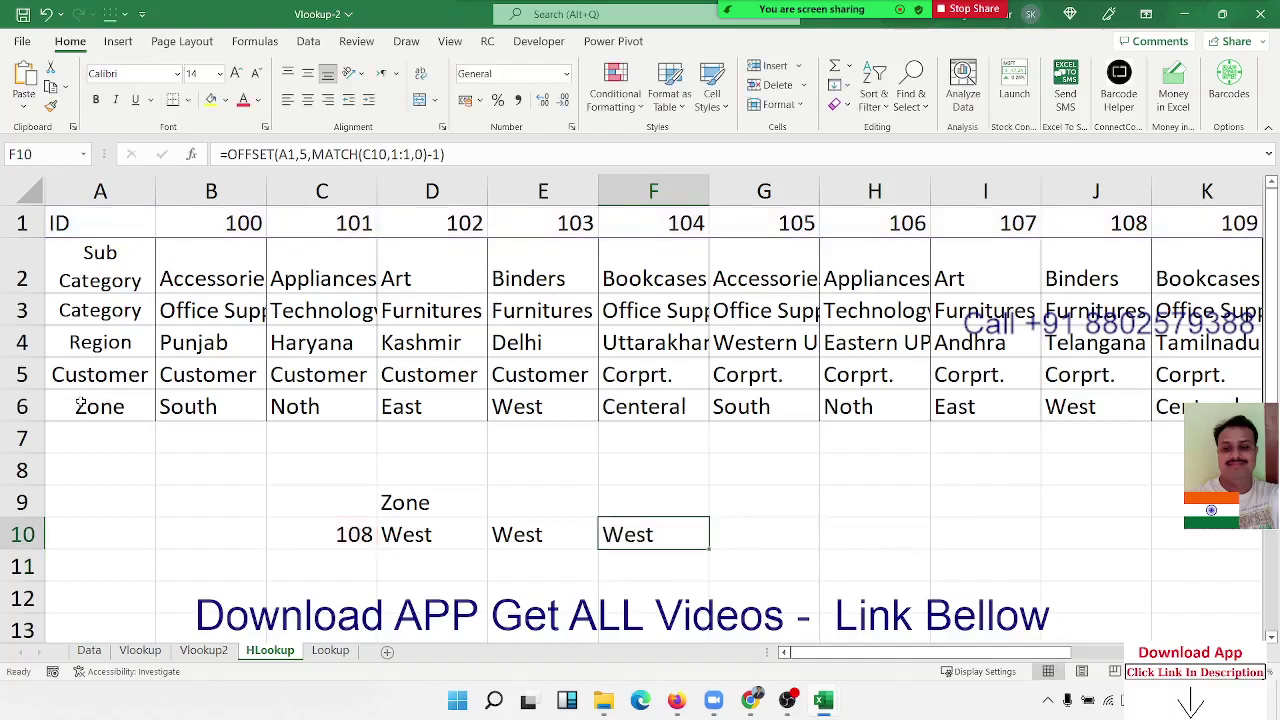
pyautogui.press('Down')
pyautogui.press('Left')
pyautogui.press('Left')
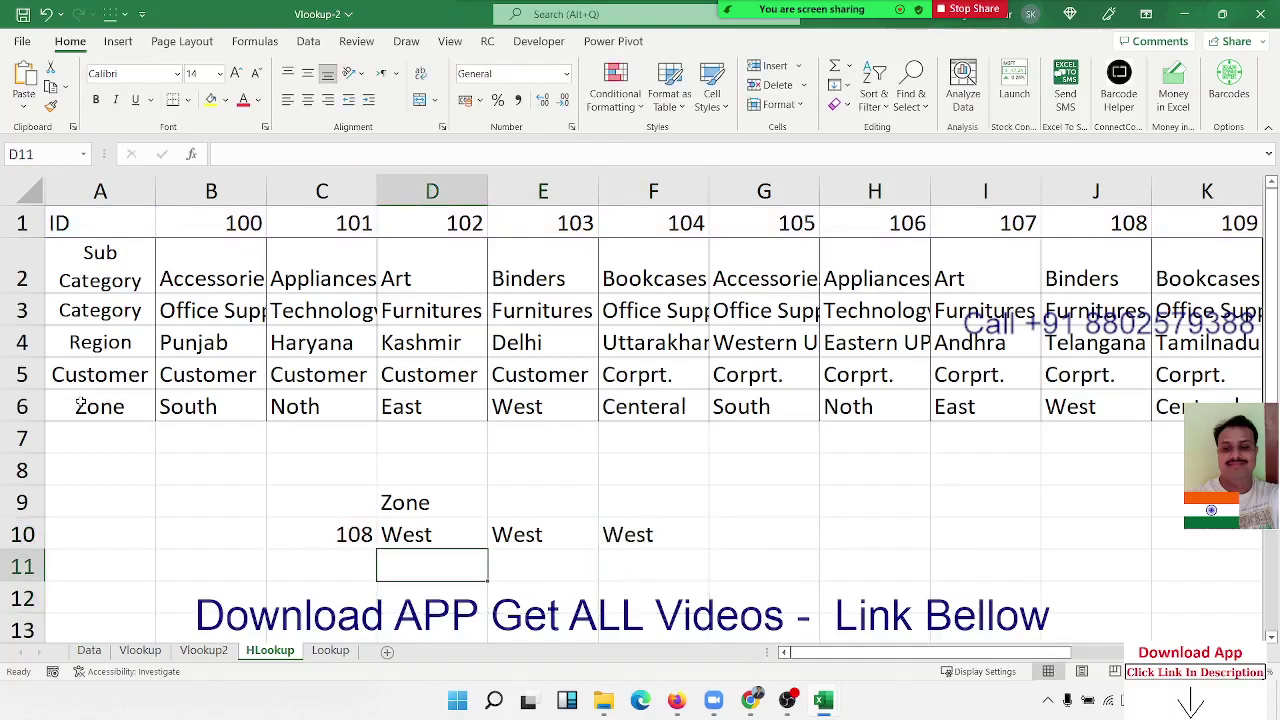
# Step: Enter =XLOOKUP(C10,1:1,6:6) in D11 so it returns West for ID 108
pyautogui.write('=xl')
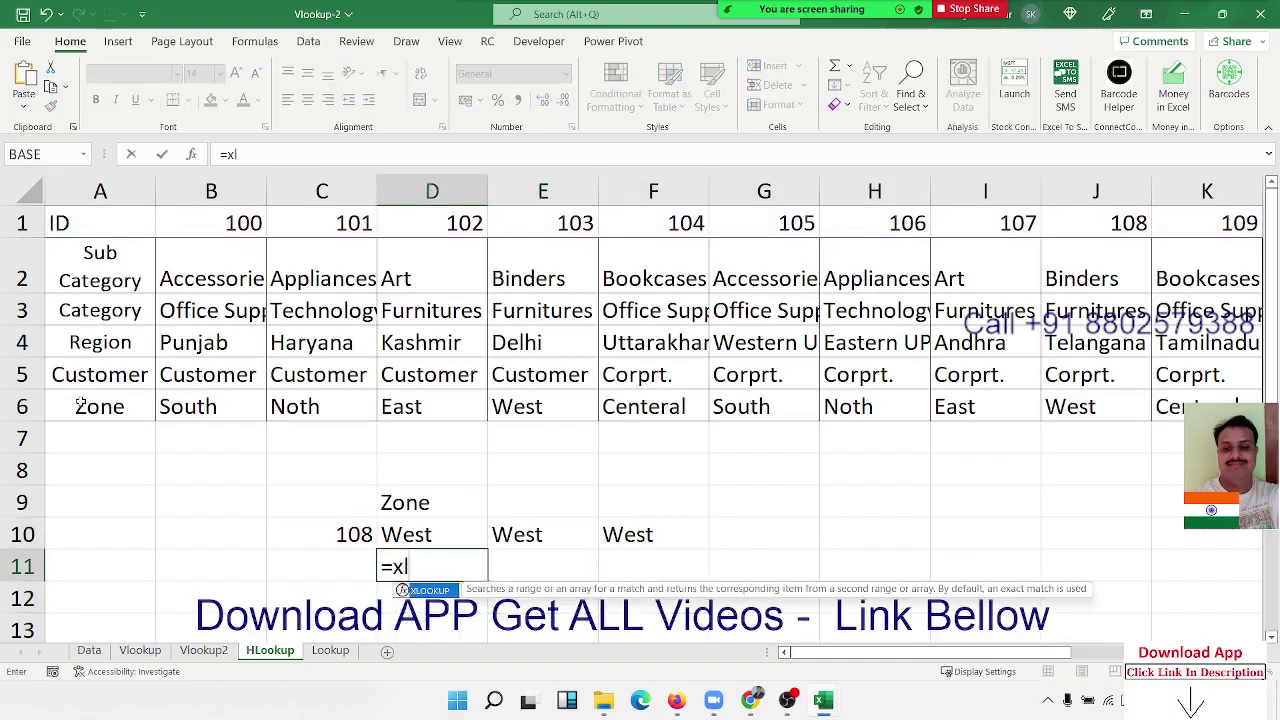
pyautogui.press('Tab')
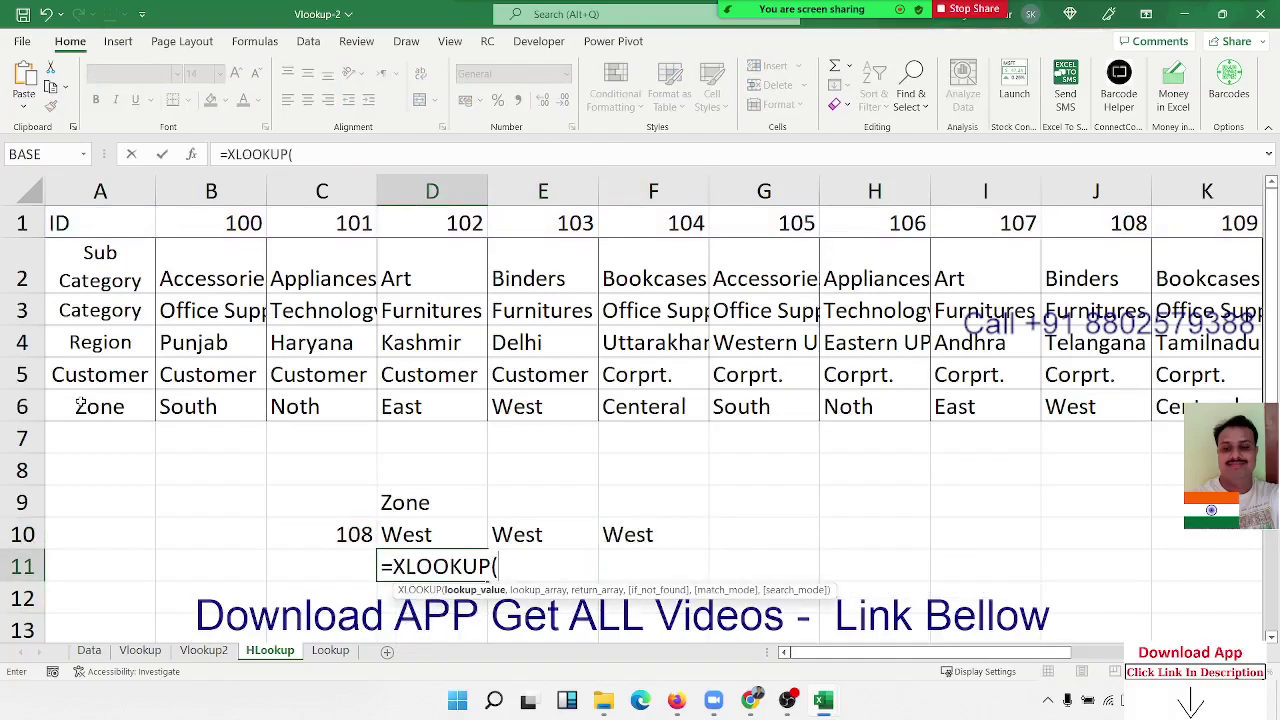
pyautogui.press('Left')
pyautogui.press('Up')
pyautogui.write(',')
pyautogui.press('Up')
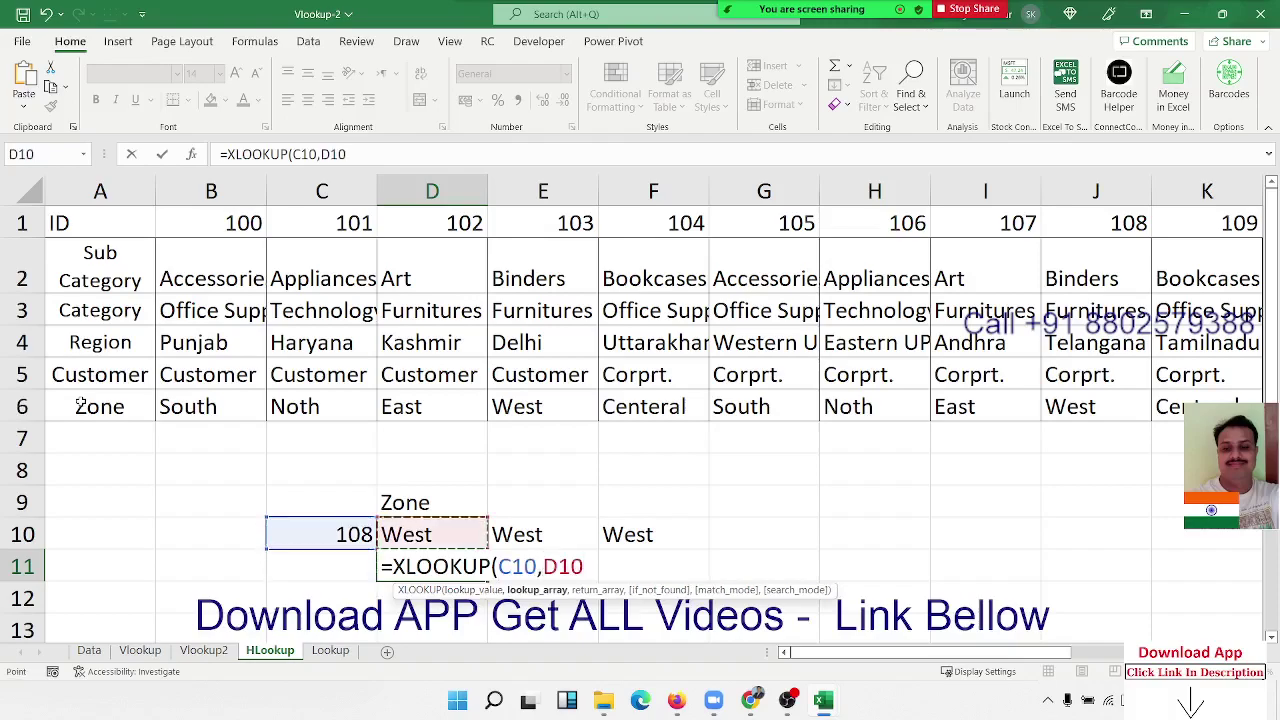
pyautogui.press('Up')
pyautogui.press('Up')
pyautogui.press('Up')
pyautogui.hotkey('shift', 'space')
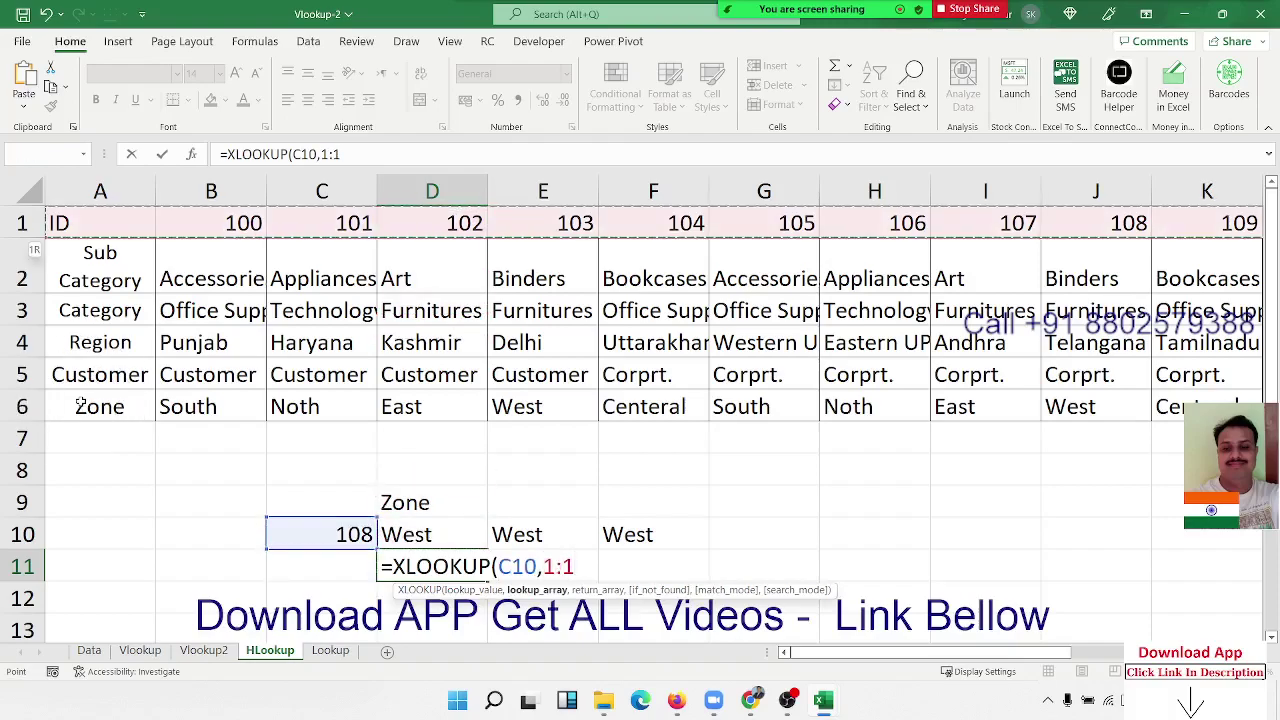
pyautogui.write(',')
pyautogui.press('Down')
pyautogui.press('Down')
pyautogui.press('Down')
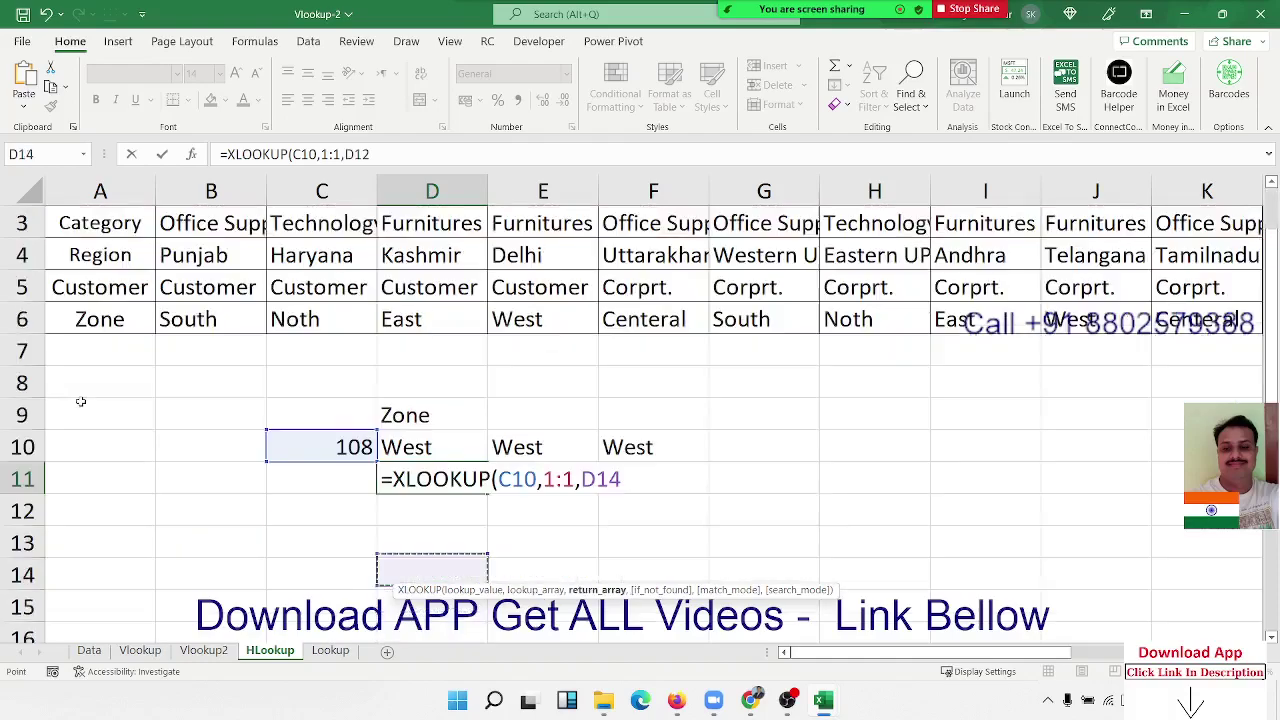
pyautogui.press('Up')
pyautogui.press('Up')
pyautogui.press('Up')
pyautogui.press('Up')
pyautogui.press('Up')
pyautogui.press('Up')
pyautogui.press('Up')
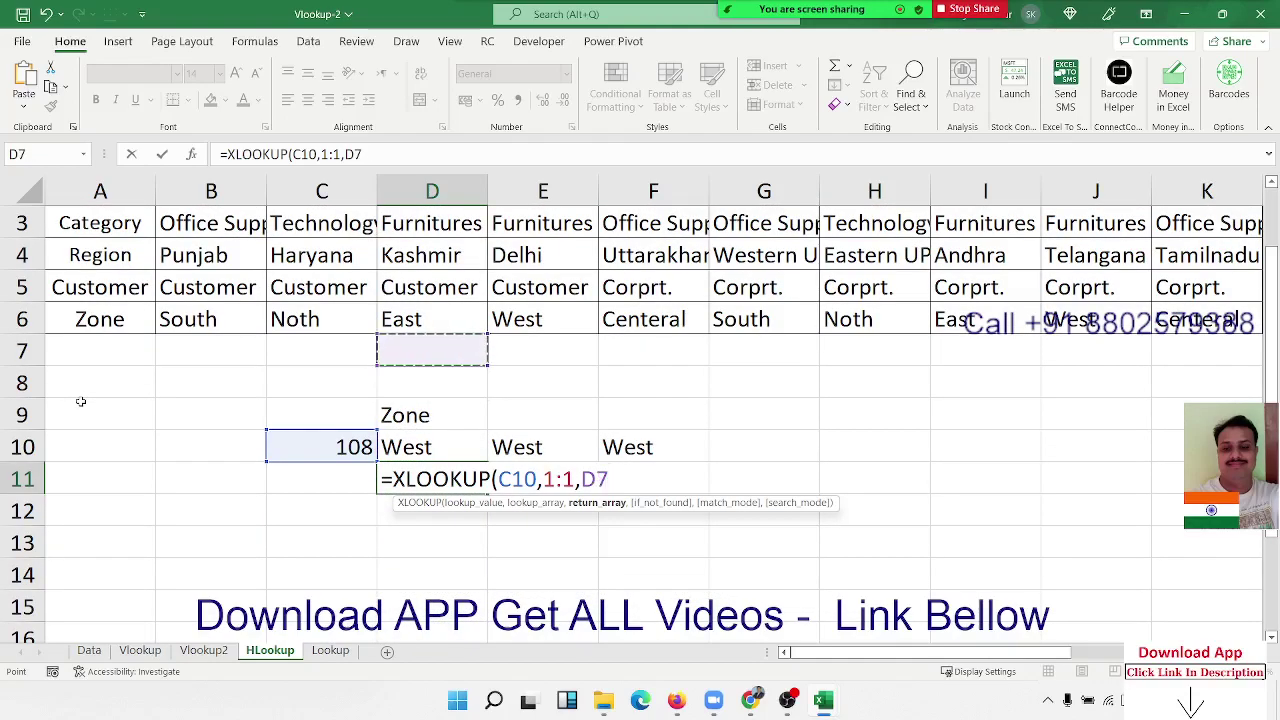
pyautogui.press('Up')
pyautogui.hotkey('shift', 'space')
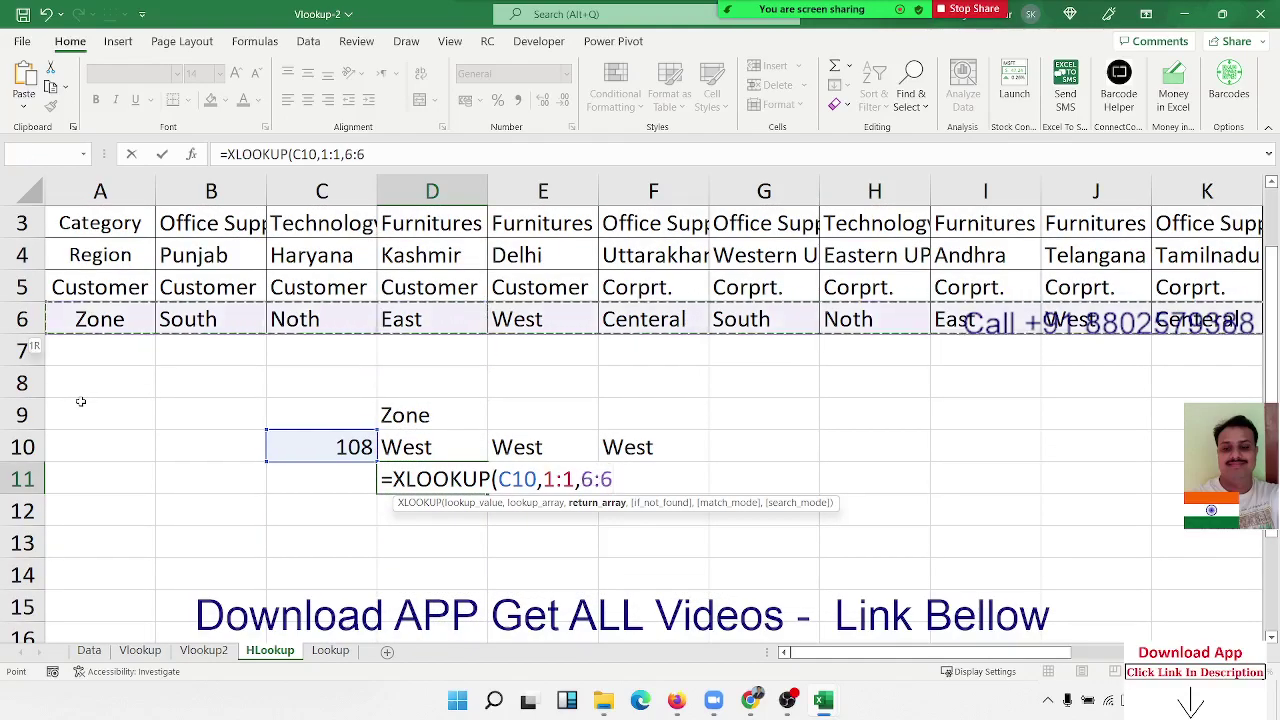
pyautogui.write(',')
pyautogui.press('BackSpace')
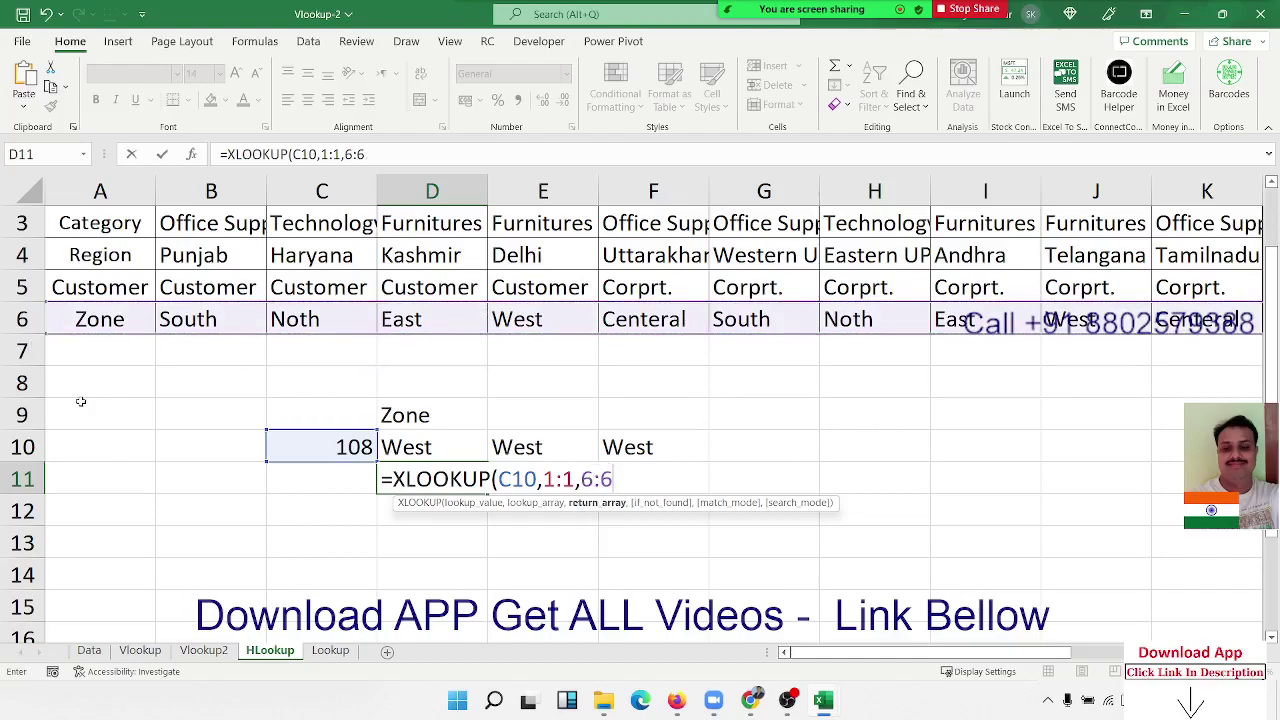
pyautogui.press('Return')
# Step: Review the HLOOKUP, INDEX/MATCH and OFFSET formulas in D10, E10 and F10
pyautogui.press('Up')
pyautogui.press('Up')
pyautogui.press('Up')
pyautogui.press('Up')
pyautogui.press('Up')
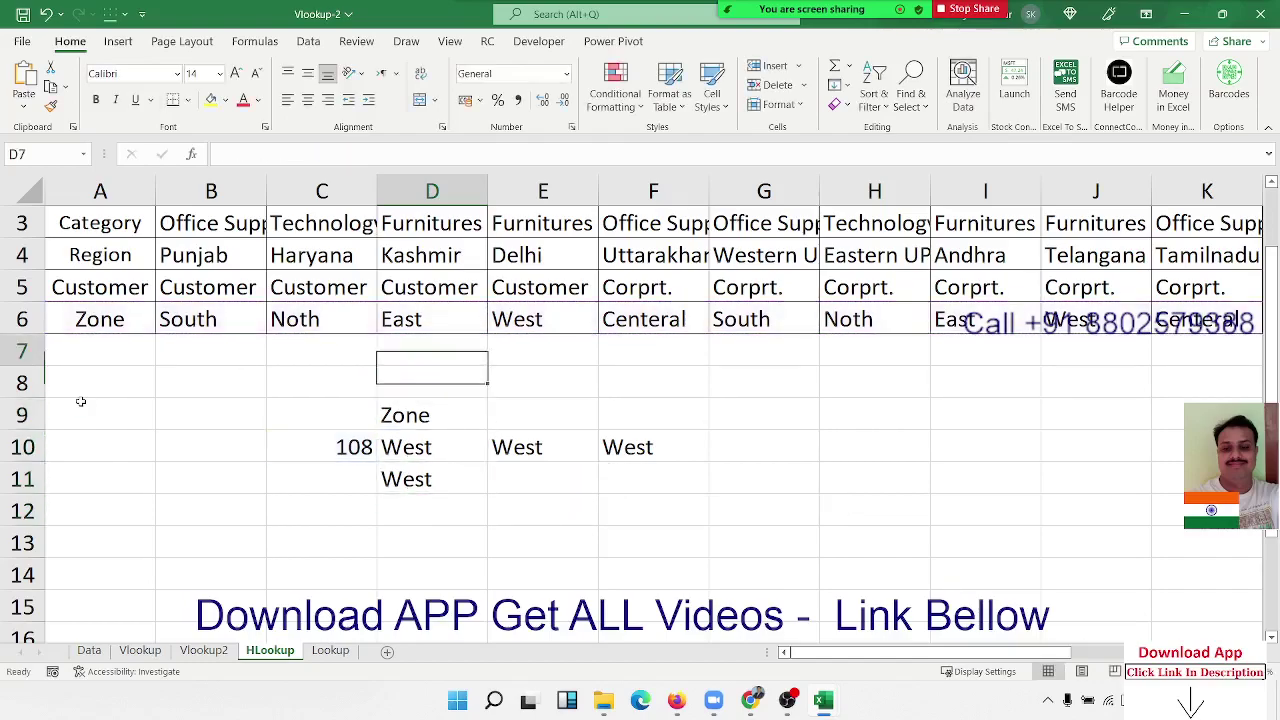
pyautogui.press('Up')
pyautogui.press('Up')
pyautogui.press('Up')
pyautogui.press('Down')
pyautogui.press('Down')
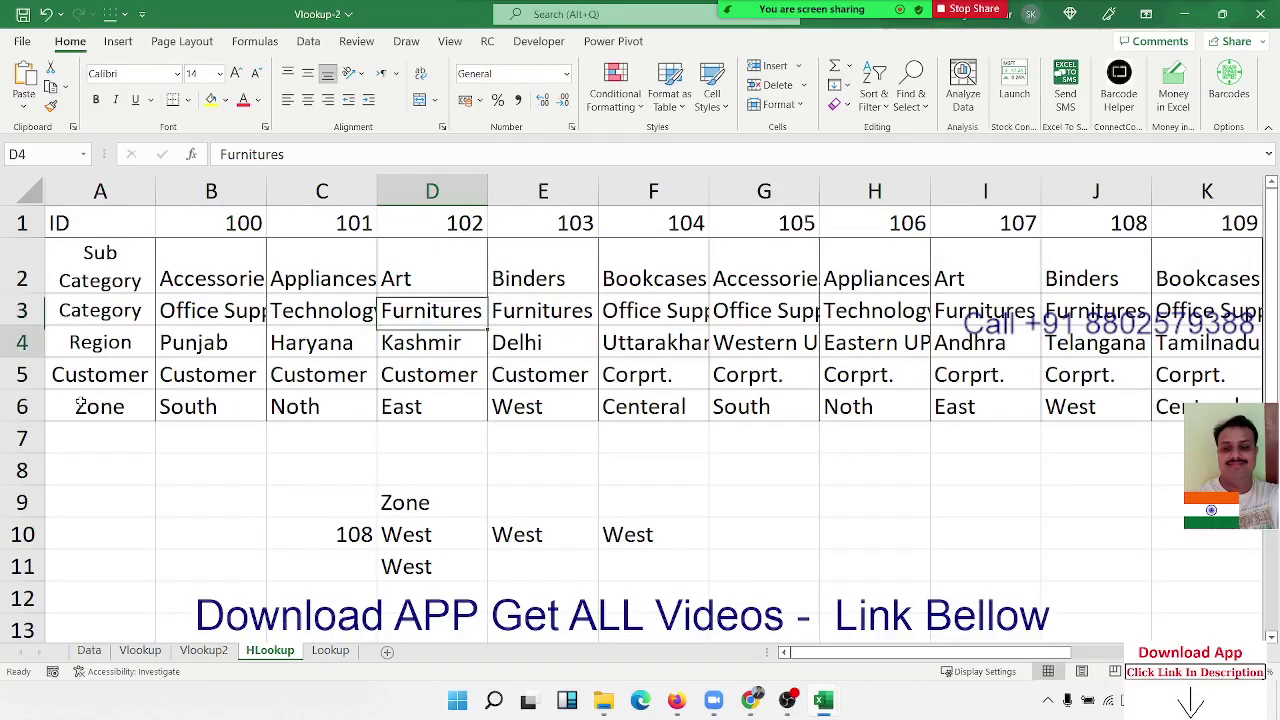
pyautogui.press('Down')
pyautogui.press('Down')
pyautogui.press('Down')
pyautogui.press('Down')
pyautogui.press('Down')
pyautogui.press('Down')
pyautogui.press('Down')
pyautogui.press('Up')
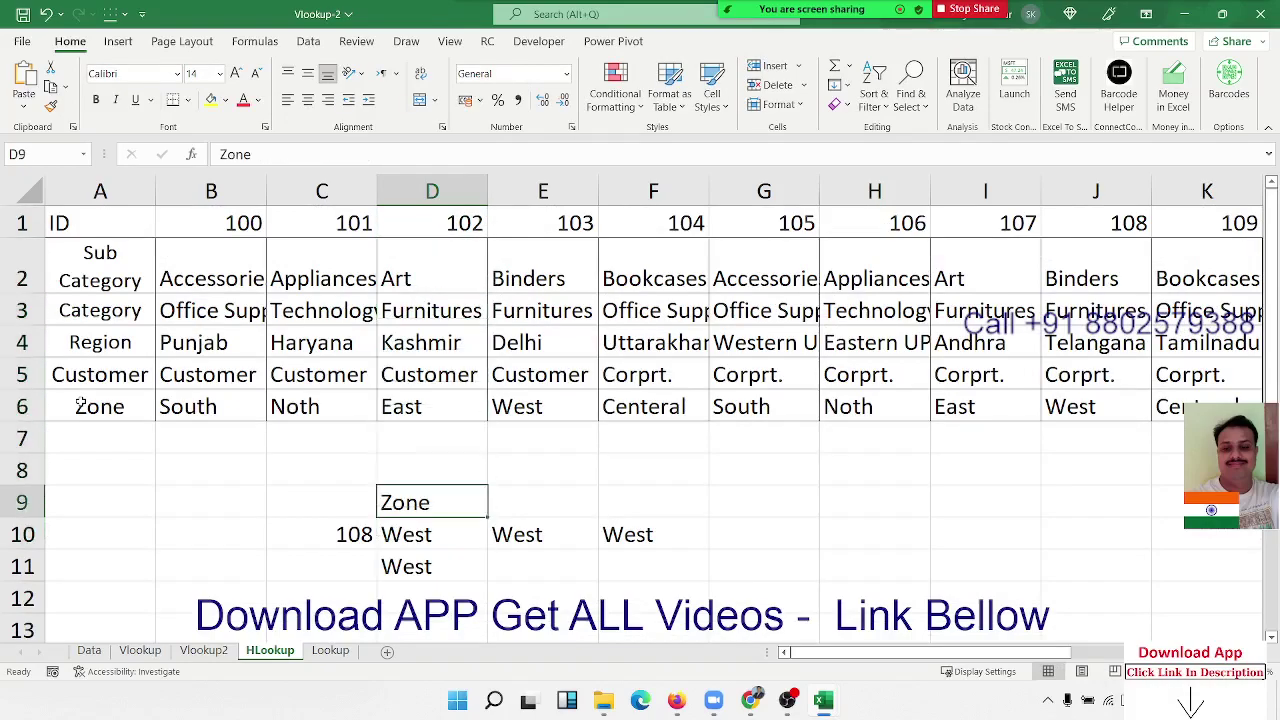
pyautogui.press('Down')
pyautogui.press('F2')
pyautogui.press('Escape')
pyautogui.press('Right')
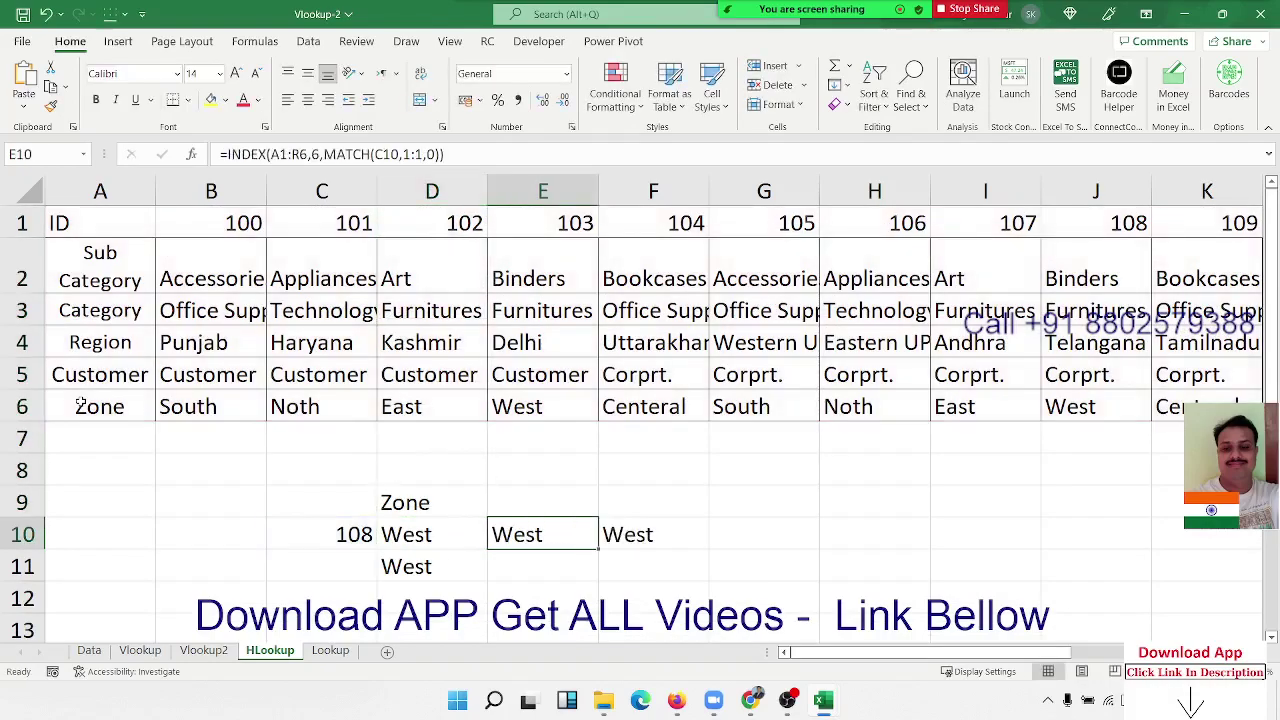
pyautogui.press('Right')
pyautogui.press('ctrl')
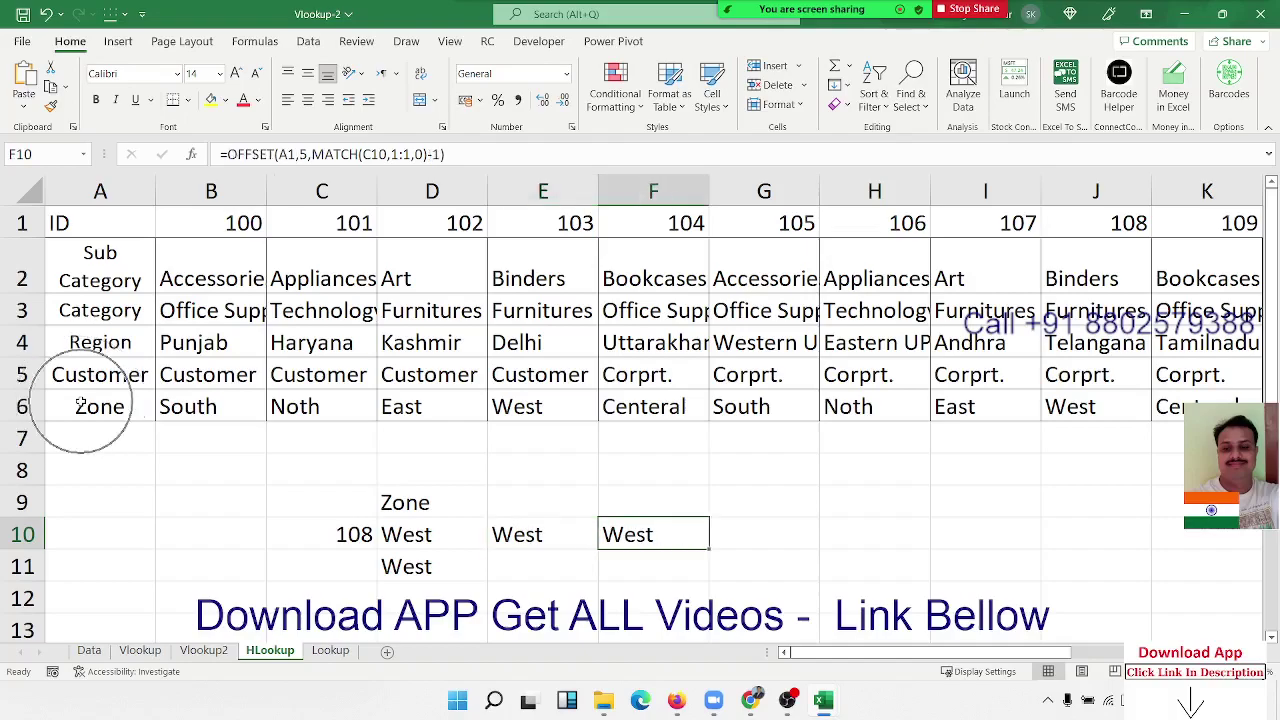
pyautogui.press('Left')
pyautogui.press('Left')
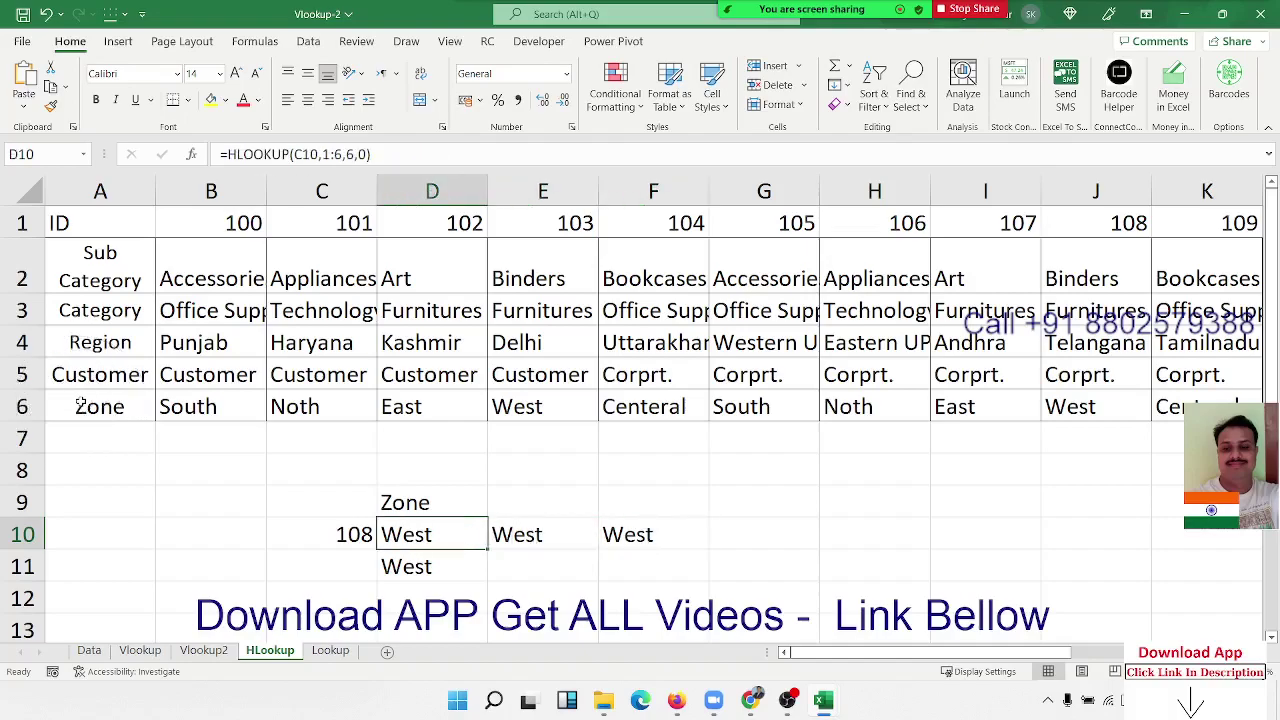
pyautogui.press('F2')
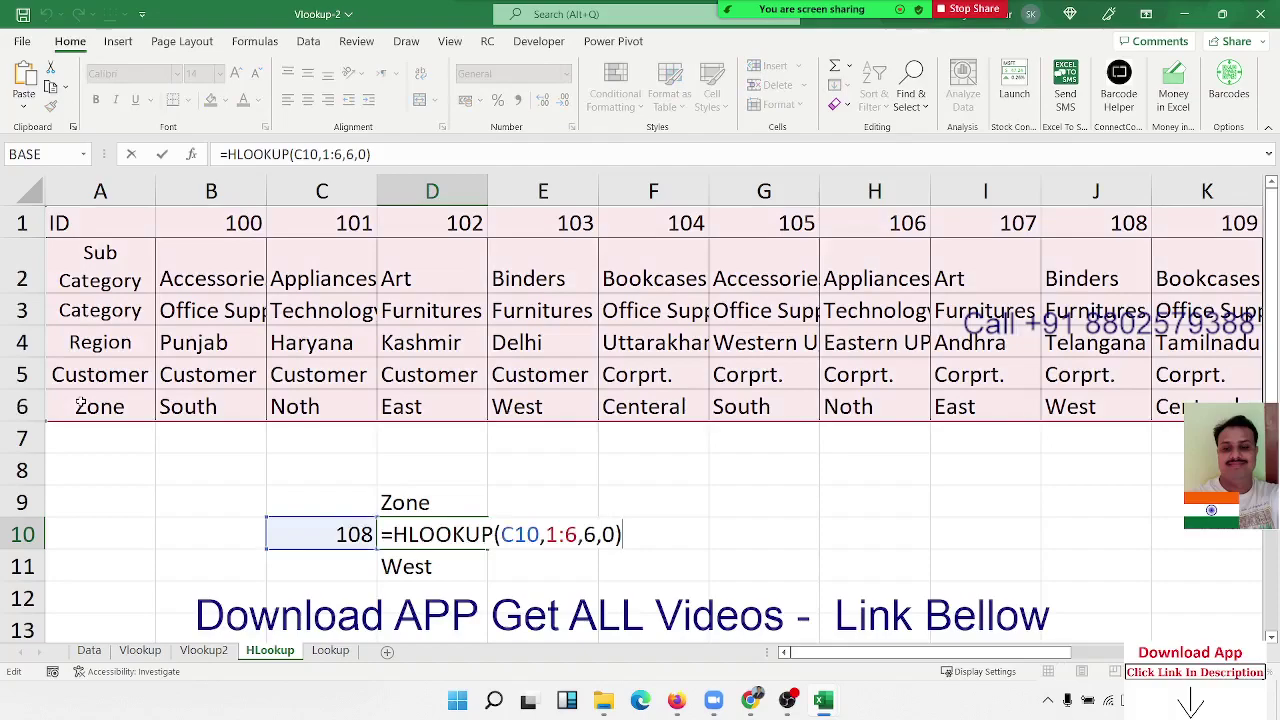
pyautogui.press('Escape')
# Step: Highlight the ID row 1 and Region row 4, then recheck the lookup results in E10, F10 and D11
pyautogui.hotkey('ctrl', 'Up')
pyautogui.hotkey('ctrl', 'Up')
pyautogui.hotkey('ctrl', 'Up')
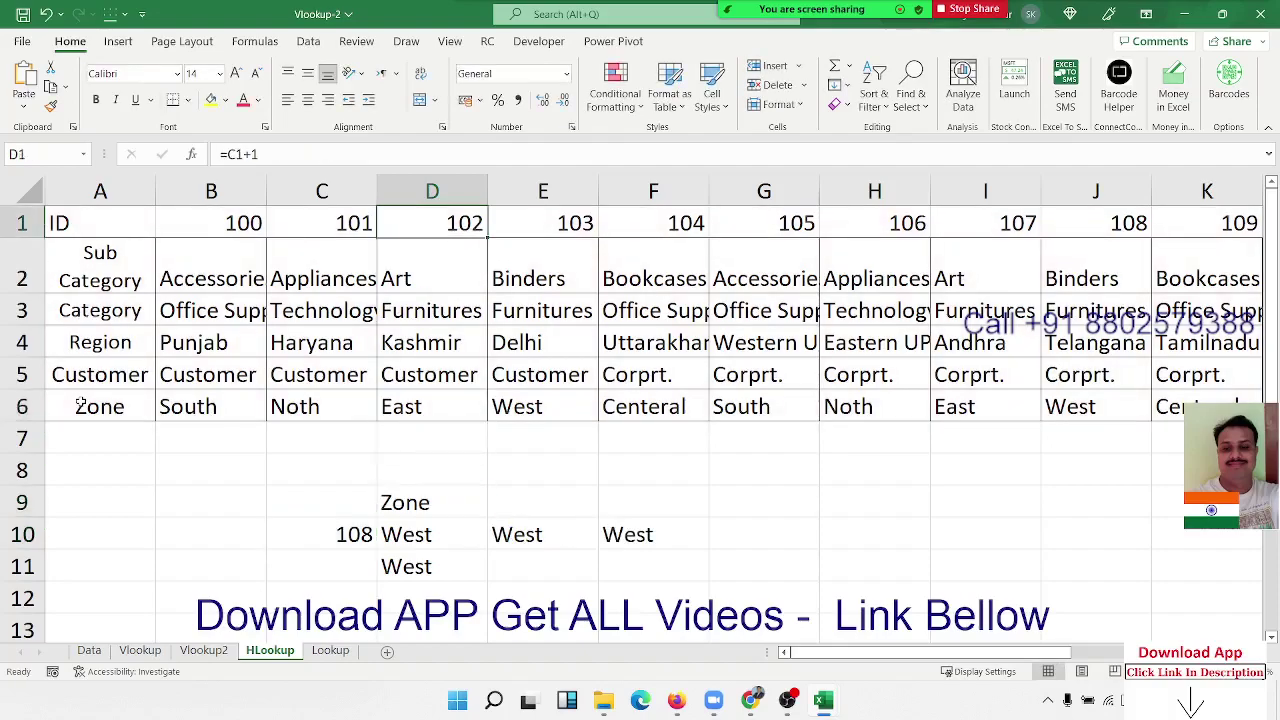
pyautogui.hotkey('shift', 'space')
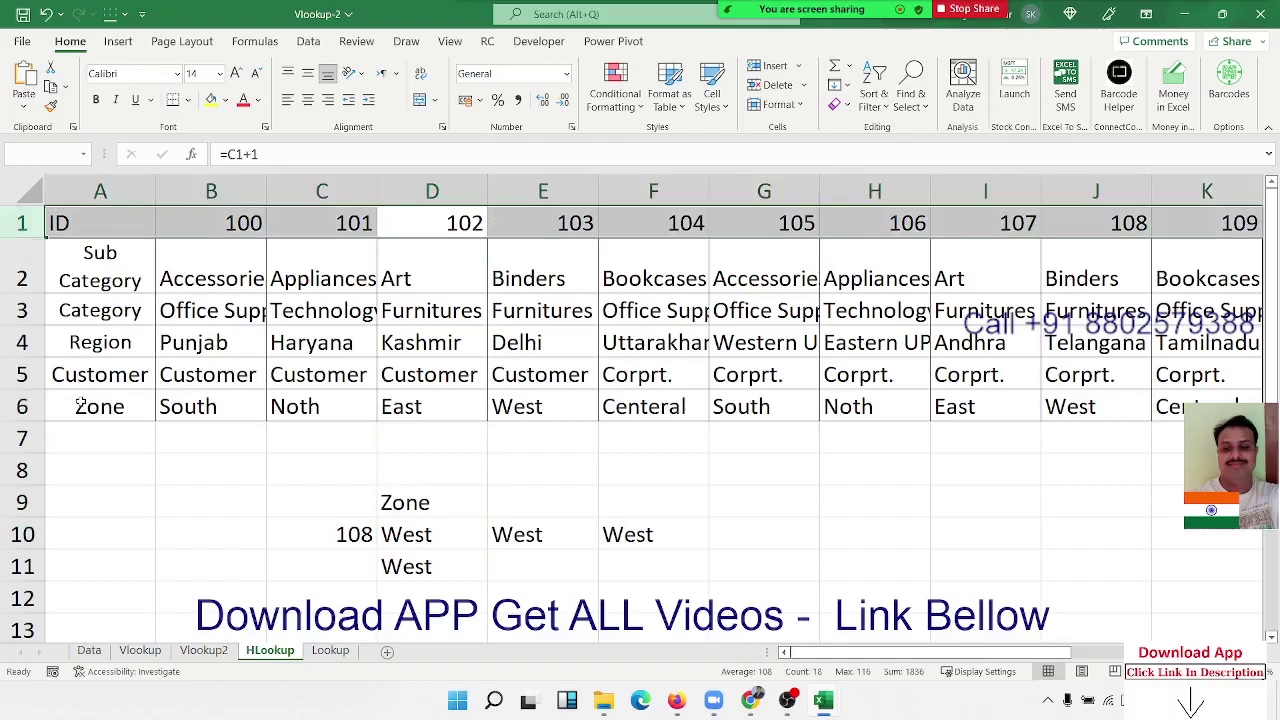
pyautogui.press('Down')
pyautogui.press('Down')
pyautogui.press('Down')
pyautogui.hotkey('shift', 'space')
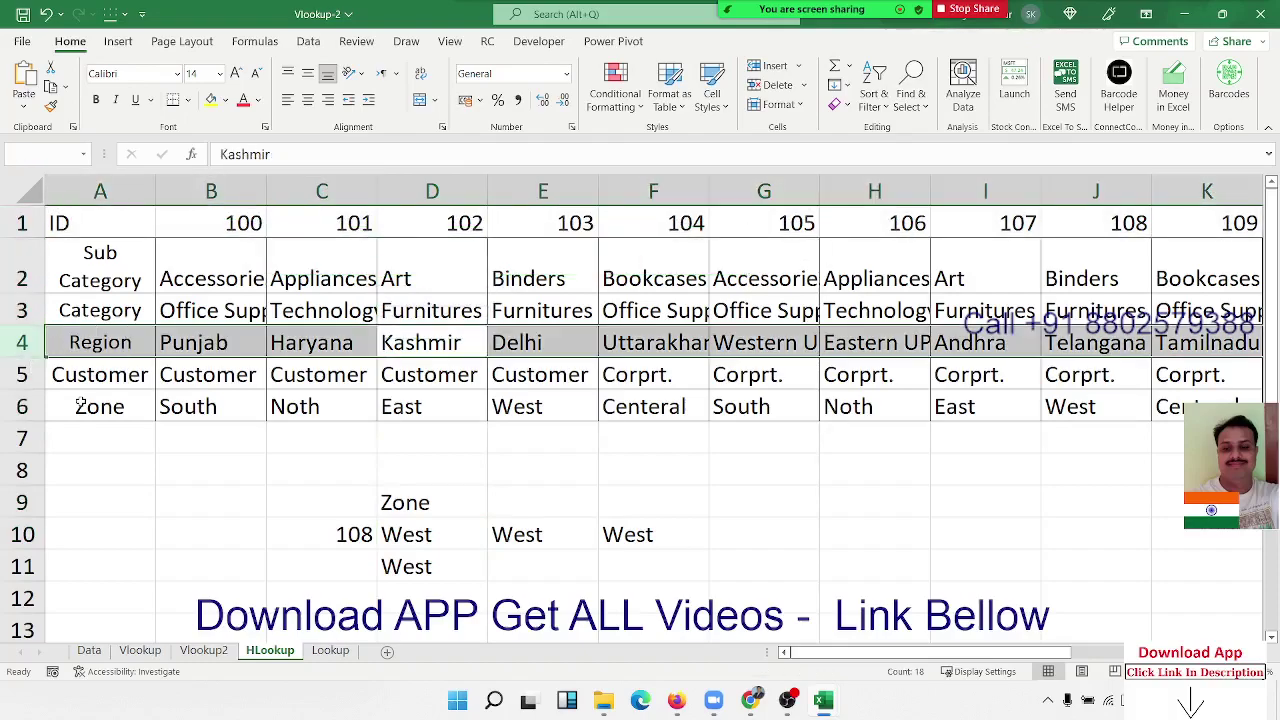
pyautogui.press('Down')
pyautogui.press('Down')
pyautogui.press('Down')
pyautogui.press('Down')
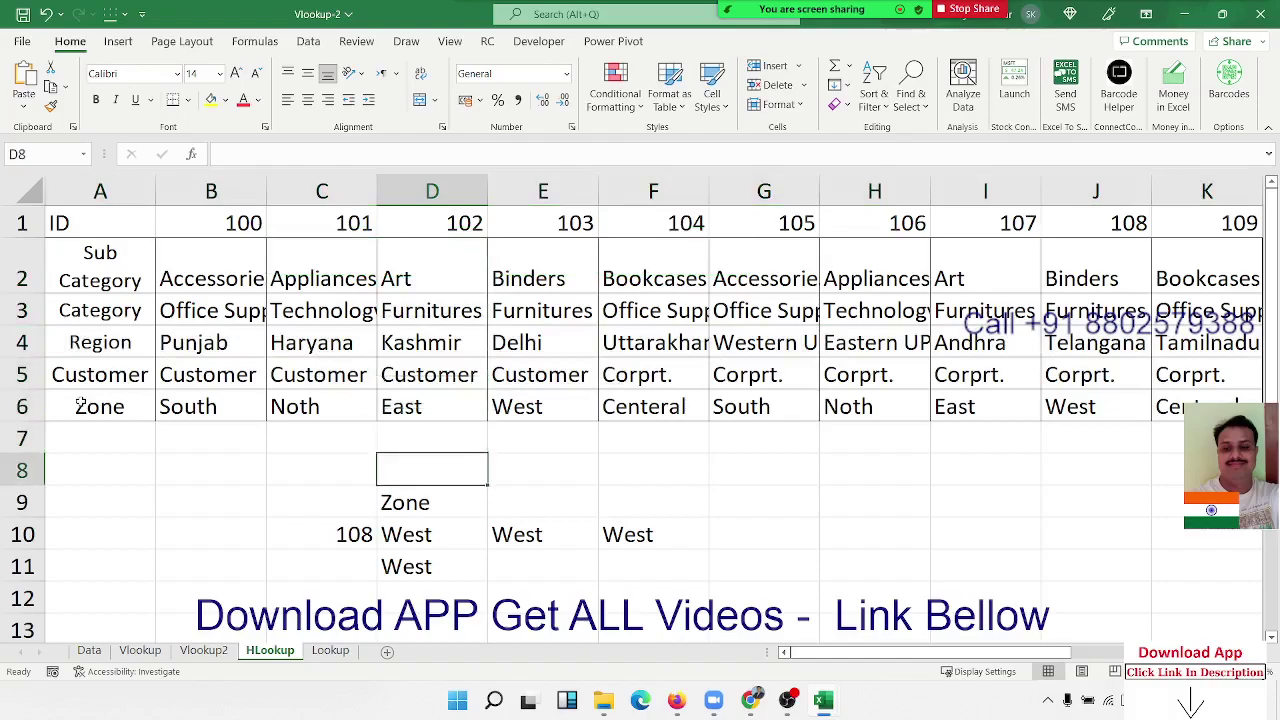
pyautogui.press('Down')
pyautogui.press('Down')
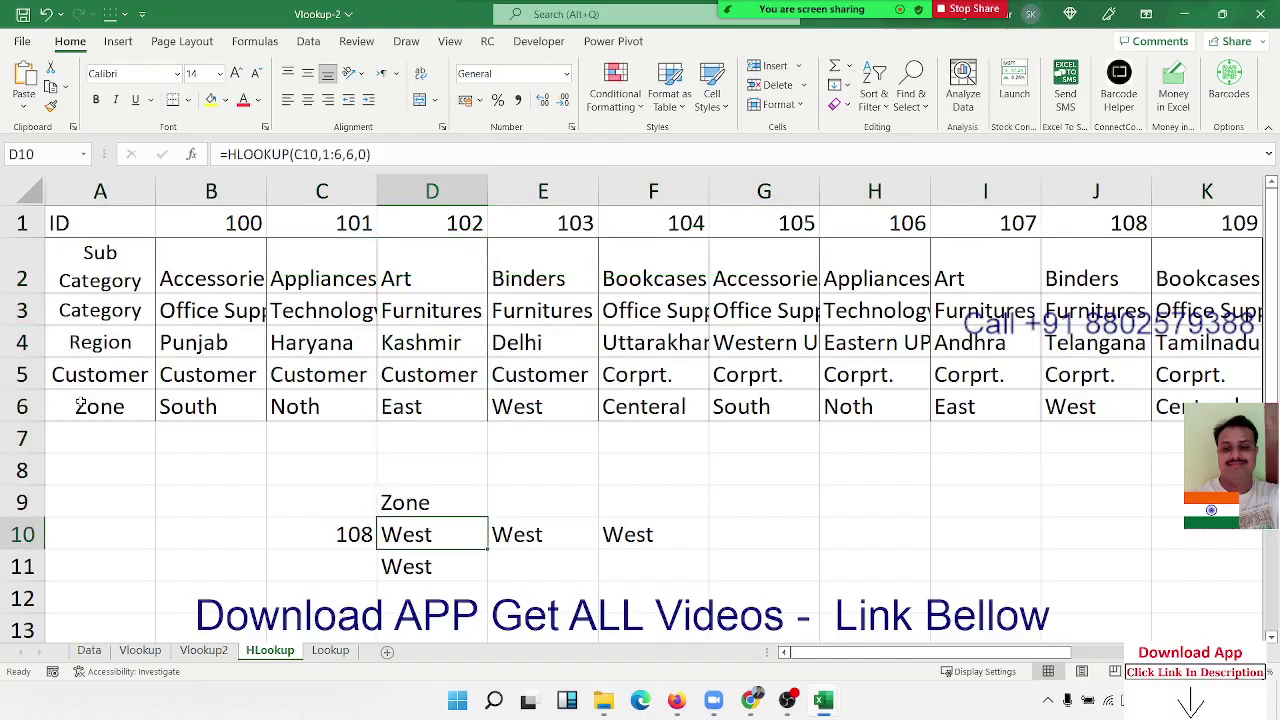
pyautogui.press('Right')
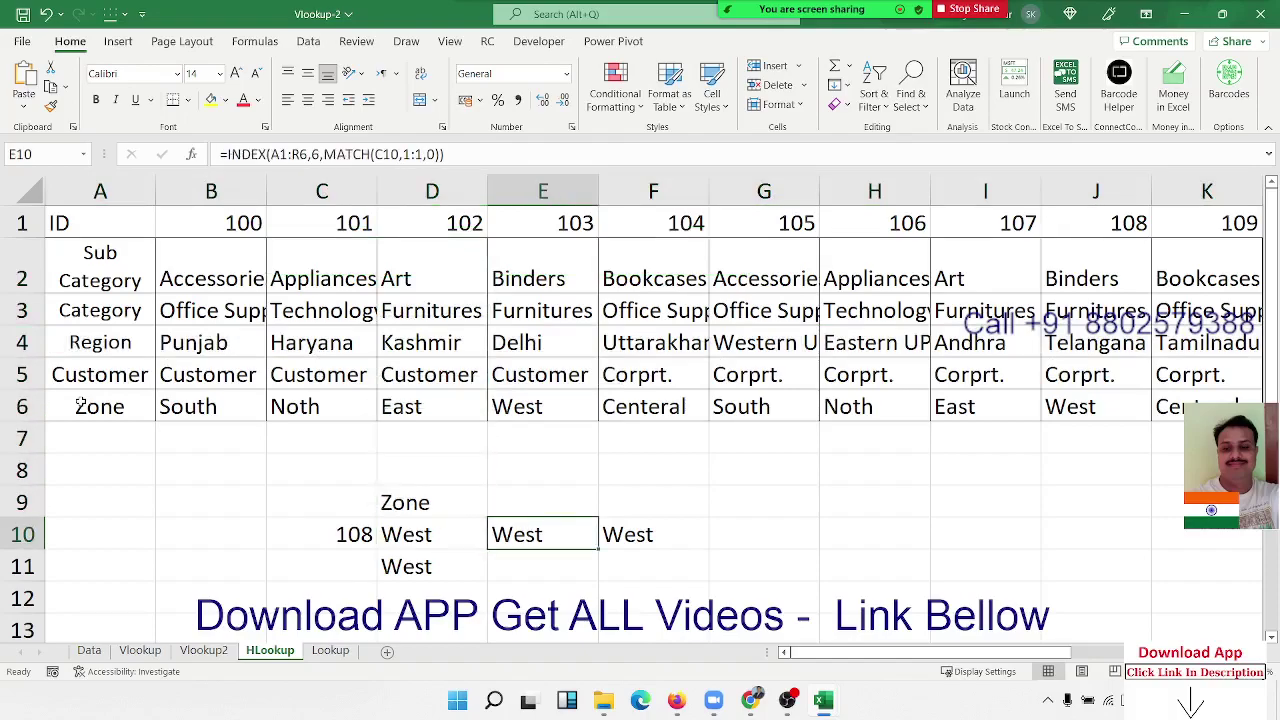
pyautogui.press('Right')
pyautogui.press('Left')
pyautogui.press('Down')
pyautogui.press('Left')
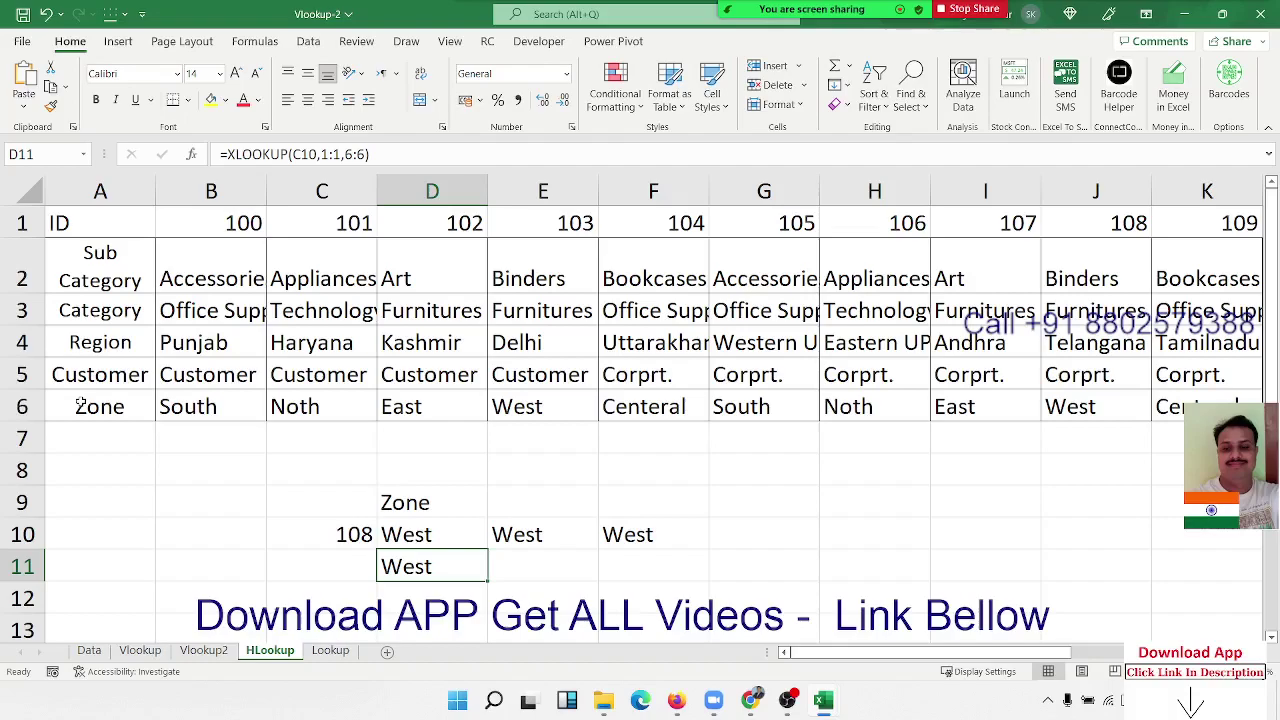
# Step: On the Lookup sheet, clear the old incentive values in B2:B5, the old band table in E10:F13, and the #NAME? error in H7
pyautogui.click(330, 652)
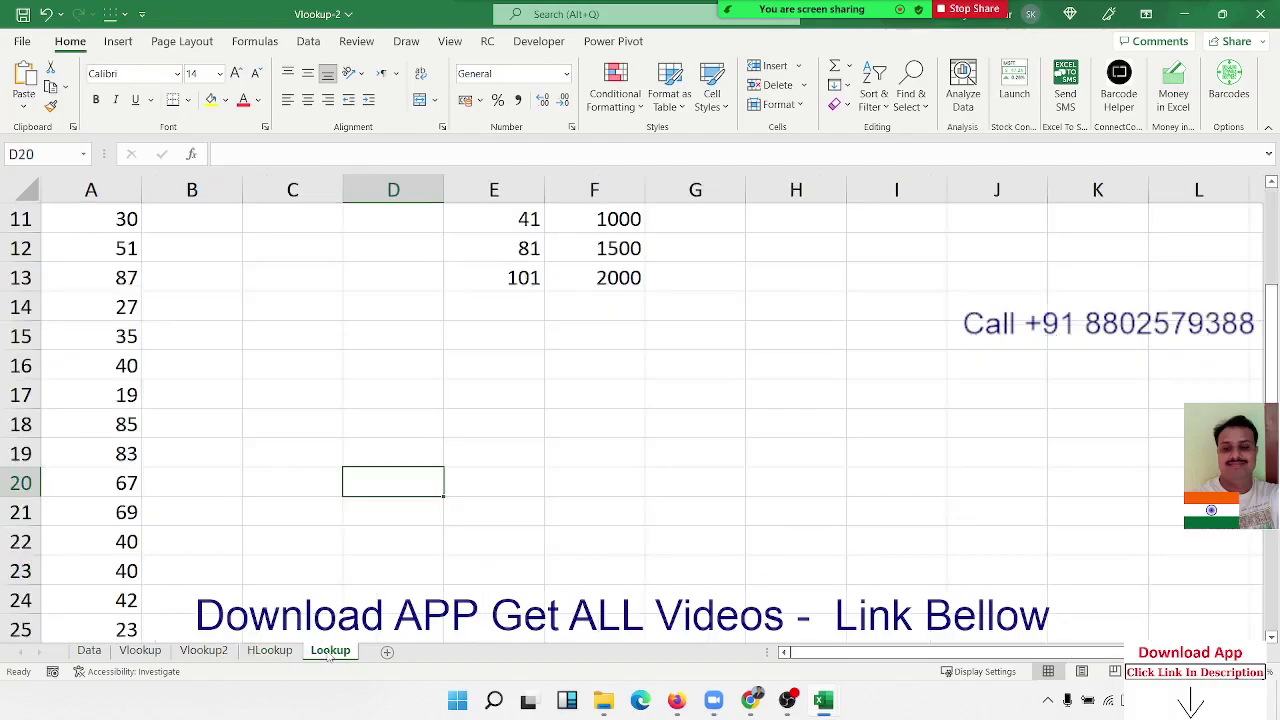
pyautogui.click(310, 505)
pyautogui.scroll(4, 309, 494)
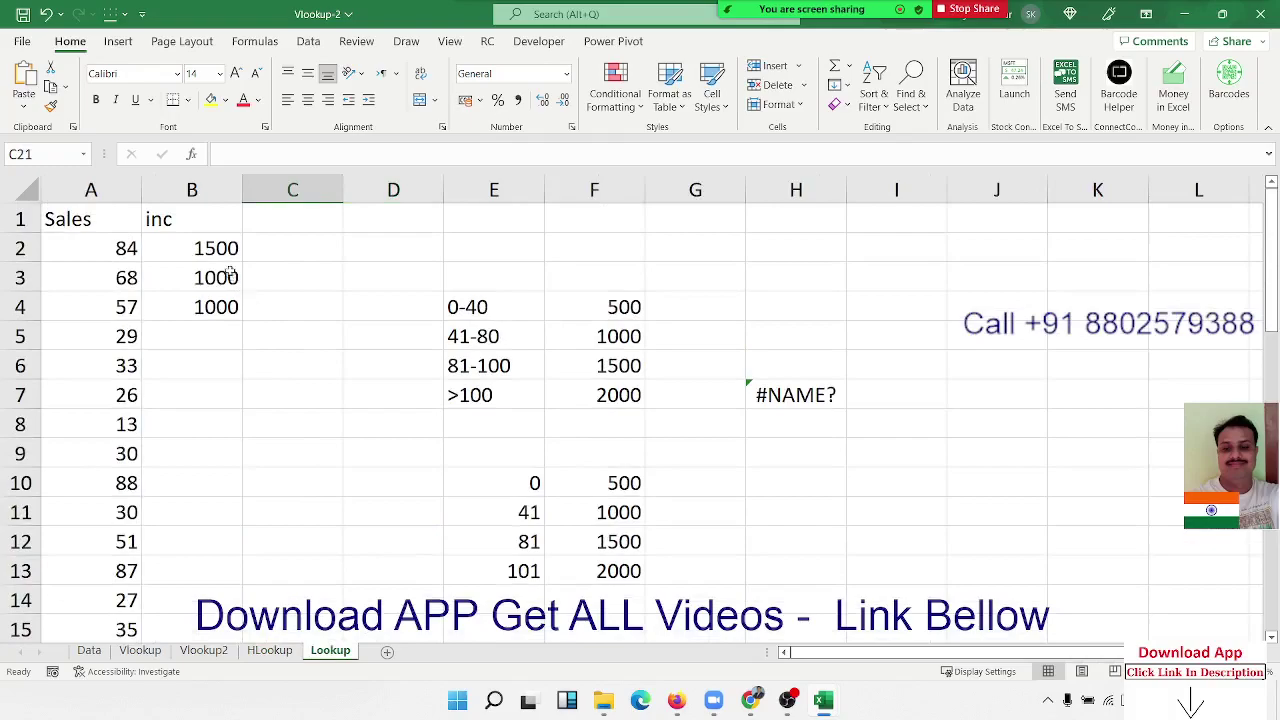
pyautogui.moveTo(229, 249); pyautogui.dragTo(223, 334)
pyautogui.press('Delete')
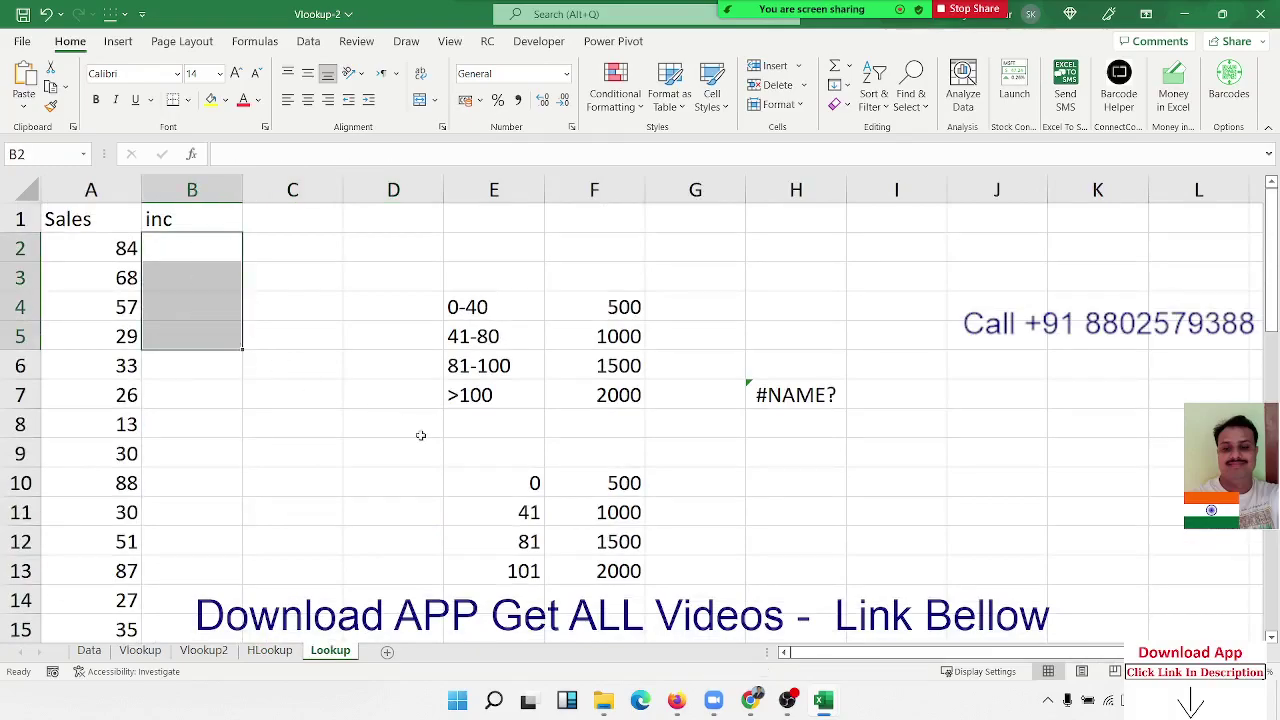
pyautogui.moveTo(502, 470); pyautogui.dragTo(616, 576)
pyautogui.press('Delete')
pyautogui.moveTo(770, 368); pyautogui.dragTo(796, 416)
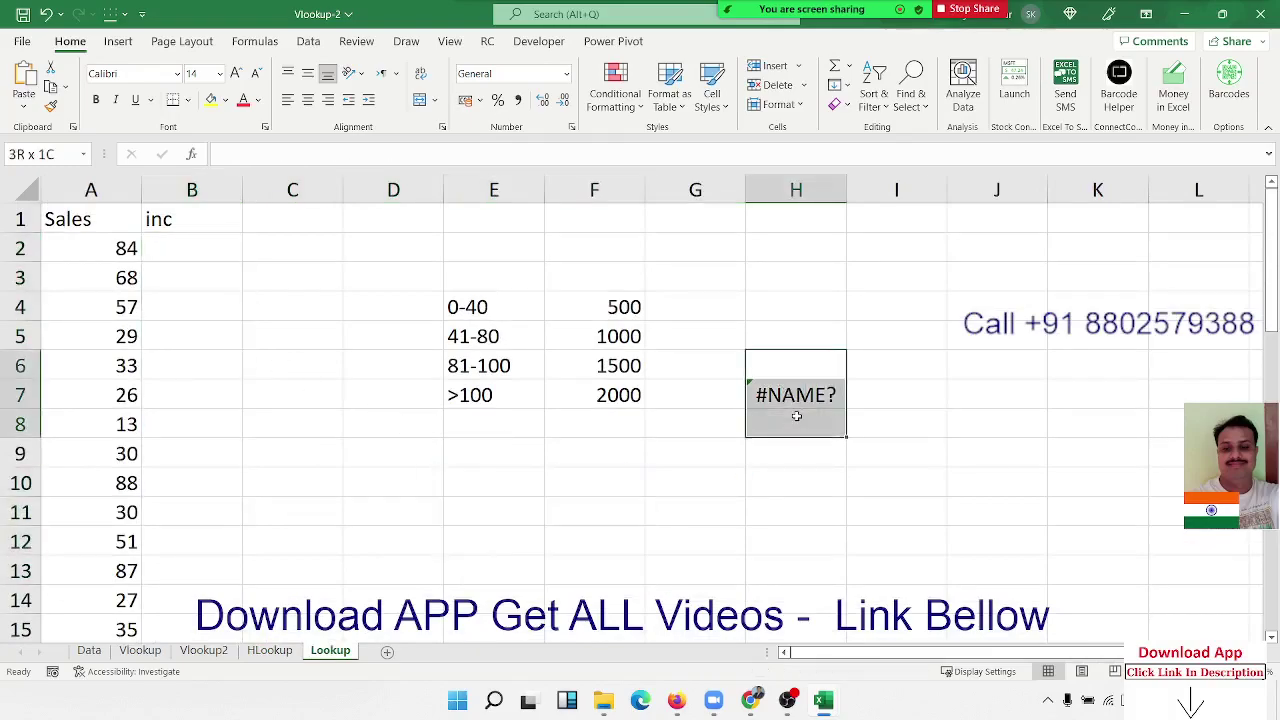
pyautogui.press('Delete')
# Step: Highlight the Sales figures in column A, the empty inc column, and the range/incentive table
pyautogui.moveTo(80, 245); pyautogui.dragTo(59, 505)
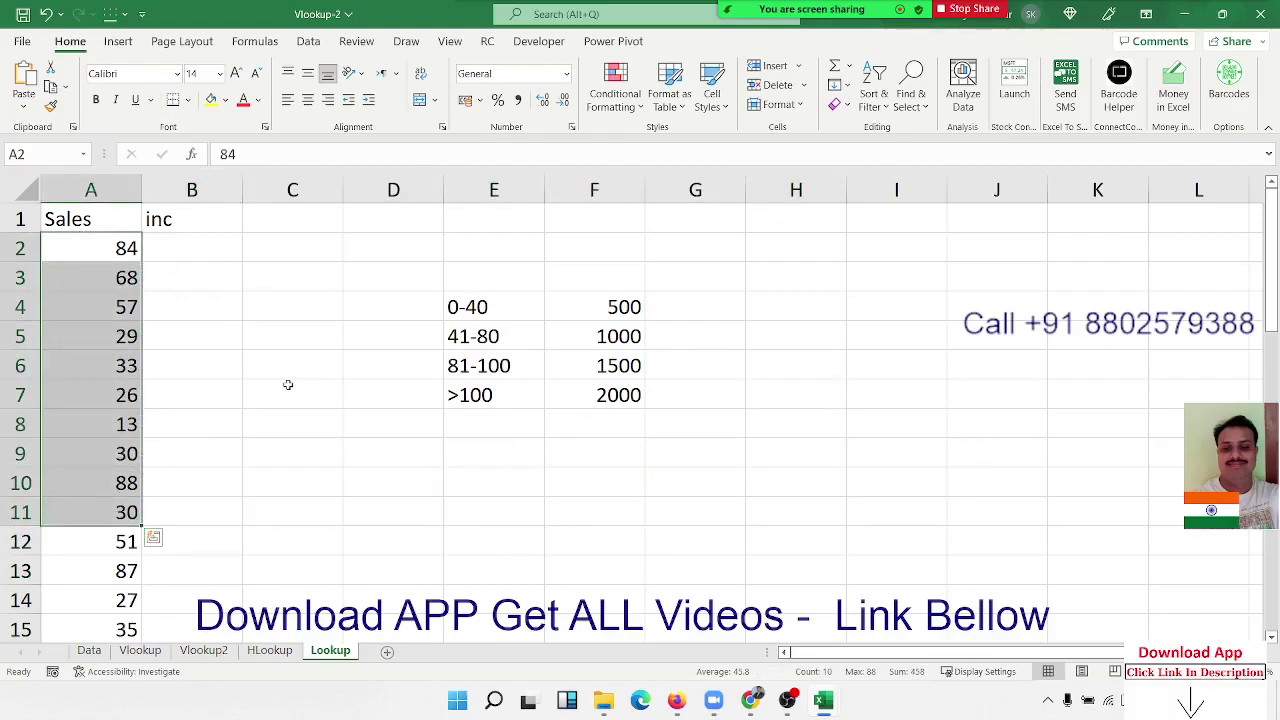
pyautogui.moveTo(228, 256); pyautogui.dragTo(214, 400)
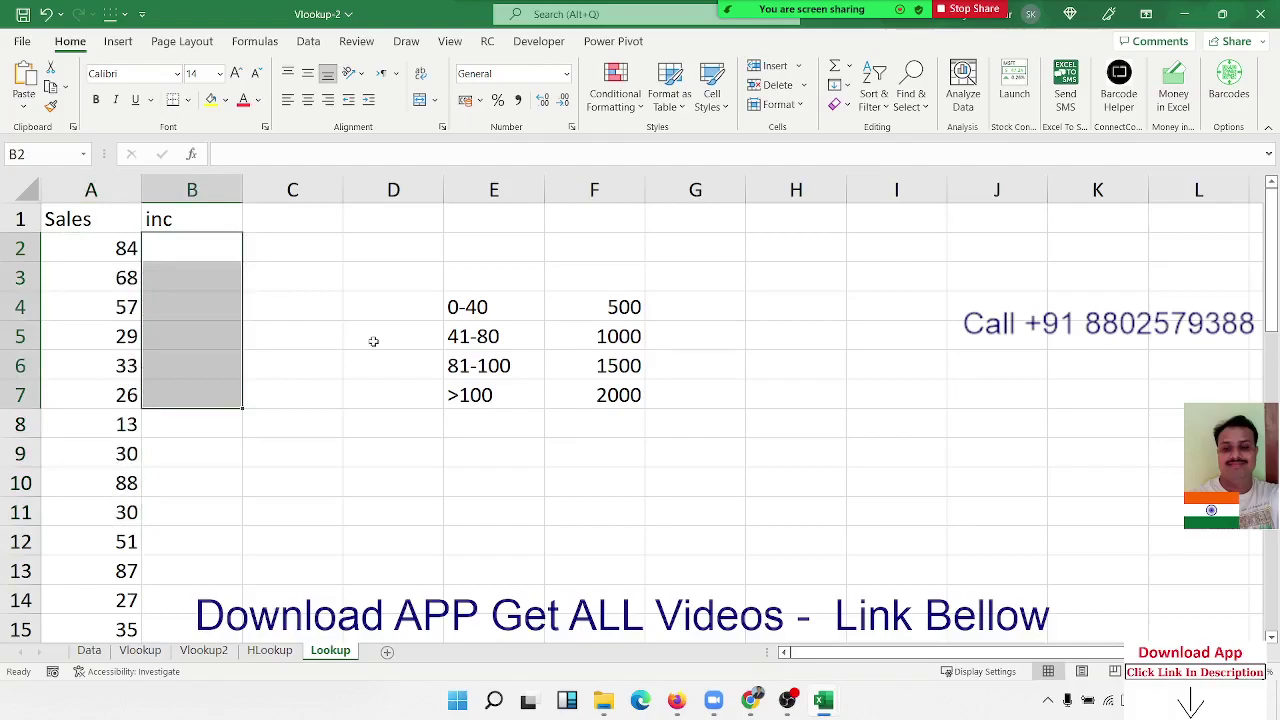
pyautogui.moveTo(449, 306)
pyautogui.mouseDown()
pyautogui.moveTo(627, 370)
pyautogui.moveTo(634, 413)
pyautogui.moveTo(463, 286)
pyautogui.mouseUp()
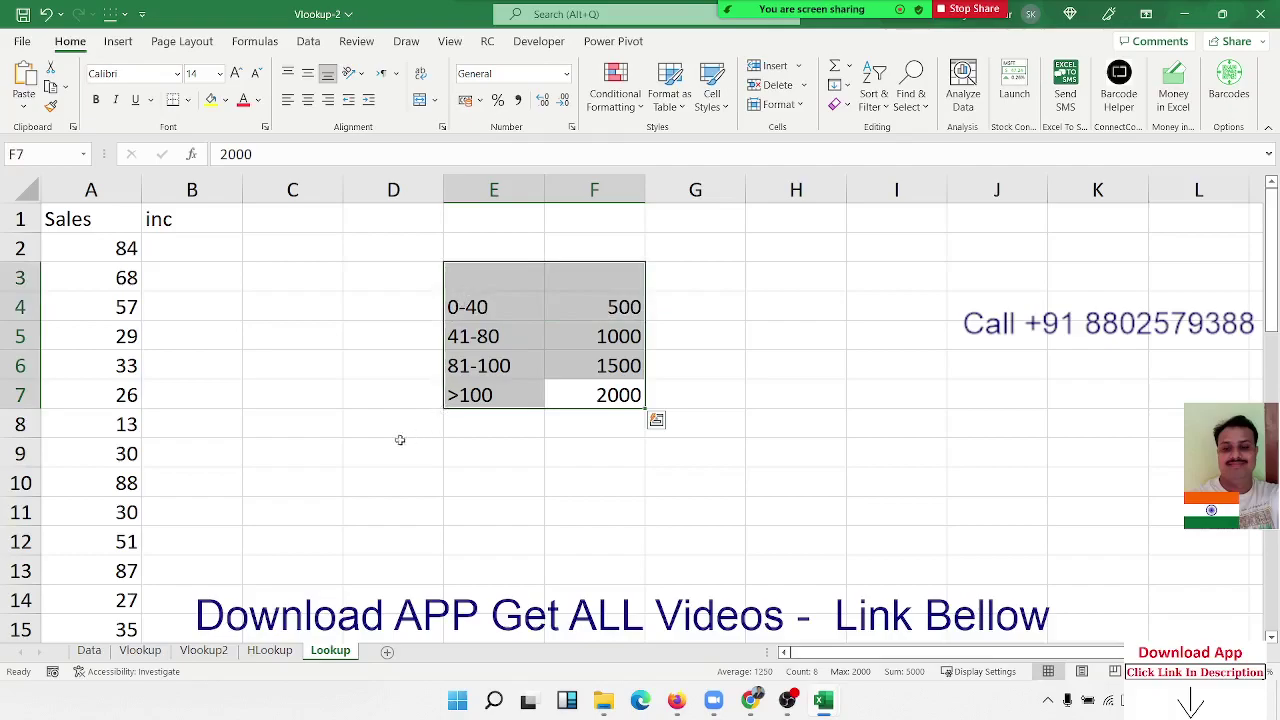
# Step: Start an IF formula in B2 referencing A2, then abandon it
pyautogui.click(193, 253)
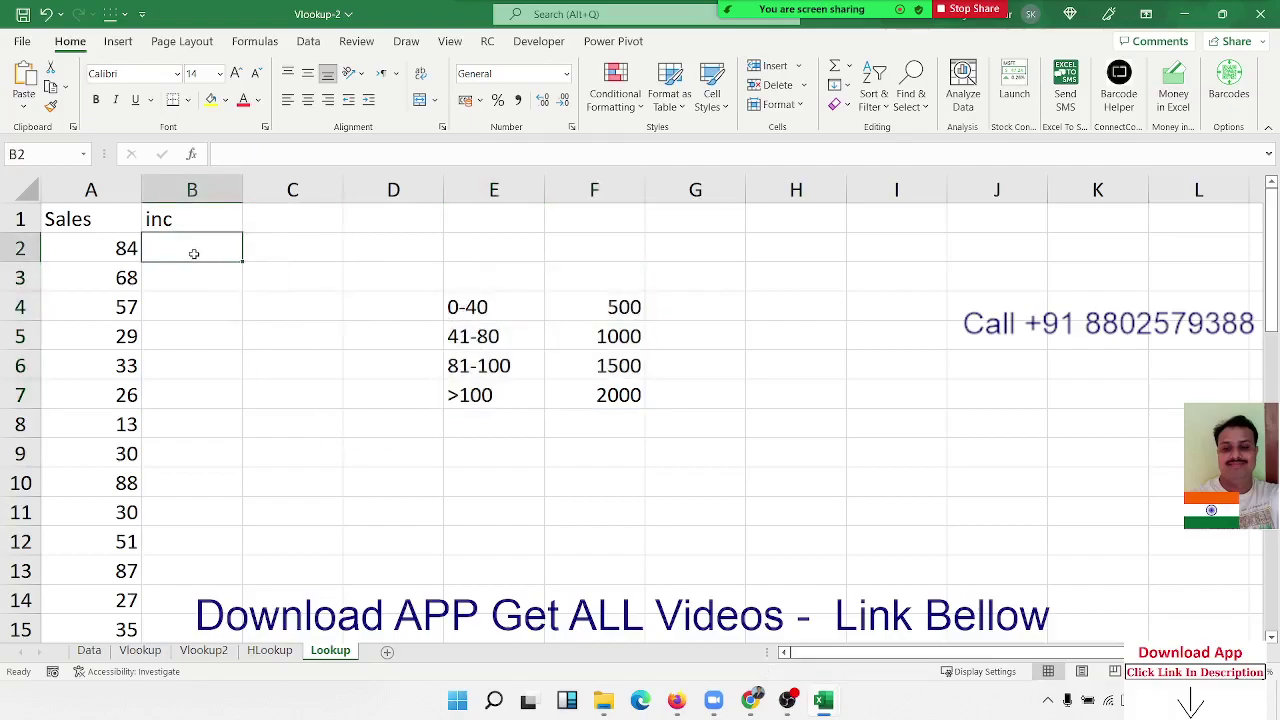
pyautogui.write('=if')
pyautogui.press('Tab')
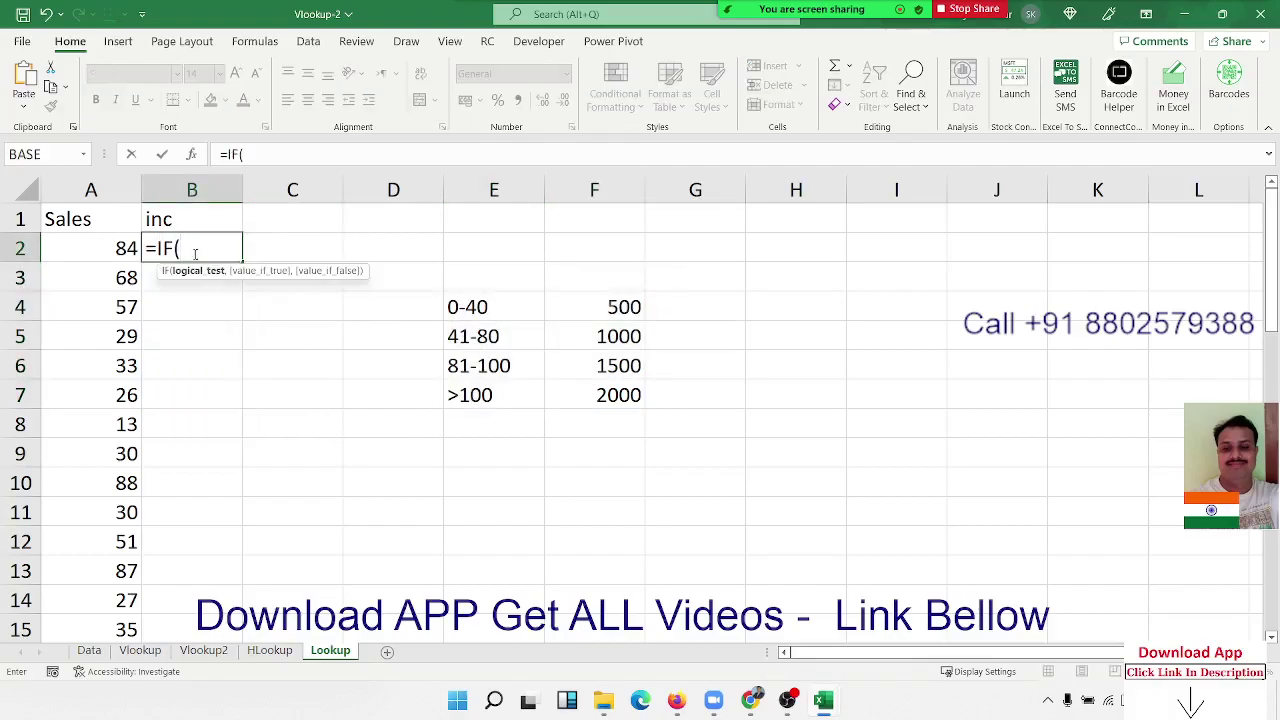
pyautogui.press('Left')
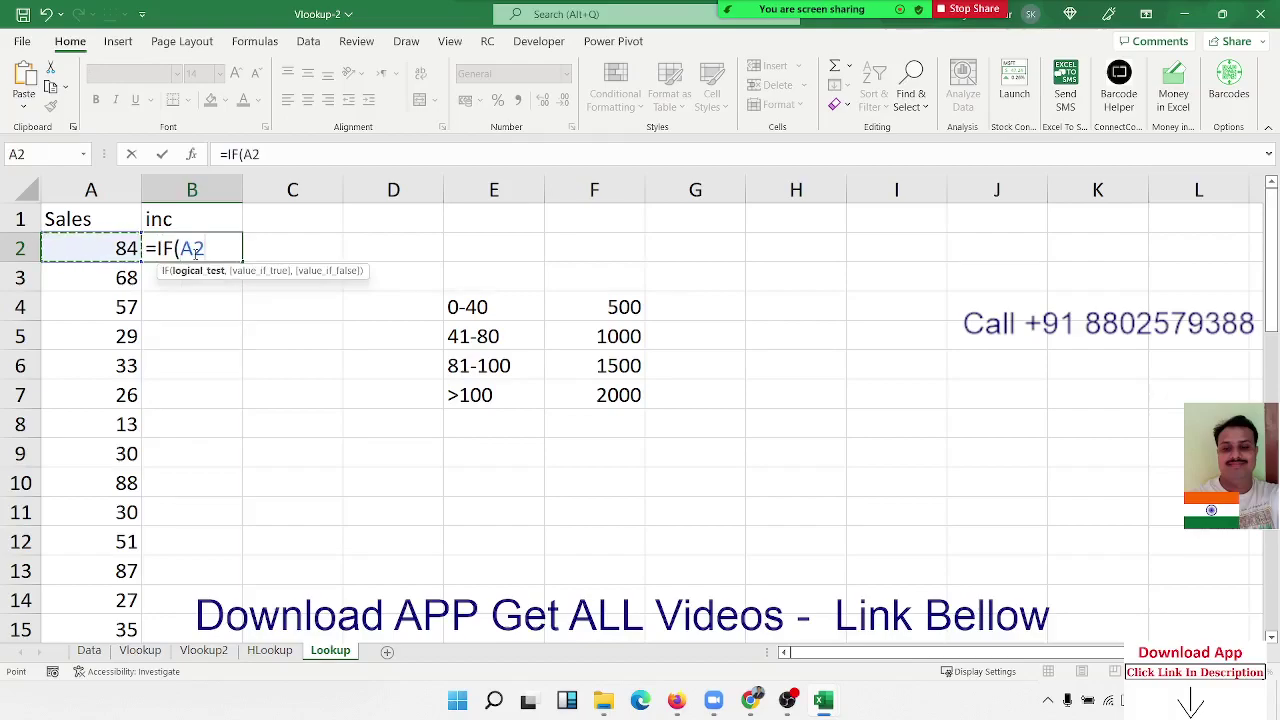
pyautogui.press('Escape')
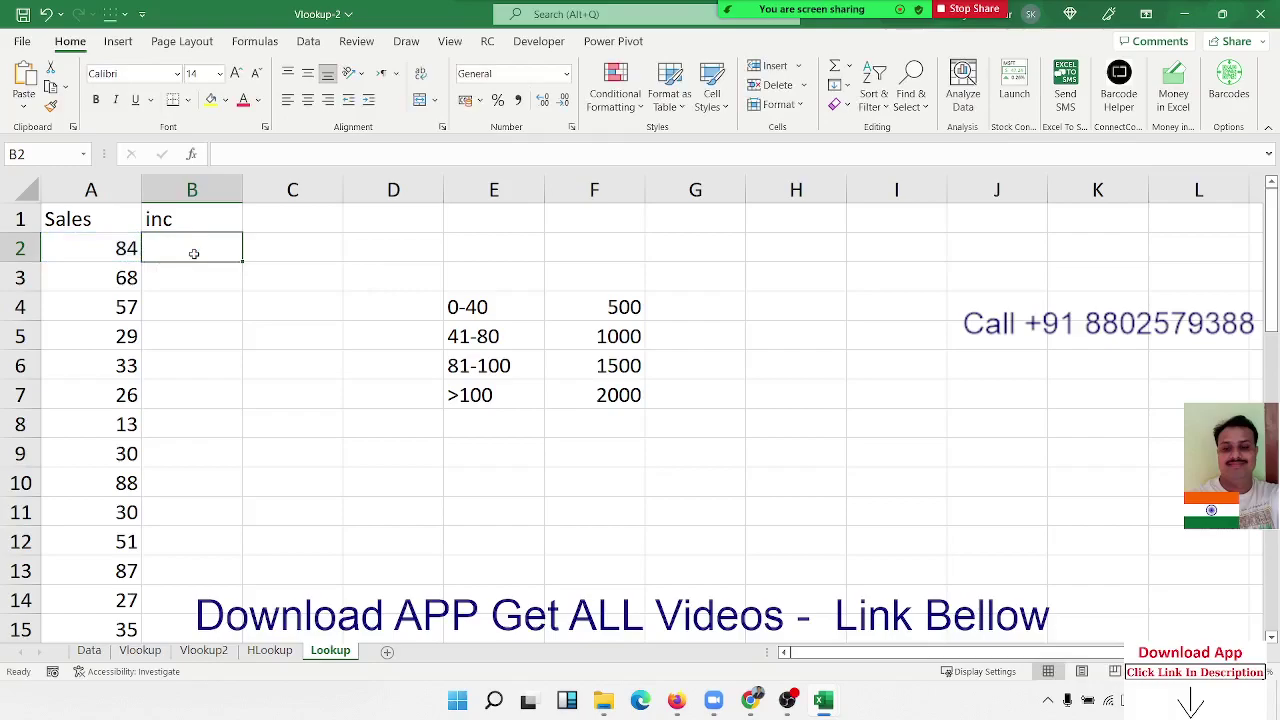
# Step: Enter the lower limits 0, 41, 81 and 101 into E9:E12
pyautogui.press('Right')
pyautogui.press('Right')
pyautogui.press('Right')
pyautogui.press('Down')
pyautogui.press('Down')
pyautogui.press('Down')
pyautogui.press('Down')
pyautogui.press('Down')
pyautogui.press('Down')
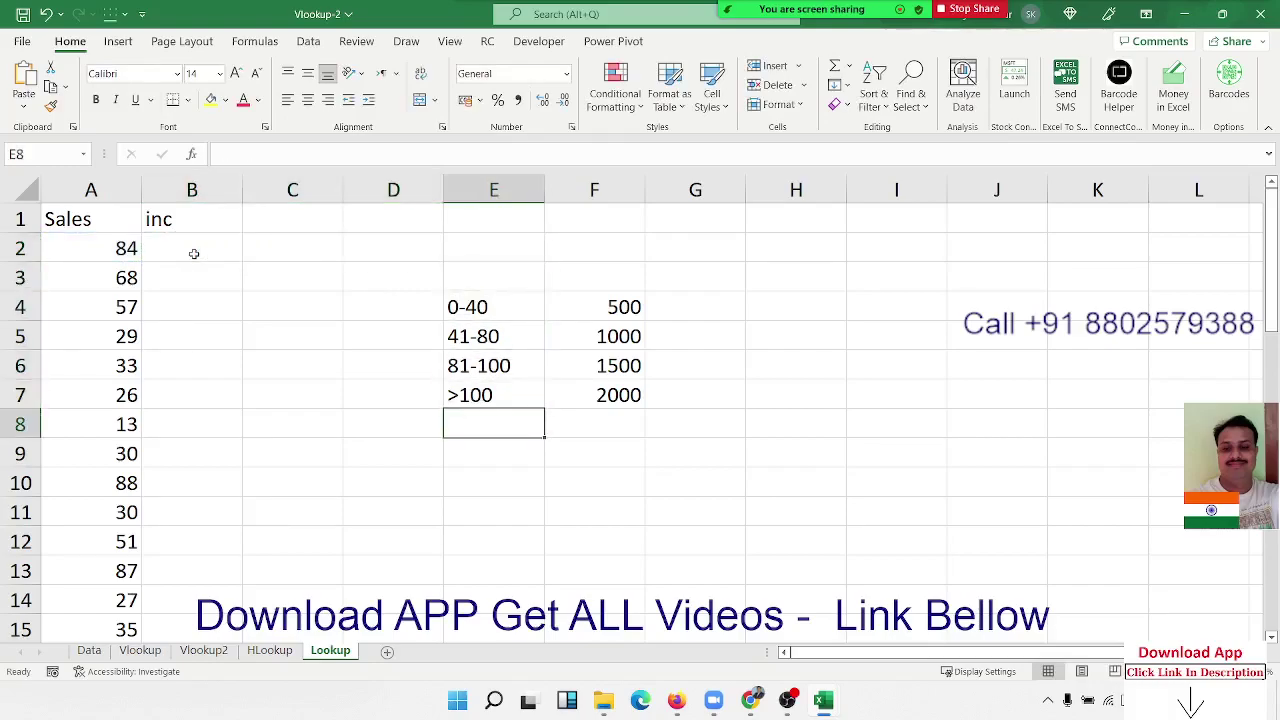
pyautogui.press('Down')
pyautogui.press('Down')
pyautogui.press('Up')
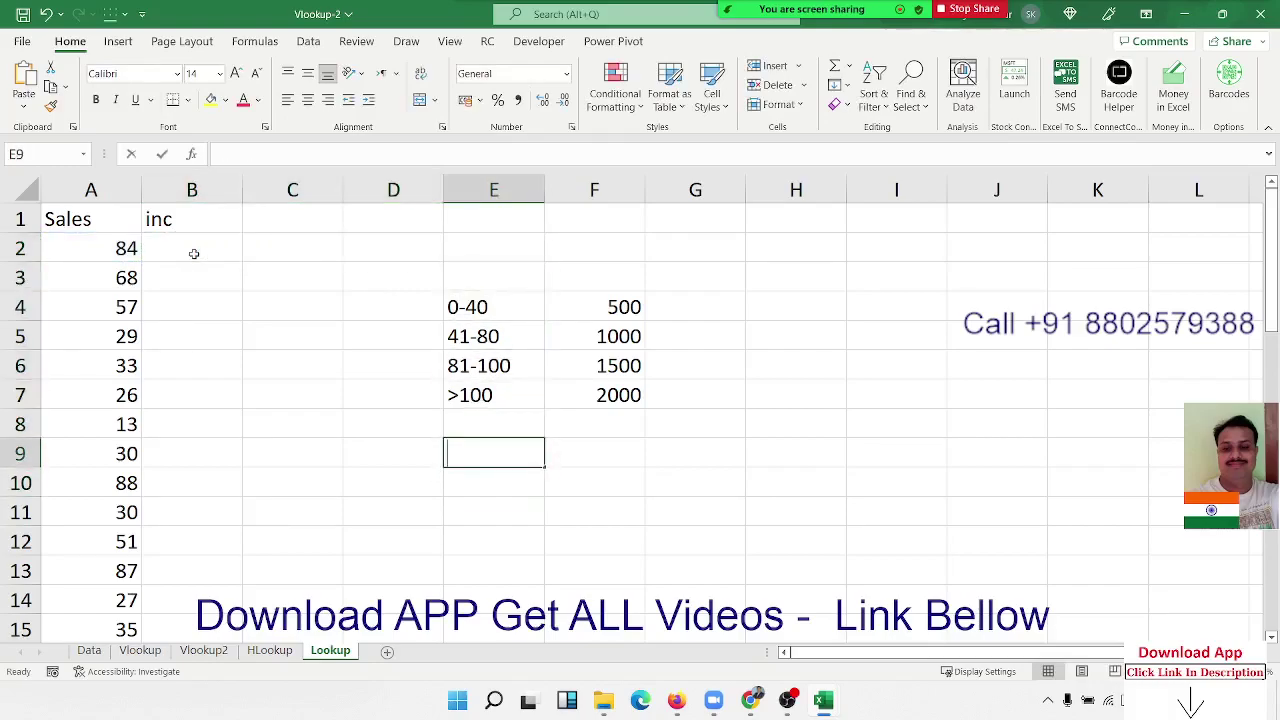
pyautogui.write('0')
pyautogui.press('Return')
pyautogui.write('41')
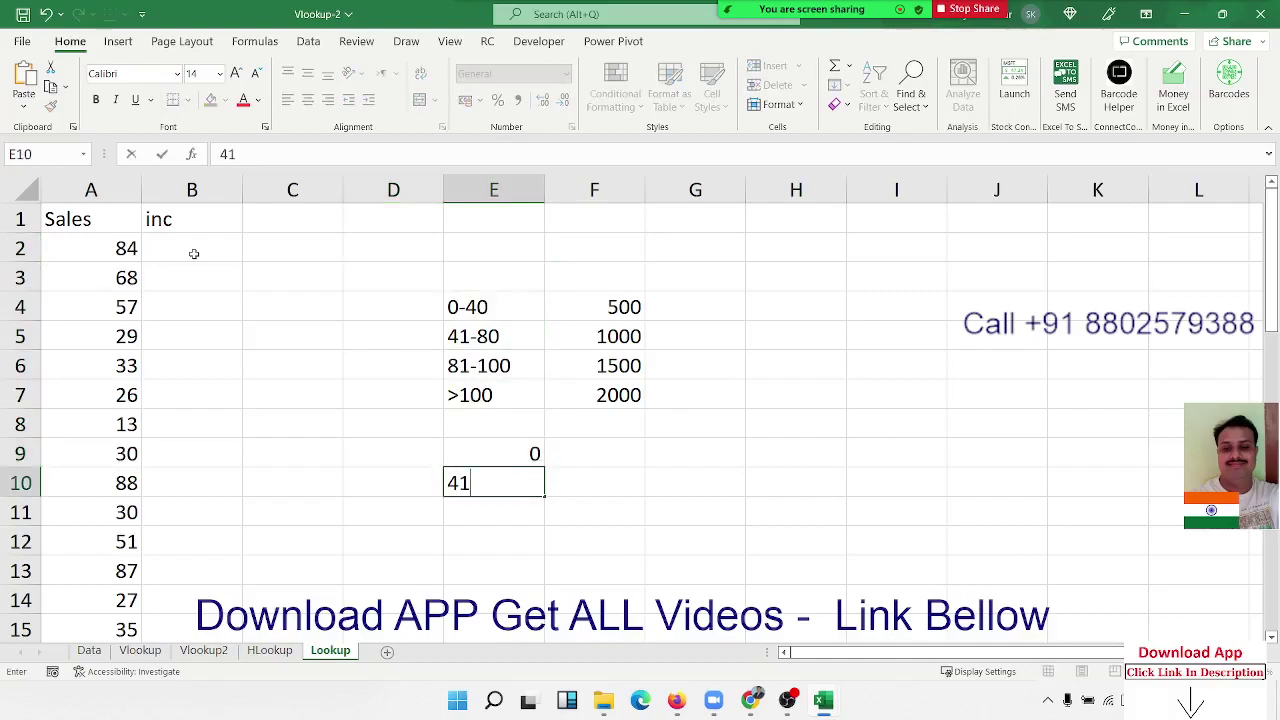
pyautogui.press('Return')
pyautogui.write('81')
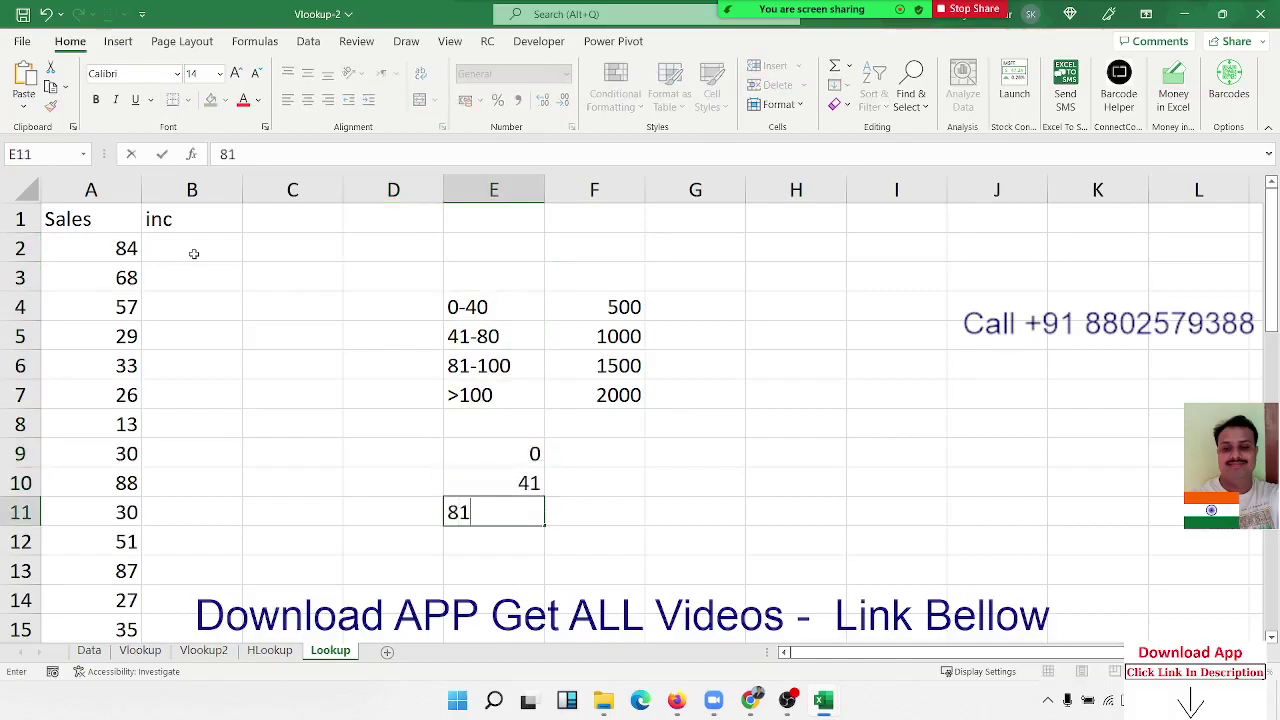
pyautogui.press('Return')
pyautogui.write('40')
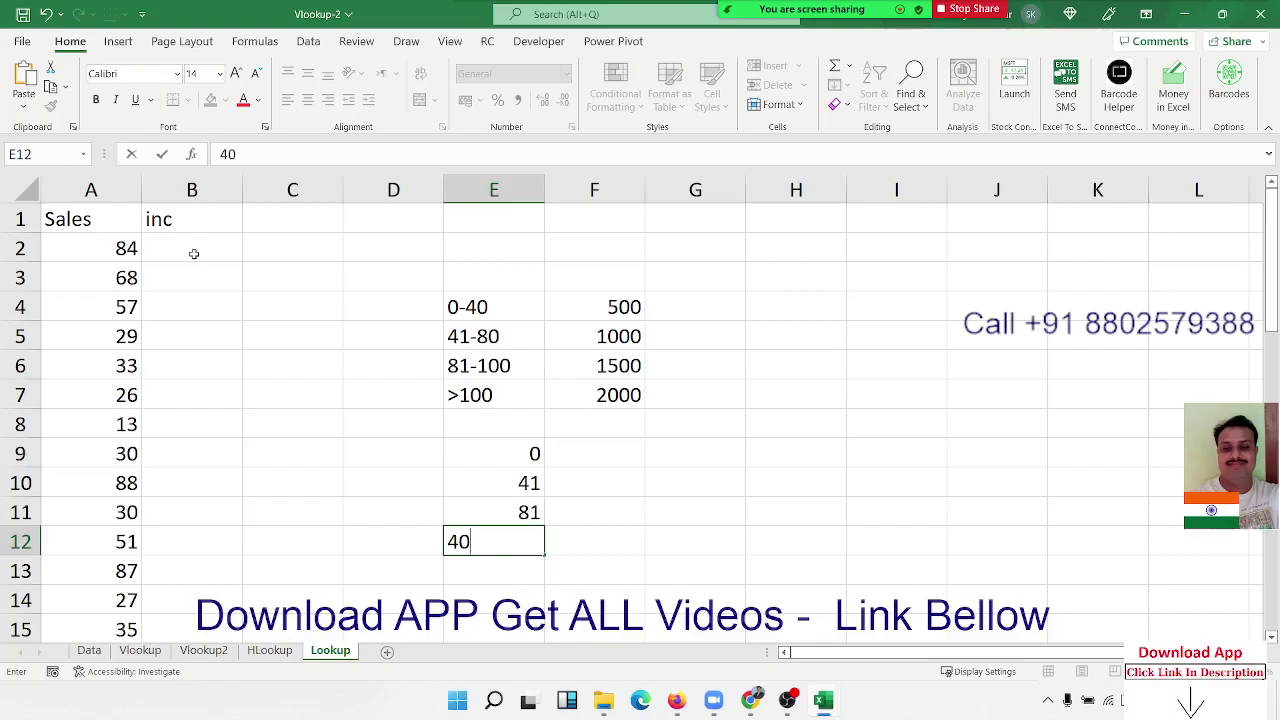
pyautogui.press('BackSpace')
pyautogui.press('BackSpace')
pyautogui.write('101')
pyautogui.press('Tab')
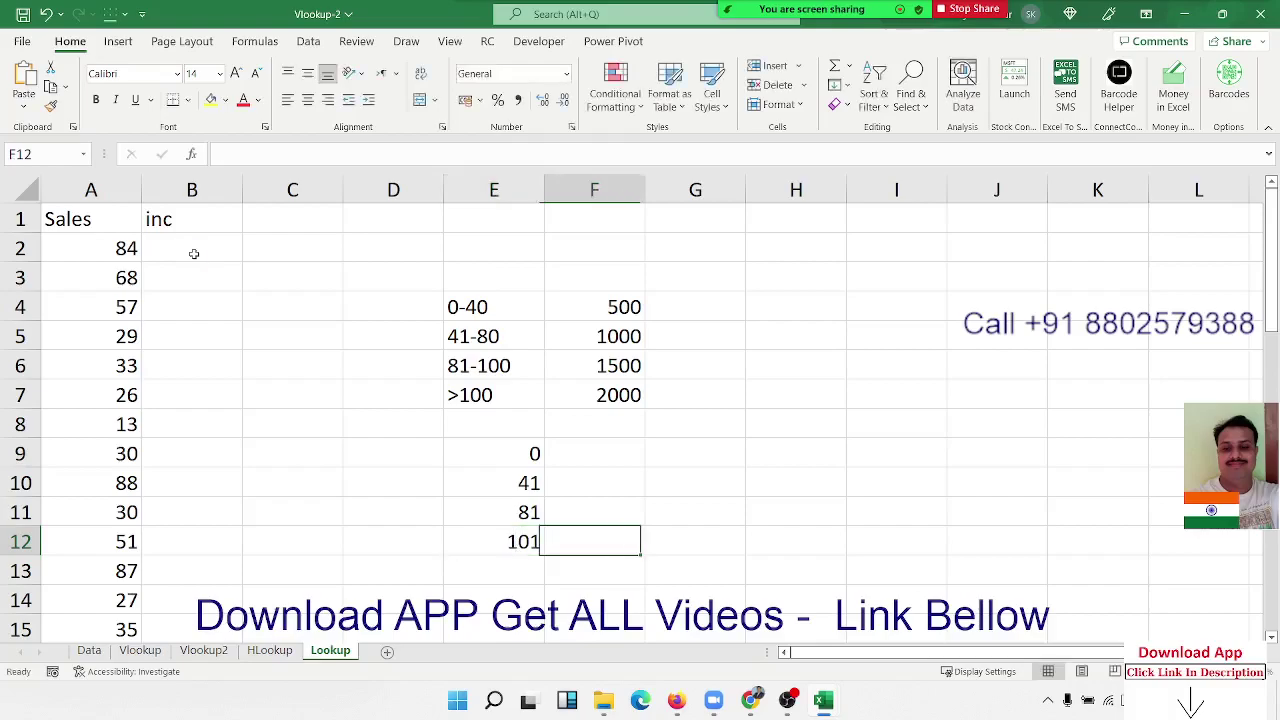
# Step: Copy the incentives 500 to 2000 from F4:F7 into F9:F12
pyautogui.press('Up')
pyautogui.press('Up')
pyautogui.press('Up')
pyautogui.press('Up')
pyautogui.press('Up')
pyautogui.hotkey('shift', 'Up')
pyautogui.hotkey('shift', 'Up')
pyautogui.hotkey('shift', 'Up')
pyautogui.hotkey('ctrl', 'c')
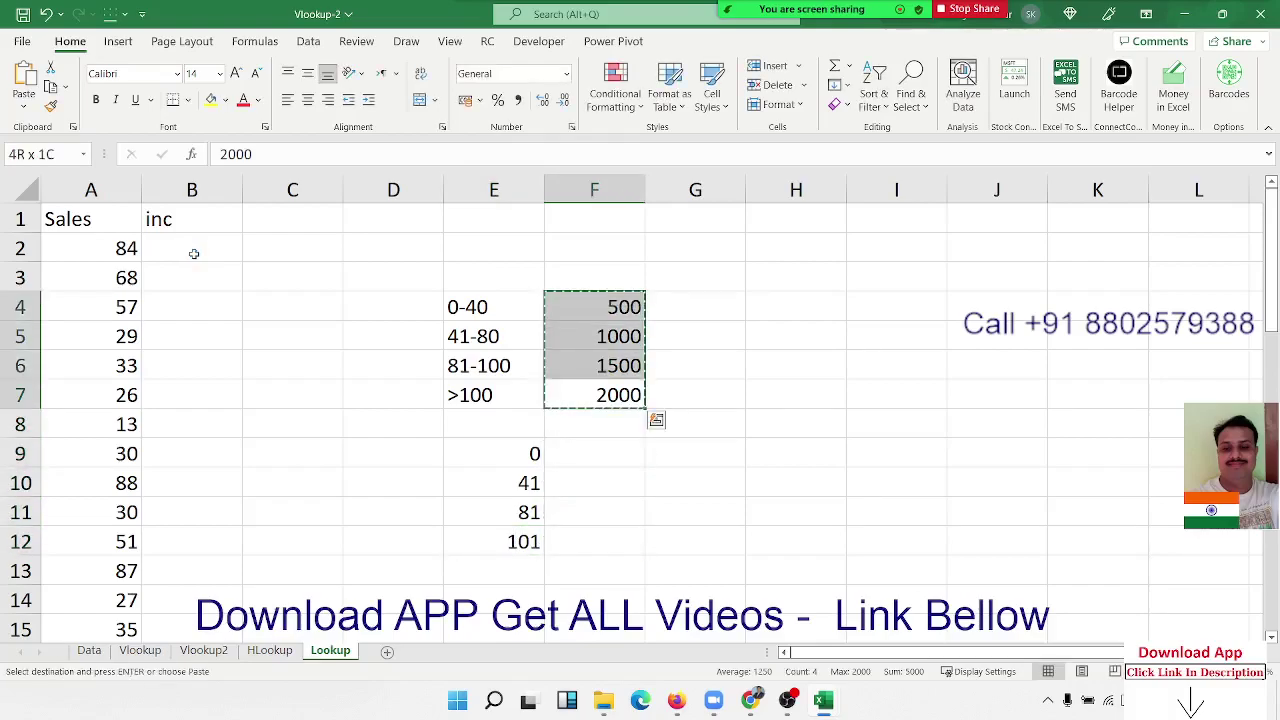
pyautogui.press('Down')
pyautogui.press('Down')
pyautogui.press('Down')
pyautogui.press('Up')
pyautogui.hotkey('shift', 'Down')
pyautogui.hotkey('shift', 'Down')
pyautogui.hotkey('shift', 'Down')
pyautogui.press('Return')
pyautogui.press('Left')
pyautogui.press('Left')
pyautogui.press('Left')
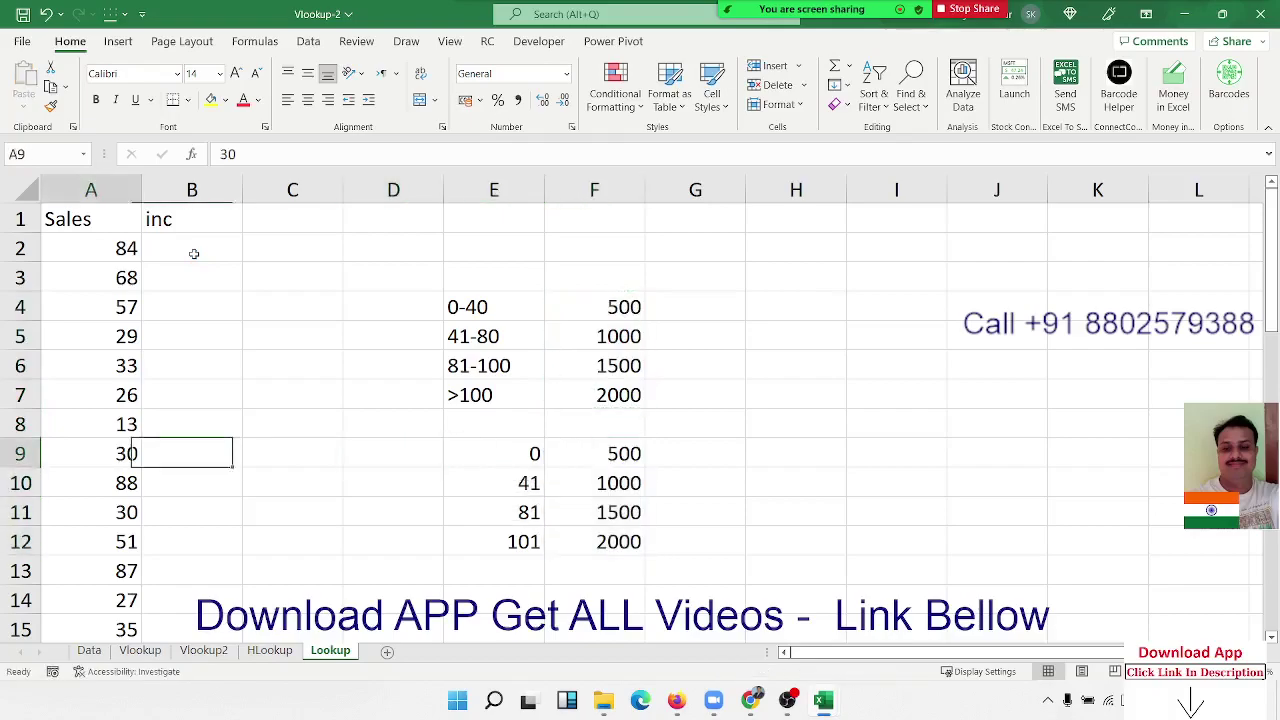
pyautogui.press('Left')
pyautogui.hotkey('ctrl', 'Up')
# Step: Enter =VLOOKUP(A2,E9:F12,2,0) in B2, which returns #N/A with exact match
pyautogui.press('Right')
pyautogui.click(194, 254)
pyautogui.write('=')
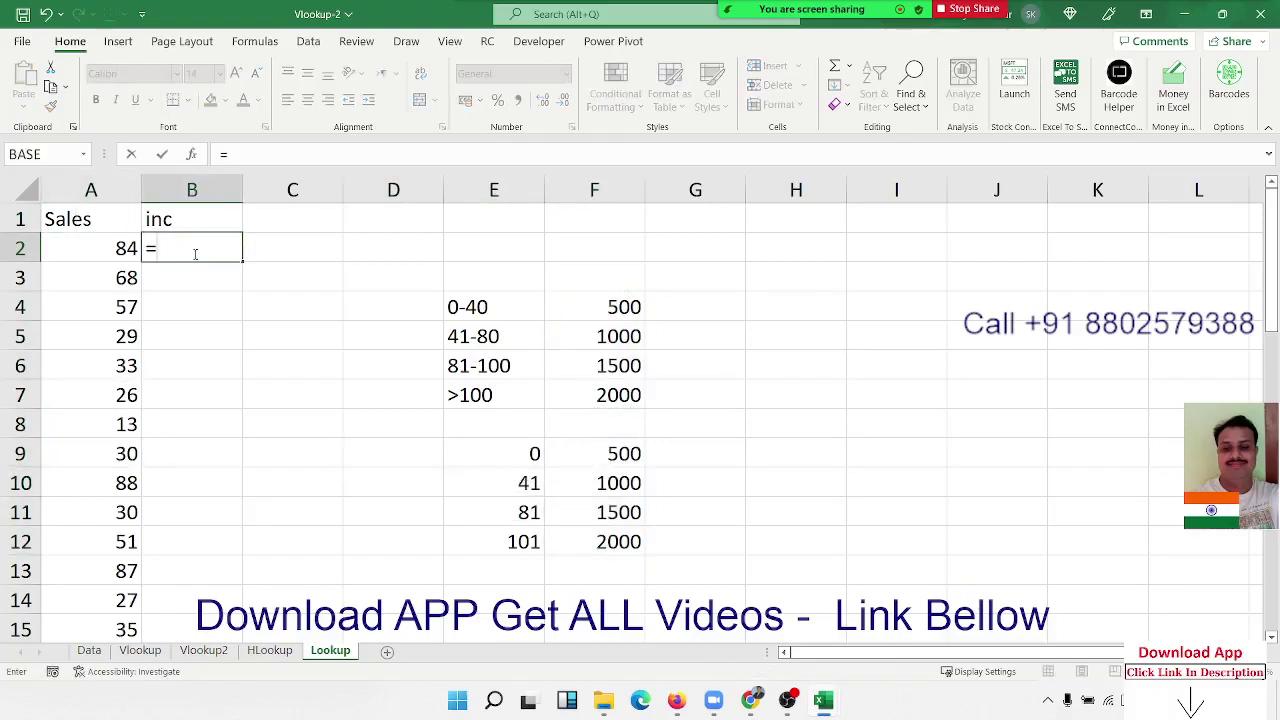
pyautogui.write('vl')
pyautogui.press('Tab')
pyautogui.press('Left')
pyautogui.write(',')
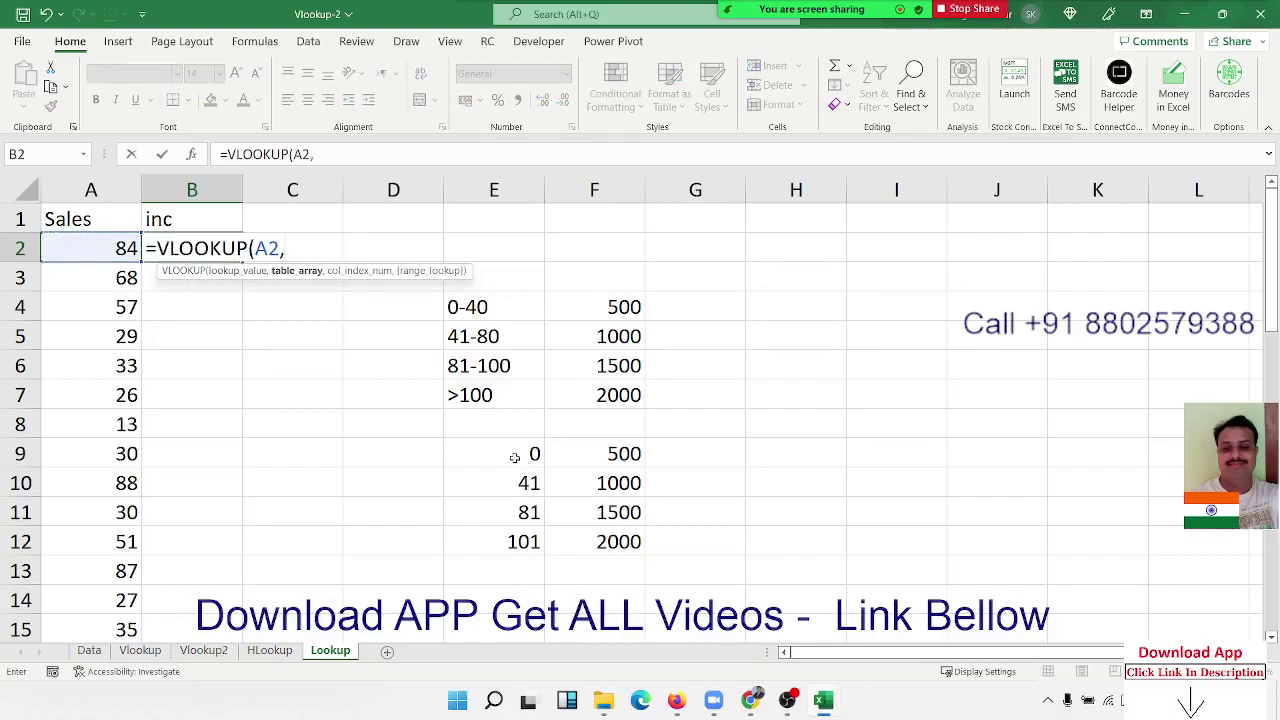
pyautogui.moveTo(523, 454); pyautogui.dragTo(579, 530)
pyautogui.write(',')
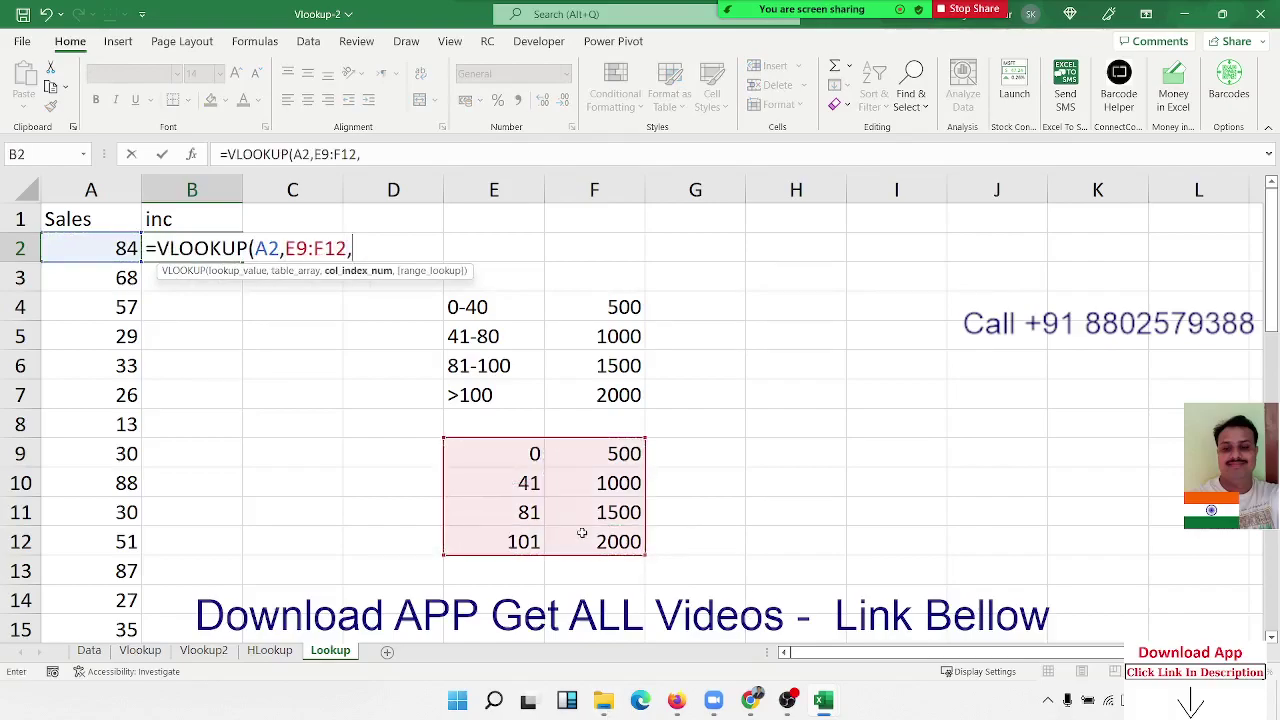
pyautogui.write('20')
pyautogui.press('BackSpace')
pyautogui.write(',0')
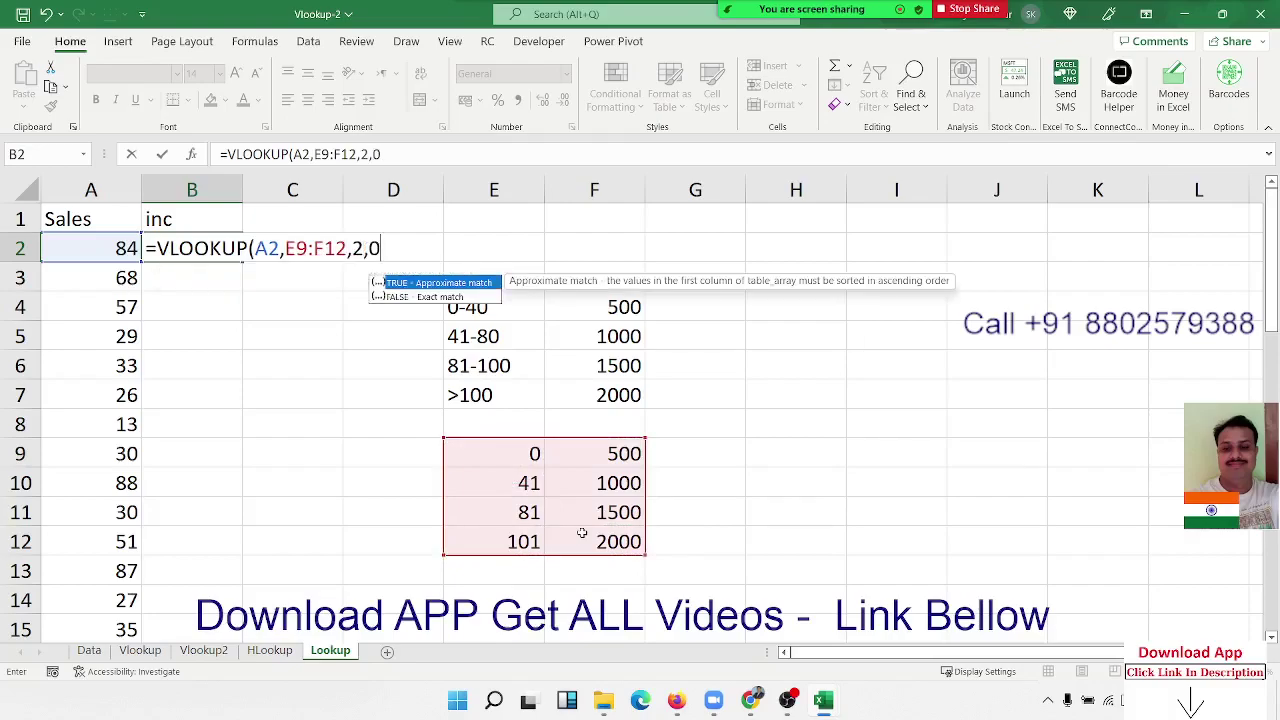
pyautogui.press('Return')
pyautogui.press('Up')
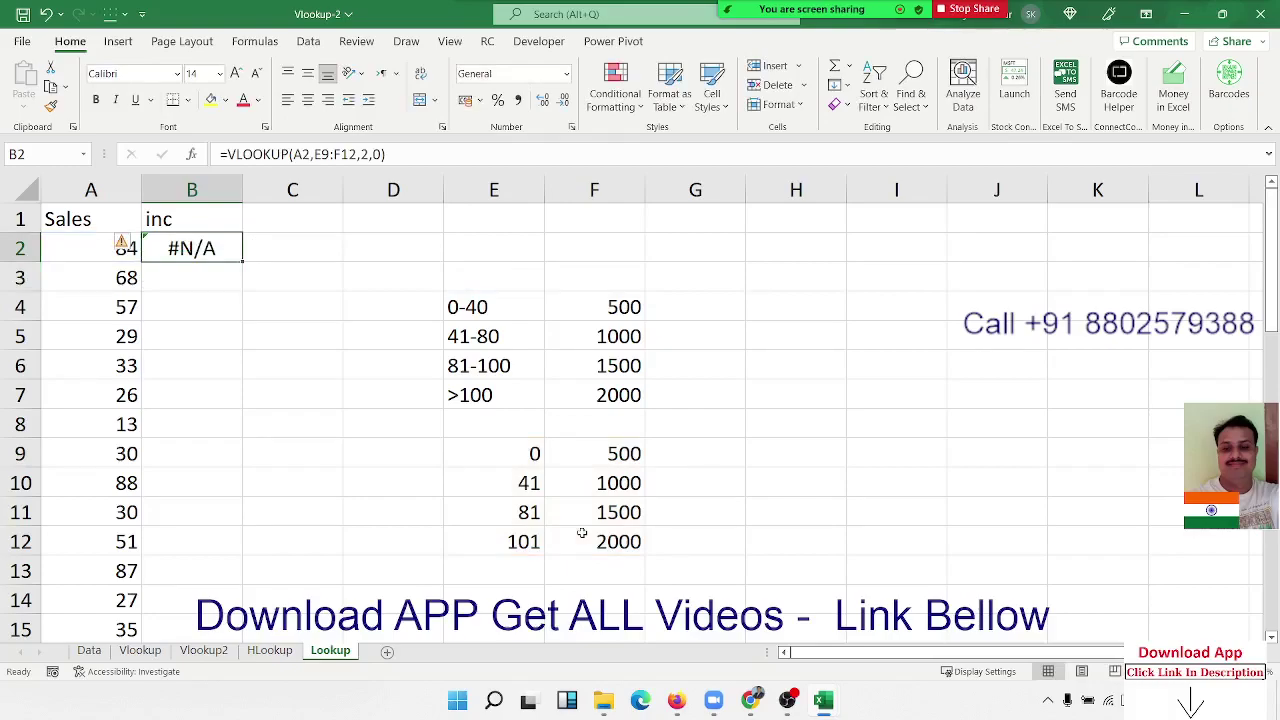
# Step: Change B2's match argument from 0 to 1 so the lookup returns 1500
pyautogui.press('F2')
pyautogui.press('Left')
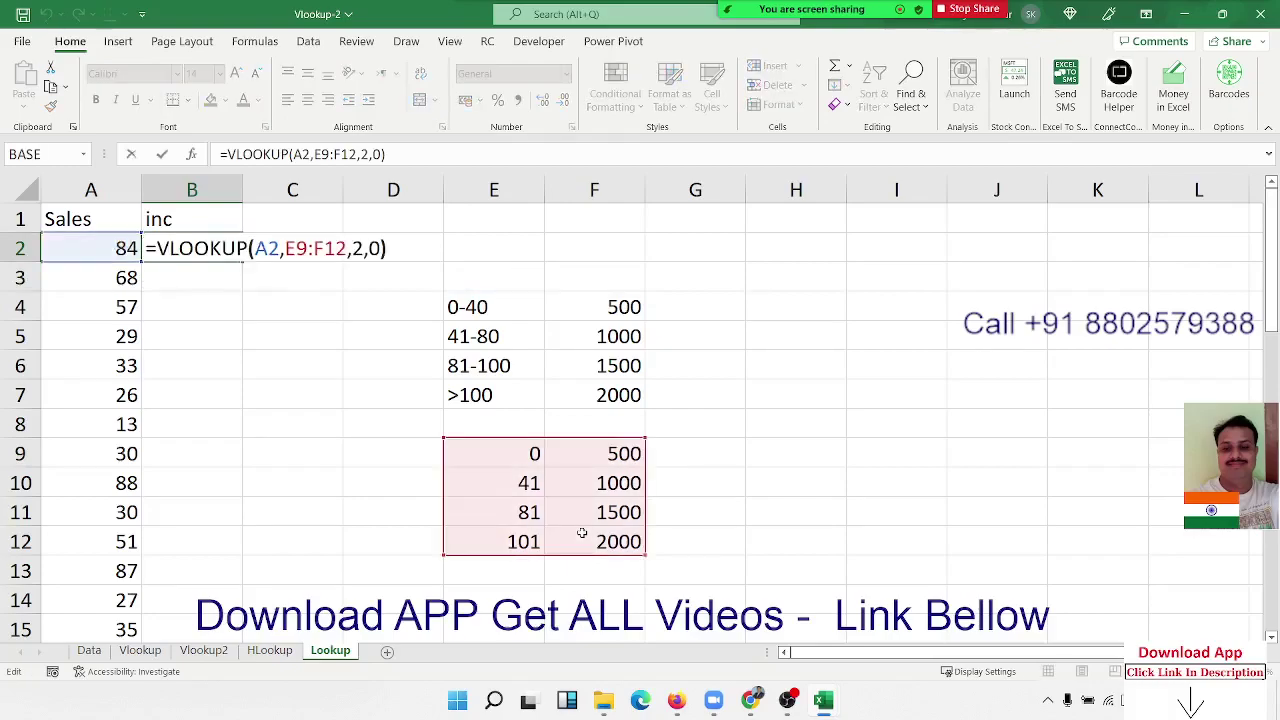
pyautogui.hotkey('shift', 'Left')
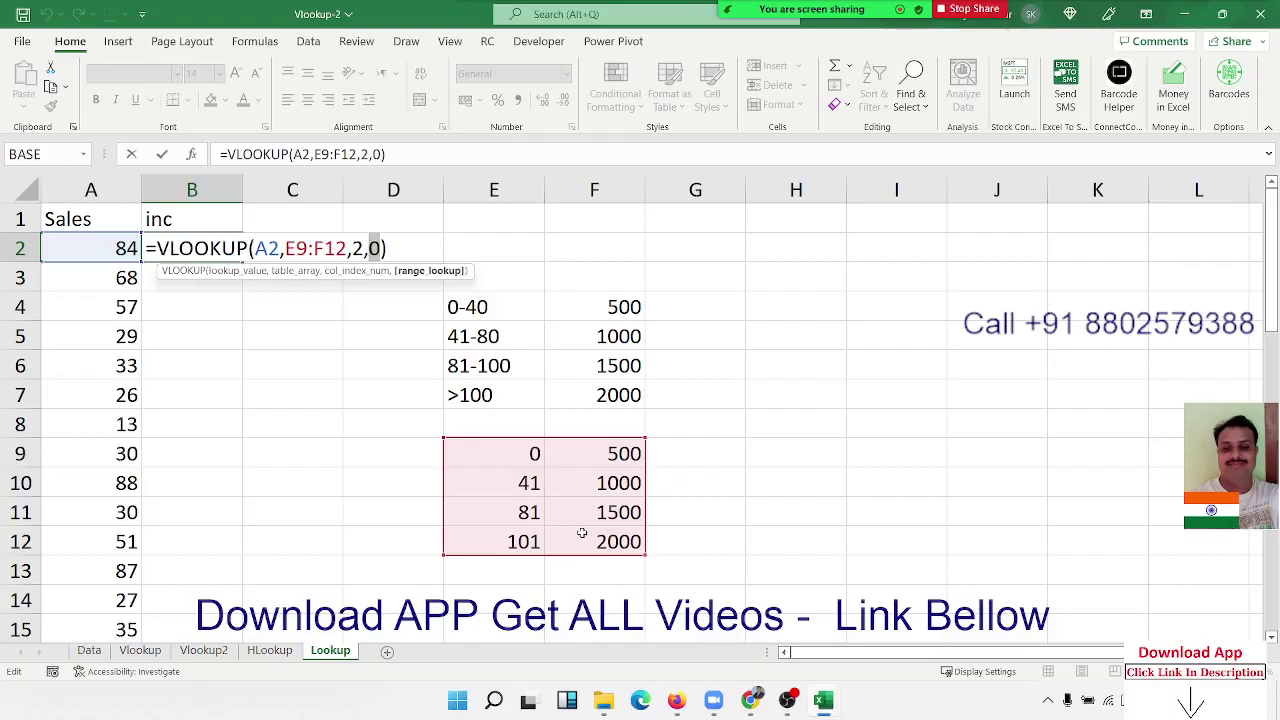
pyautogui.press('BackSpace')
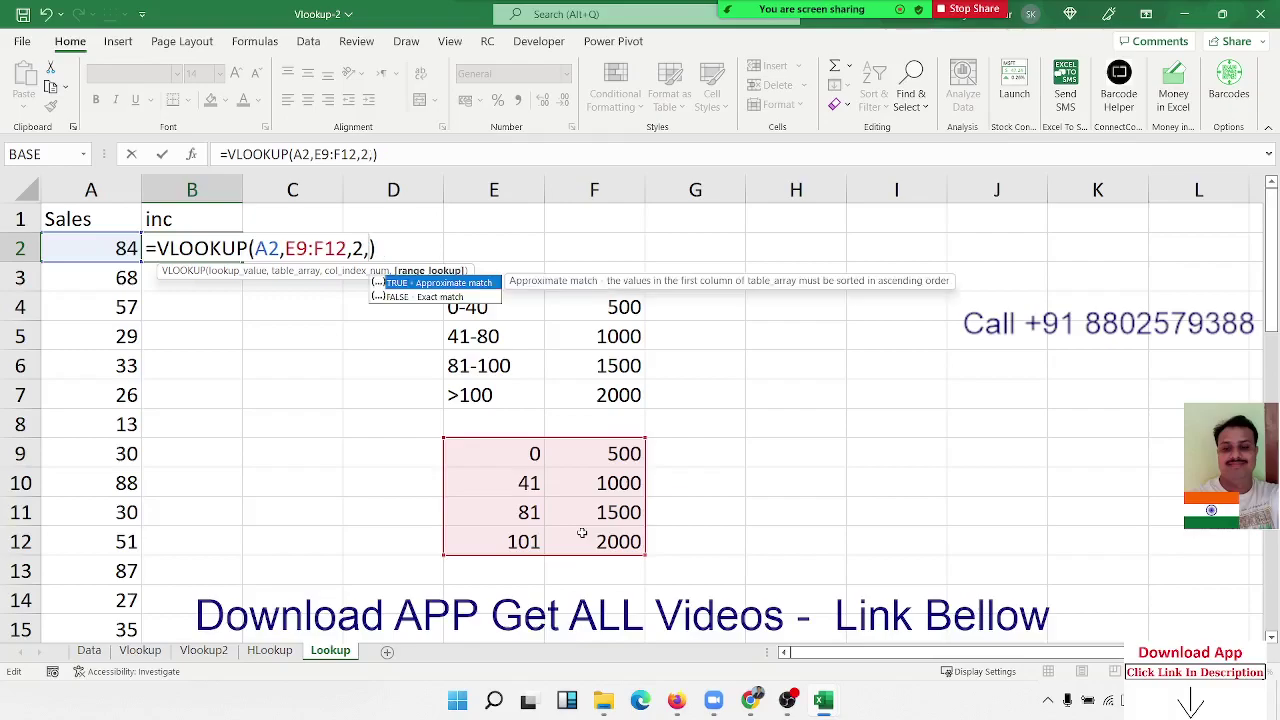
pyautogui.write('1')
pyautogui.press('Return')
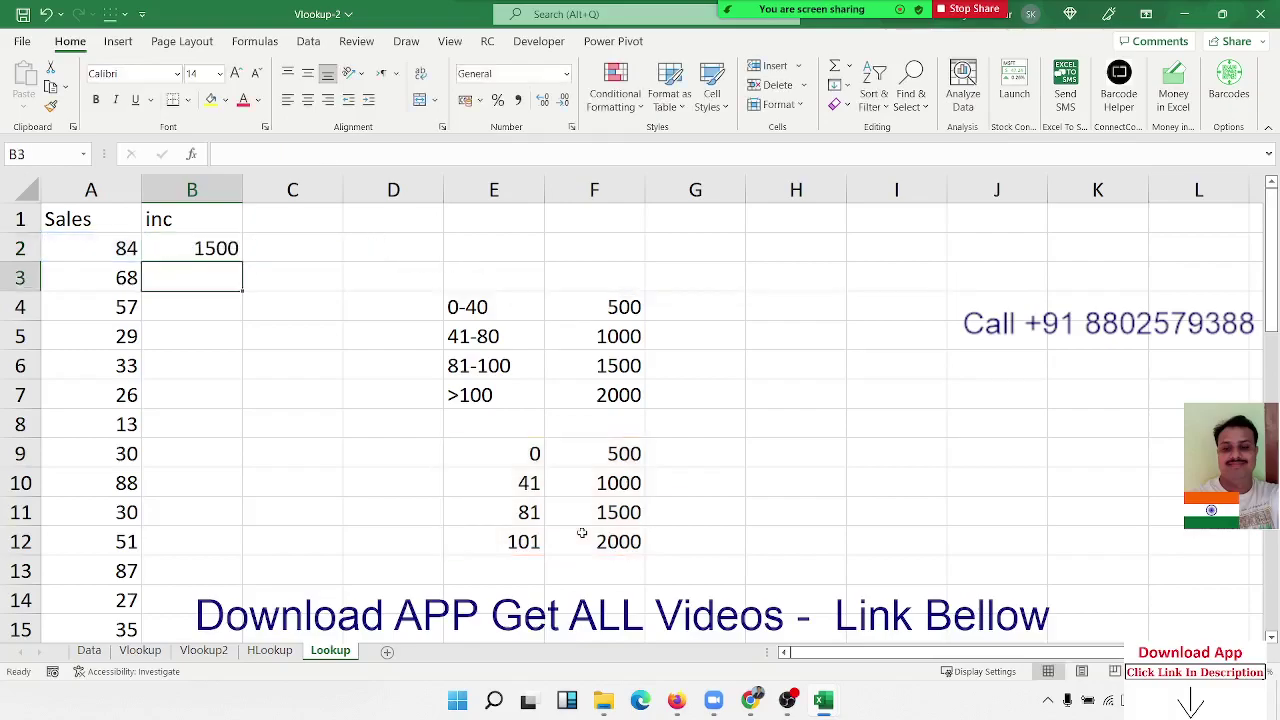
pyautogui.press('Up')
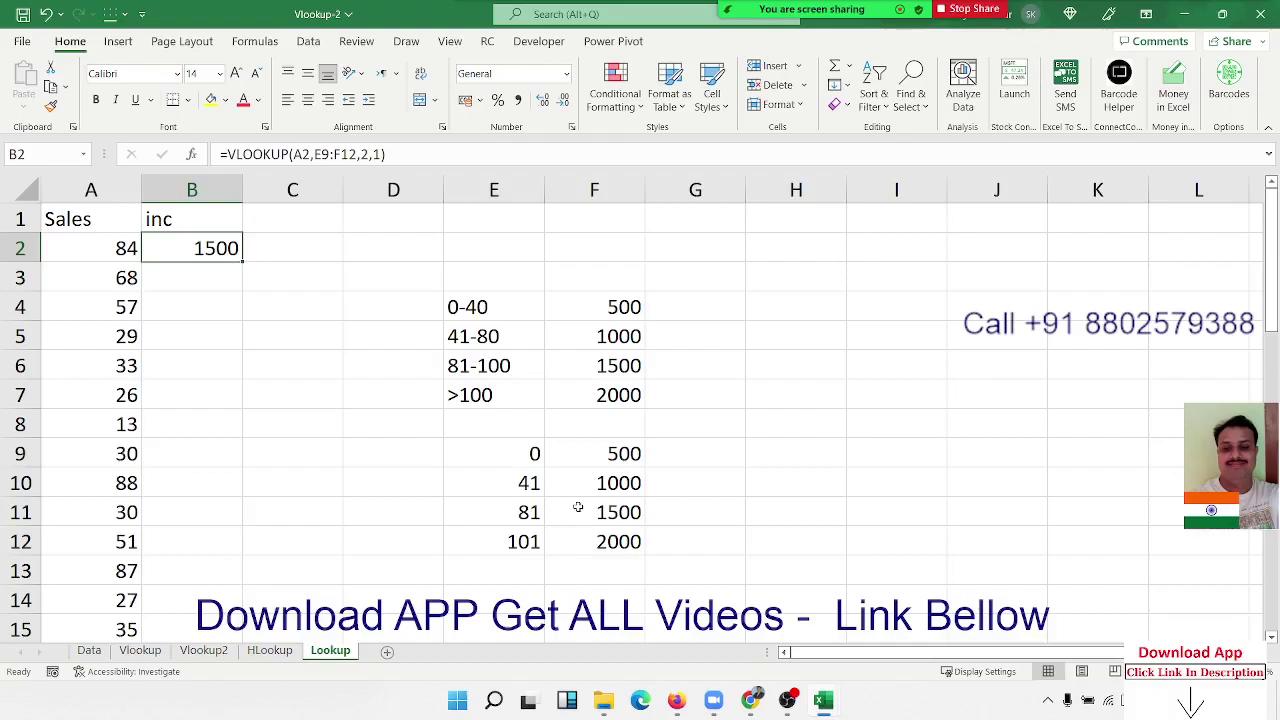
# Step: Enter =LOOKUP(A3,E9:E12,F9:F12) in B3 so it returns the 1000 incentive
pyautogui.click(194, 306)
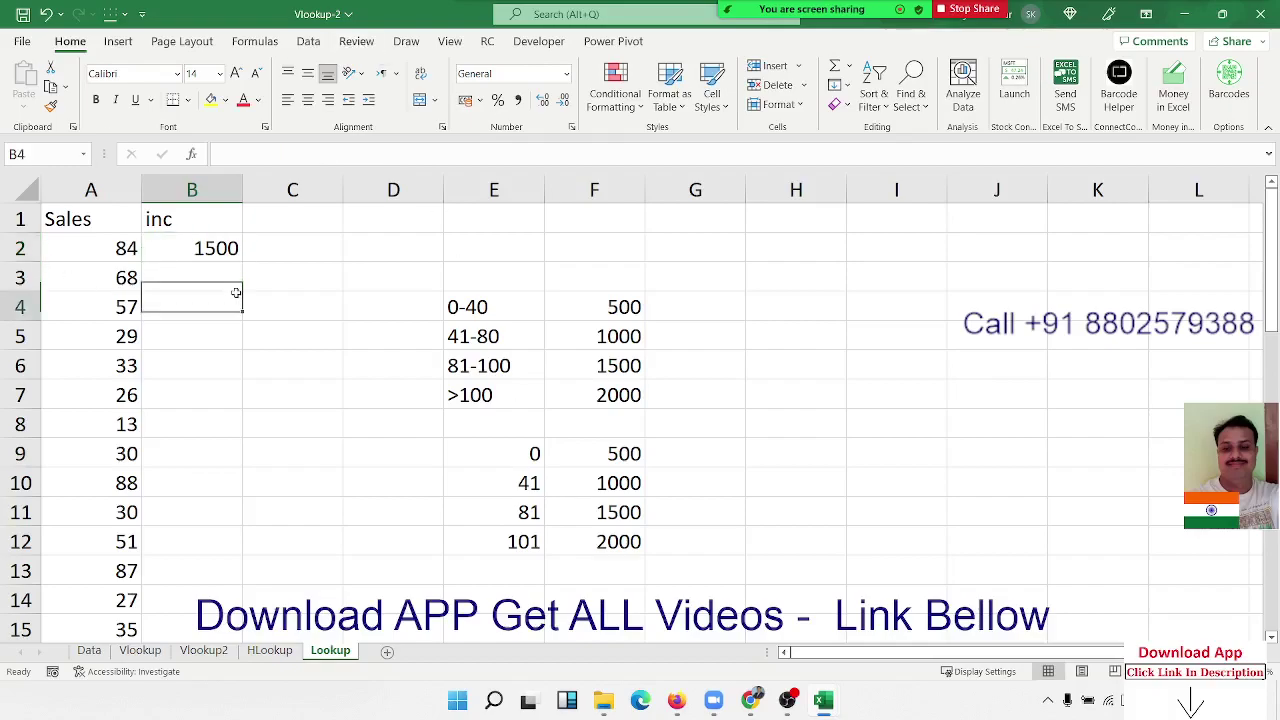
pyautogui.click(214, 279)
pyautogui.write('=')
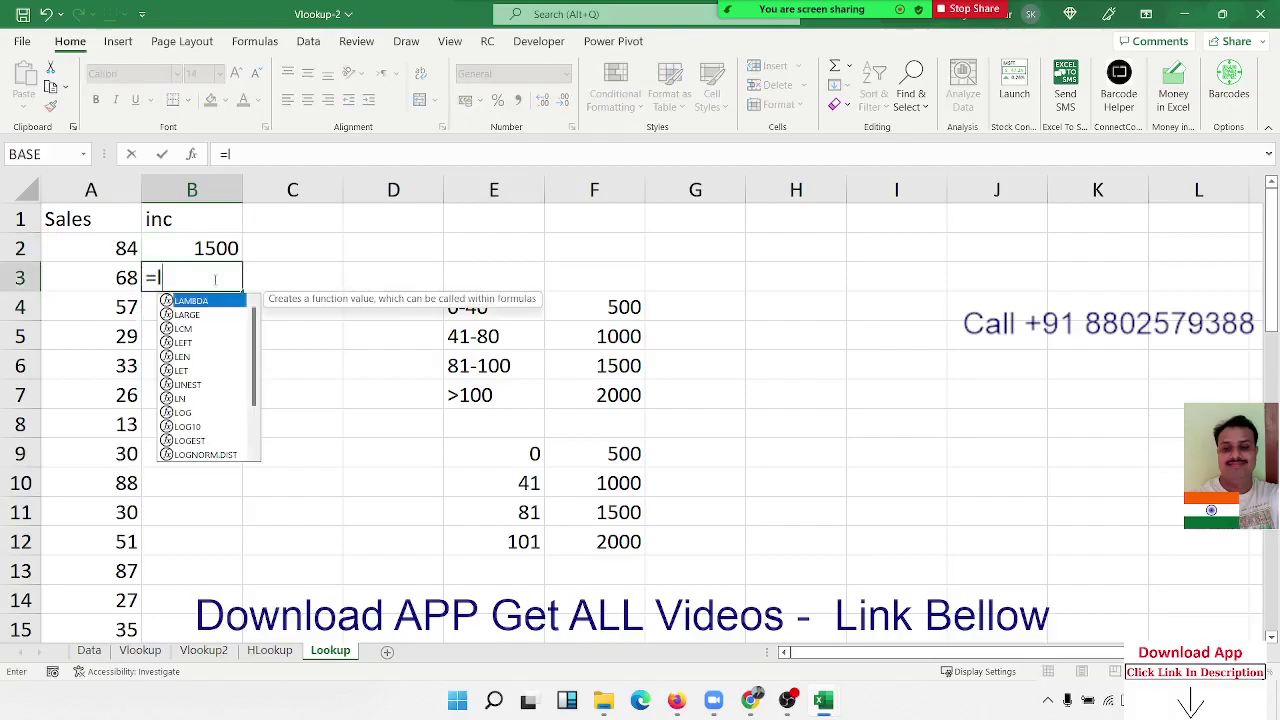
pyautogui.write('loo')
pyautogui.press('Tab')
pyautogui.click(100, 277)
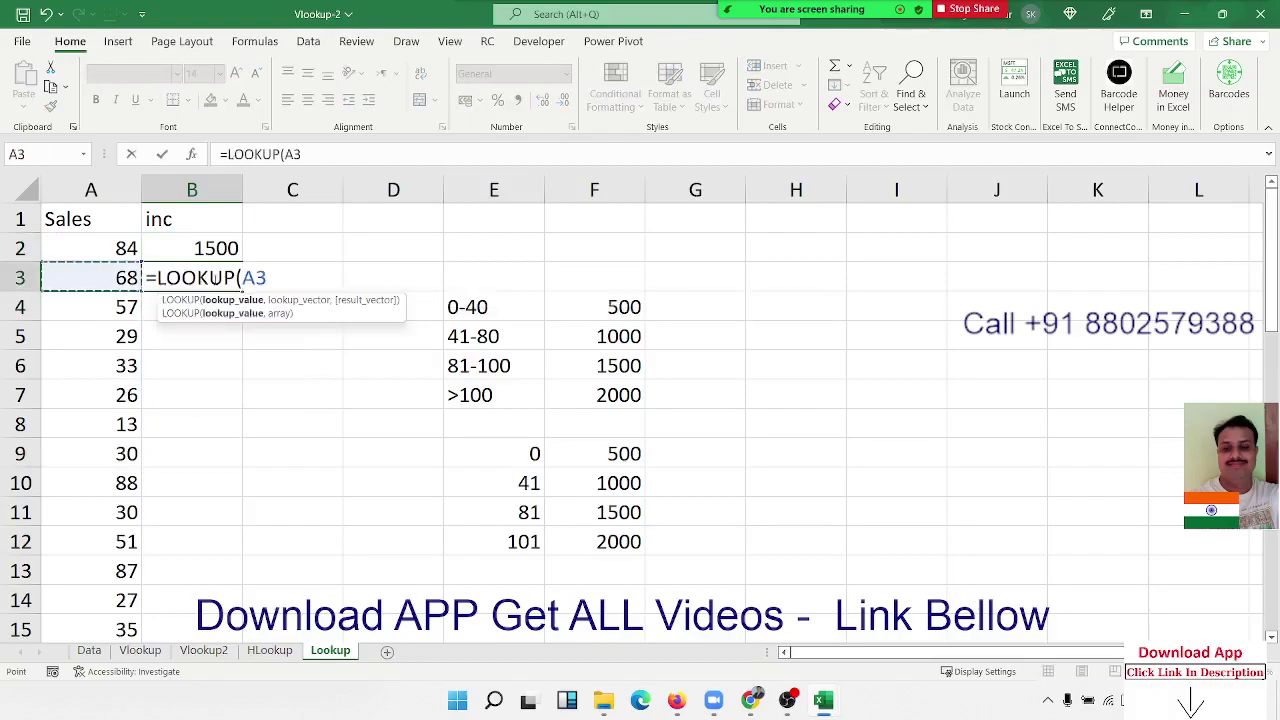
pyautogui.write(',')
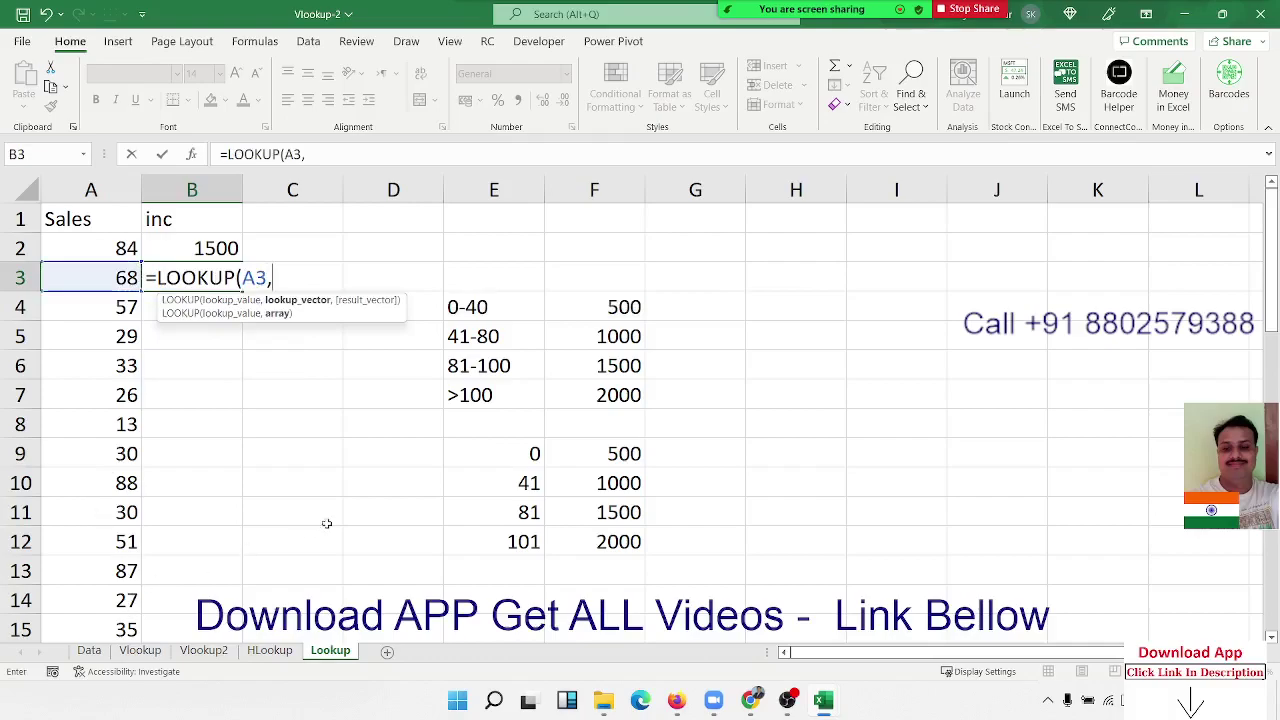
pyautogui.moveTo(500, 460); pyautogui.dragTo(494, 531)
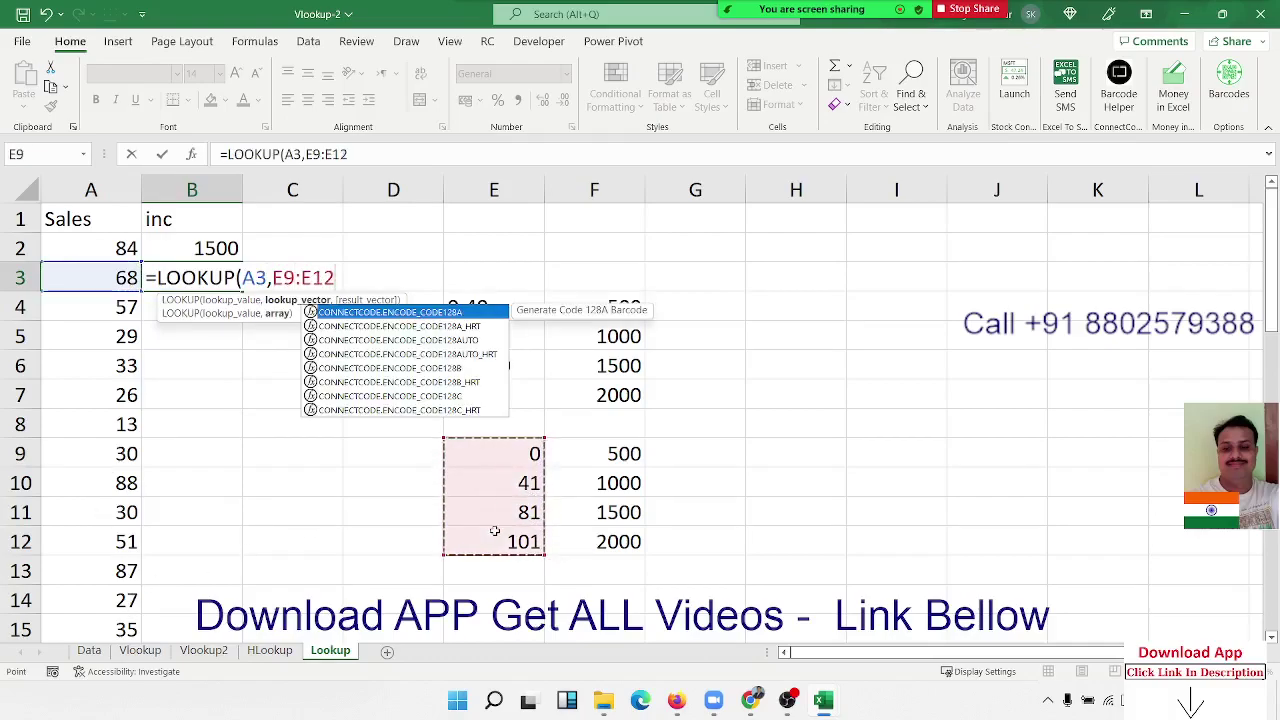
pyautogui.write(',')
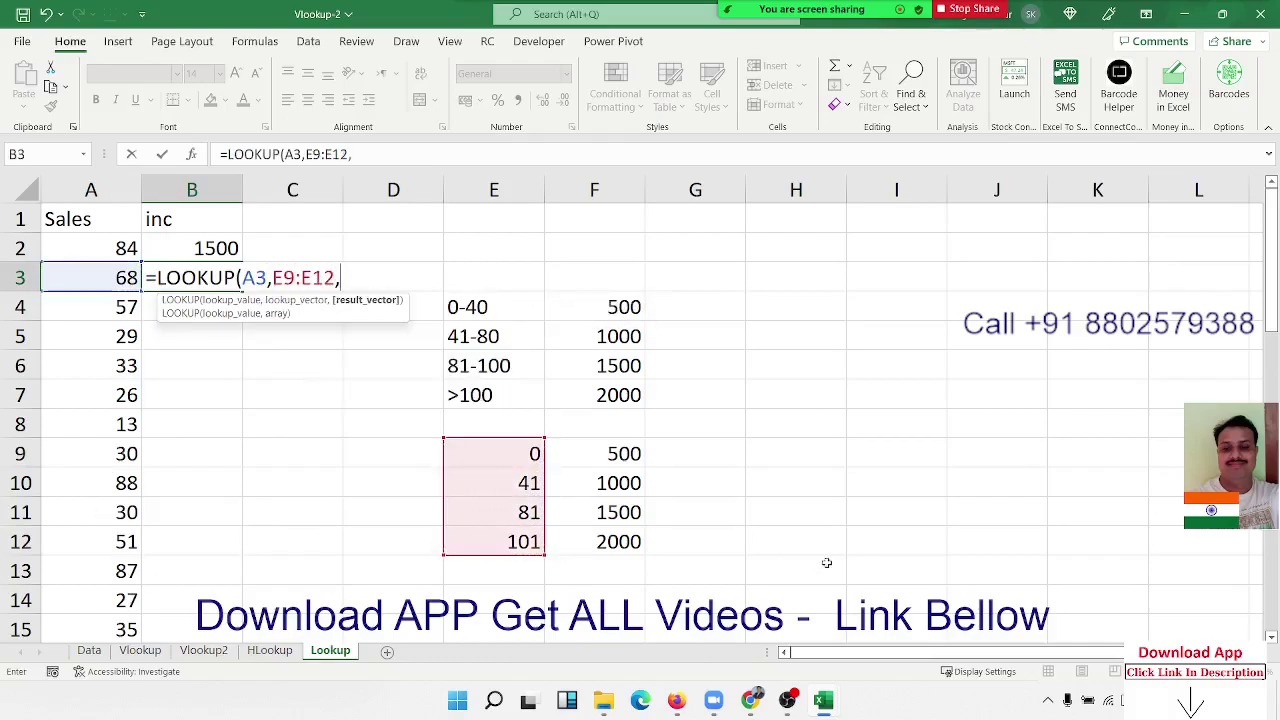
pyautogui.moveTo(610, 452); pyautogui.dragTo(612, 541)
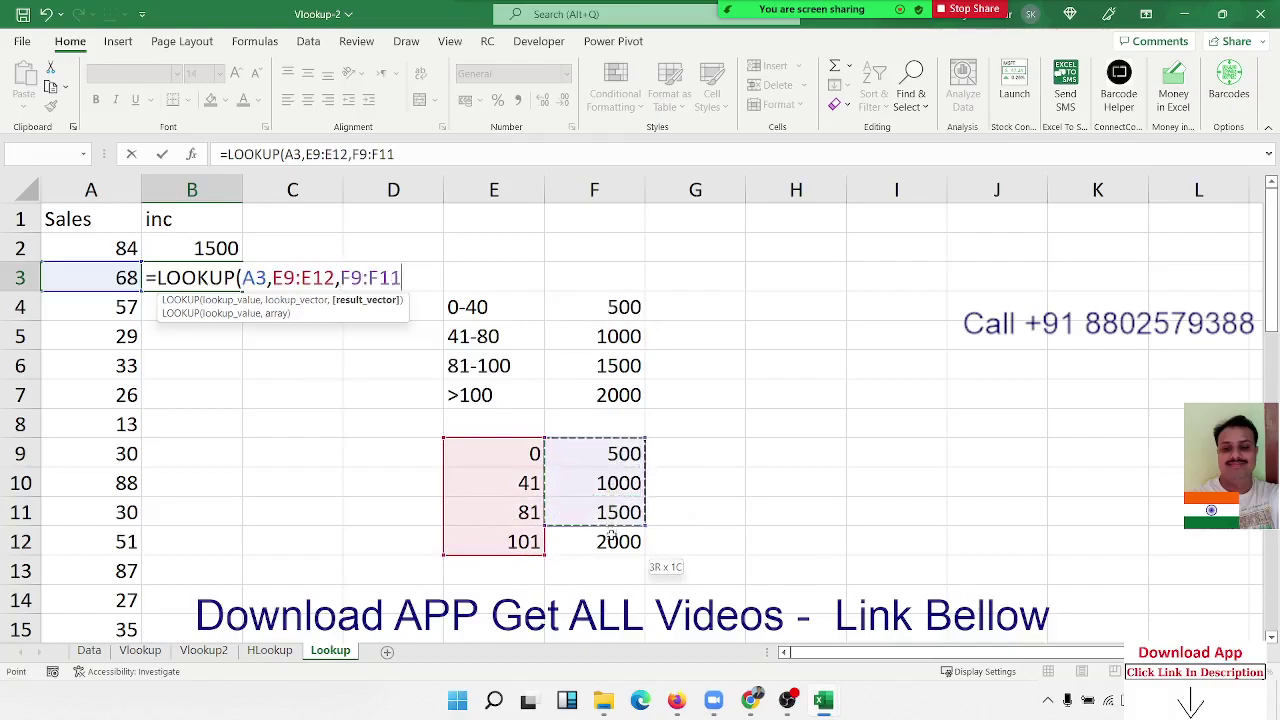
pyautogui.press('Return')
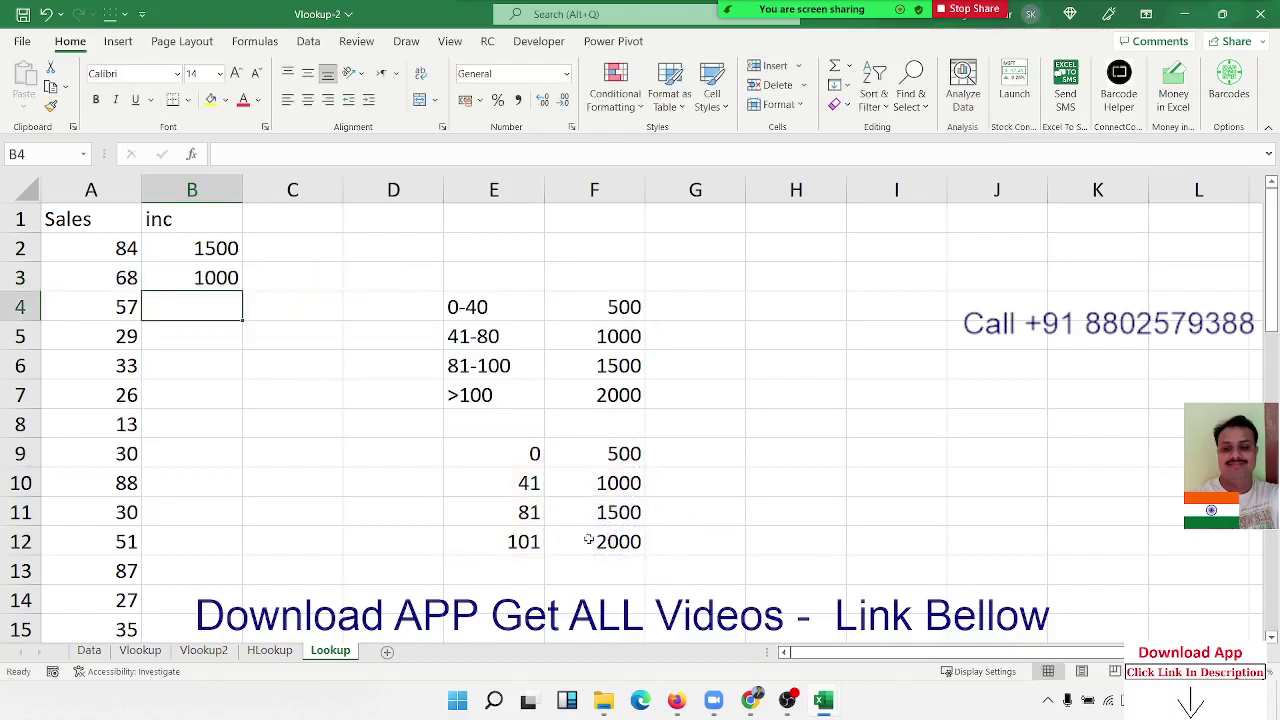
# Step: Reopen B3's LOOKUP formula to review its ranges, leaving it unchanged
pyautogui.click(205, 280)
pyautogui.doubleClick(205, 280)
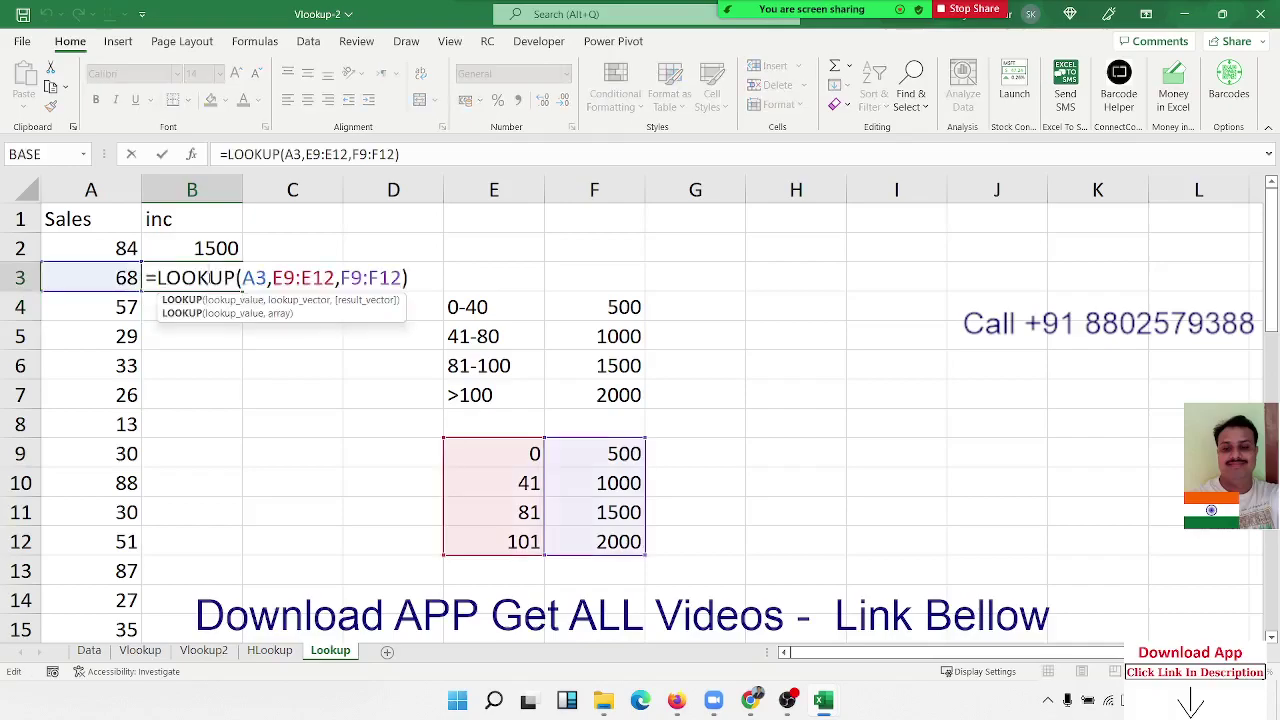
pyautogui.press('Escape')
# Step: Enter =LOOKUP(A4,{0,41,81,101},{500,1000,1500,2000}) in B4, returning 1000
pyautogui.click(186, 307)
pyautogui.write('=l')
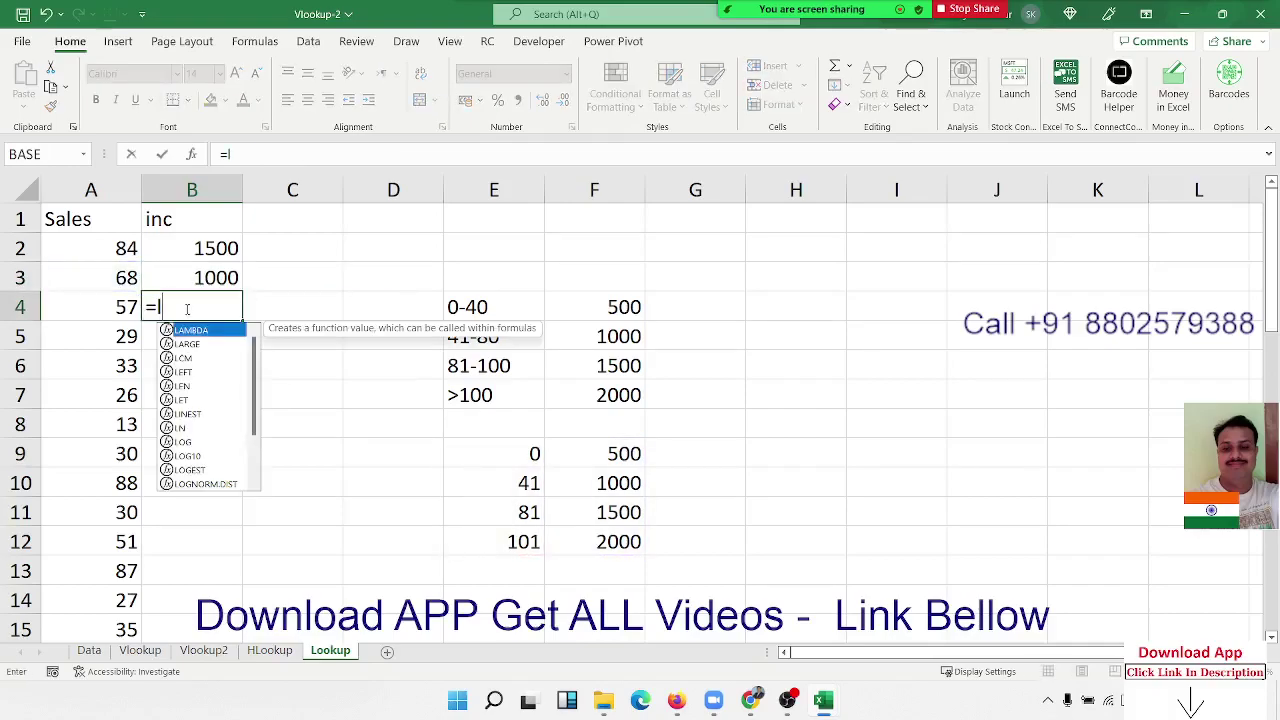
pyautogui.write('oo')
pyautogui.press('Tab')
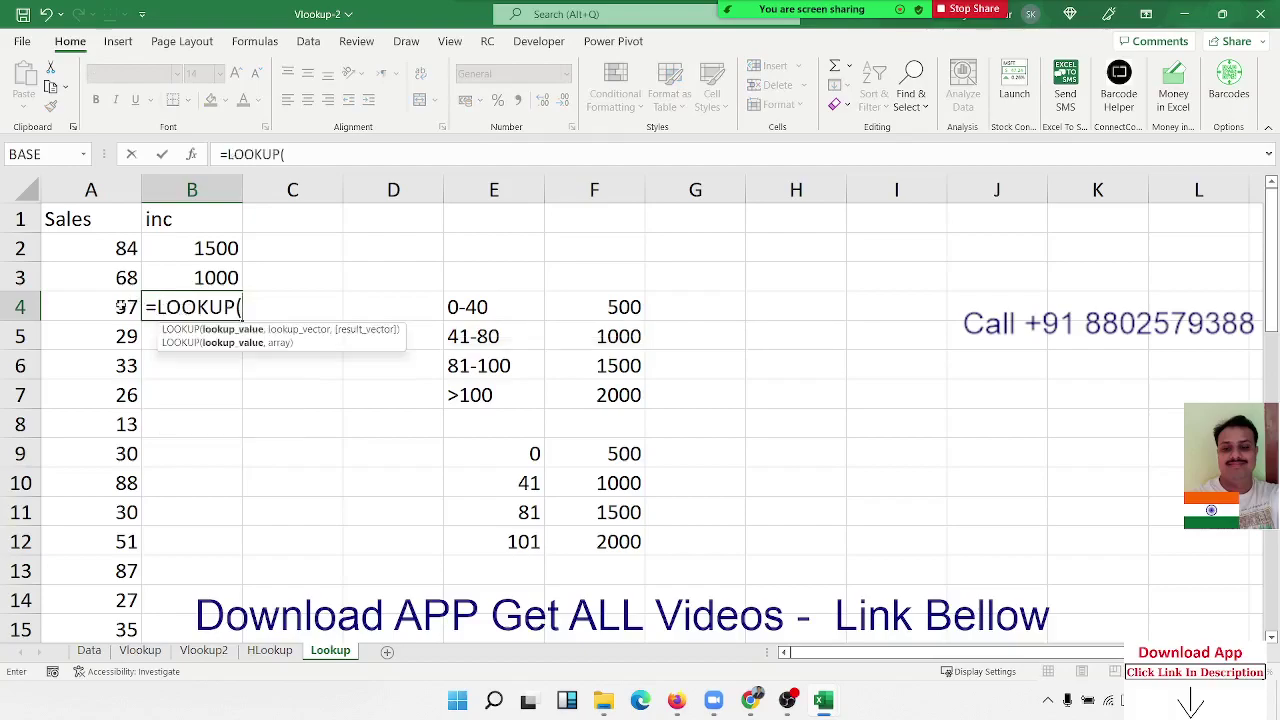
pyautogui.click(118, 309)
pyautogui.write(',{')
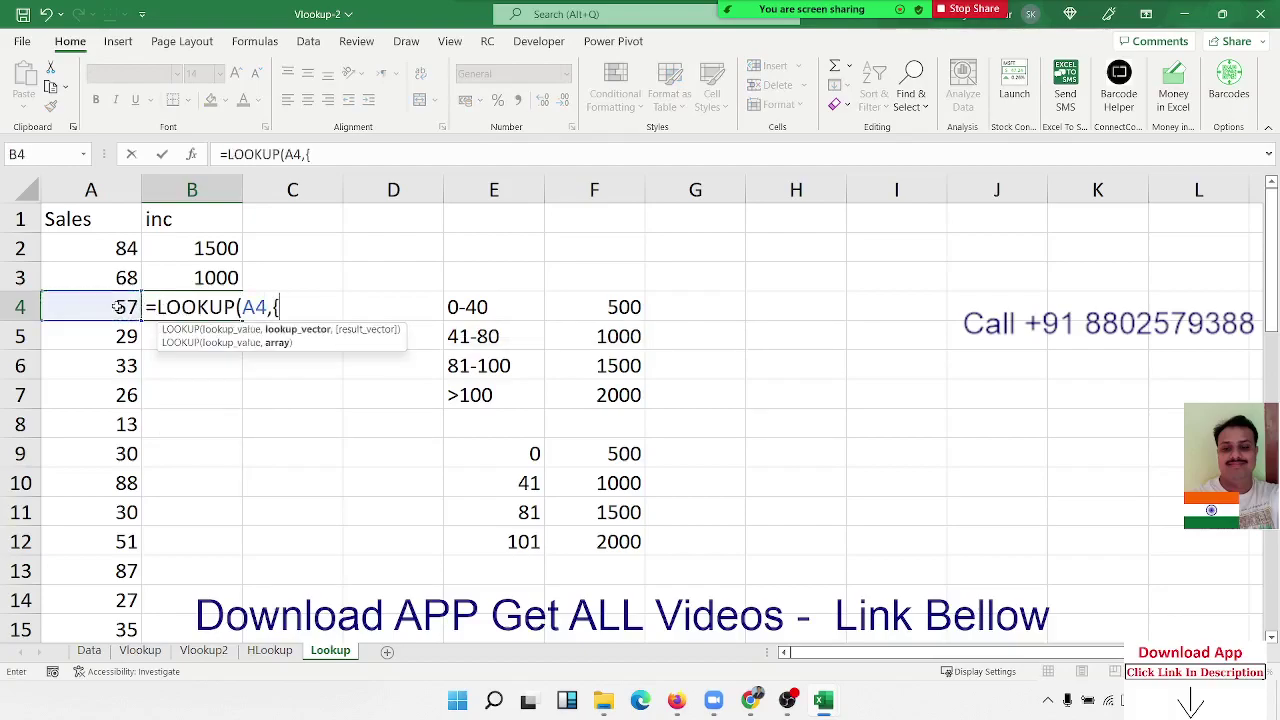
pyautogui.write('0,4')
pyautogui.write('1,8')
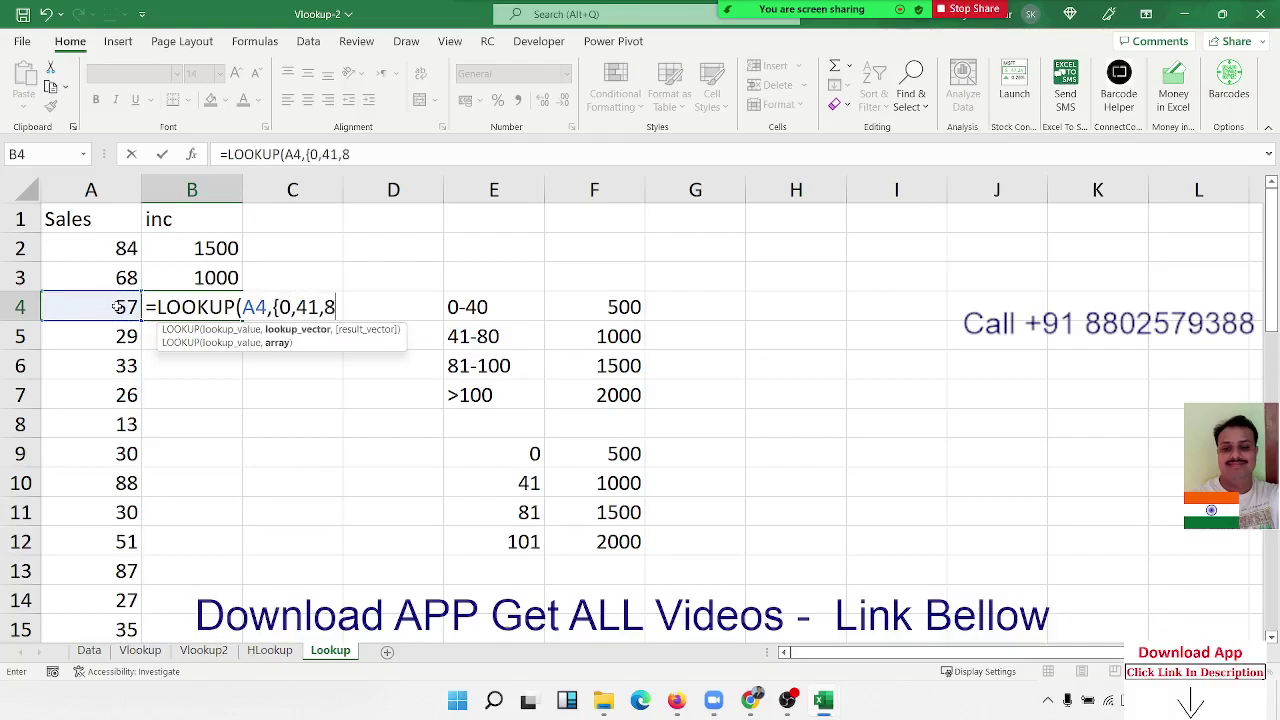
pyautogui.write('1,1')
pyautogui.write('01}')
pyautogui.write(',{')
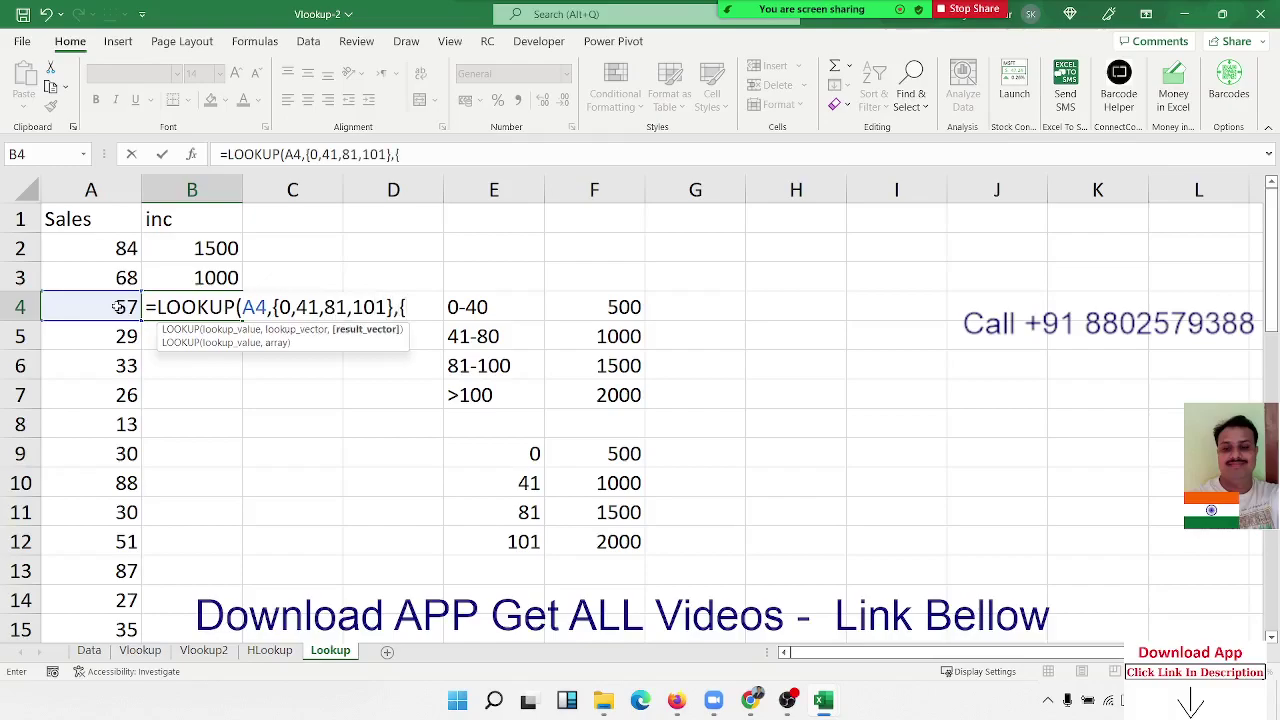
pyautogui.write('500,')
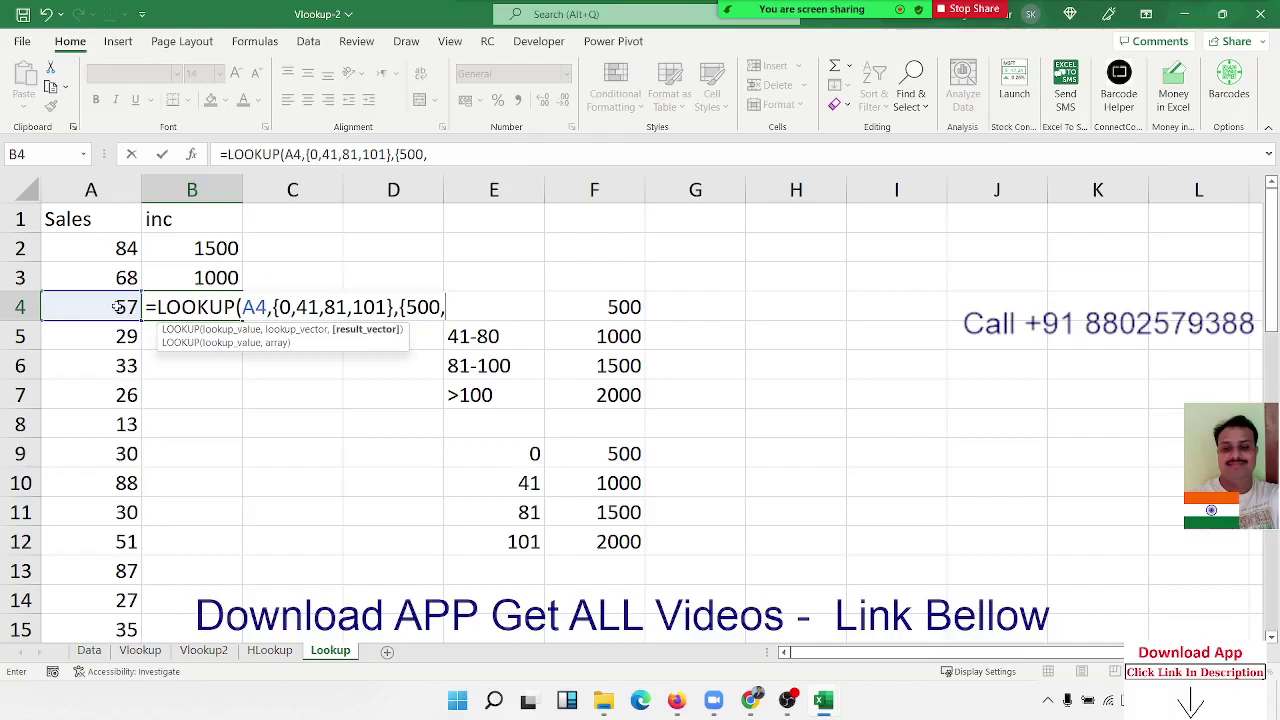
pyautogui.write('1000,150')
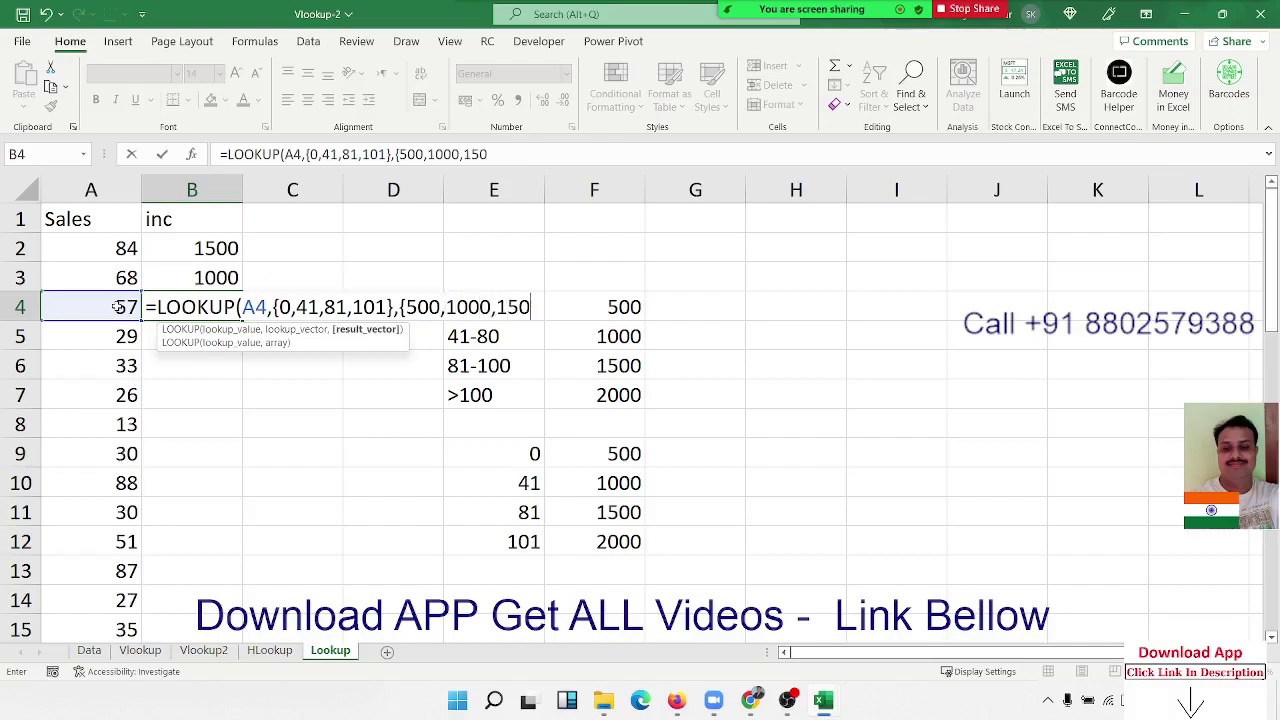
pyautogui.write('0,200')
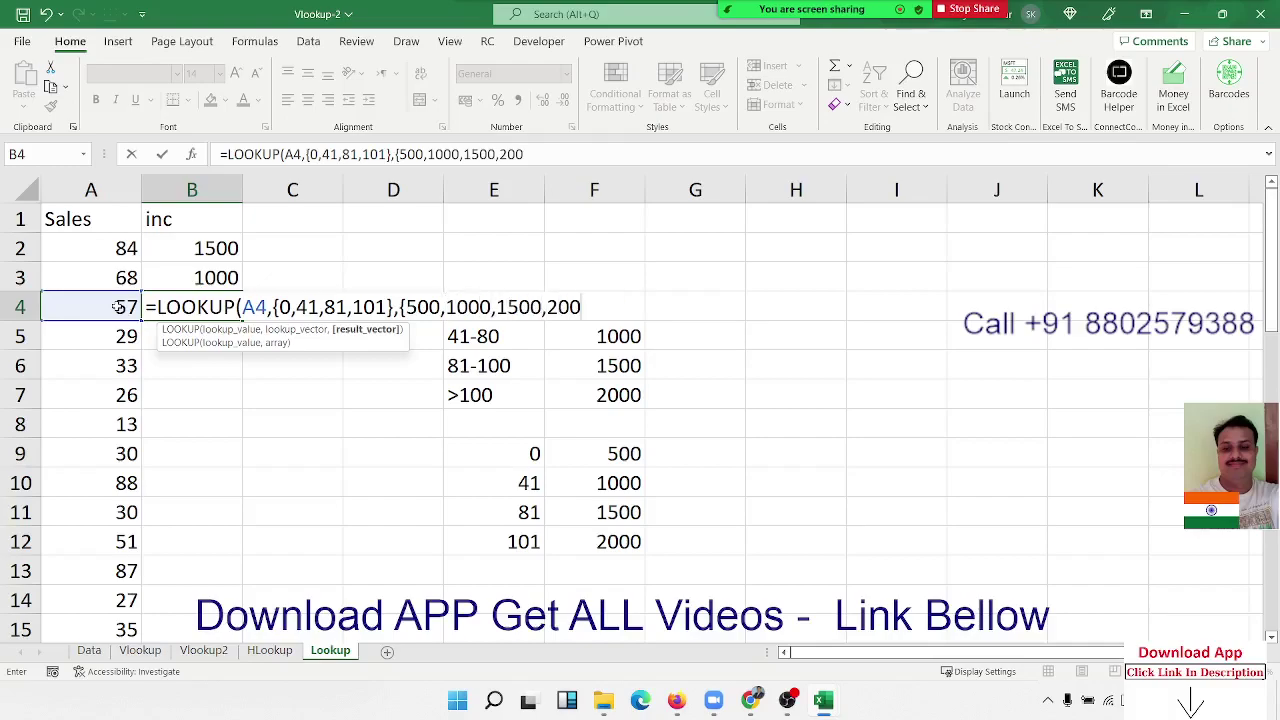
pyautogui.write('0')
pyautogui.write('})')
pyautogui.press('Return')
pyautogui.press('Up')
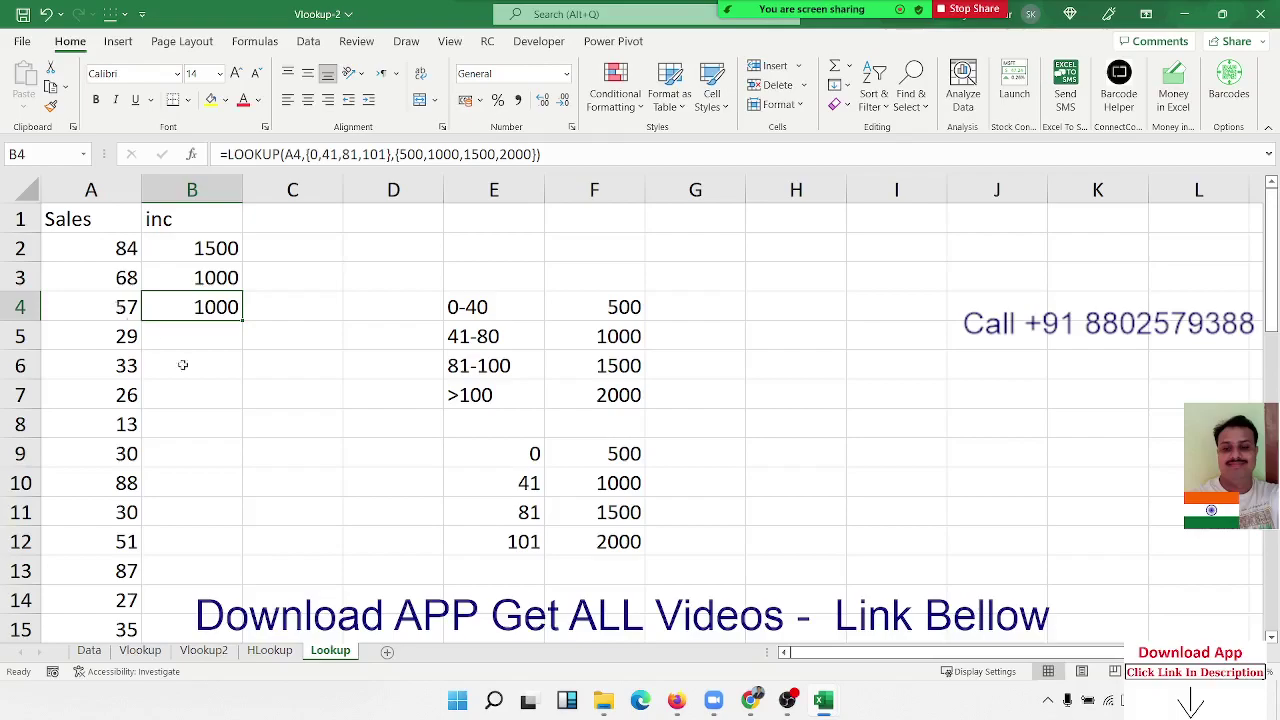
# Step: Review the INDEX/MATCH, OFFSET and XLOOKUP formulas in K4, K6 and K9 on Vlookup2
pyautogui.click(203, 655)
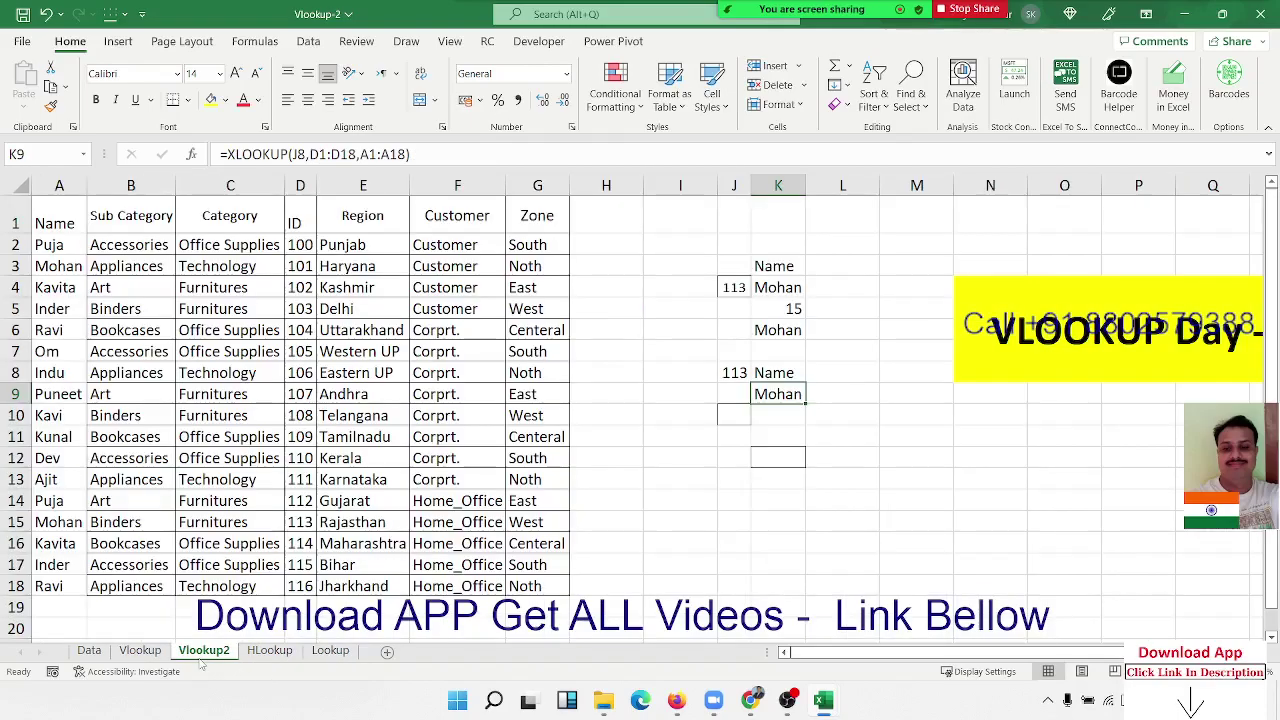
pyautogui.click(790, 287)
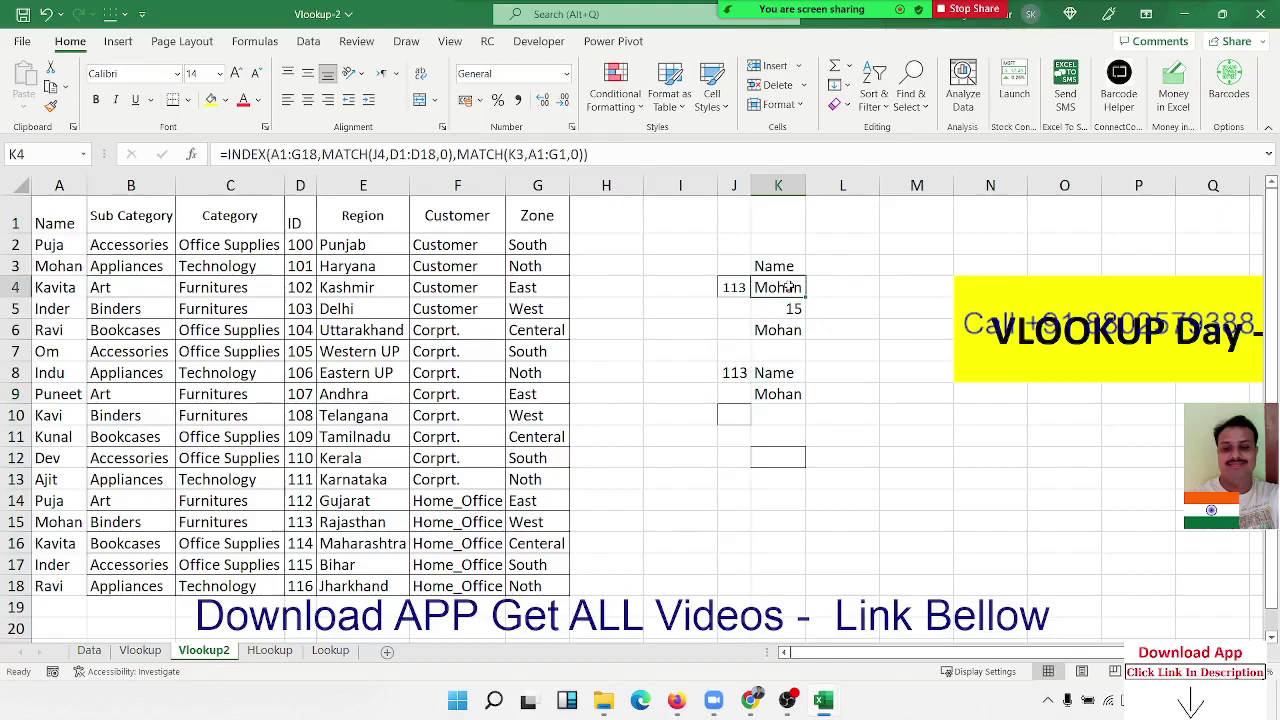
pyautogui.doubleClick(790, 287)
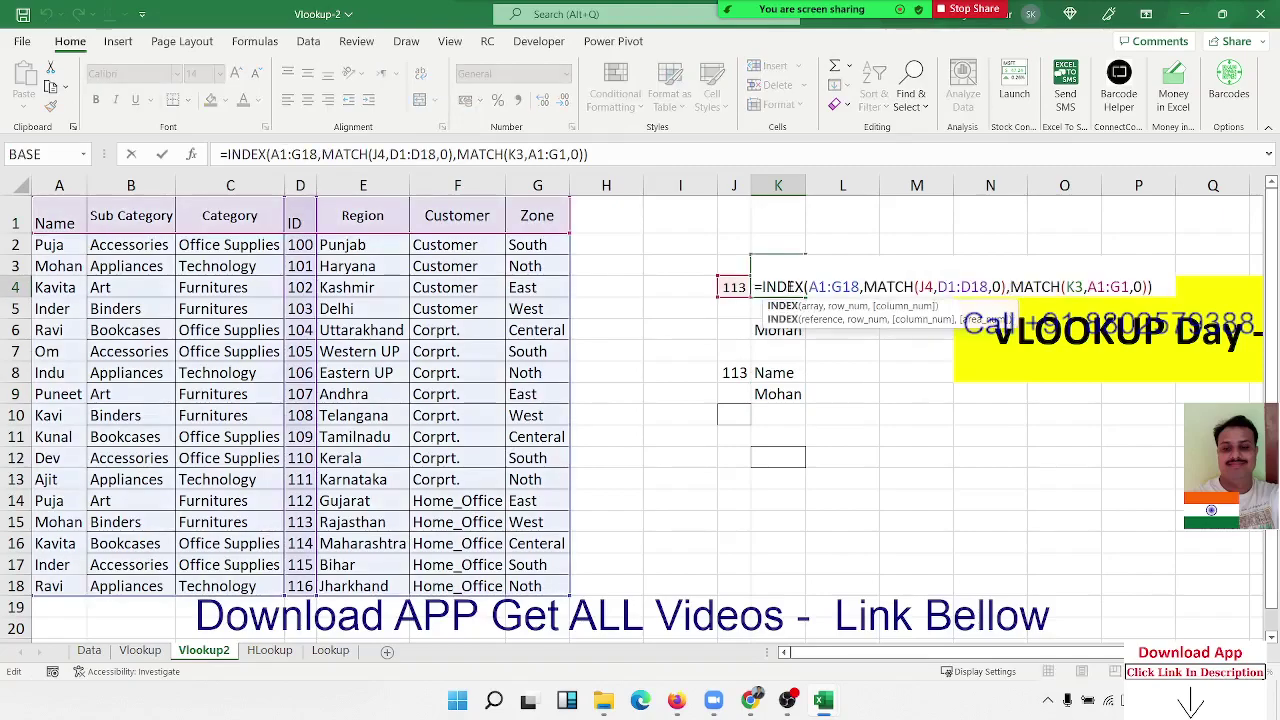
pyautogui.press('Return')
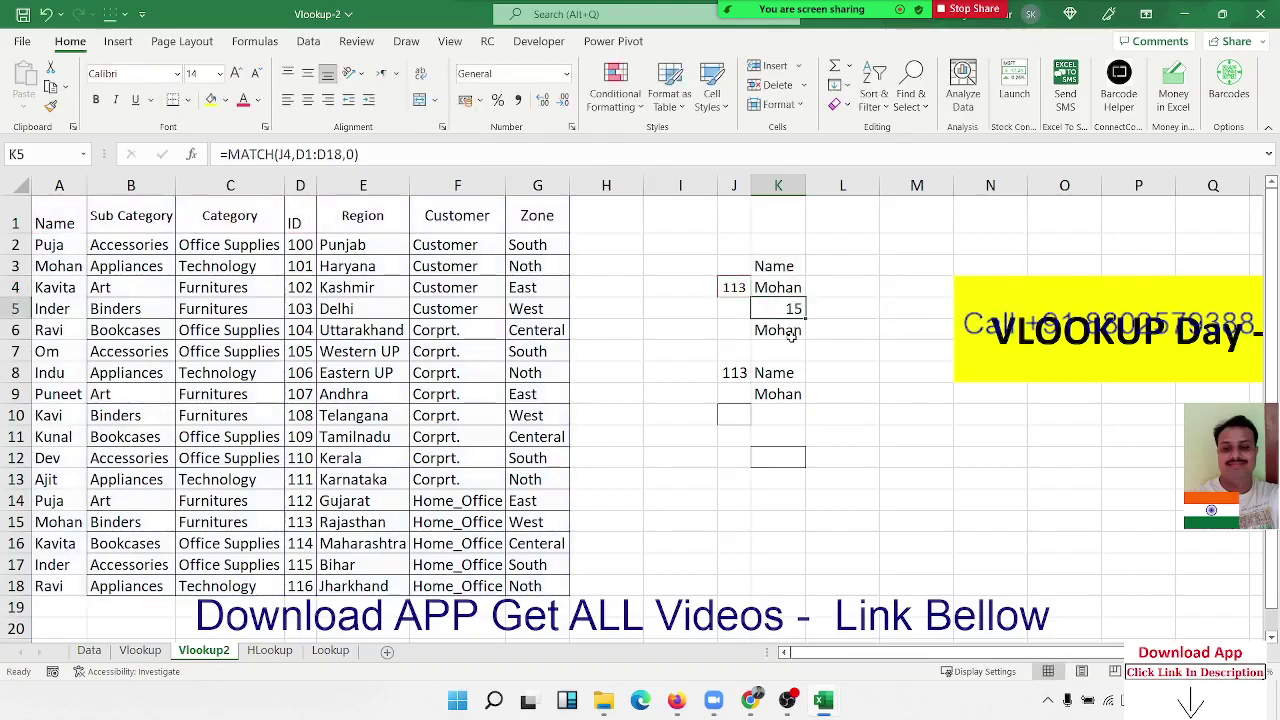
pyautogui.doubleClick(790, 334)
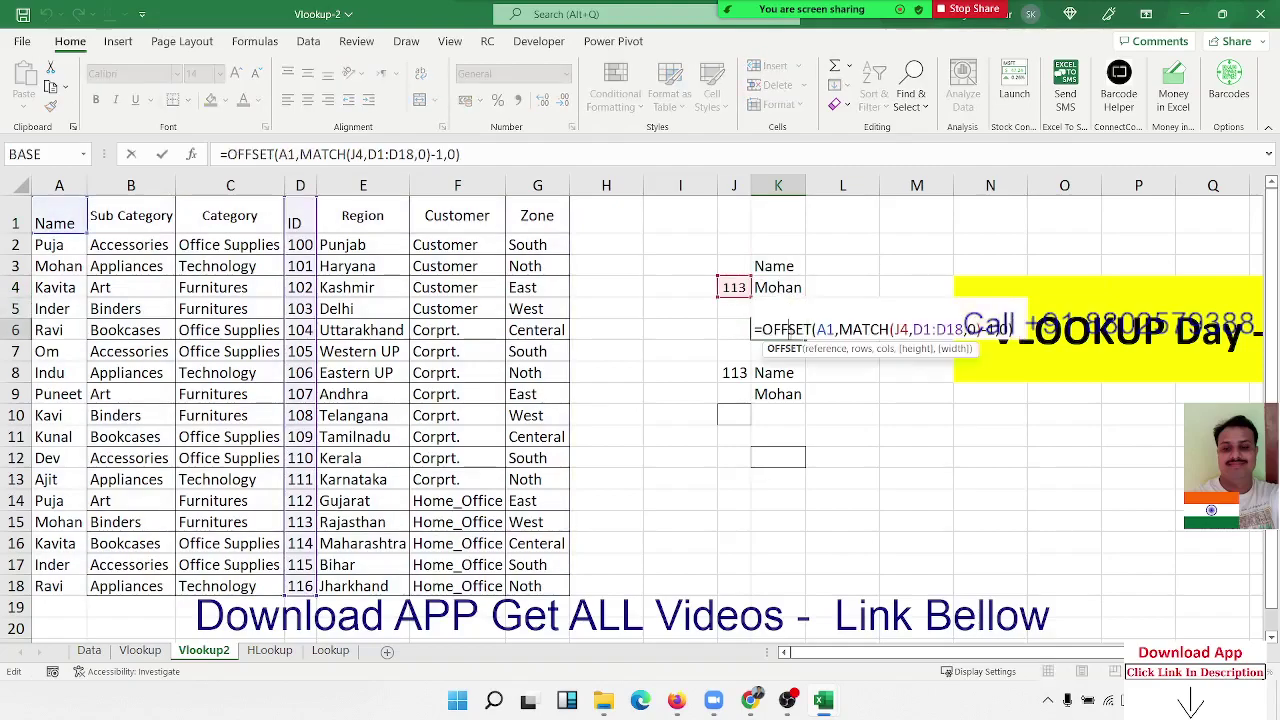
pyautogui.press('Return')
pyautogui.doubleClick(780, 393)
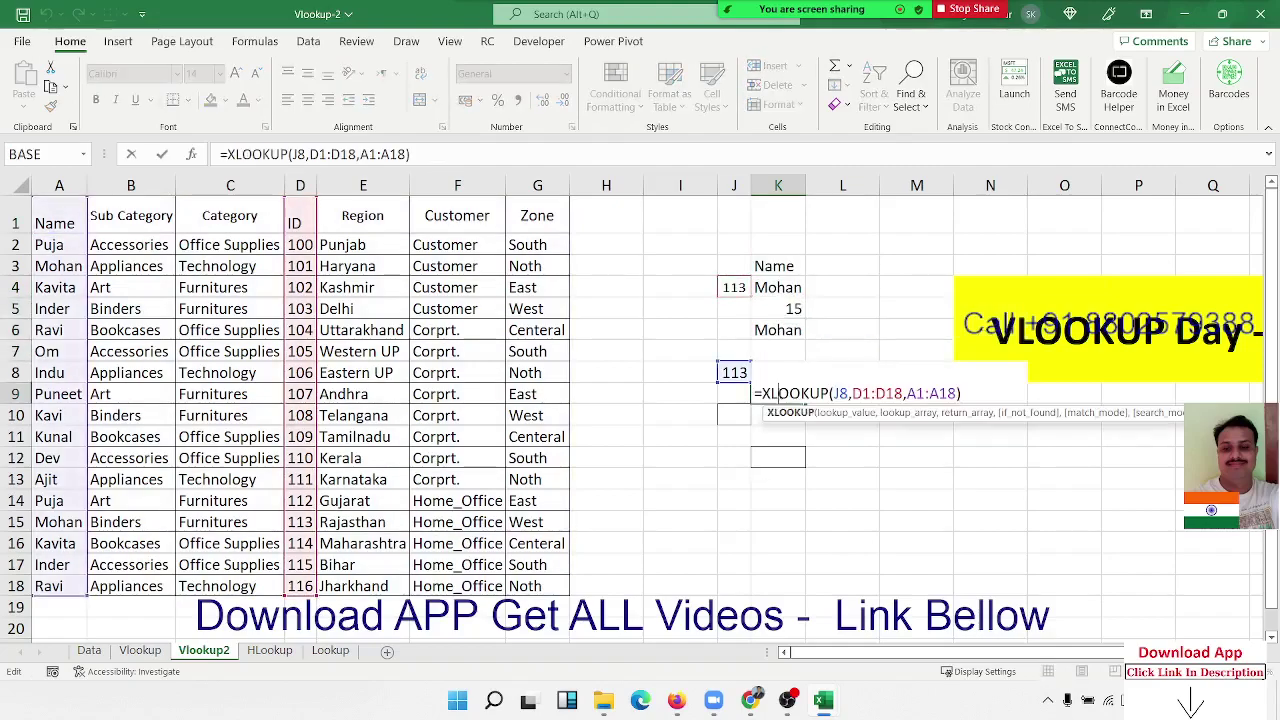
pyautogui.press('Return')
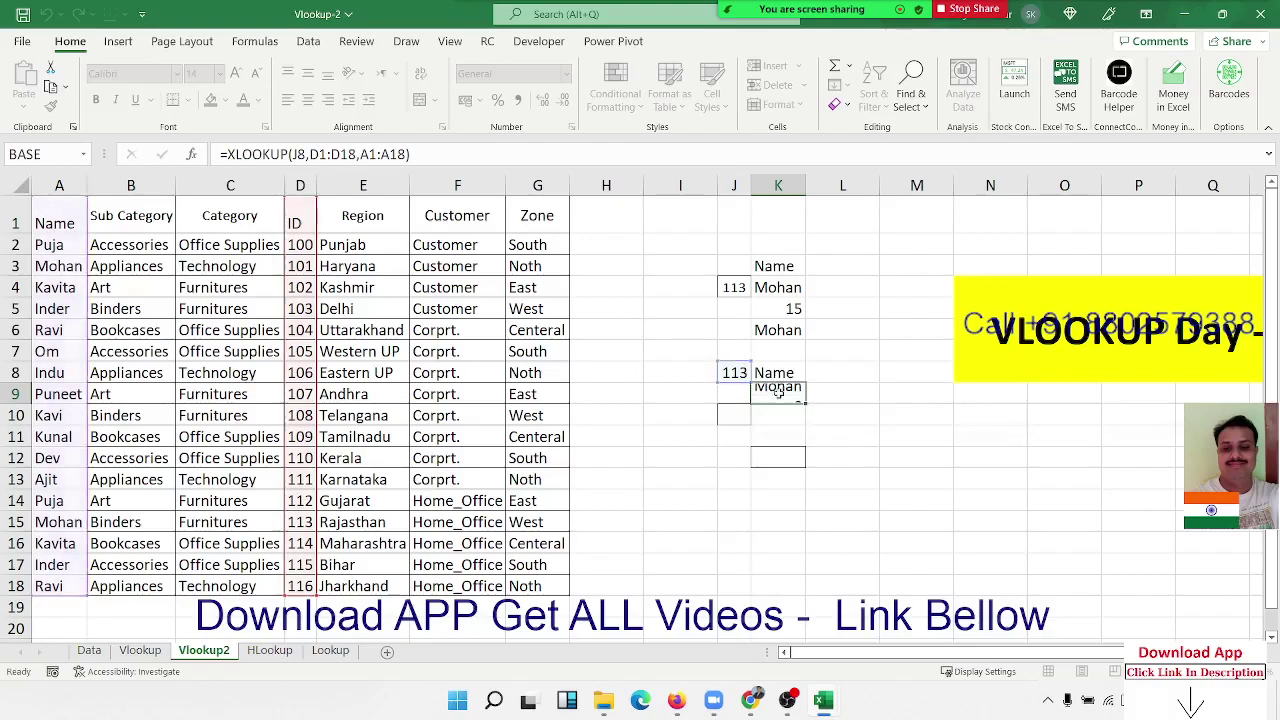
# Step: On HLookup, inspect the HLOOKUP, INDEX/MATCH and OFFSET formulas in D10, E10 and F10
pyautogui.click(269, 650)
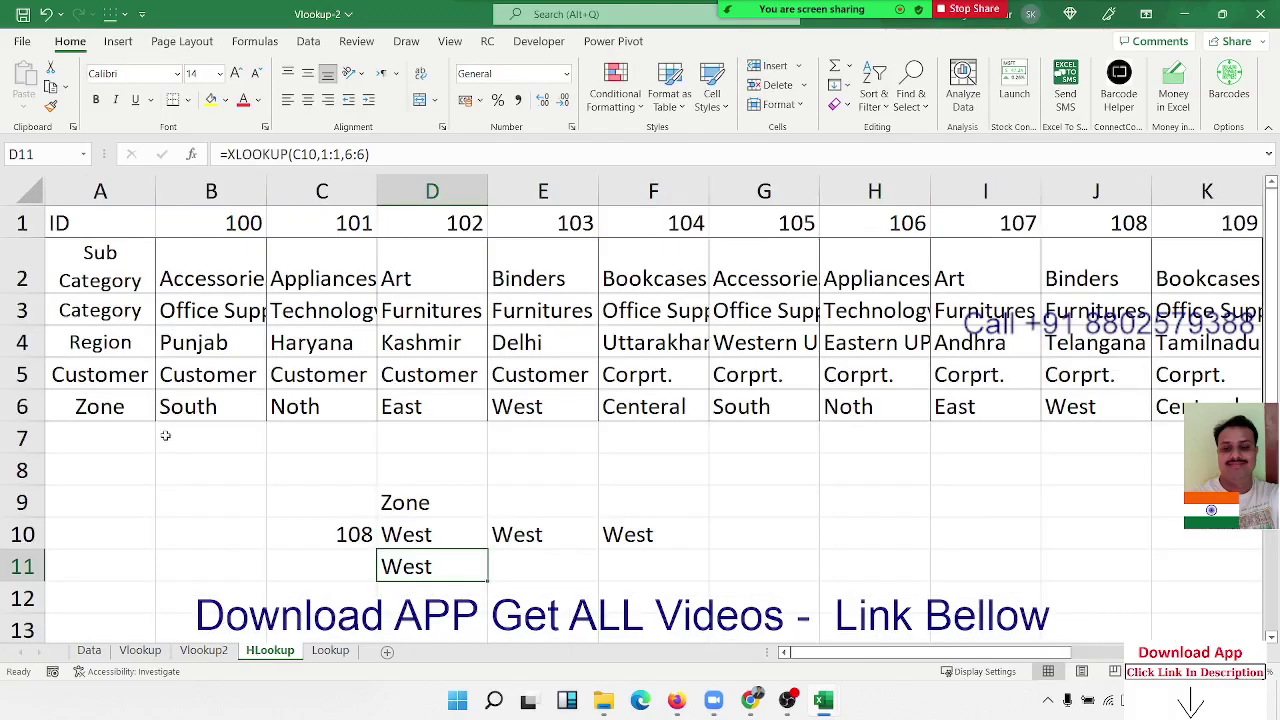
pyautogui.click(433, 535)
pyautogui.doubleClick(433, 535)
pyautogui.press('Return')
pyautogui.click(505, 535)
pyautogui.doubleClick(505, 535)
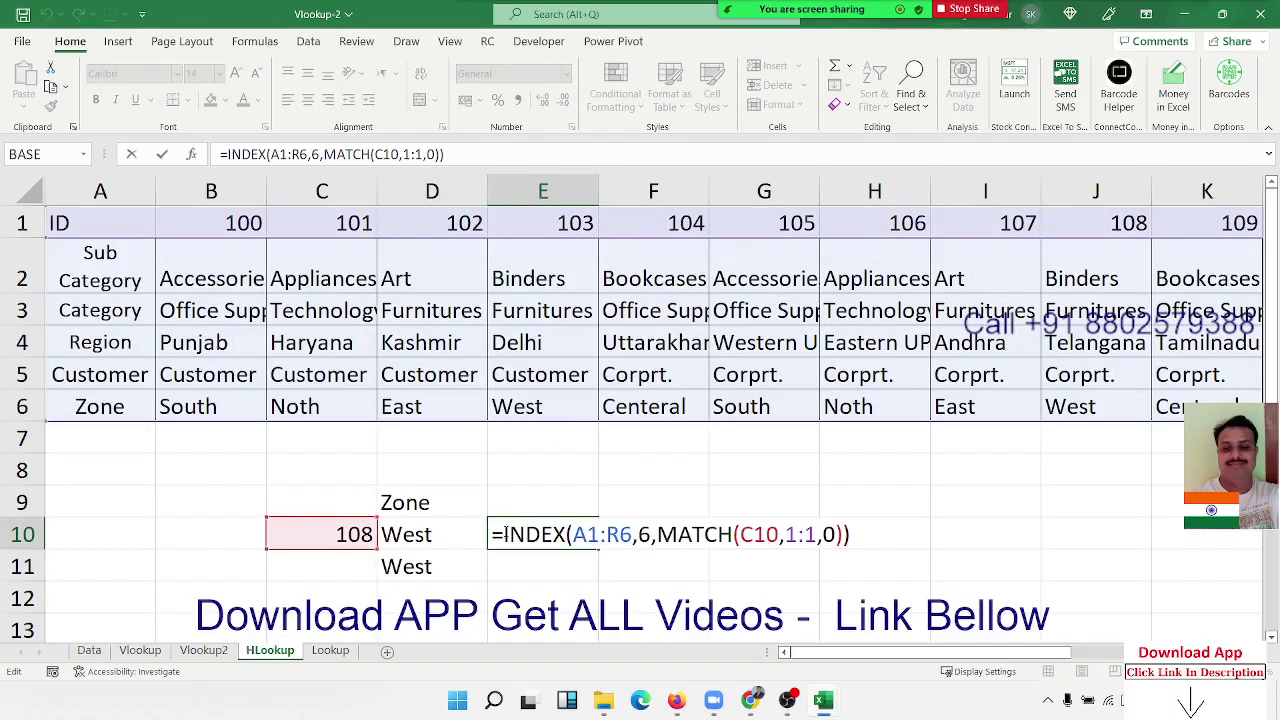
pyautogui.press('Return')
pyautogui.click(632, 535)
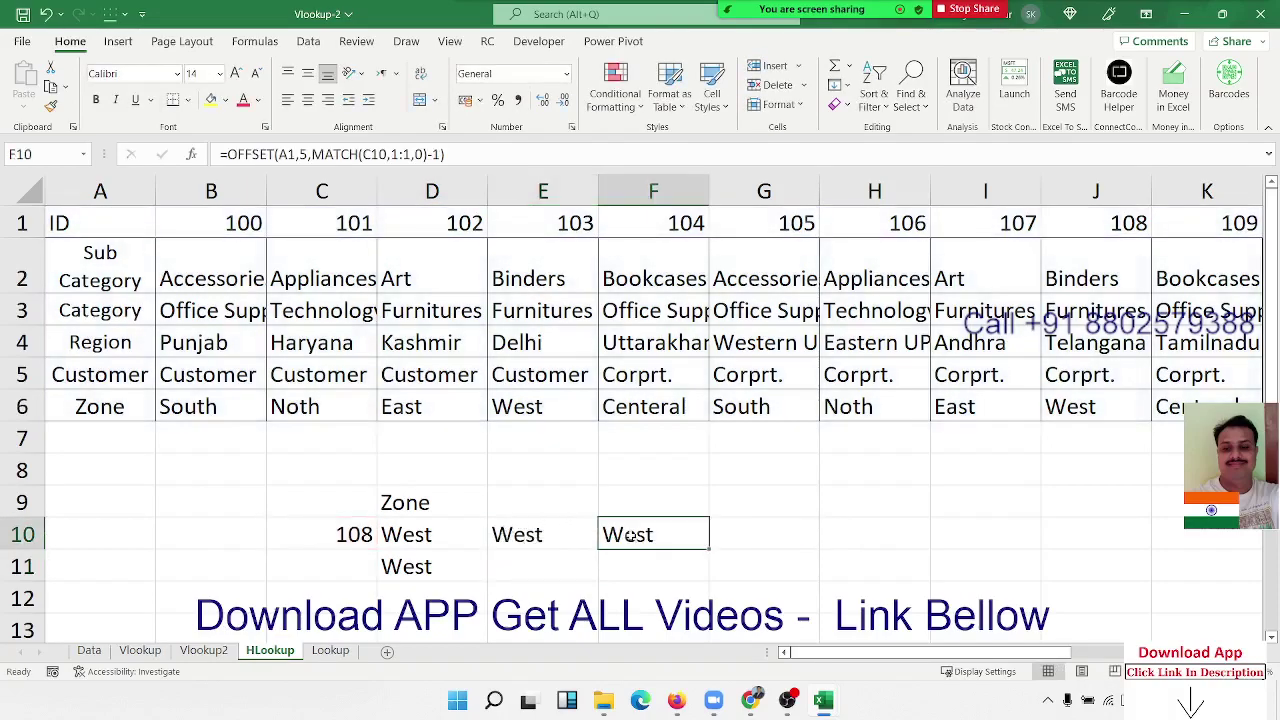
pyautogui.doubleClick(632, 535)
pyautogui.press('Return')
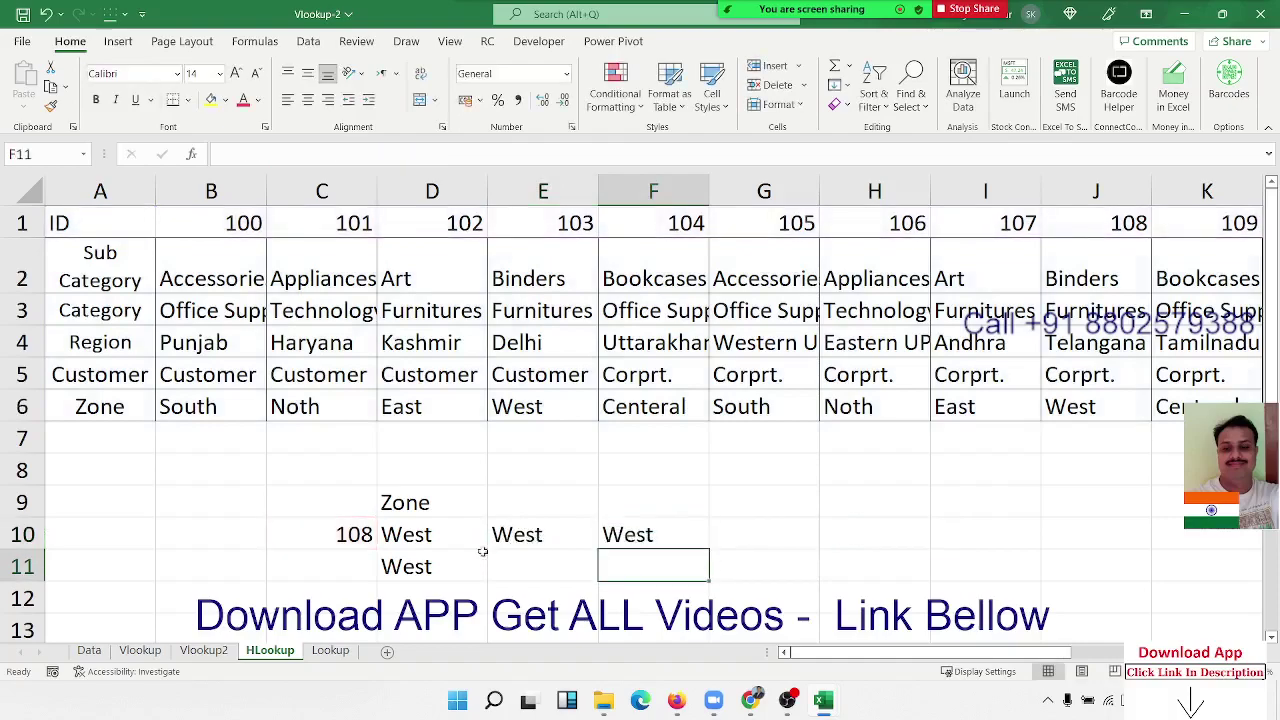
# Step: Inspect the XLOOKUP formula in HLookup D11, then return to the Lookup sheet
pyautogui.click(443, 567)
pyautogui.doubleClick(447, 566)
pyautogui.press('Return')
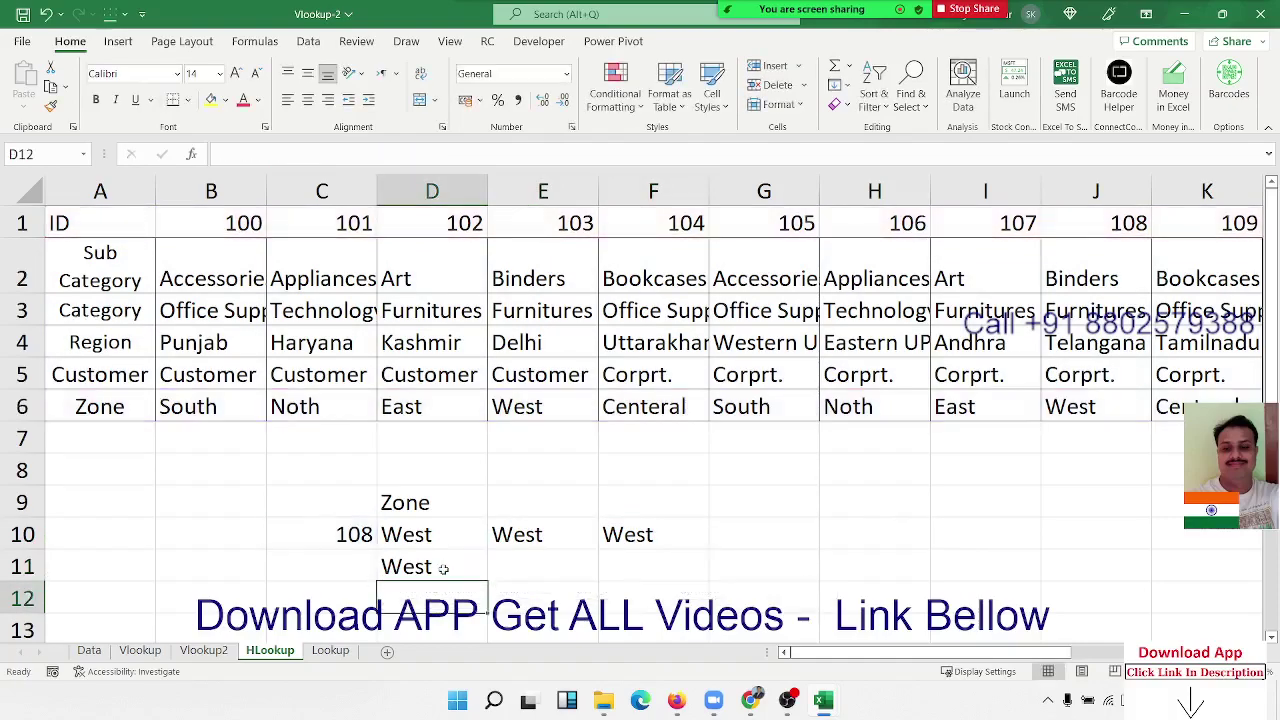
pyautogui.click(320, 652)
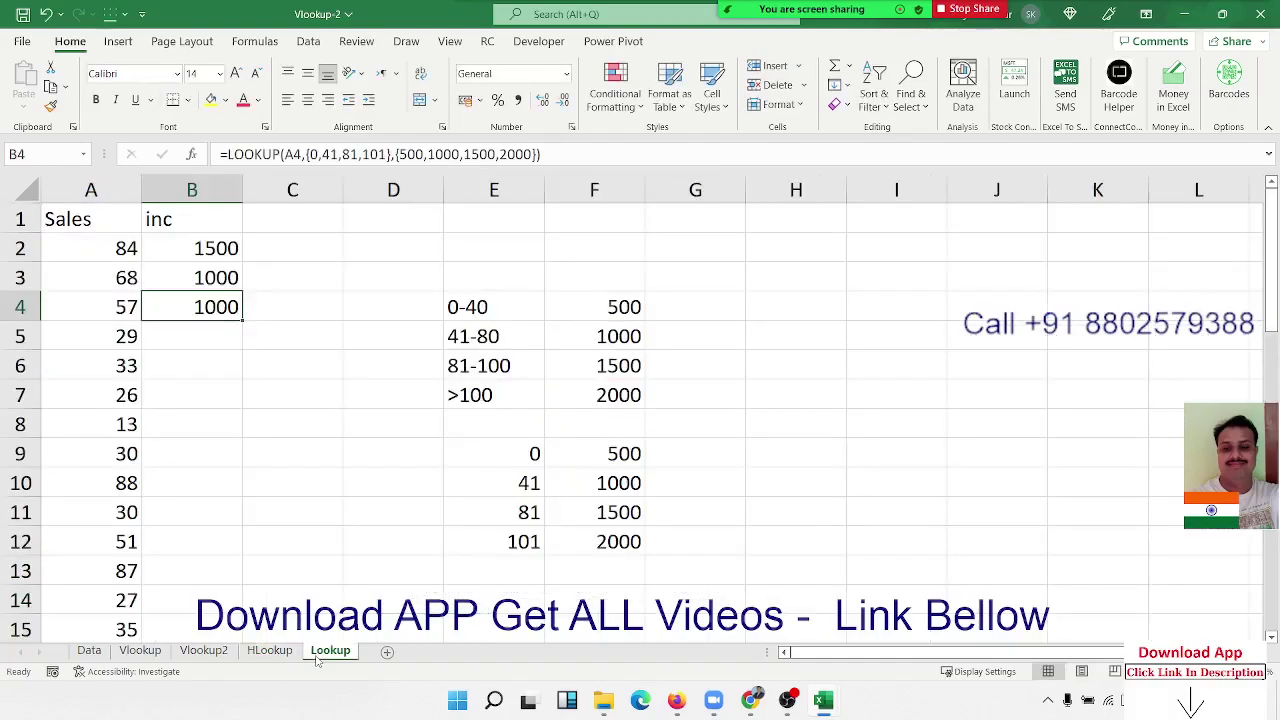
# Step: Recheck B2's VLOOKUP (approximate match 1, giving 1500) and B3's LOOKUP giving 1000
pyautogui.click(197, 249)
pyautogui.doubleClick(195, 249)
pyautogui.doubleClick(372, 248)
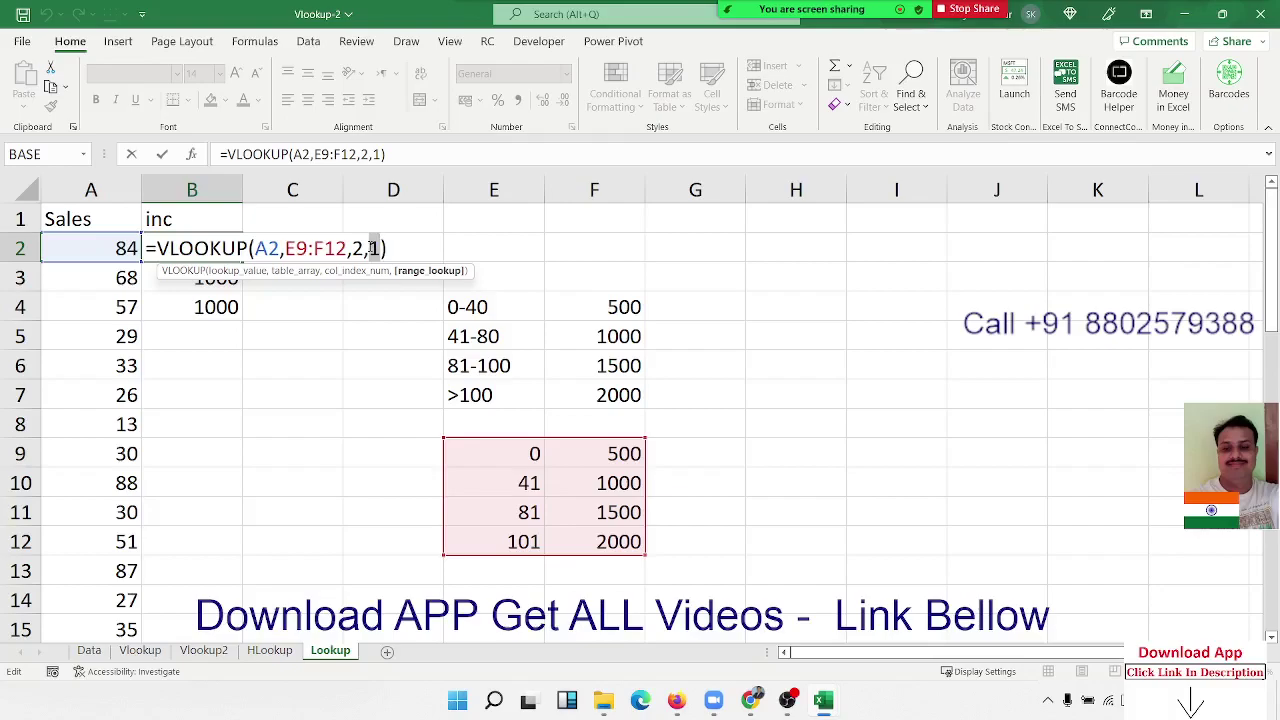
pyautogui.press('Return')
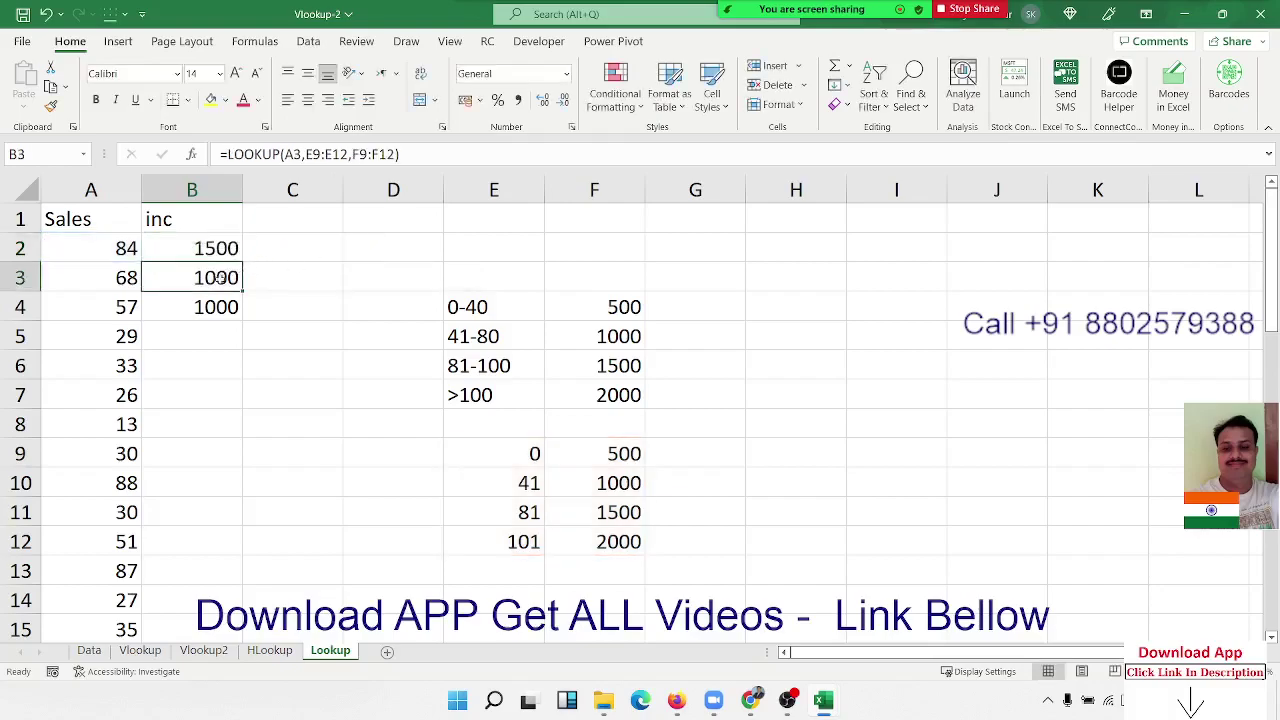
pyautogui.doubleClick(205, 278)
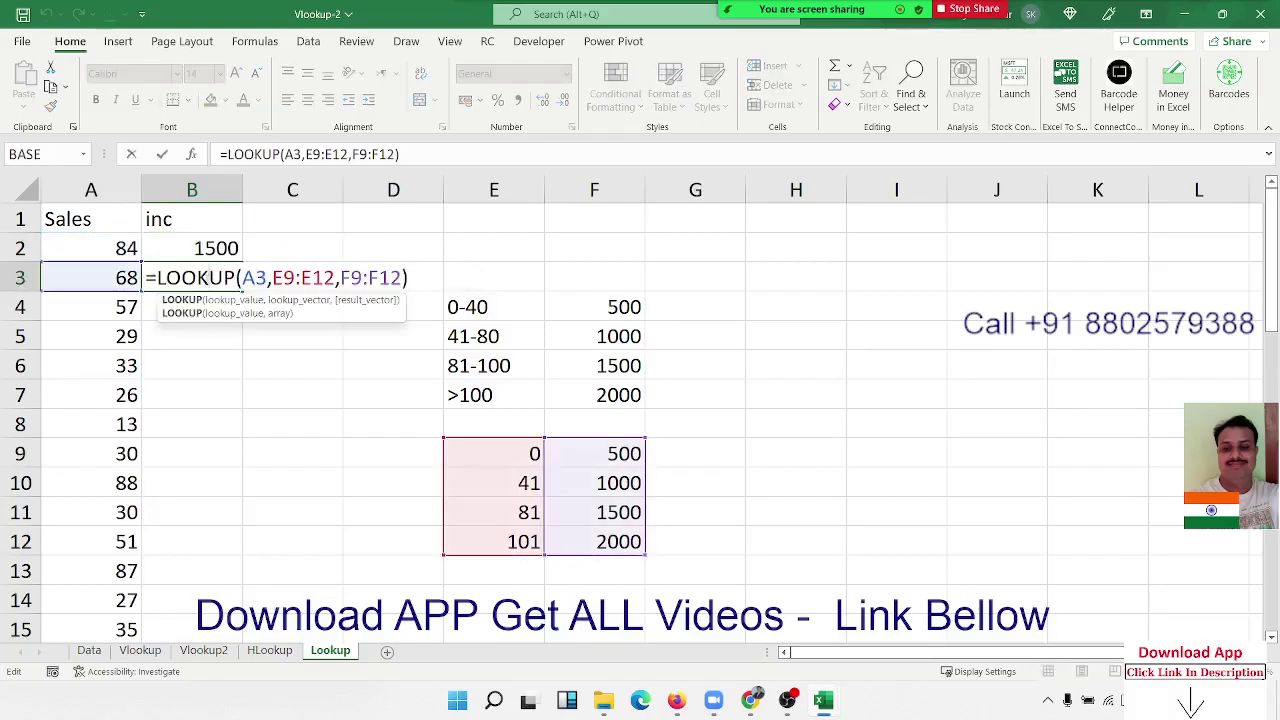
pyautogui.press('Return')
# Step: Save the Vlookup-2 workbook with the incentive column intact
pyautogui.click(250, 392)
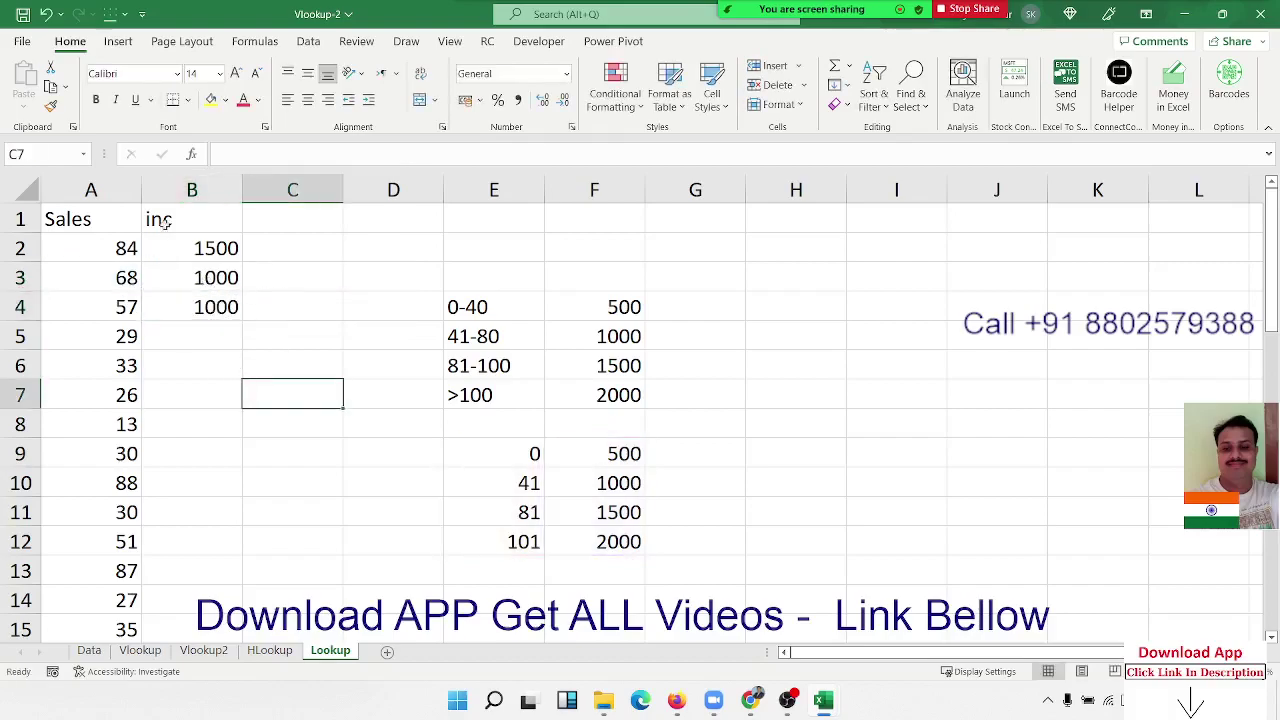
pyautogui.click(24, 15)
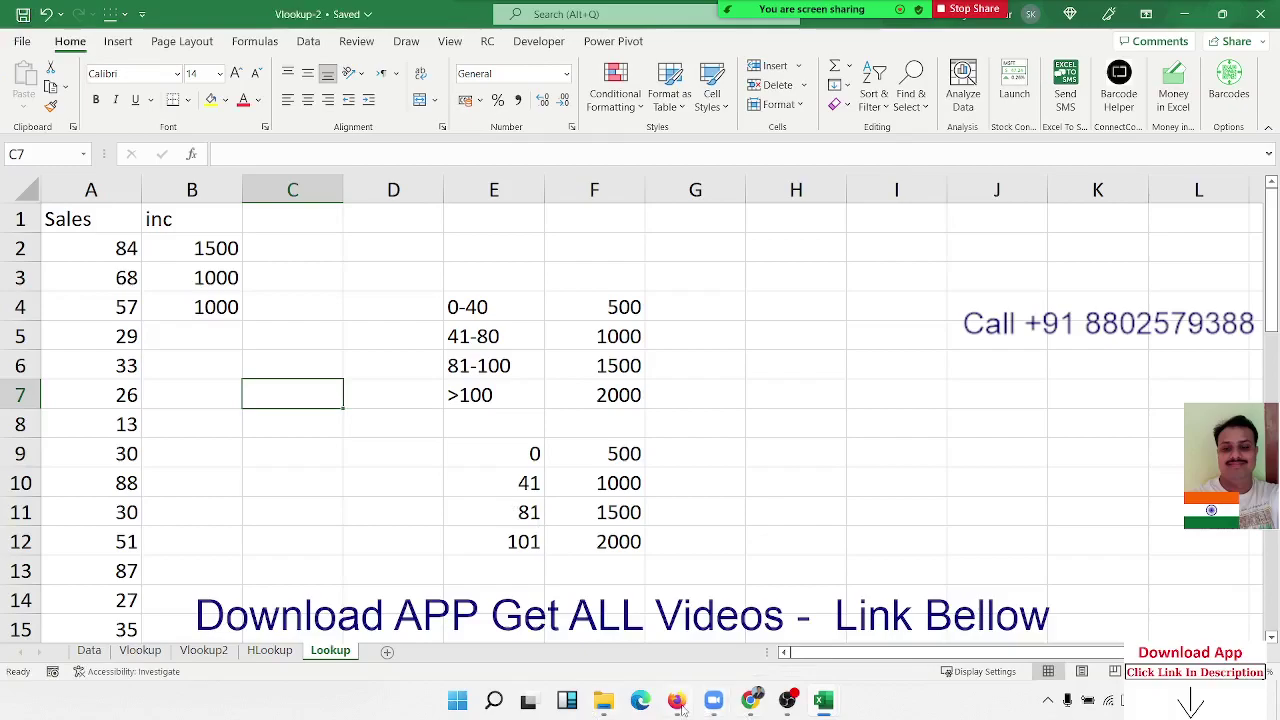
pyautogui.moveTo(679, 705)
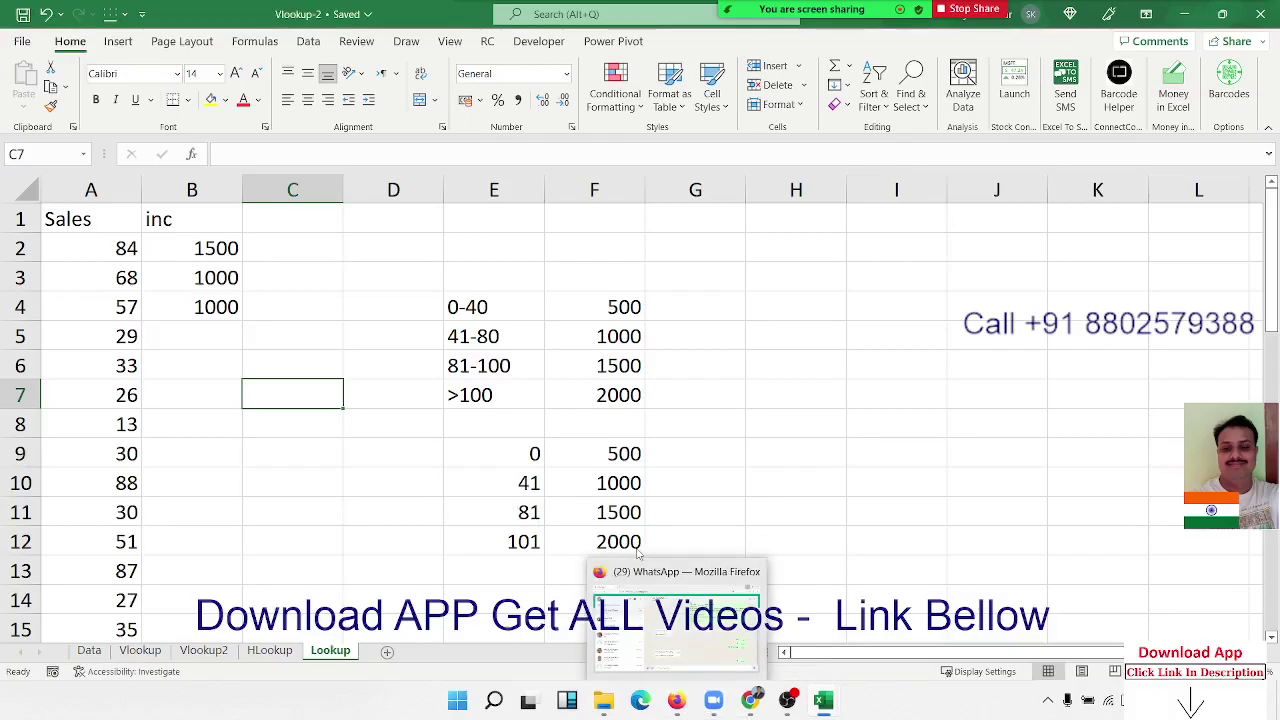